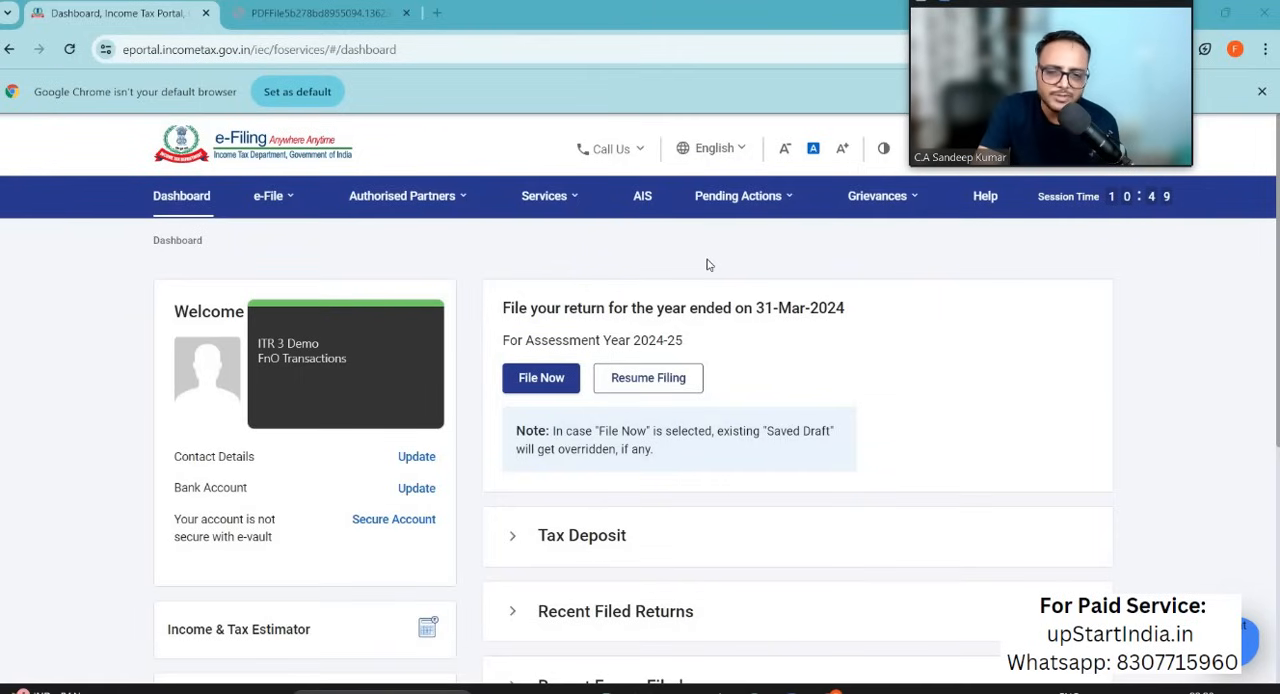
Step: Switch to the F&O tax report in Excel and review its charges, realised P&L, turnover and contract-level options trades
key("alt+Tab")
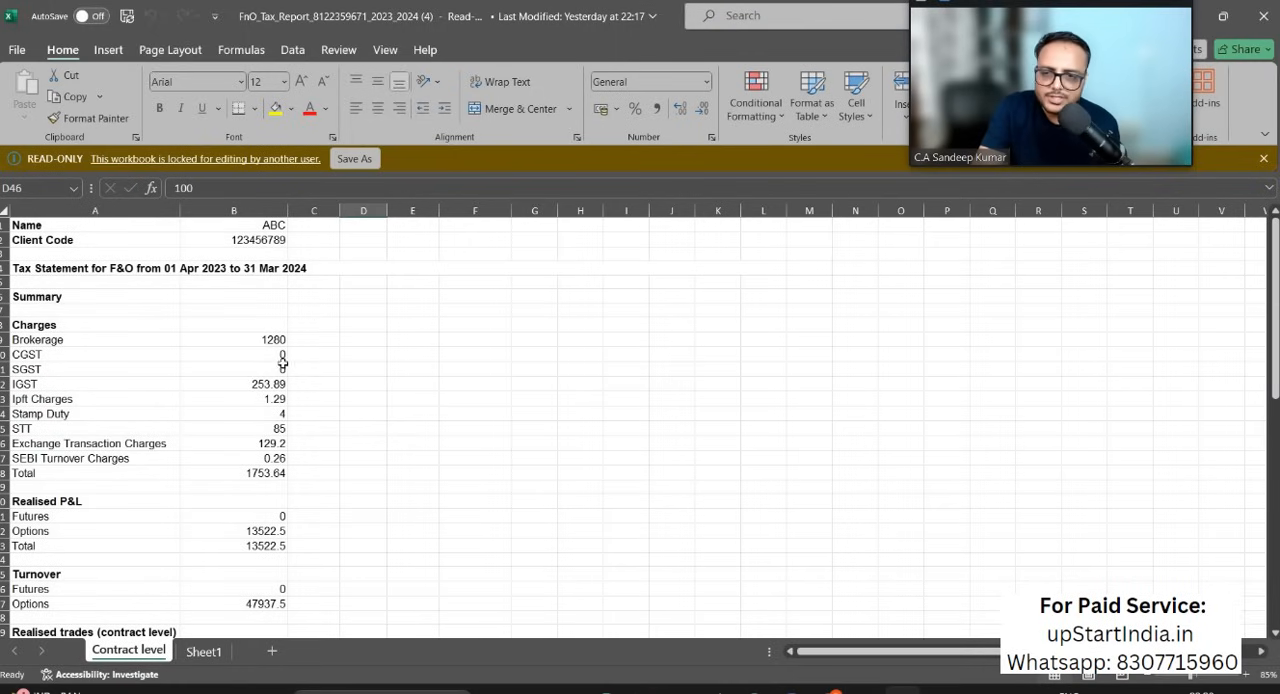
left_click(52, 340)
left_click_drag(79, 460, 270, 476)
scroll(350, 470, "down", 4)
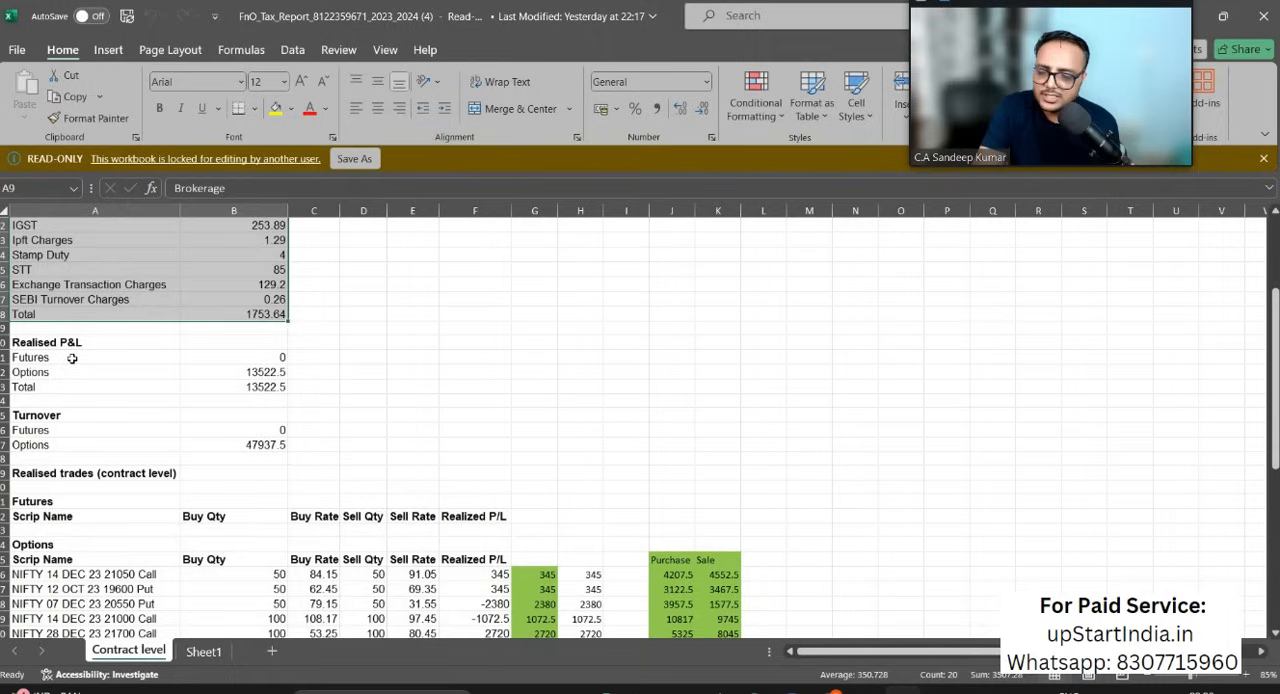
left_click_drag(74, 357, 90, 400)
left_click_drag(227, 377, 260, 390)
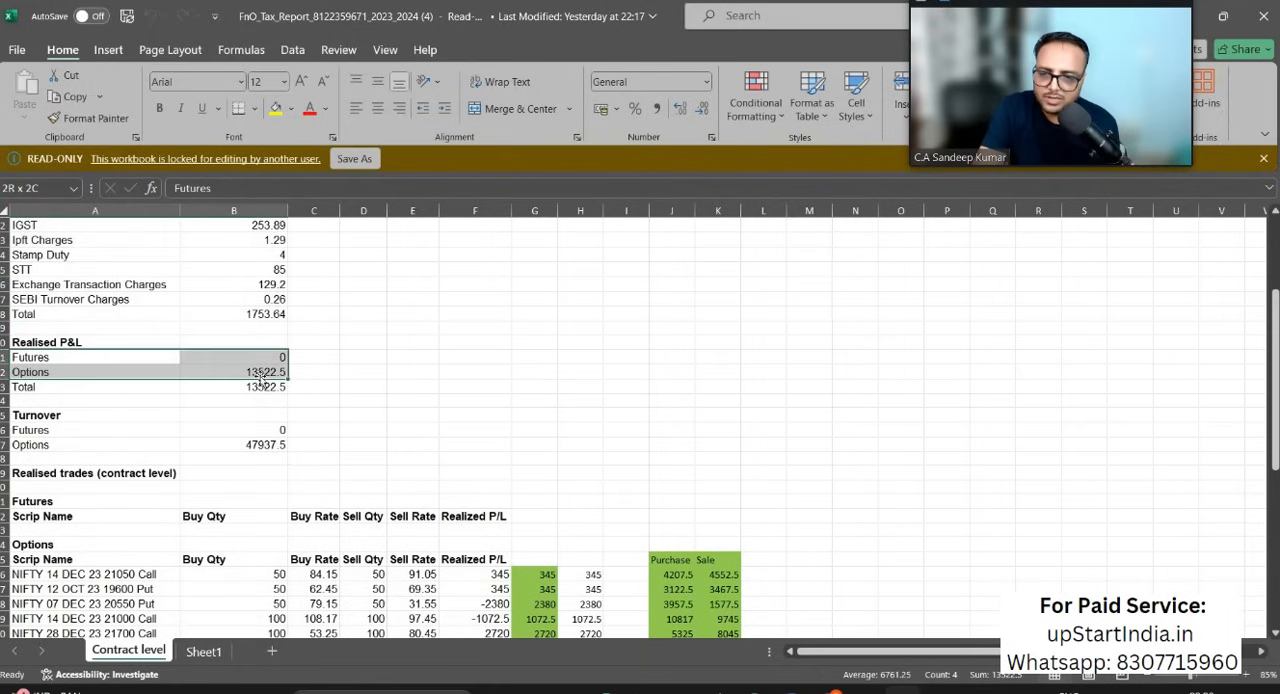
left_click(73, 429)
left_click_drag(246, 438, 290, 446)
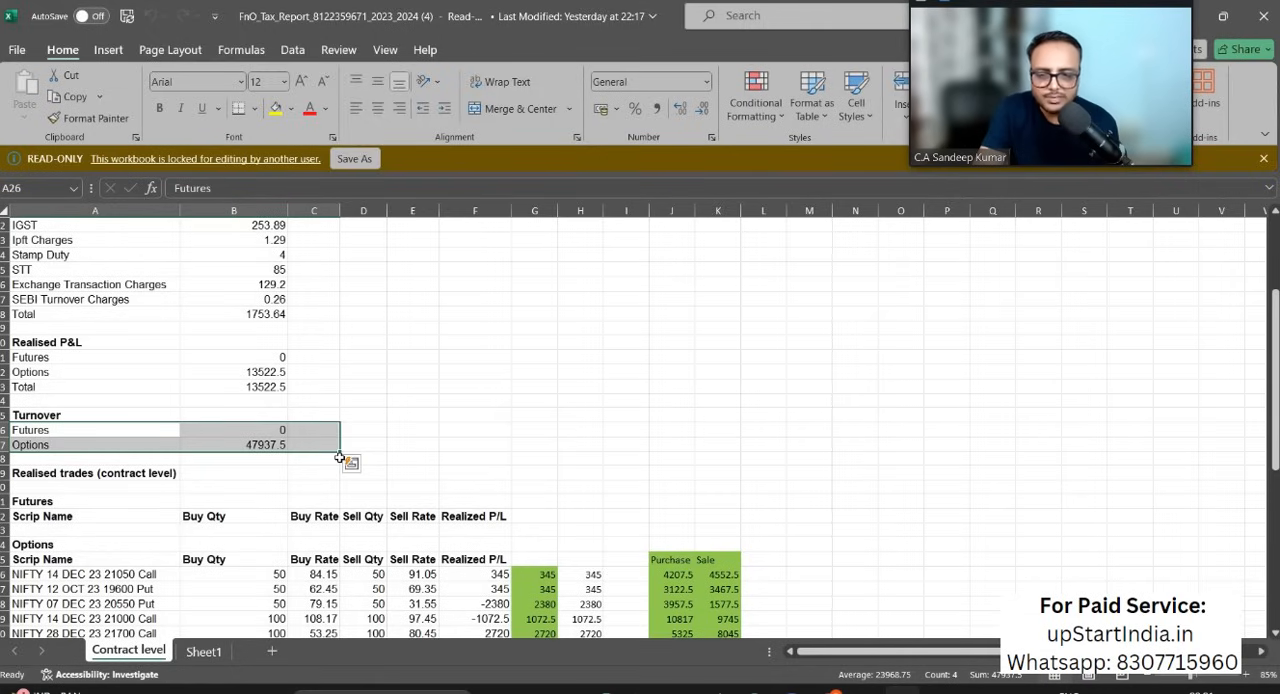
left_click(244, 444)
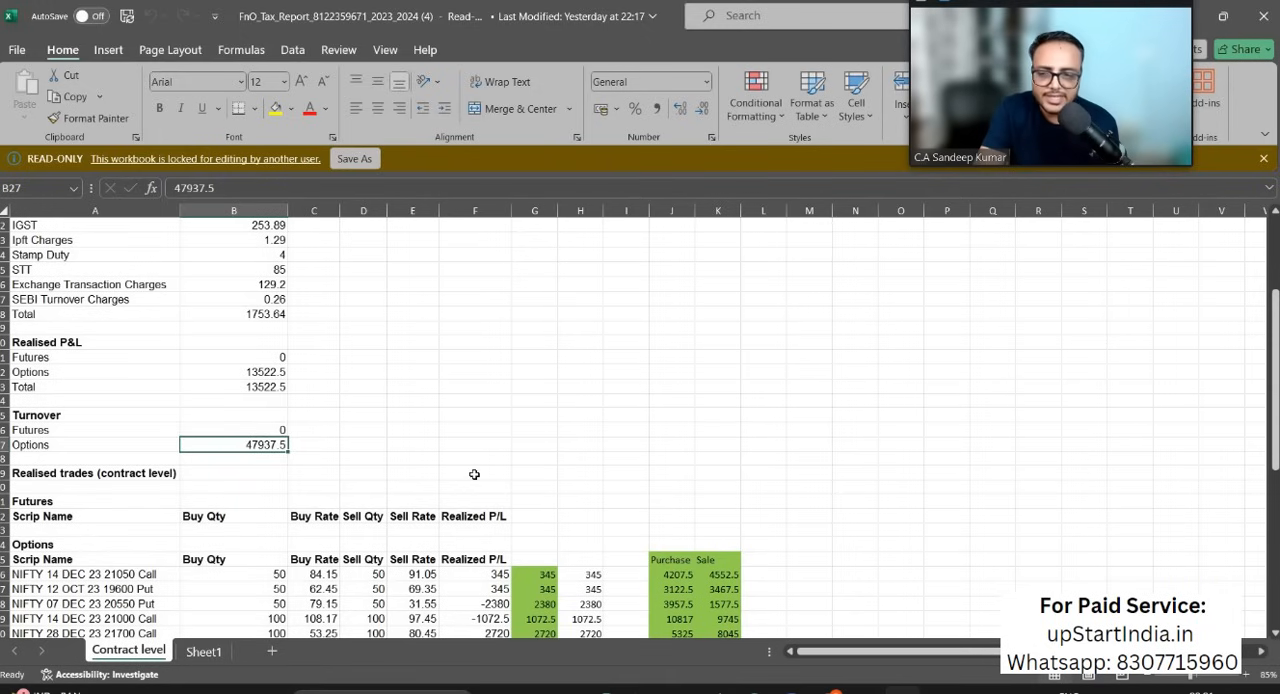
scroll(474, 474, "down", 5)
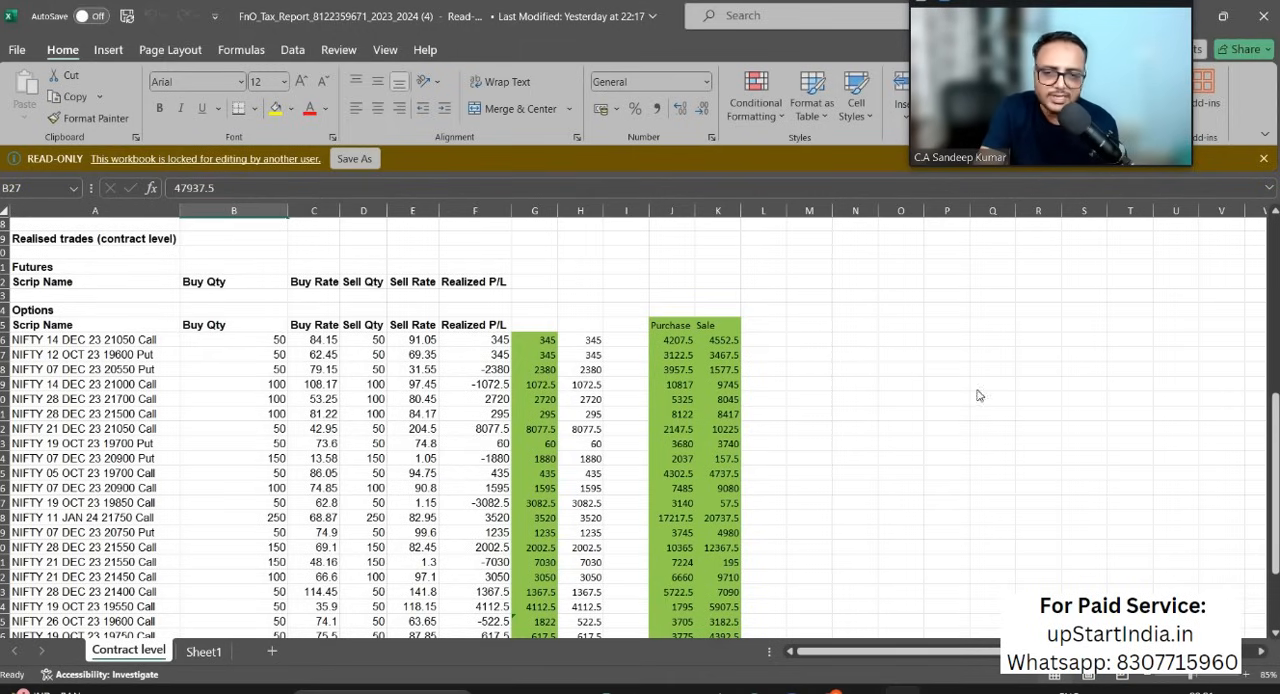
Step: Switch to the Section 44AB guidance note PDF in Chrome and read rule (i) on derivatives, futures and options turnover on page 42
key("alt+Tab")
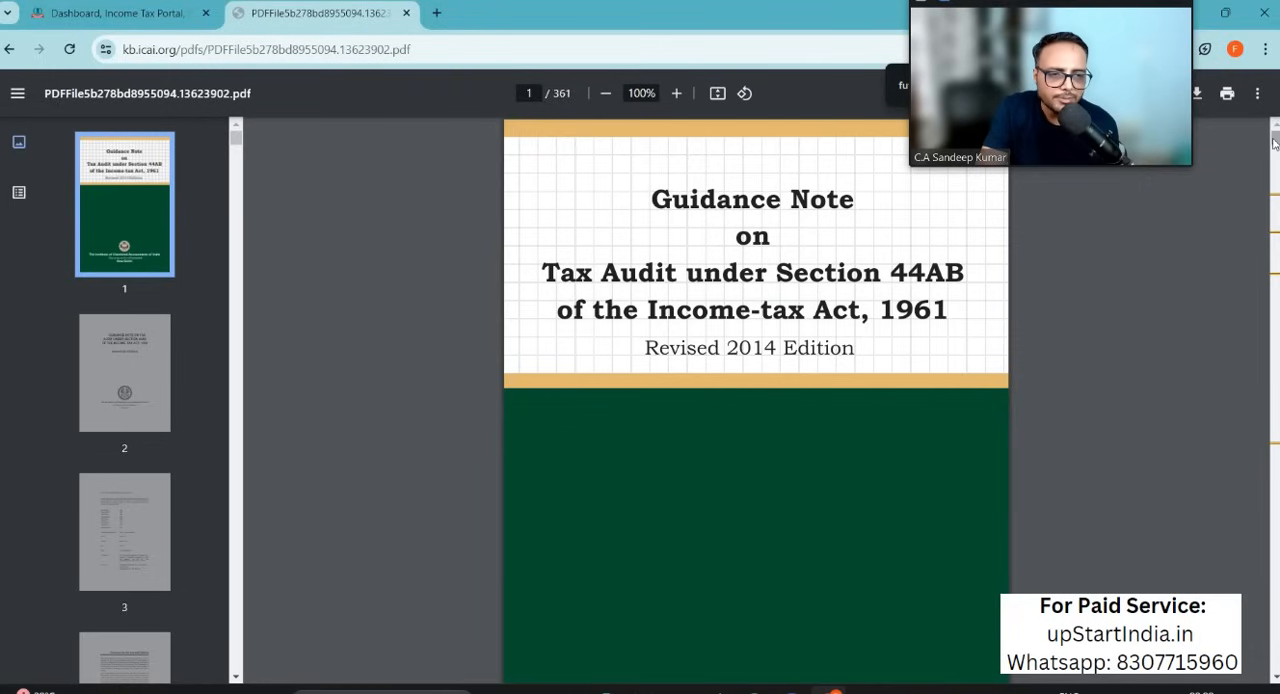
left_click_drag(1274, 143, 1275, 210)
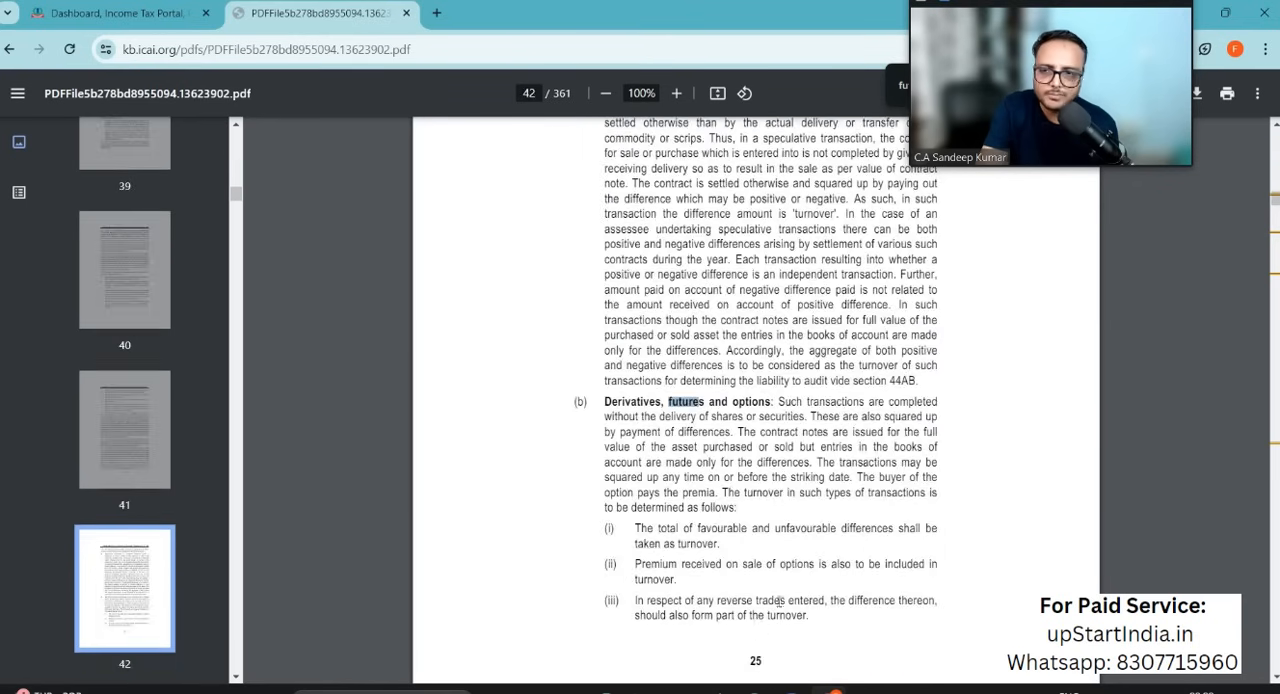
scroll(652, 458, "down", 2)
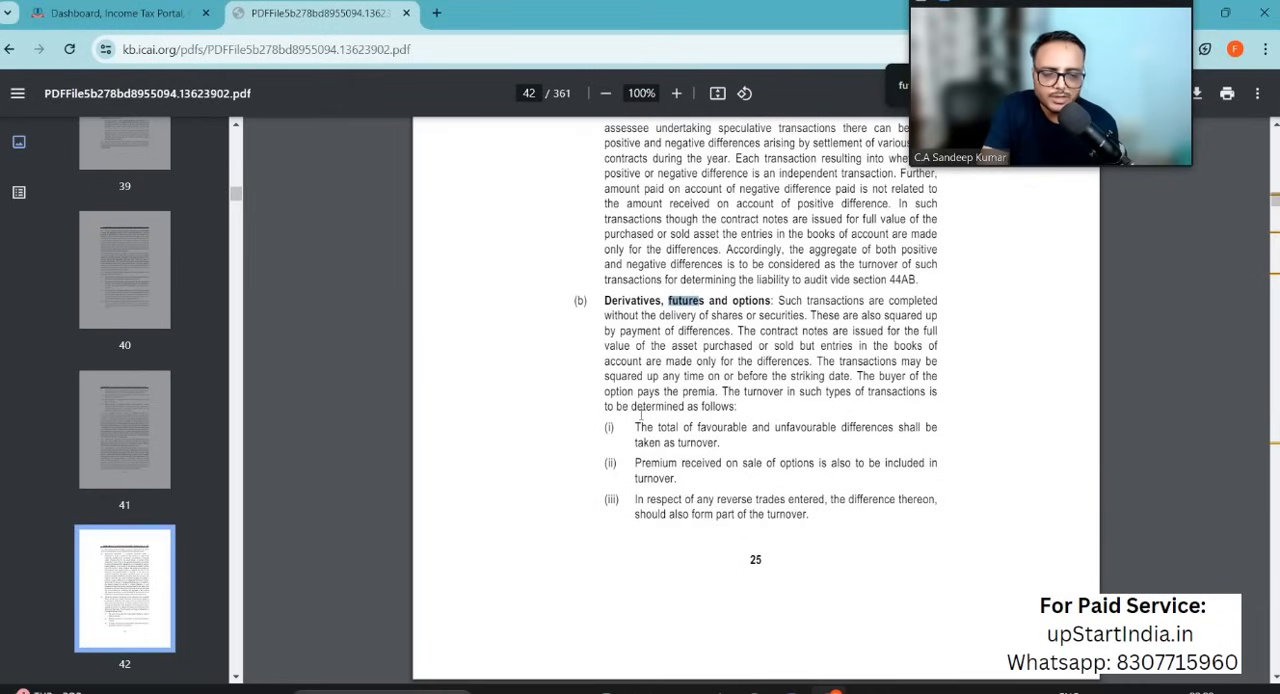
left_click_drag(636, 427, 891, 428)
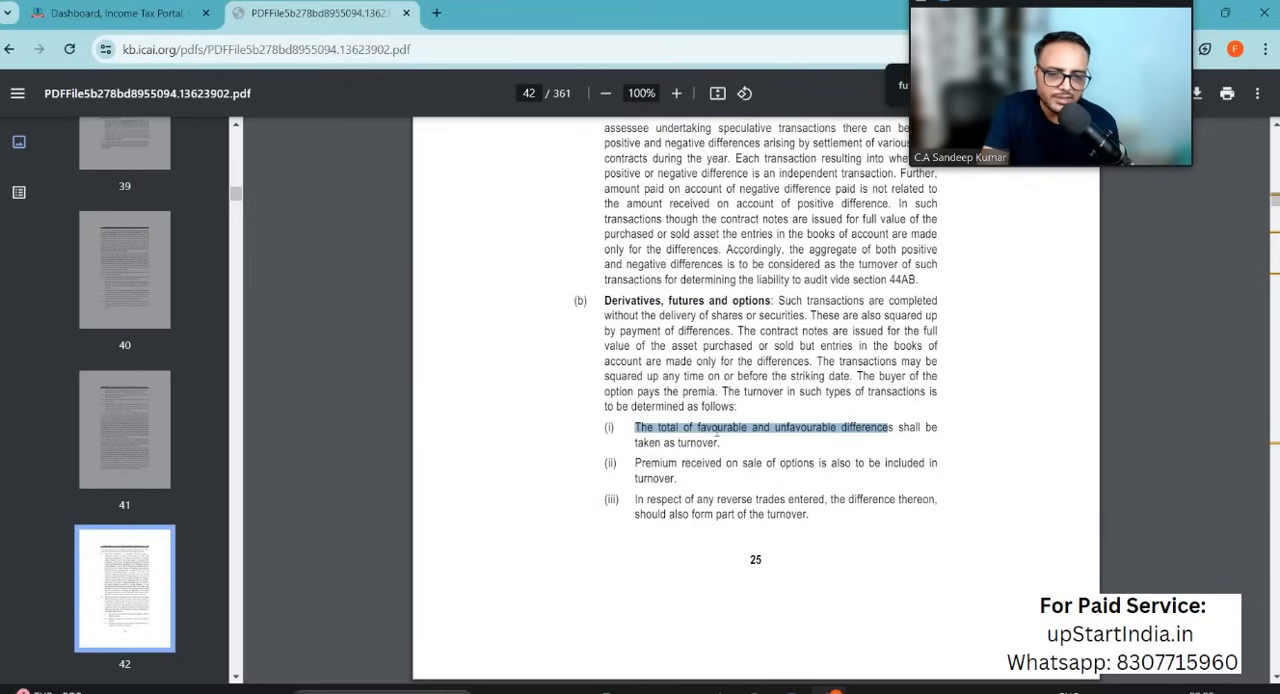
double_click(722, 427)
double_click(805, 428)
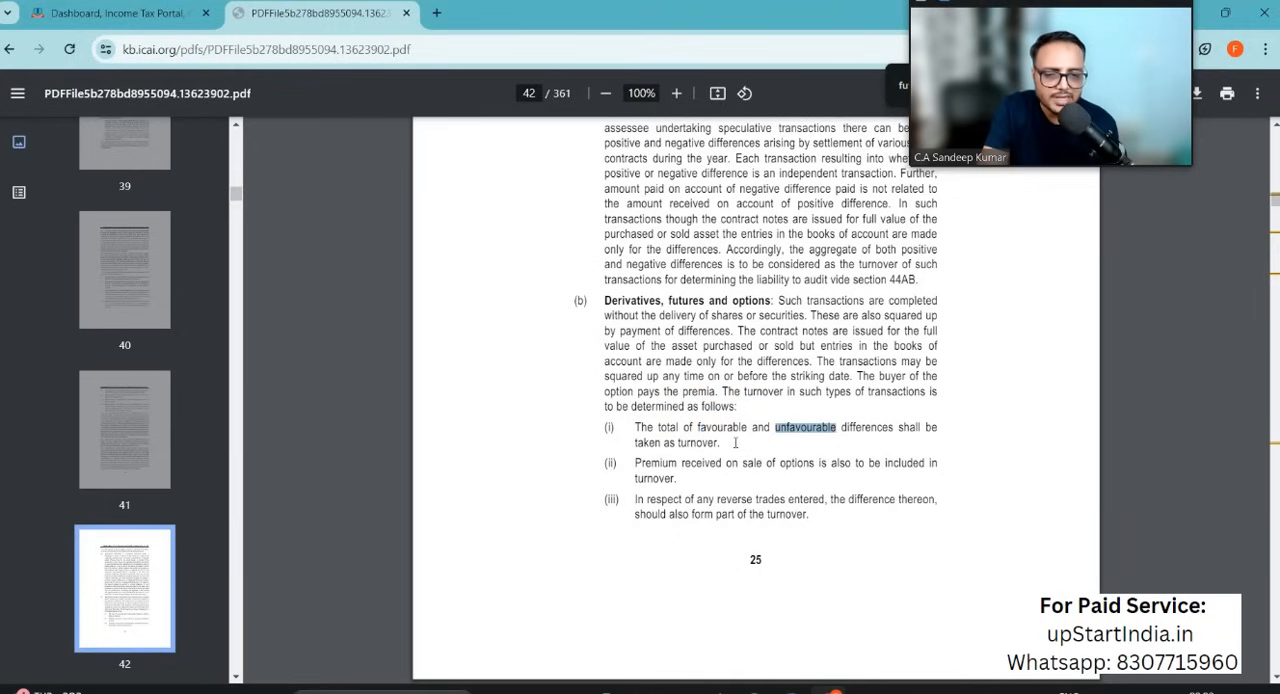
Step: Compare rule (ii) on premium received on sale of options with rule (i) on favourable and unfavourable differences
left_click_drag(636, 461, 684, 483)
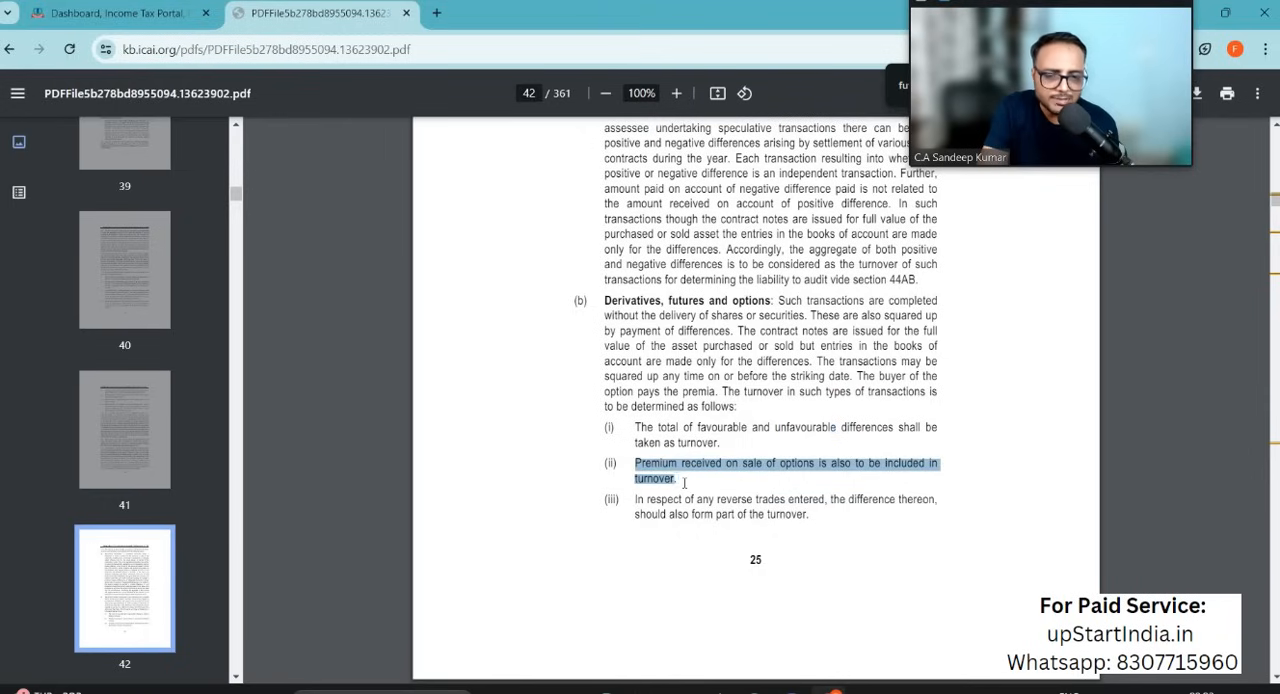
double_click(641, 427)
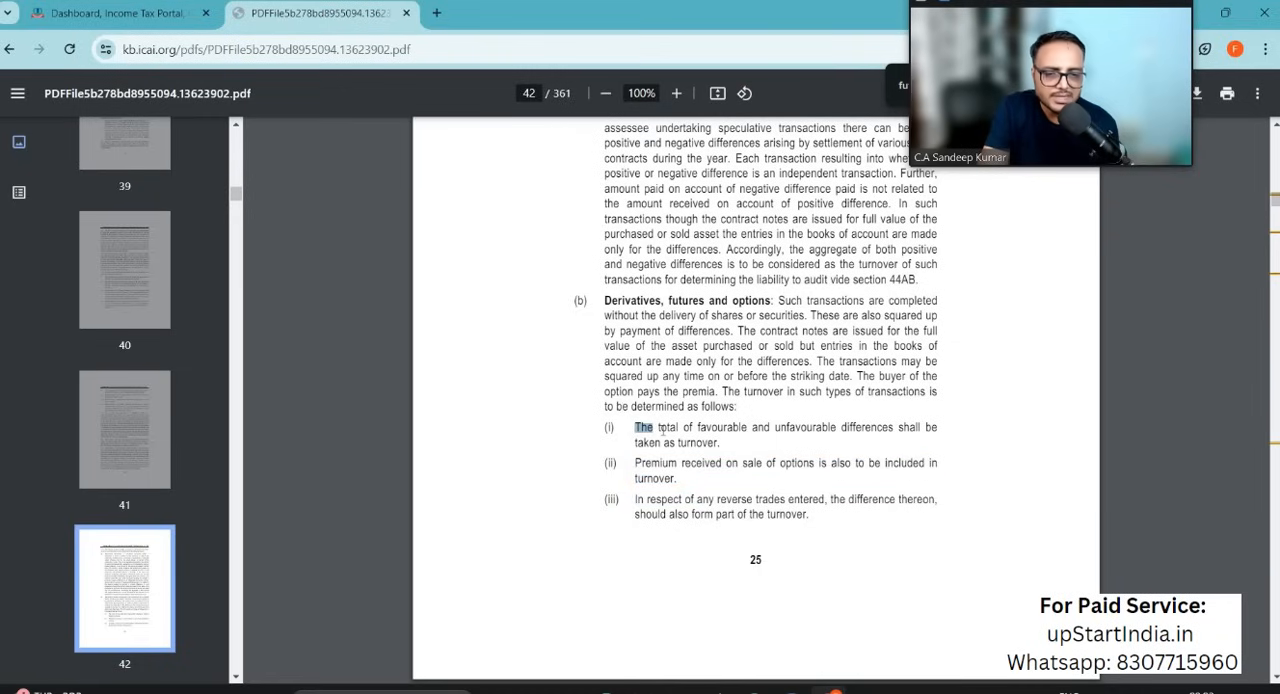
left_click(660, 428)
left_click_drag(634, 427, 722, 465)
left_click(658, 456)
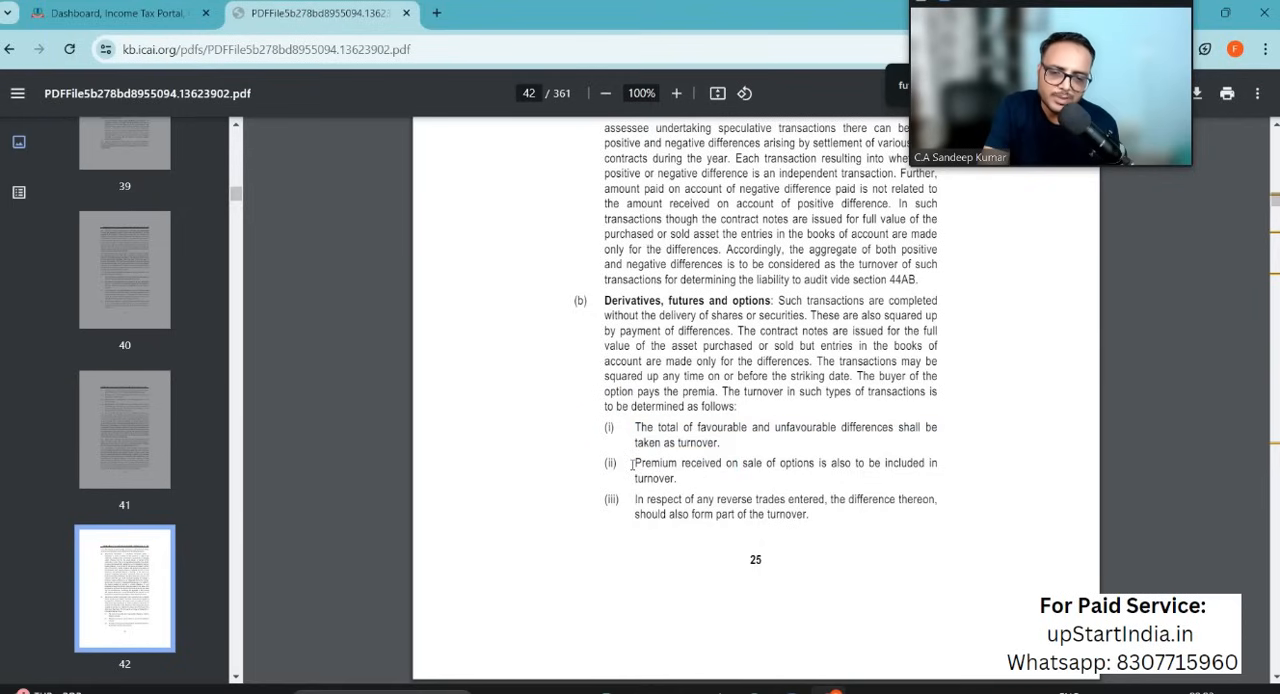
left_click_drag(635, 463, 819, 460)
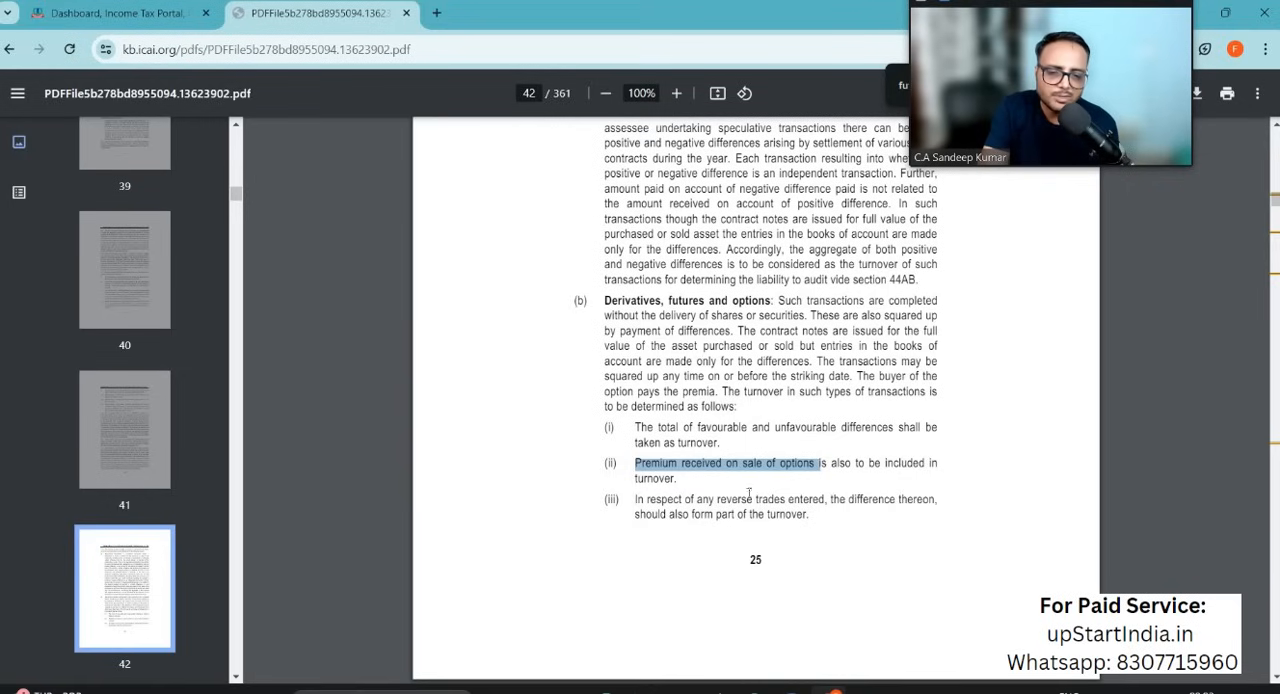
left_click_drag(636, 430, 726, 445)
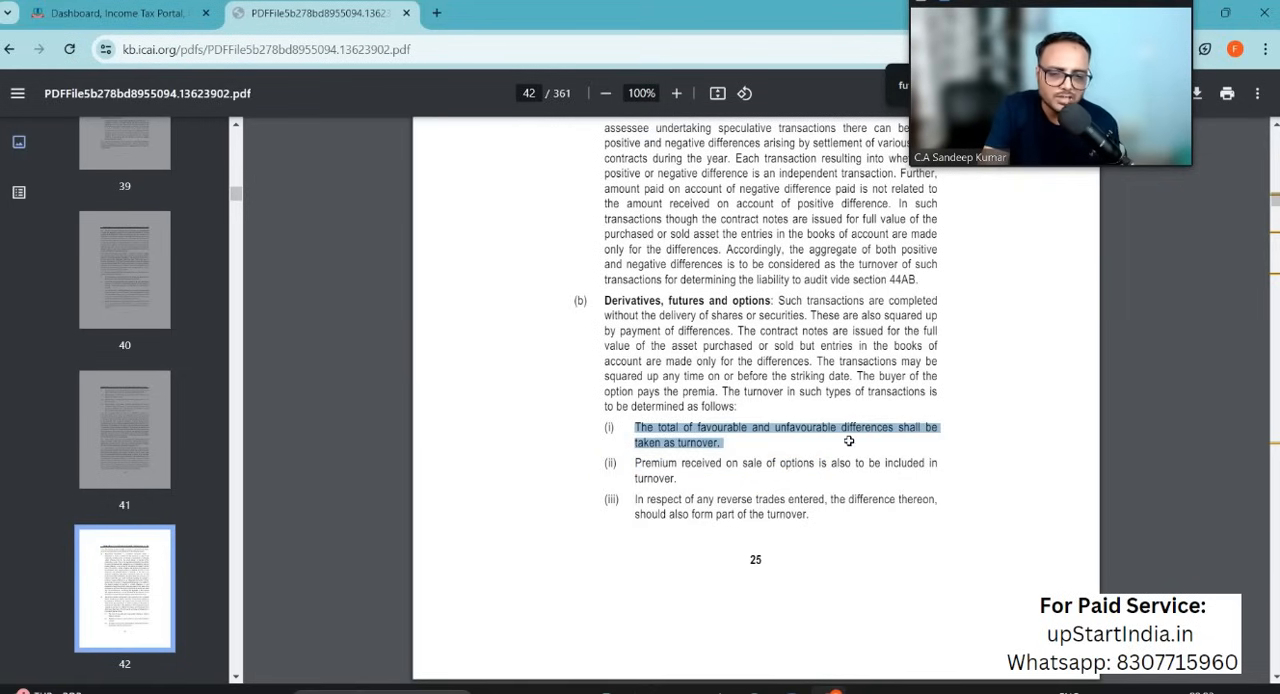
Step: Switch back to the F&O tax report in Excel and examine the absolute-value formulas in G36 and H36
key("alt+Tab")
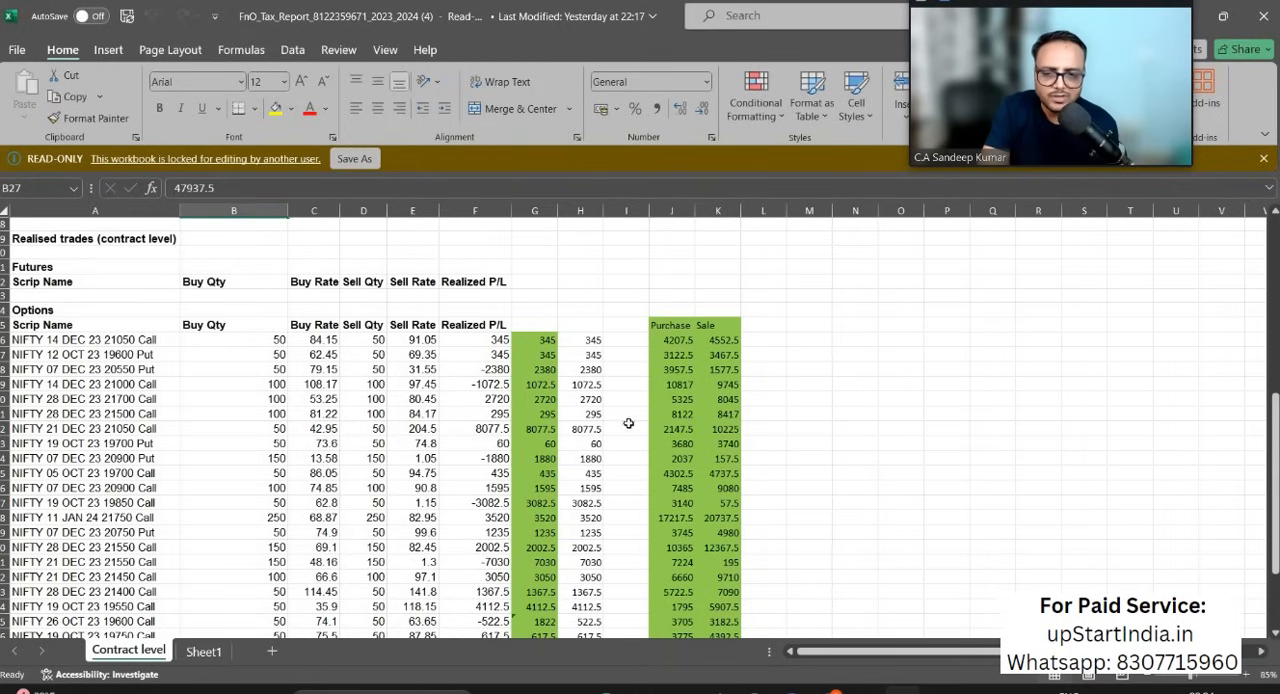
scroll(540, 503, "down", 2)
scroll(530, 400, "up", 2)
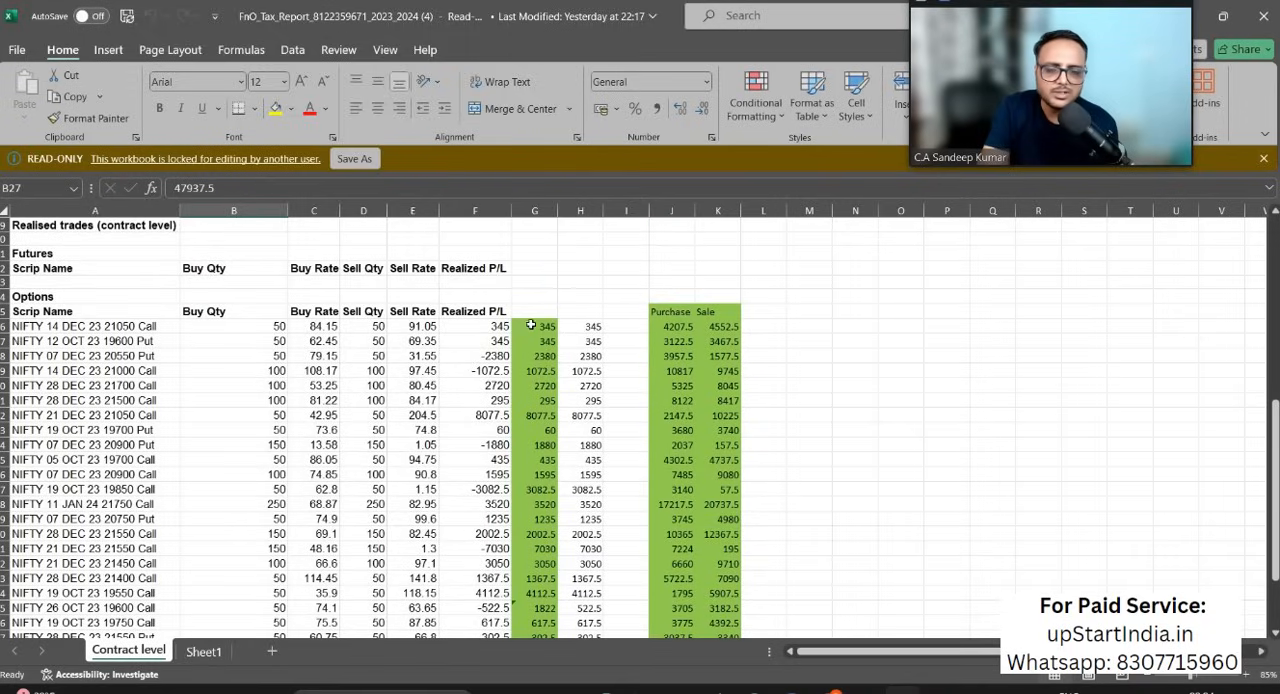
left_click(533, 326)
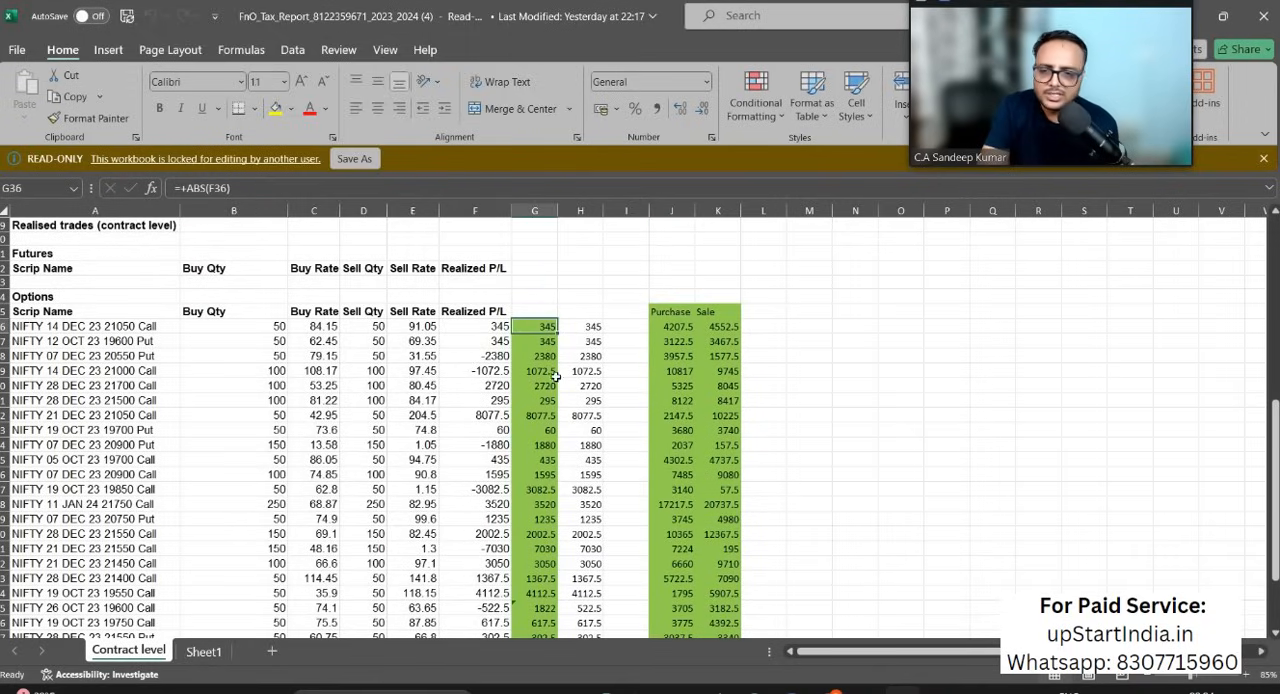
left_click(534, 210)
left_click(535, 326)
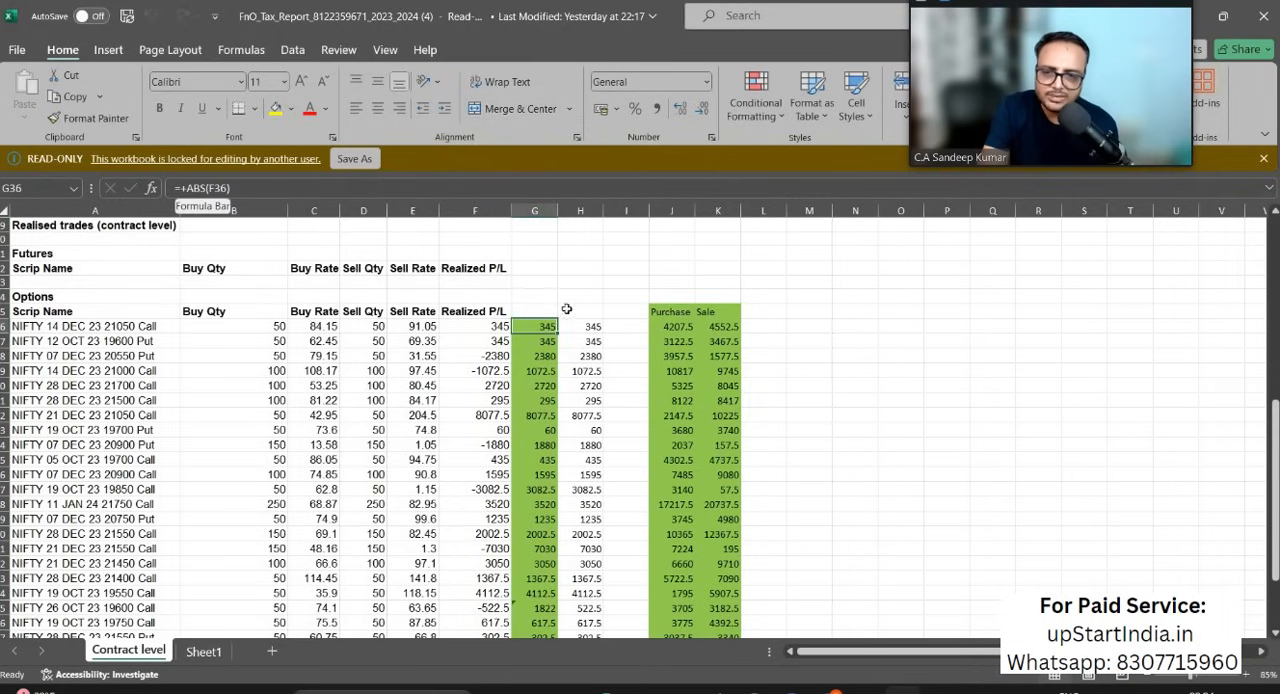
left_click(582, 338)
left_click(582, 330)
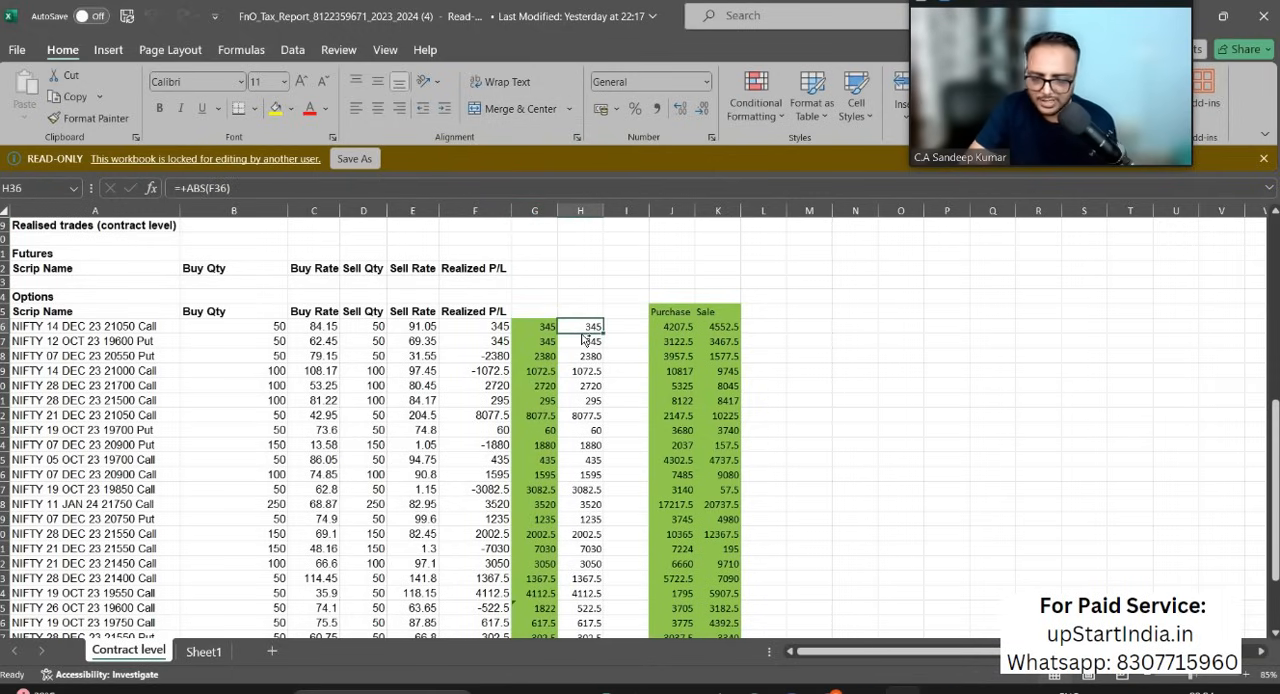
Step: Clear the column H values beside the options trades and enter =ABS(F36) in H36
key("ctrl+shift+Down")
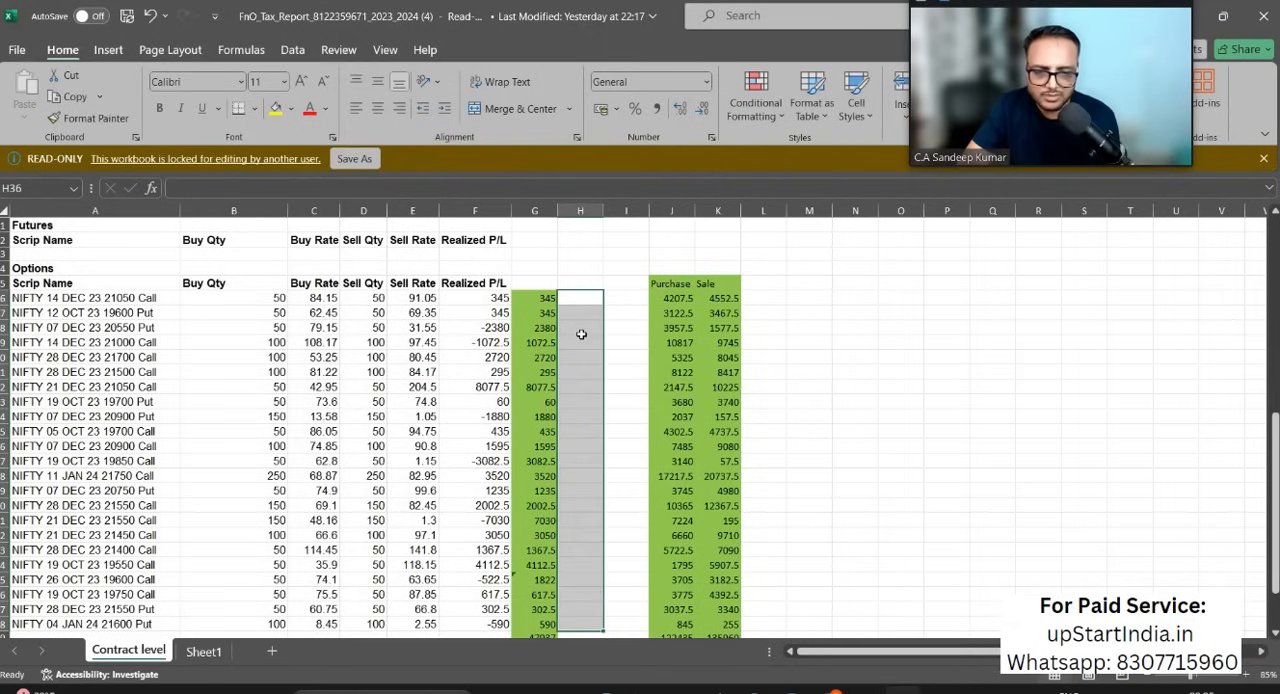
key("ctrl+z")
key("ctrl+z")
type("=ABS(")
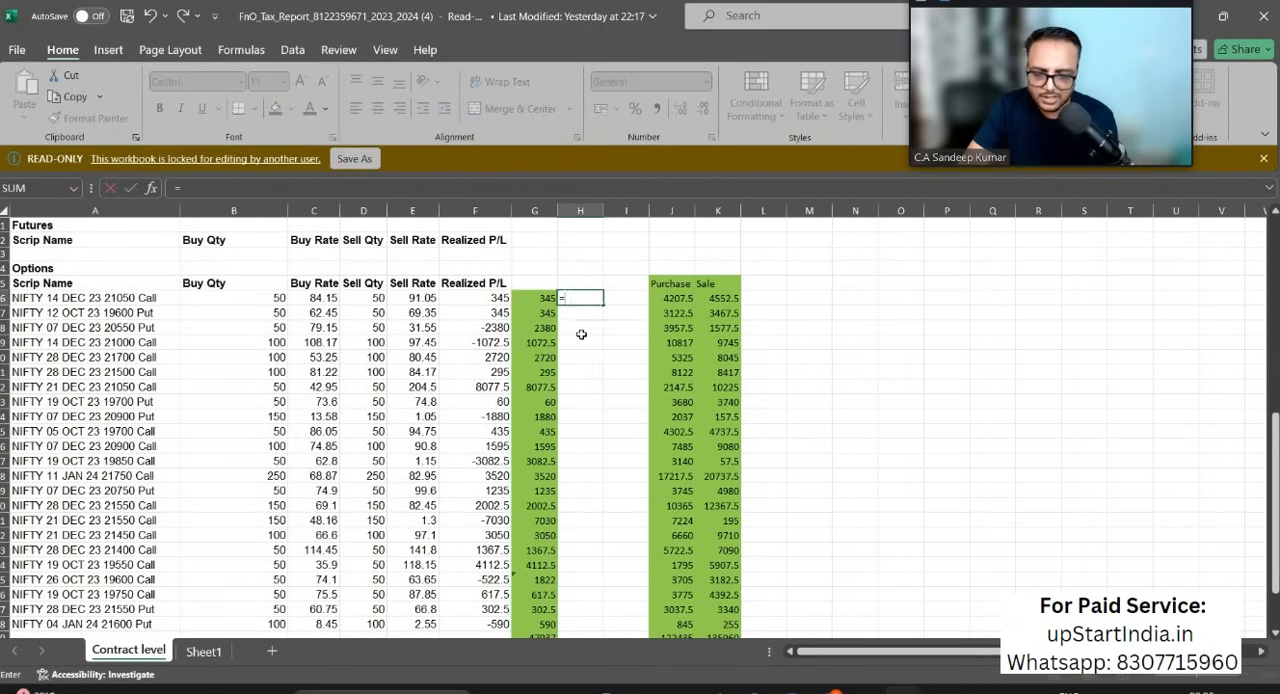
key("Left")
key("Left")
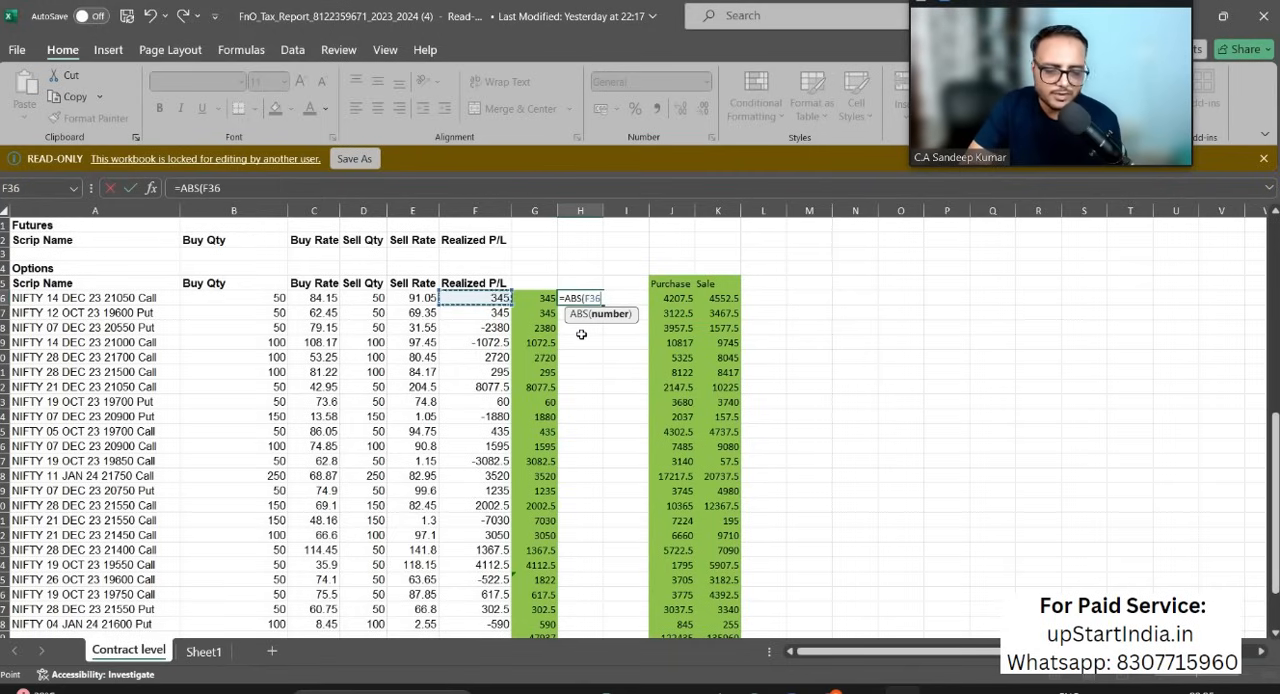
key("Return")
Step: Copy the H36 absolute-value formula down to H37:H58 for the remaining options trades
key("Up")
key("ctrl+c")
key("Down")
key("shift+Down")
key("shift+Down")
key("shift+Down")
key("shift+Down")
key("shift+Down")
key("shift+Down")
key("shift+Down")
key("shift+Down")
key("shift+Down")
key("shift+Down")
key("shift+Down")
key("shift+Down")
key("shift+Down")
key("shift+Down")
key("shift+Down")
key("shift+Down")
key("shift+Down")
key("shift+Down")
key("shift+Down")
key("shift+Down")
key("shift+Down")
key("shift+Down")
key("shift+Down")
key("shift+Down")
key("shift+Down")
key("shift+Up")
key("shift+Up")
key("shift+Up")
key("shift+Up")
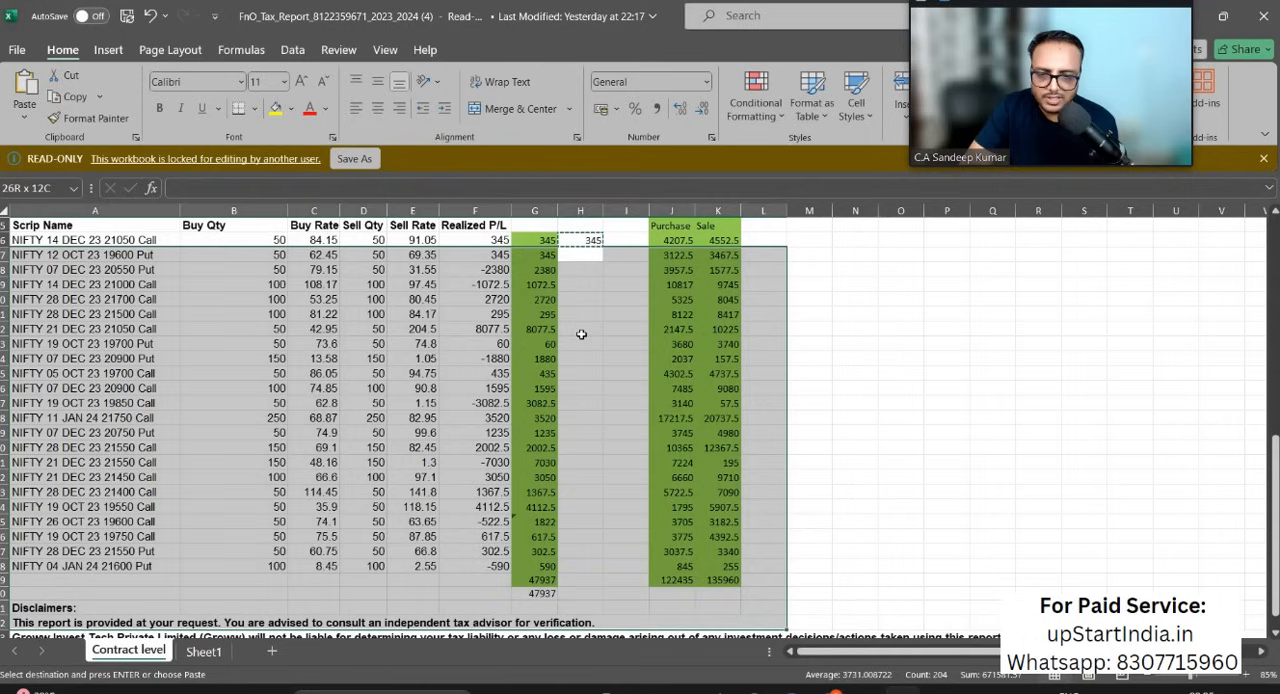
key("shift+Right")
key("shift+Right")
key("shift+Right")
key("shift+Right")
key("shift+Right")
key("shift+Right")
key("shift+Right")
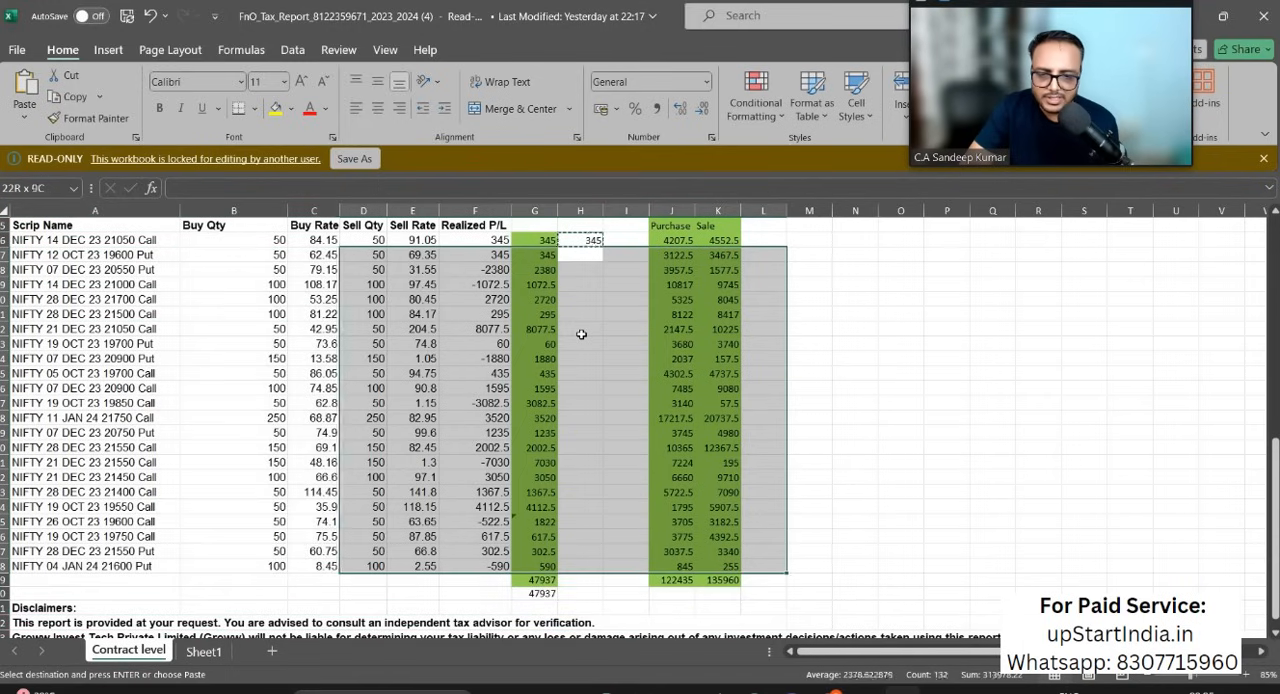
key("shift+Left")
key("shift+Left")
key("shift+Left")
key("shift+Left")
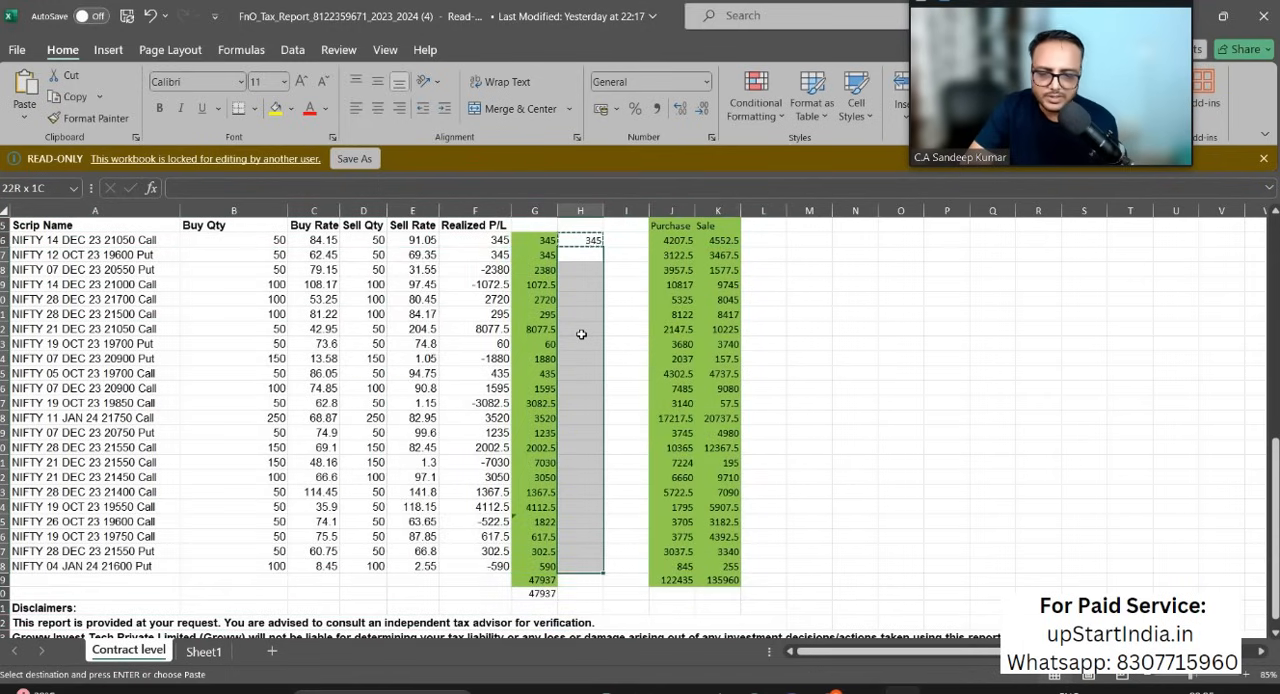
key("ctrl+v")
Step: Check the column H results against the realized P/L and compare the sum of H36:H58 with the reported options turnover
left_click(590, 284)
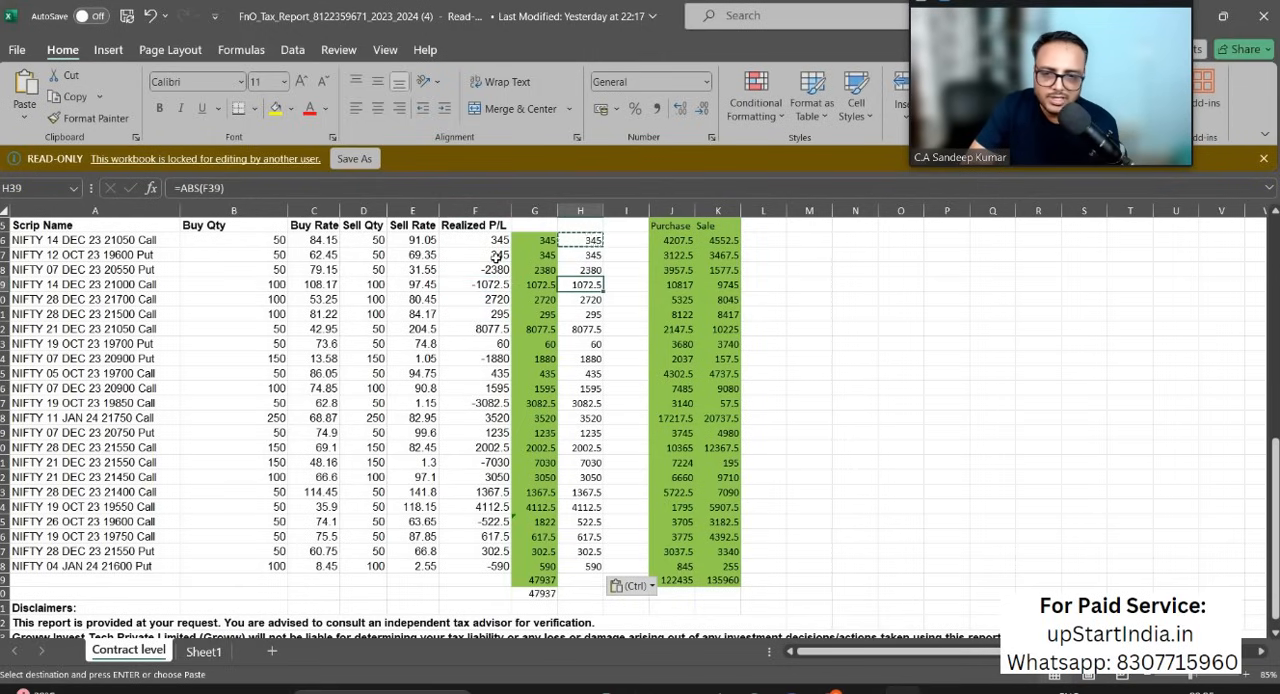
left_click(597, 255)
left_click_drag(484, 358, 597, 328)
left_click(597, 328)
left_click_drag(591, 241, 583, 566)
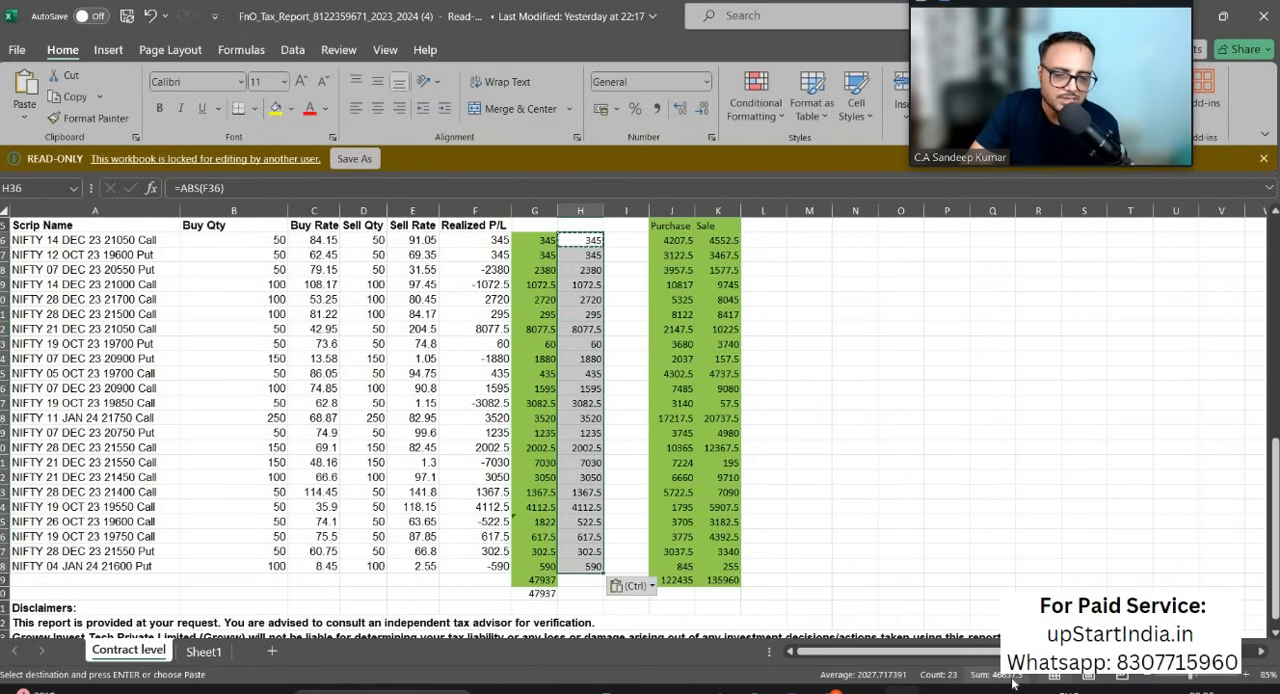
scroll(245, 358, "up", 6)
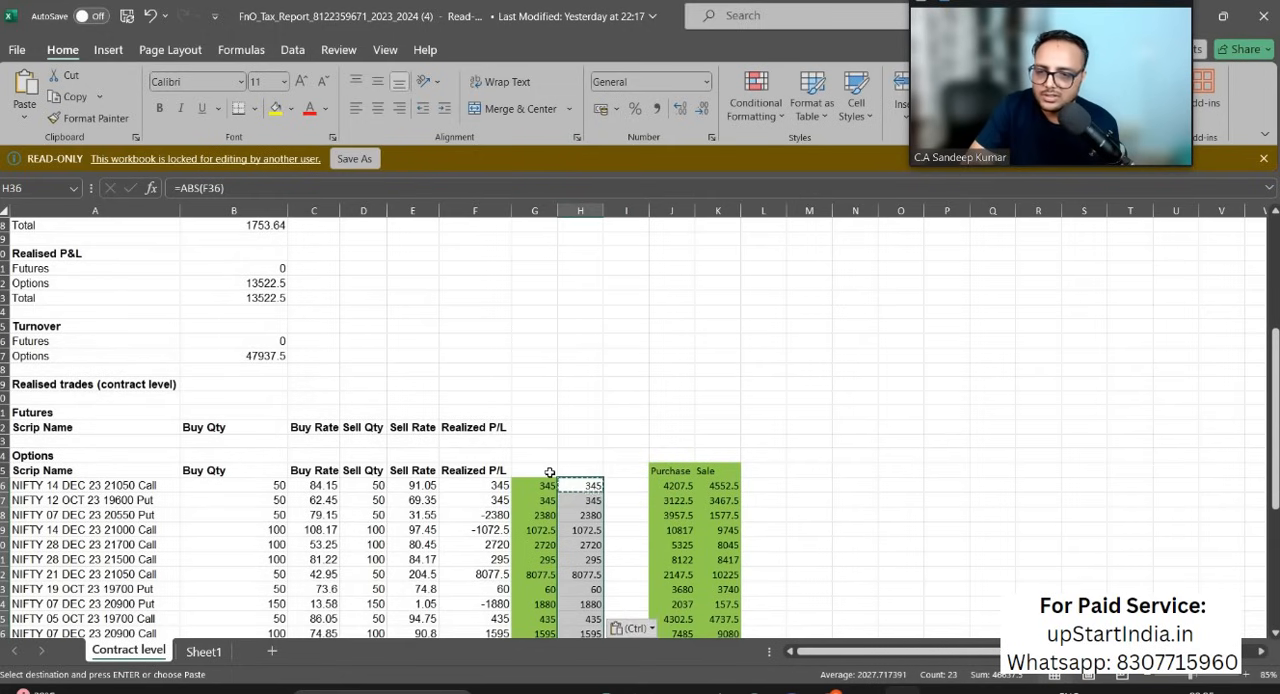
scroll(549, 471, "down", 7)
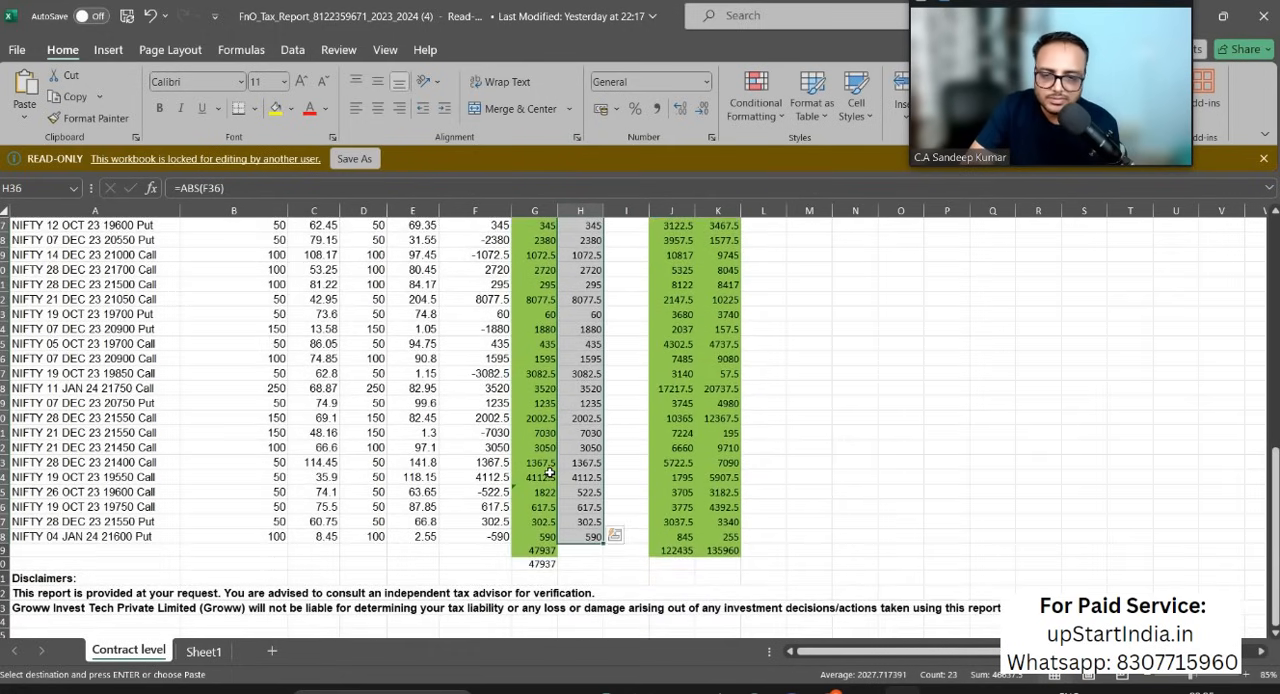
Step: Change the NIFTY 26 OCT 23 19600 Call amount in column H to 1822 and compare the H36:H58 sum with the reported options turnover
key("ctrl+z")
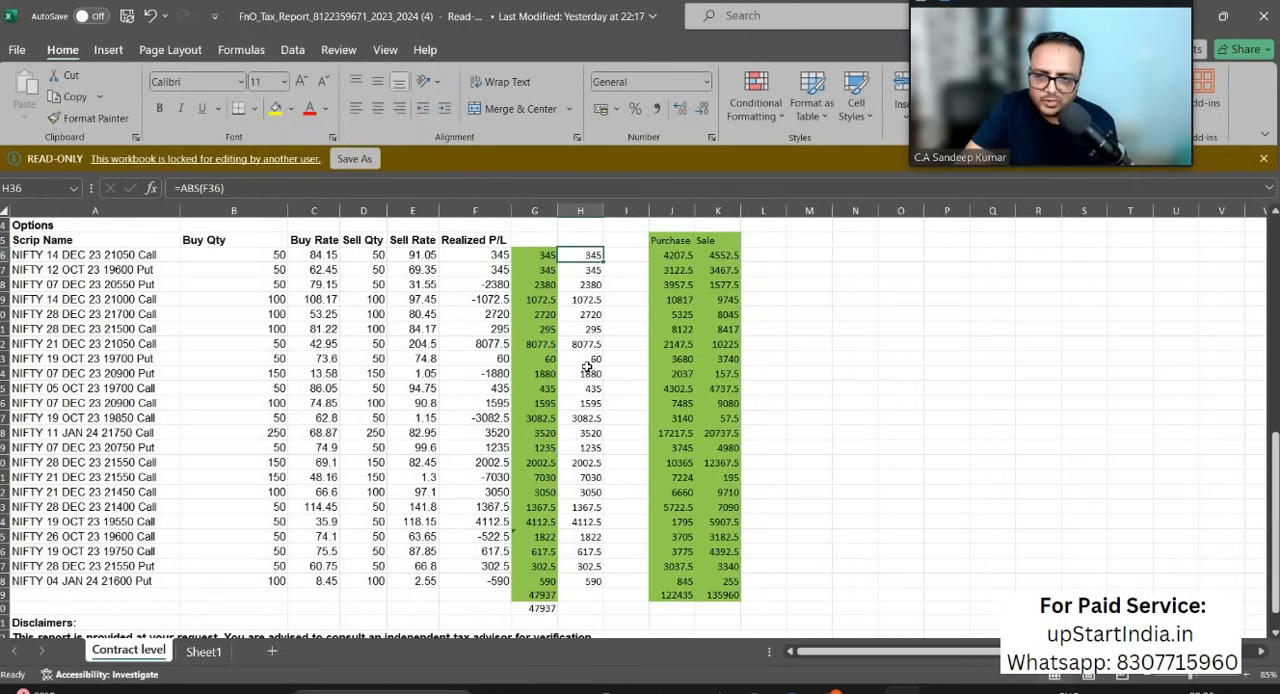
key("shift+Down")
key("shift+Down")
key("shift+Down")
key("shift+Down")
key("shift+Down")
key("shift+Down")
key("shift+Down")
key("shift+Down")
key("shift+Down")
key("shift+Down")
key("shift+Down")
key("shift+Down")
key("shift+Down")
key("shift+Down")
key("shift+Down")
key("shift+Down")
key("shift+Down")
key("shift+Down")
key("shift+Down")
key("shift+Down")
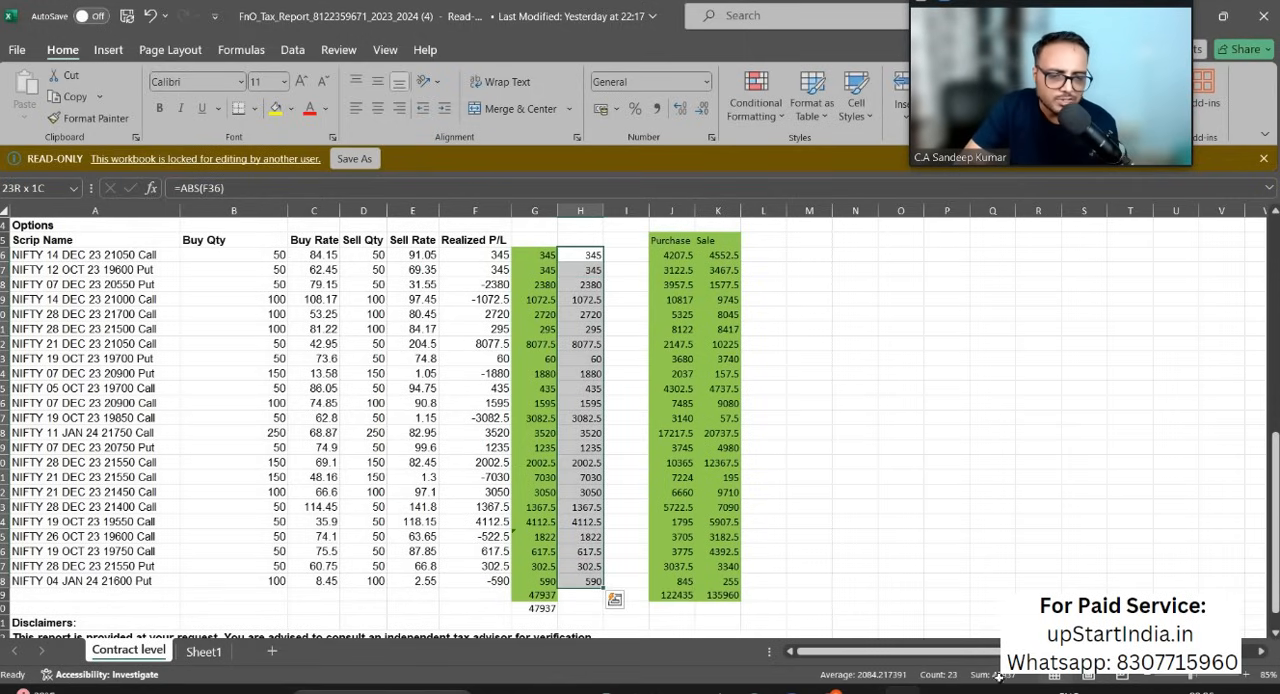
scroll(539, 440, "up", 4)
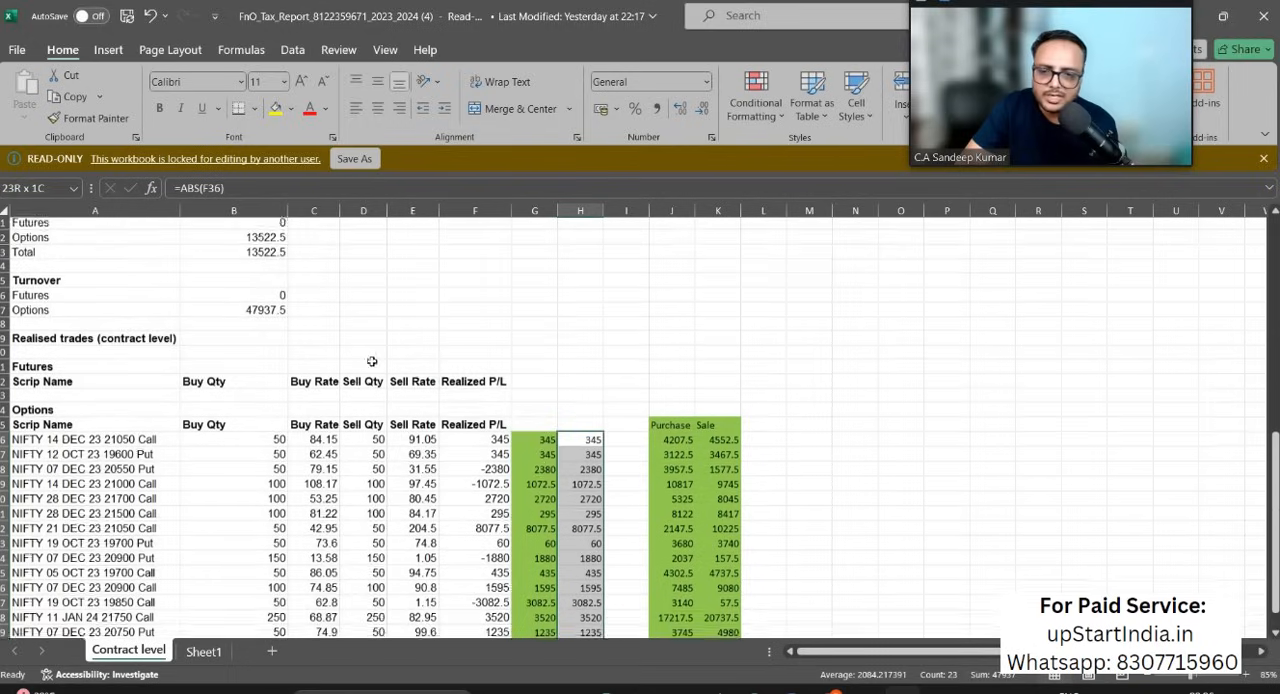
left_click(268, 312)
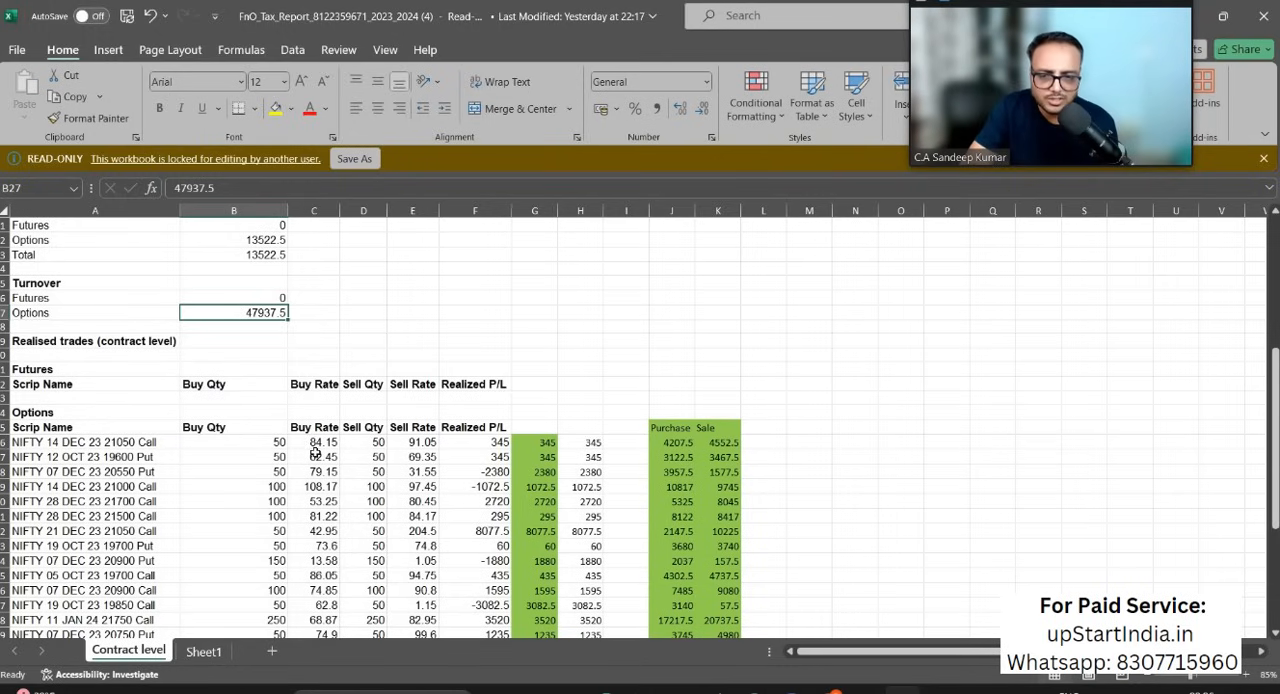
Step: Review the options trades with their turnover amounts and the Purchase and Sale values in columns J and K
scroll(315, 452, "down", 10)
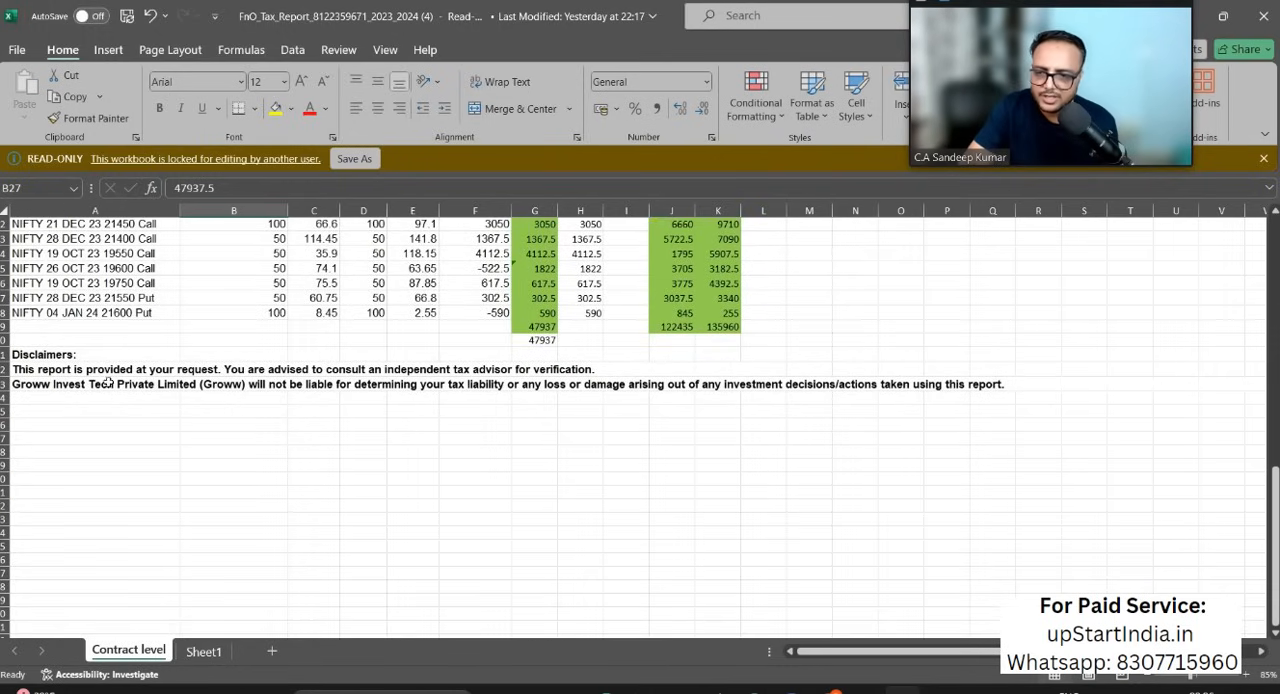
left_click(56, 299)
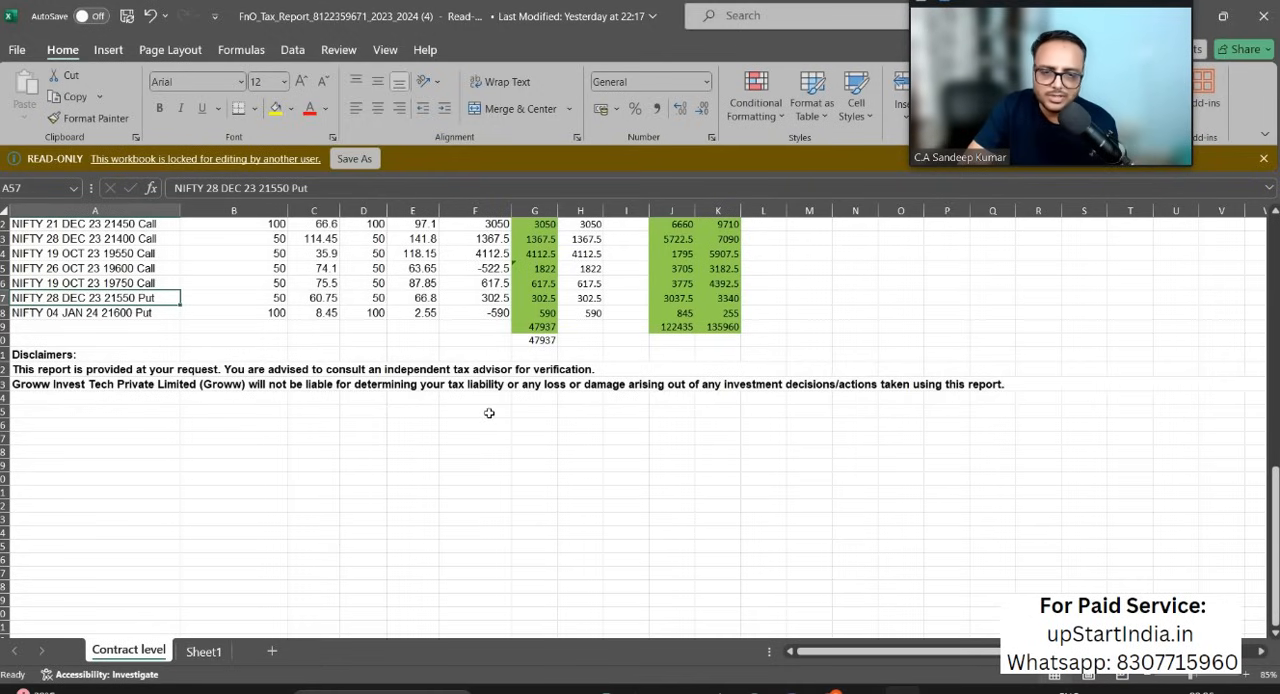
scroll(489, 413, "up", 12)
scroll(578, 417, "down", 7)
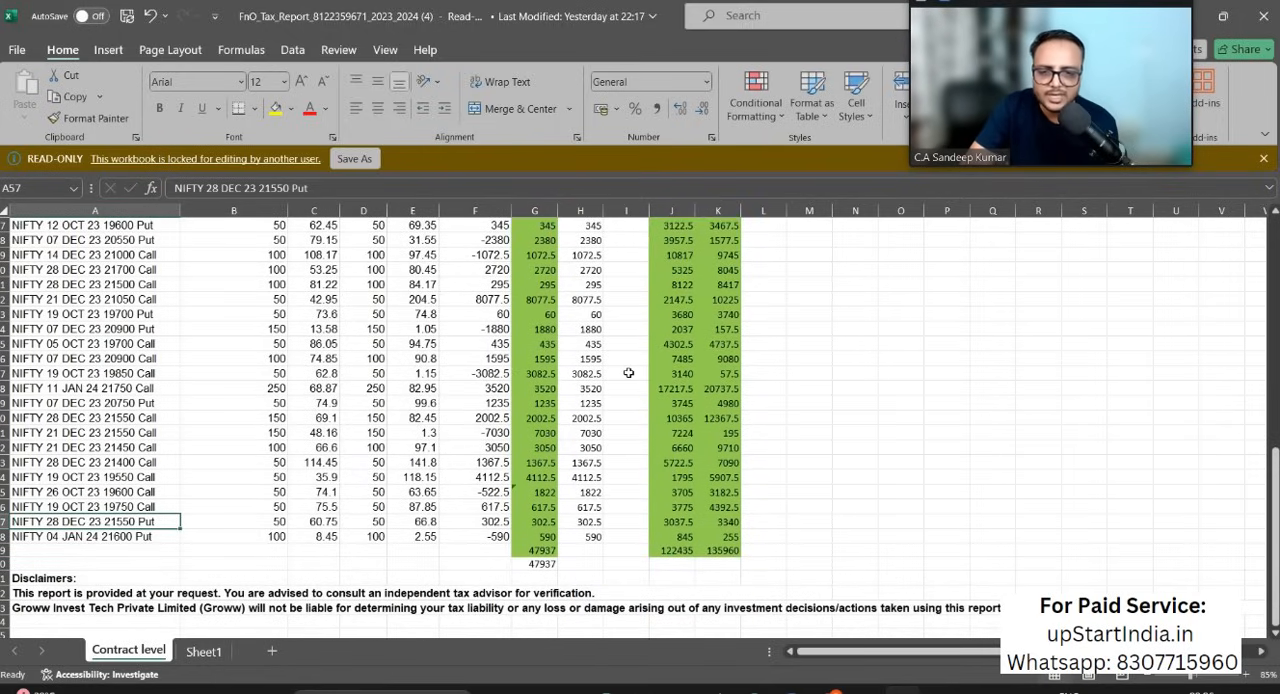
scroll(628, 373, "up", 4)
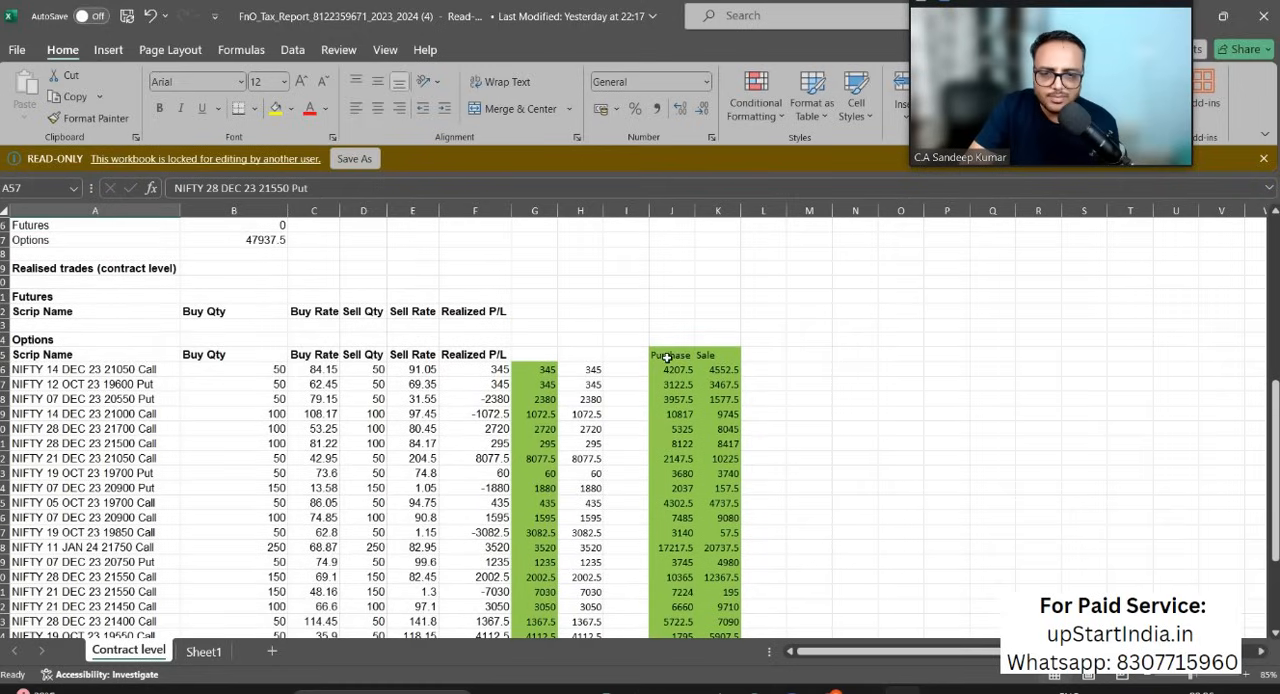
left_click(667, 358)
left_click_drag(668, 370, 672, 577)
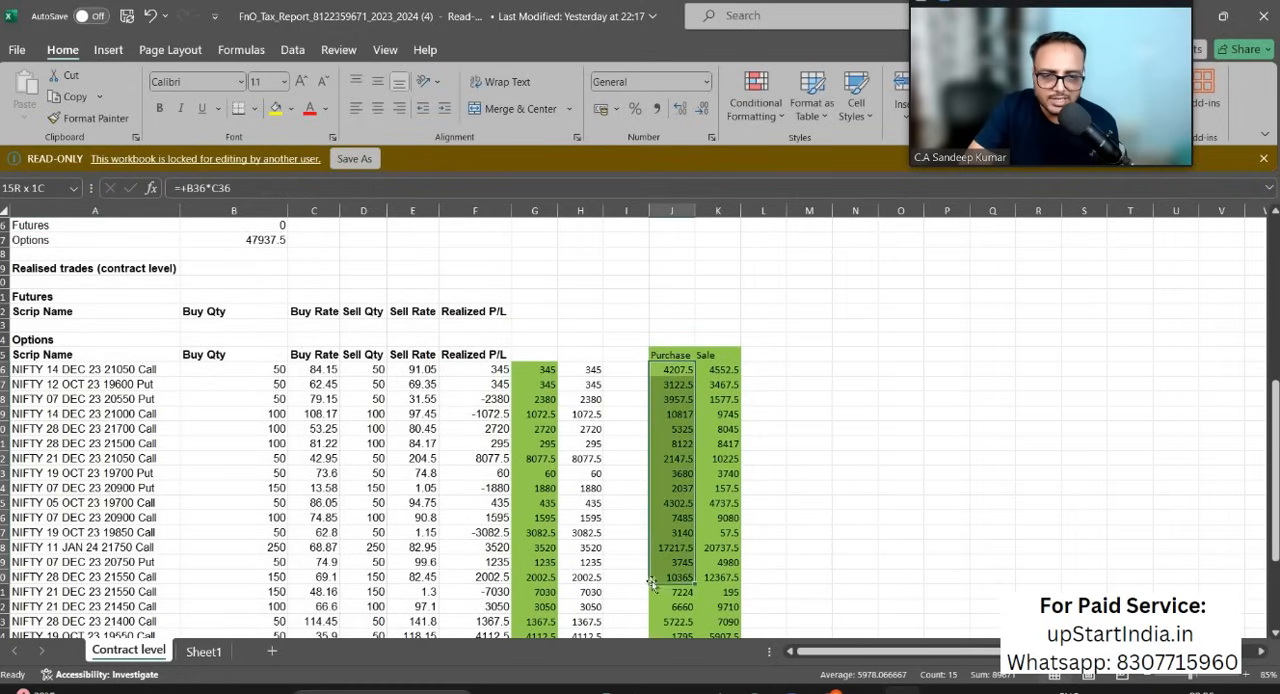
left_click_drag(731, 370, 713, 578)
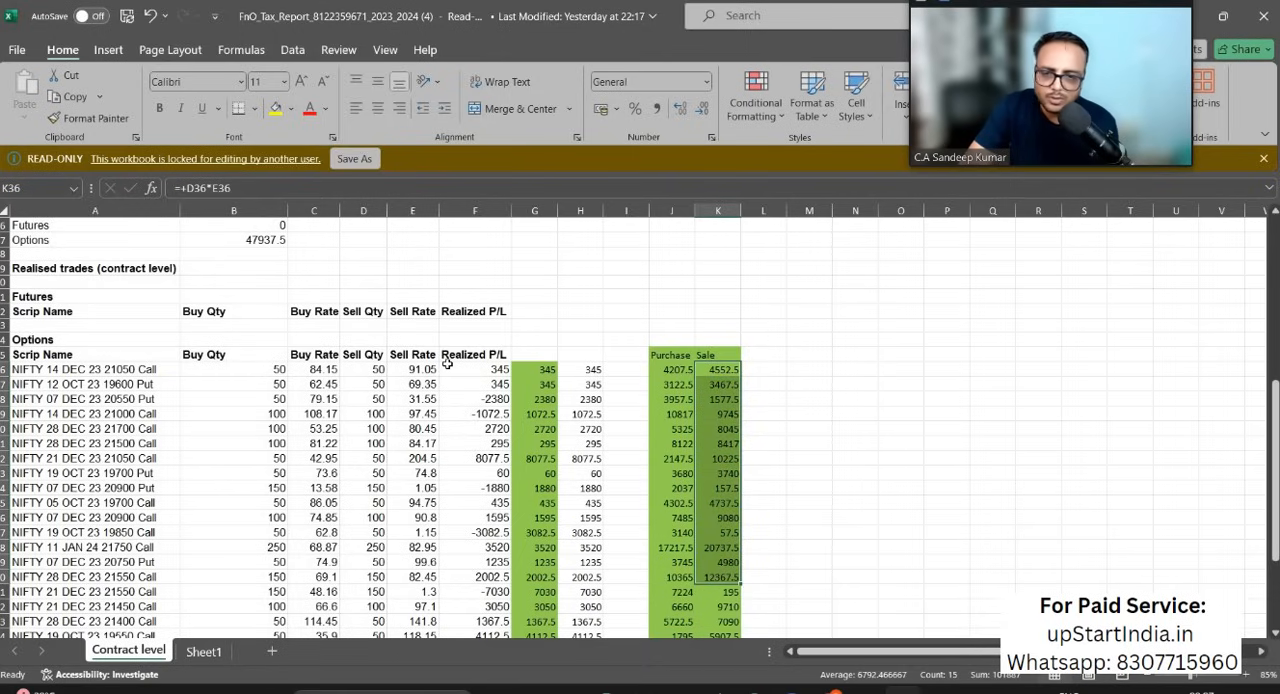
Step: Inspect the formulas behind the first Purchase and Sale amounts in J36 and K36
left_click(672, 369)
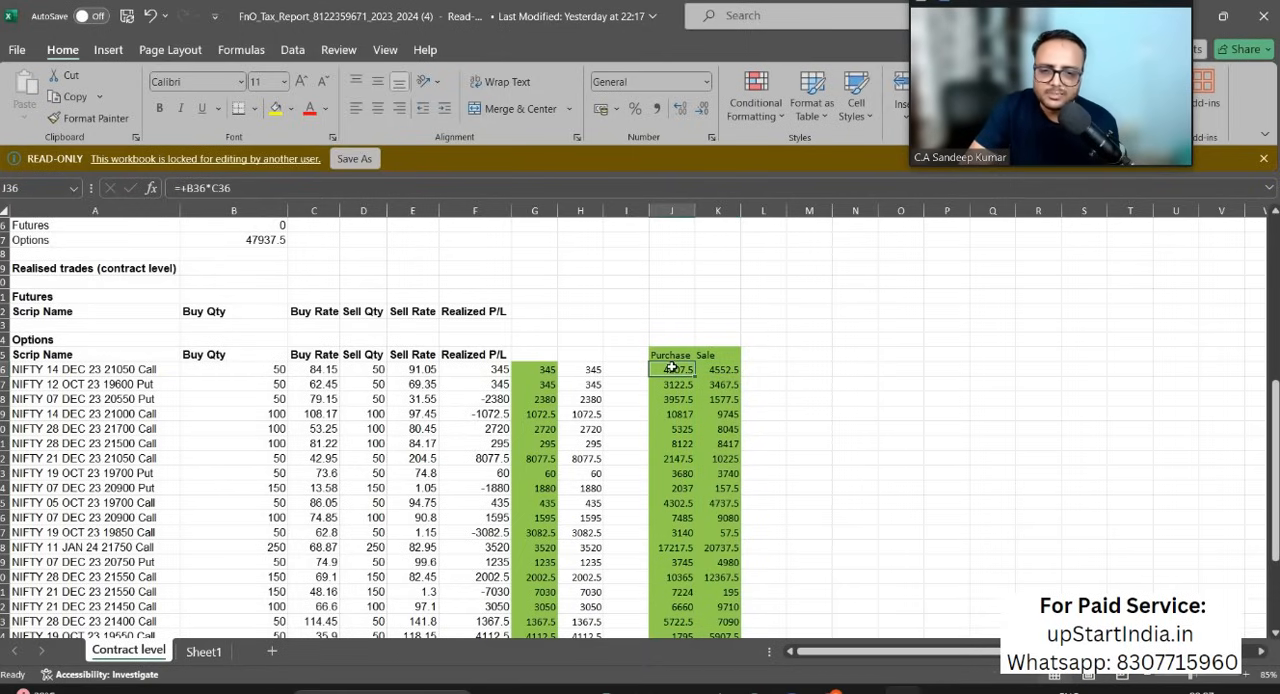
double_click(672, 369)
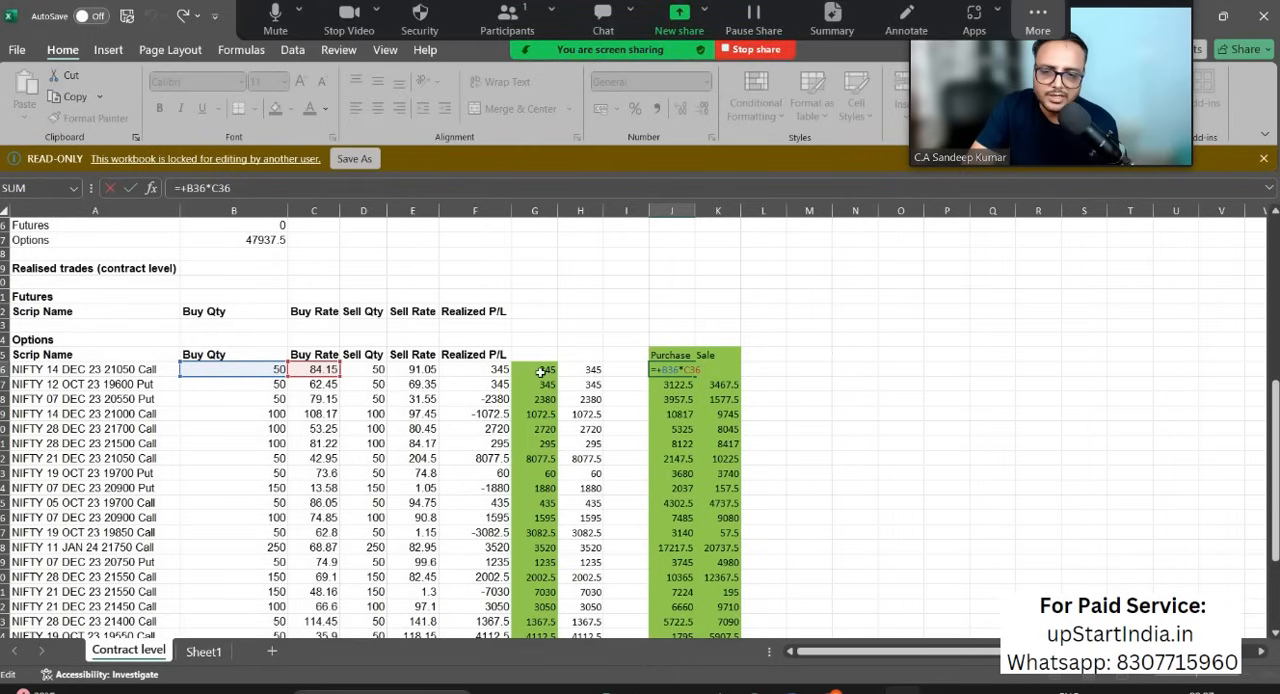
left_click(582, 294)
left_click(724, 370)
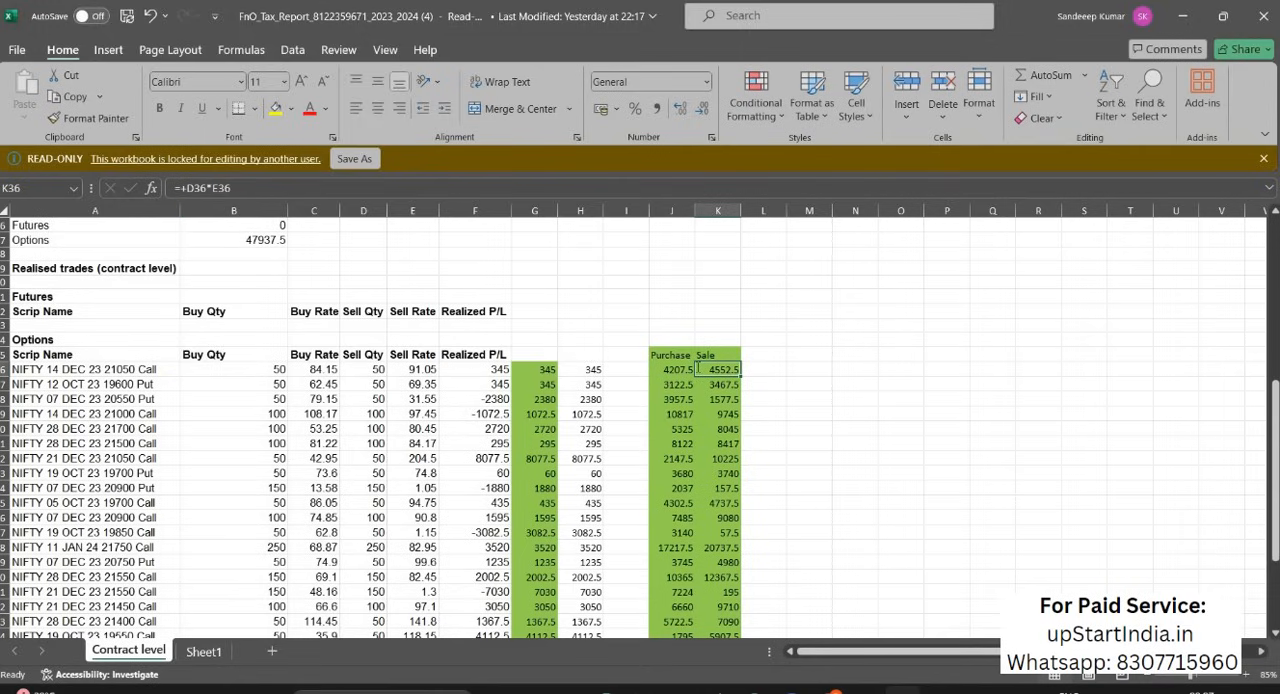
key("F2")
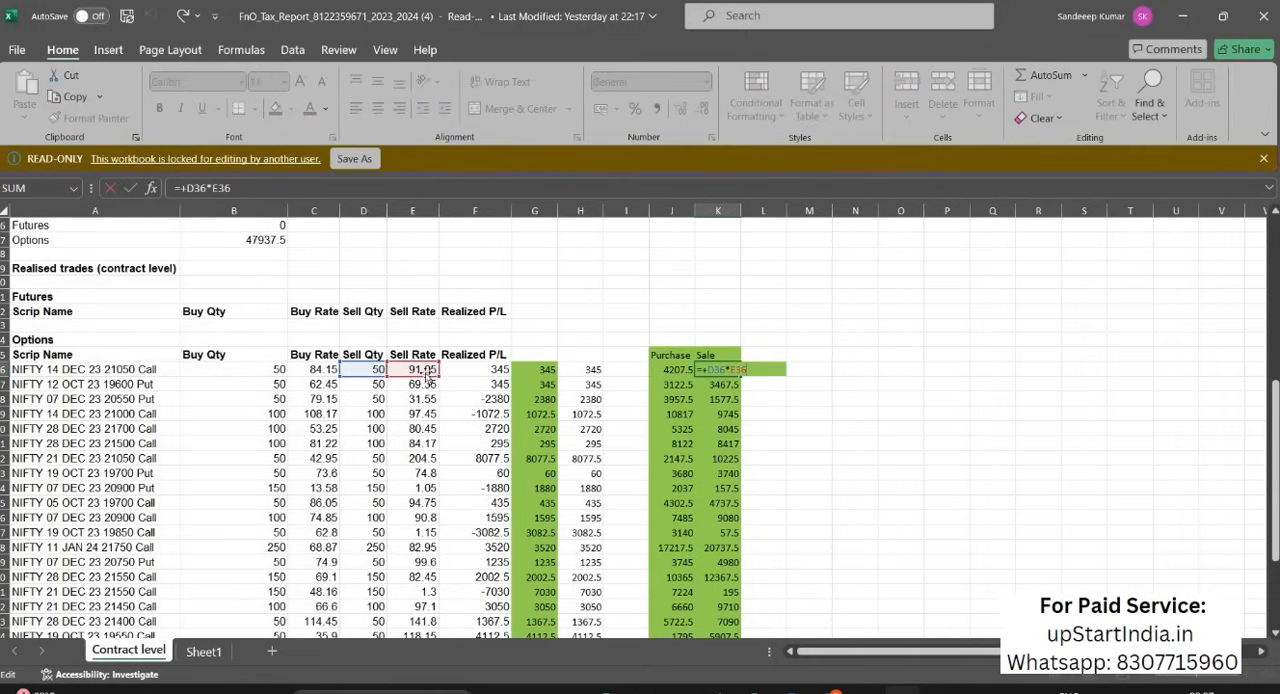
left_click(809, 399)
Step: Review the Balance Sheet and Profit & Loss statement on Sheet1
scroll(682, 466, "down", 1)
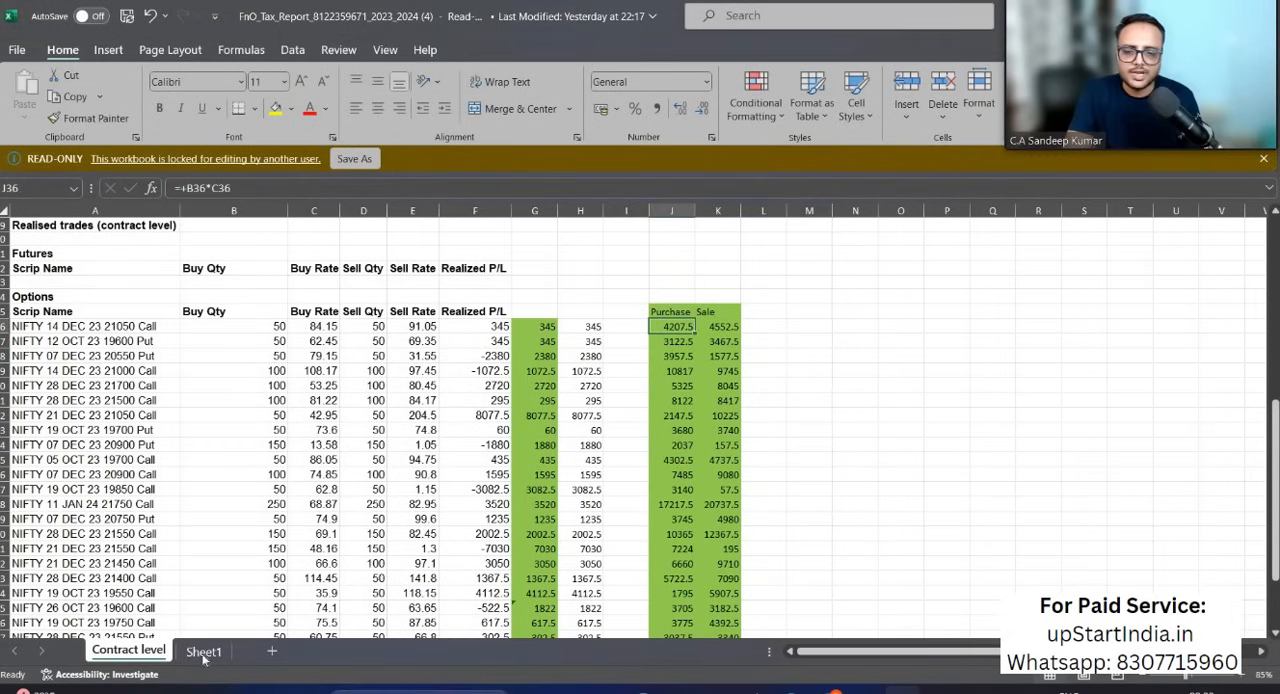
left_click(204, 654)
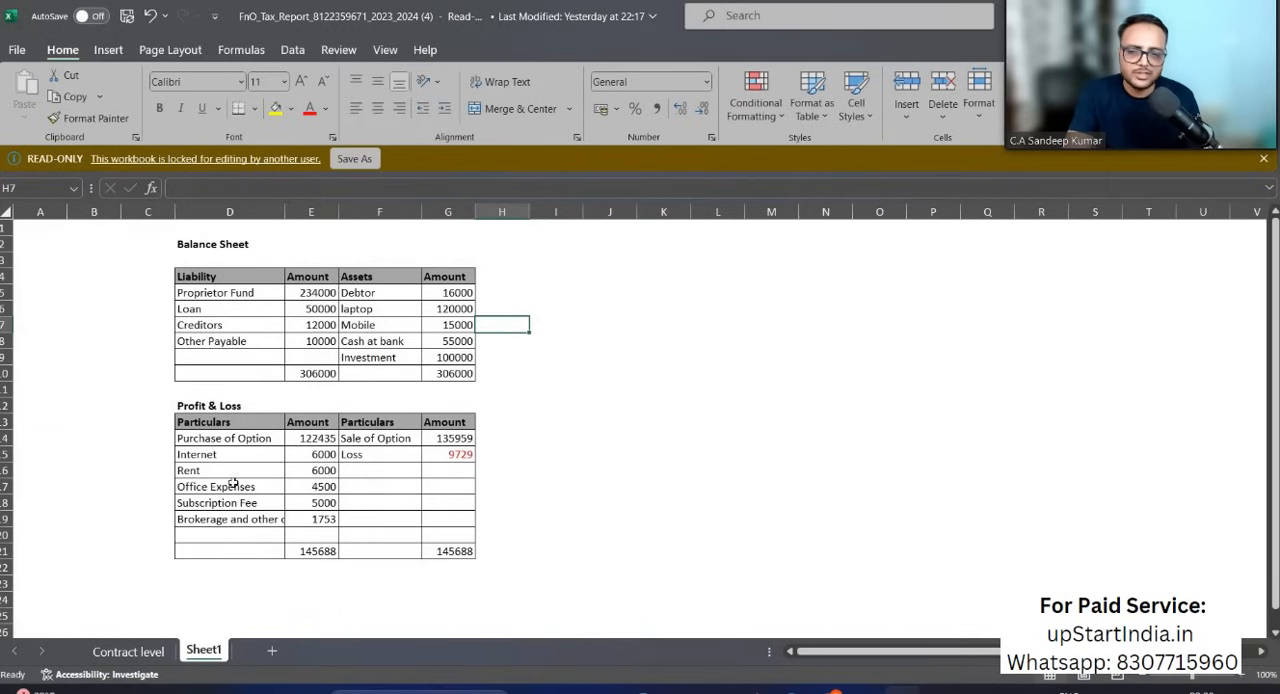
left_click(128, 655)
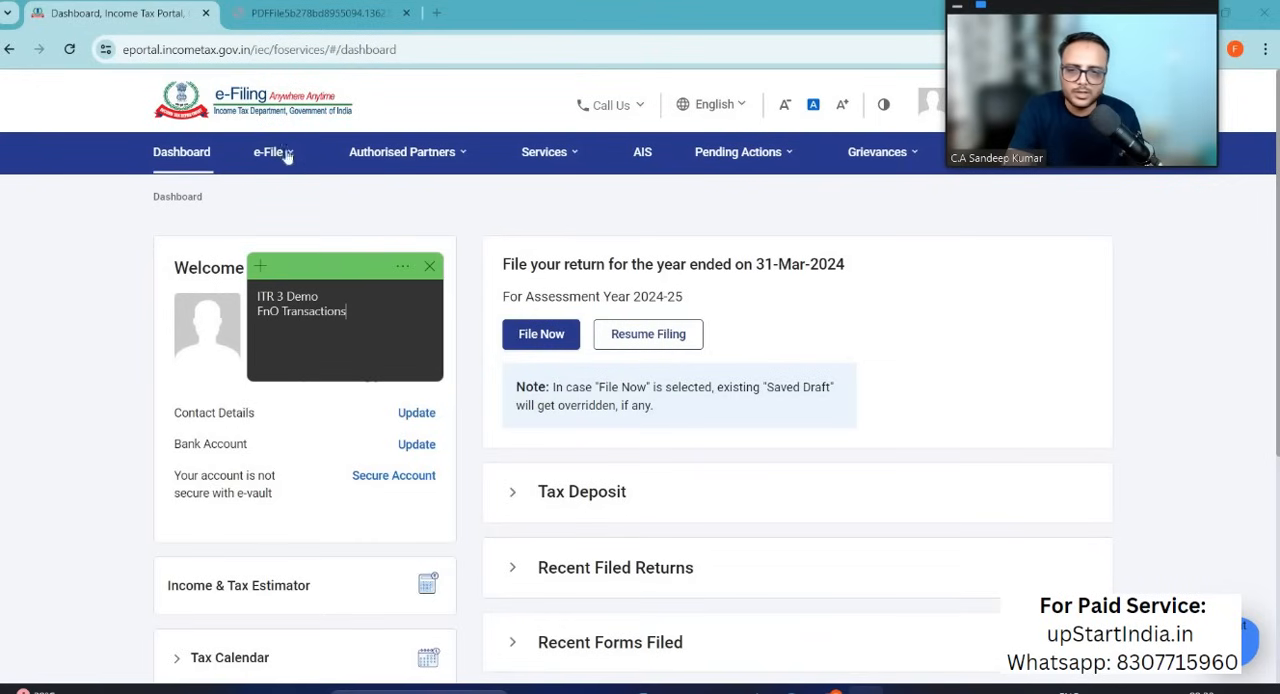
Step: Switch to the Income Tax e-Filing portal and open income tax return filing for assessment year 2024-25 in Online mode
left_click(285, 155)
mouse_move(289, 197)
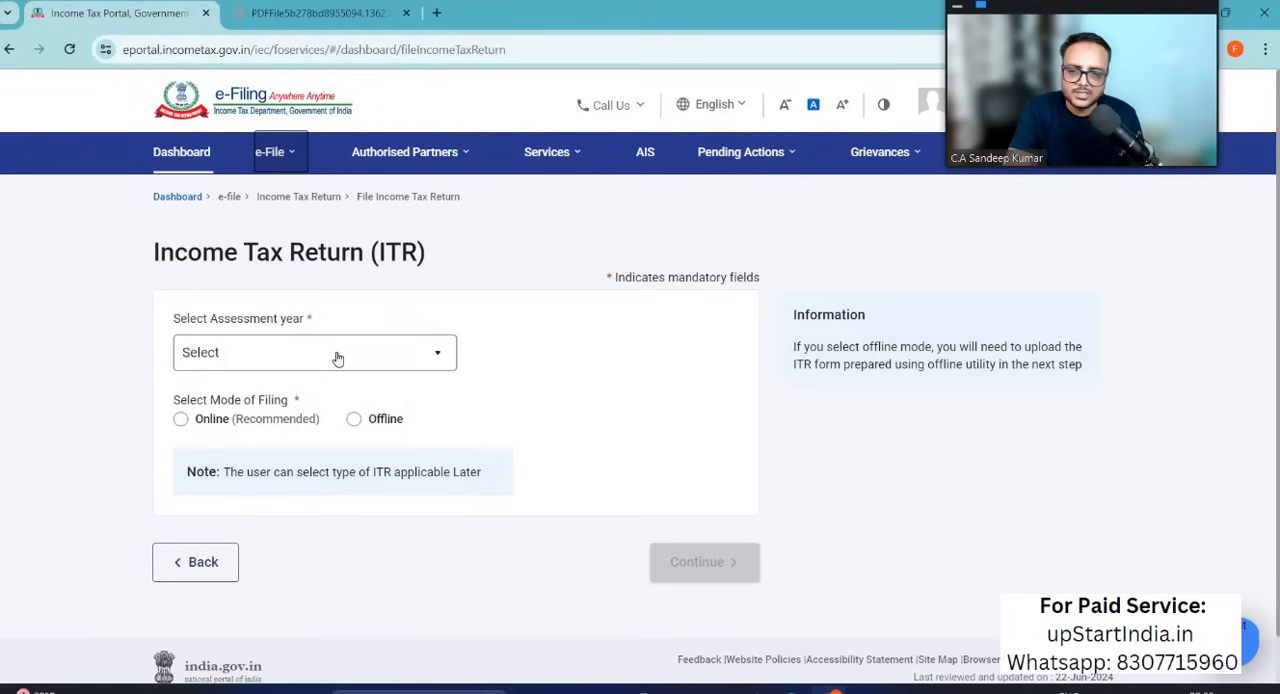
left_click(338, 358)
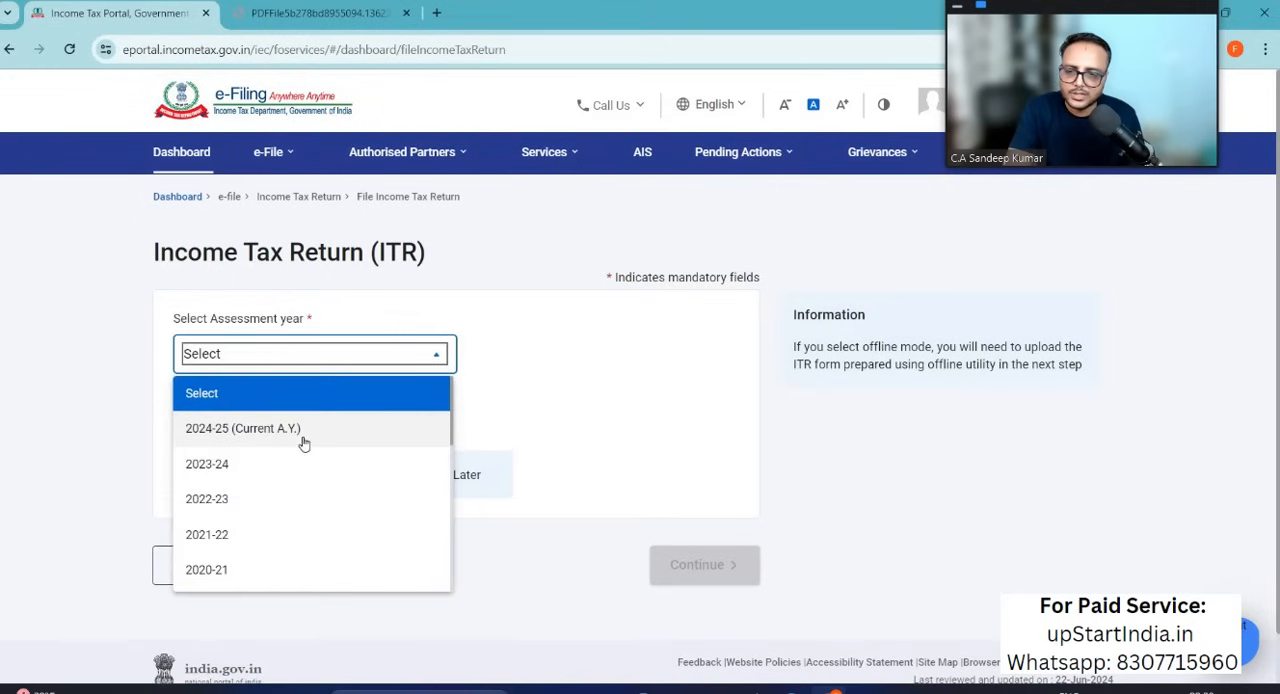
left_click(290, 429)
left_click(181, 422)
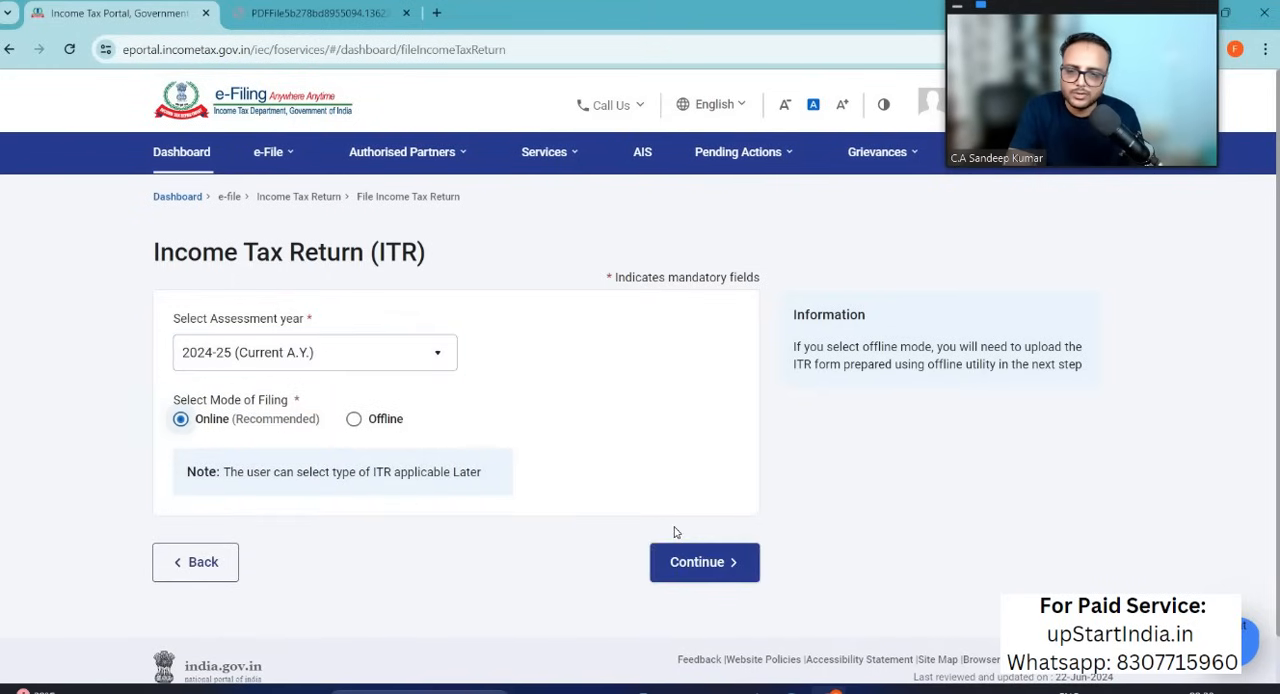
left_click(686, 562)
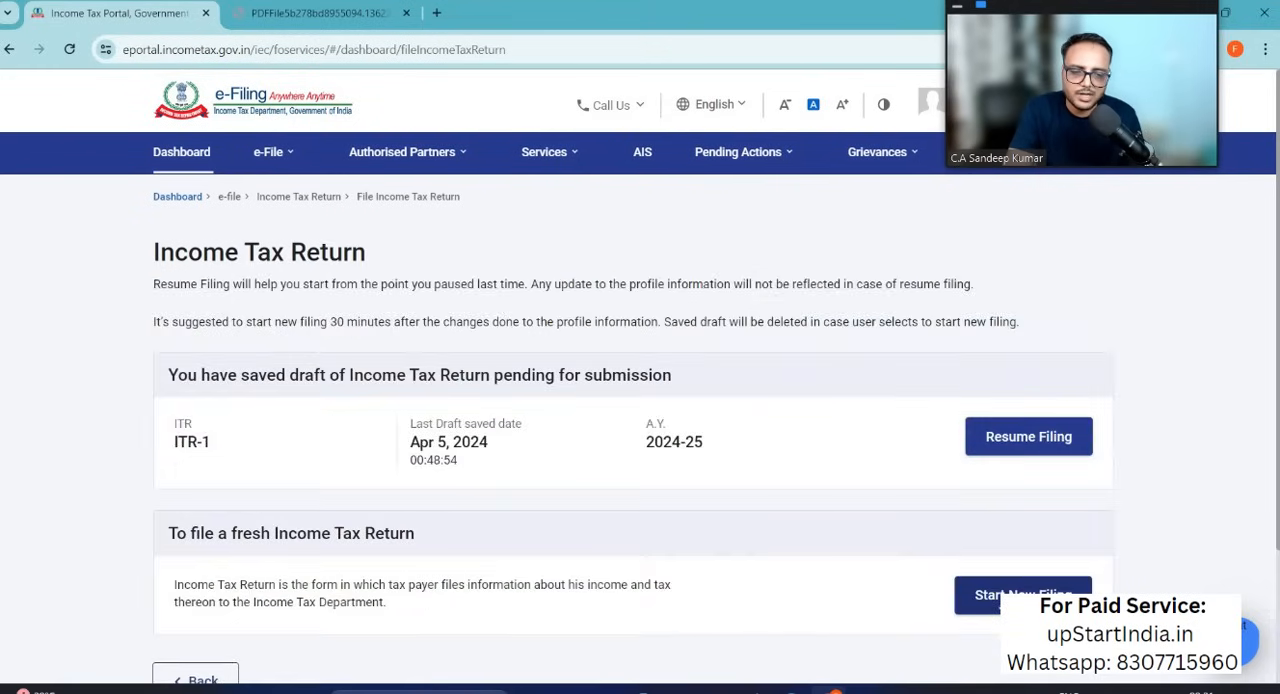
Step: Start a new filing with Individual status and proceed with form ITR-3
left_click(1000, 595)
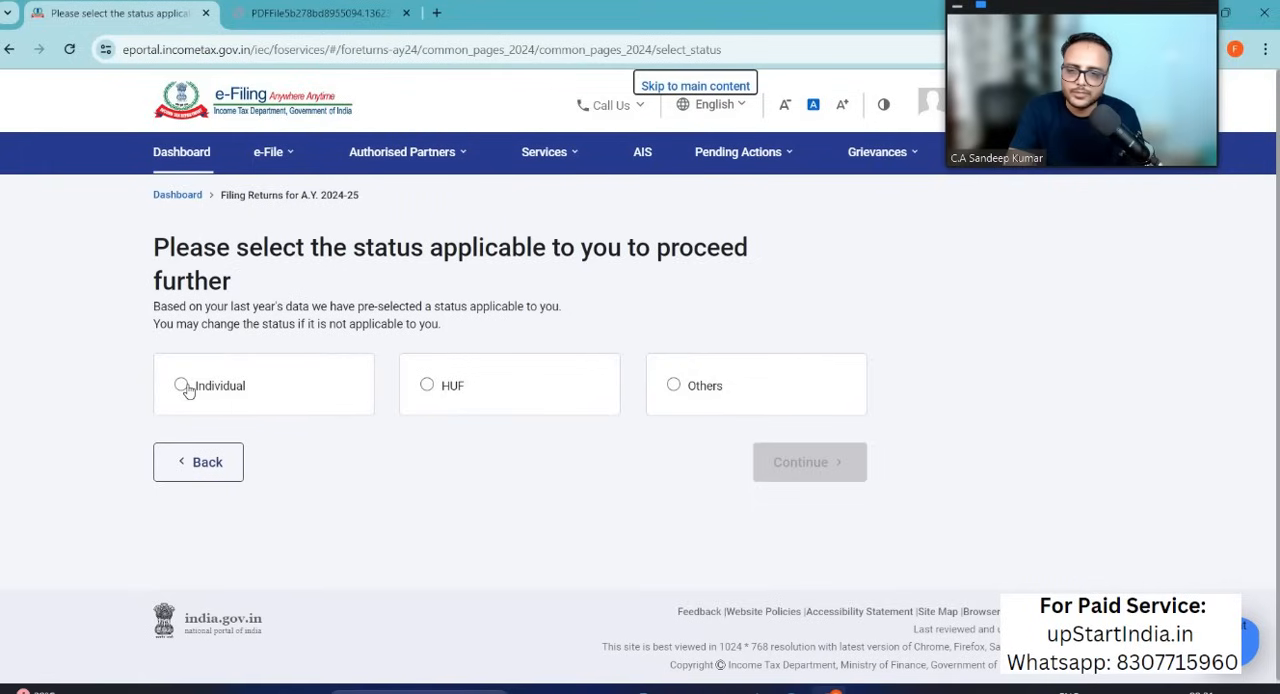
left_click(182, 385)
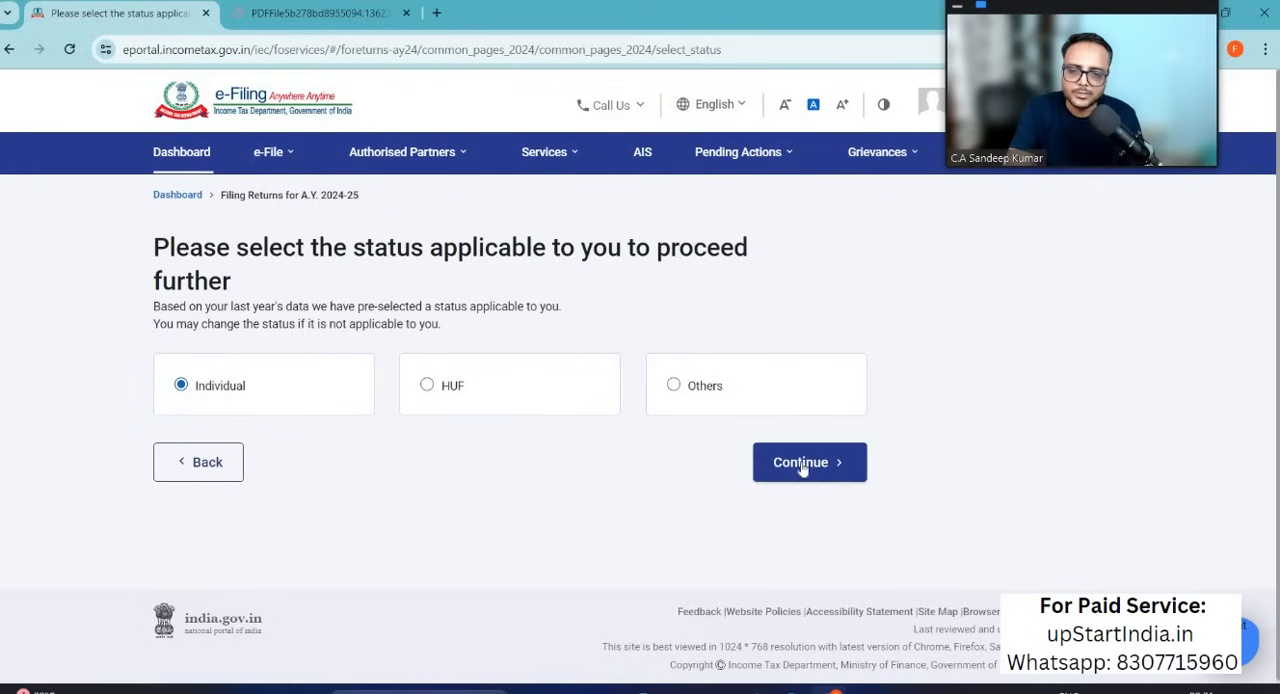
left_click(696, 413)
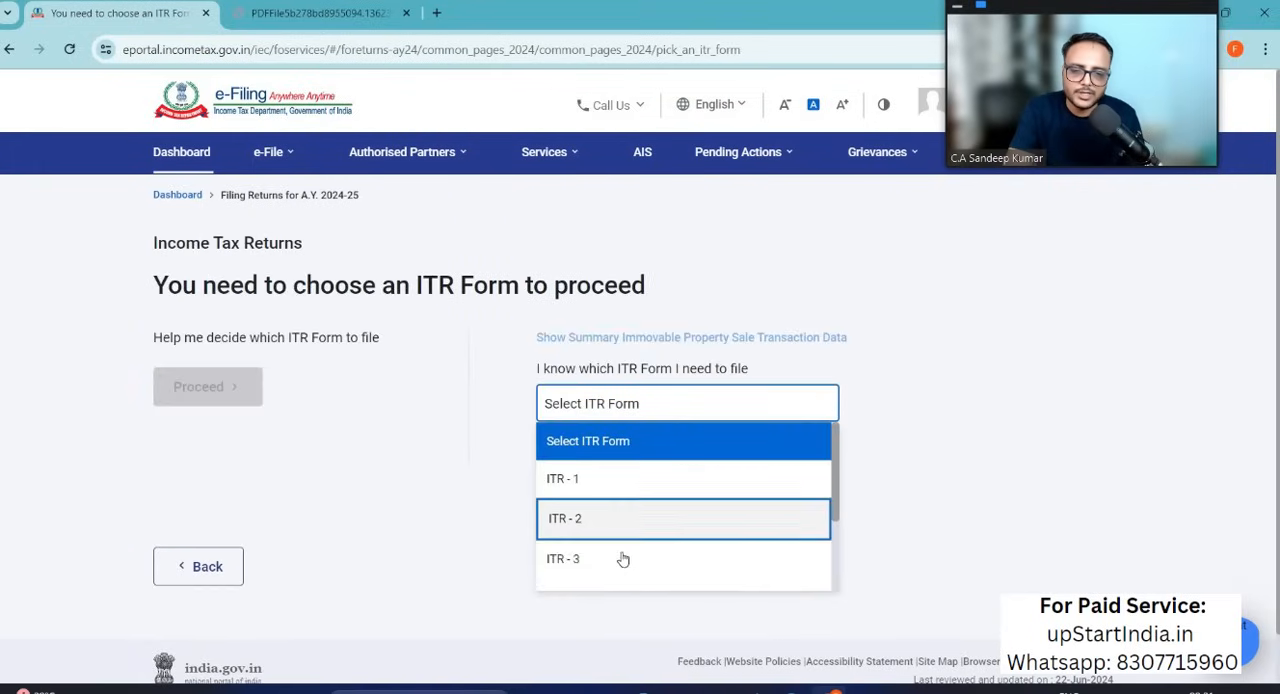
left_click(622, 556)
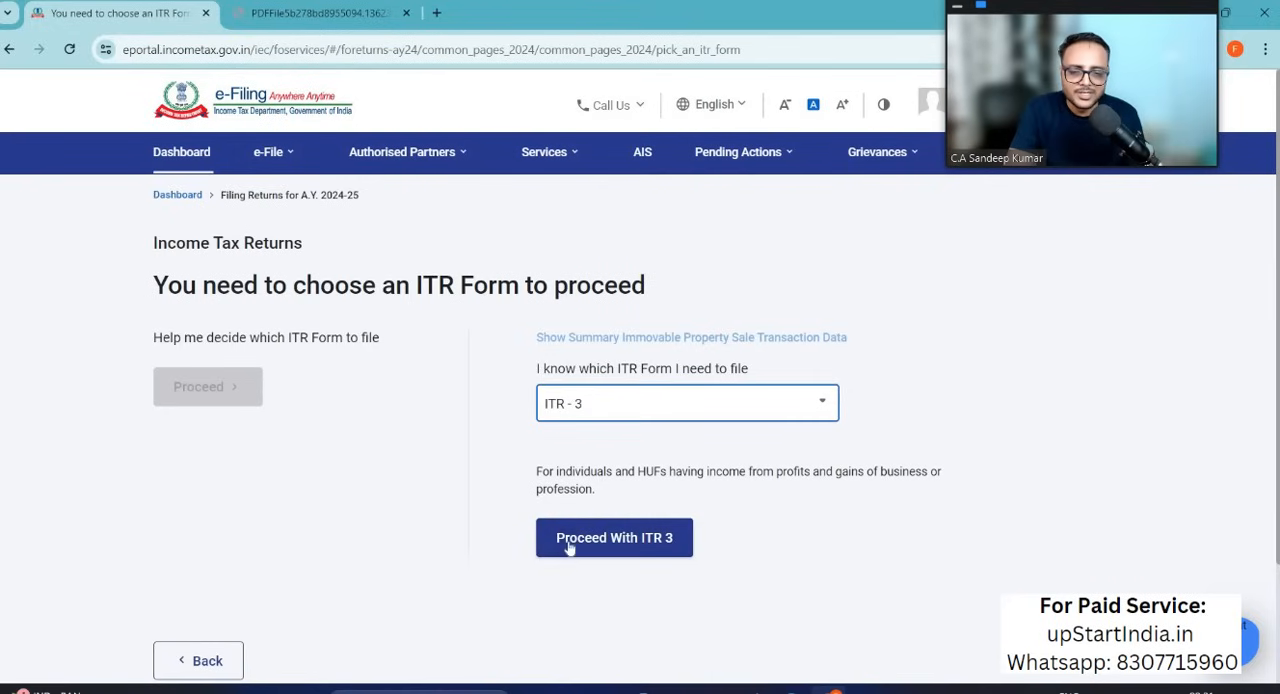
left_click(651, 543)
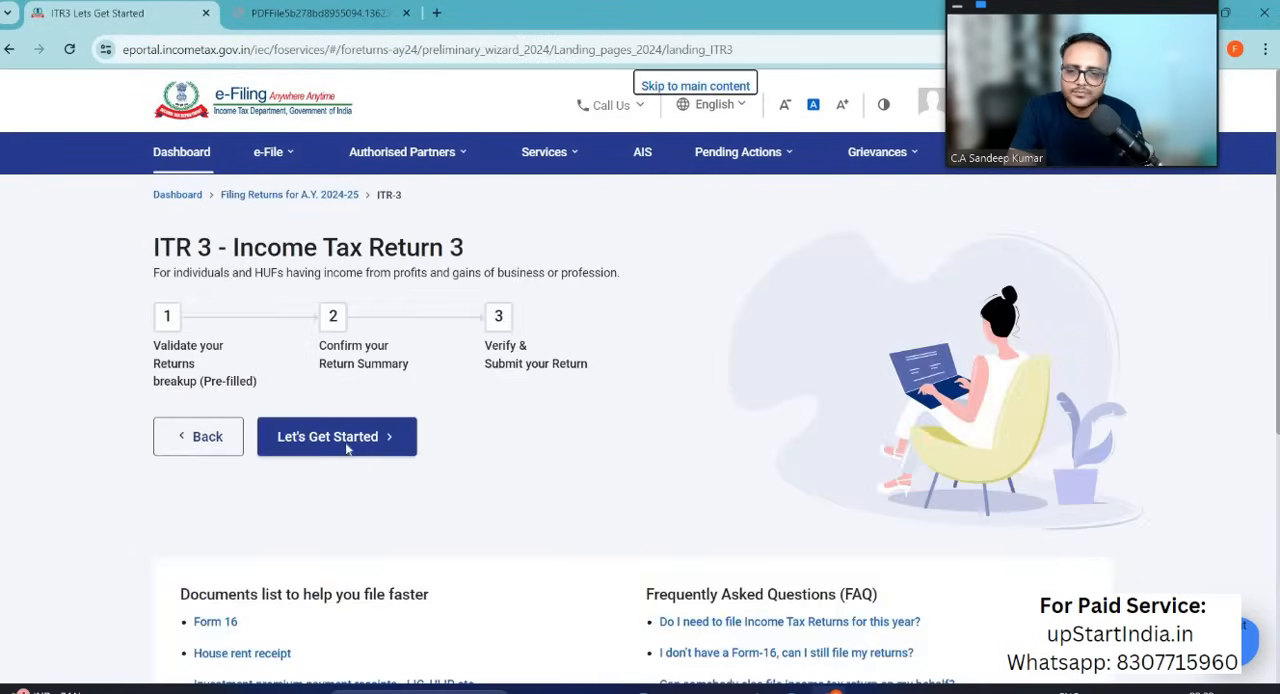
Step: Begin the ITR-3 return, give Others as the reason for filing and continue to schedule selection
left_click(347, 447)
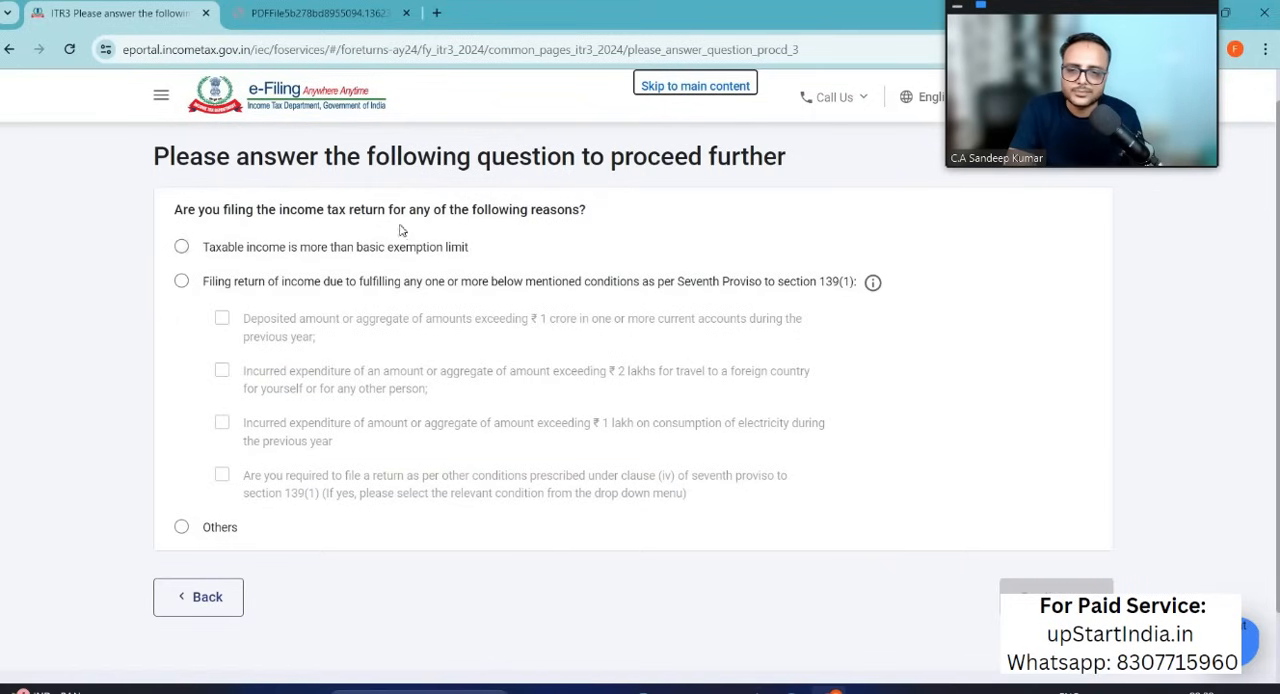
left_click(182, 528)
left_click(1050, 596)
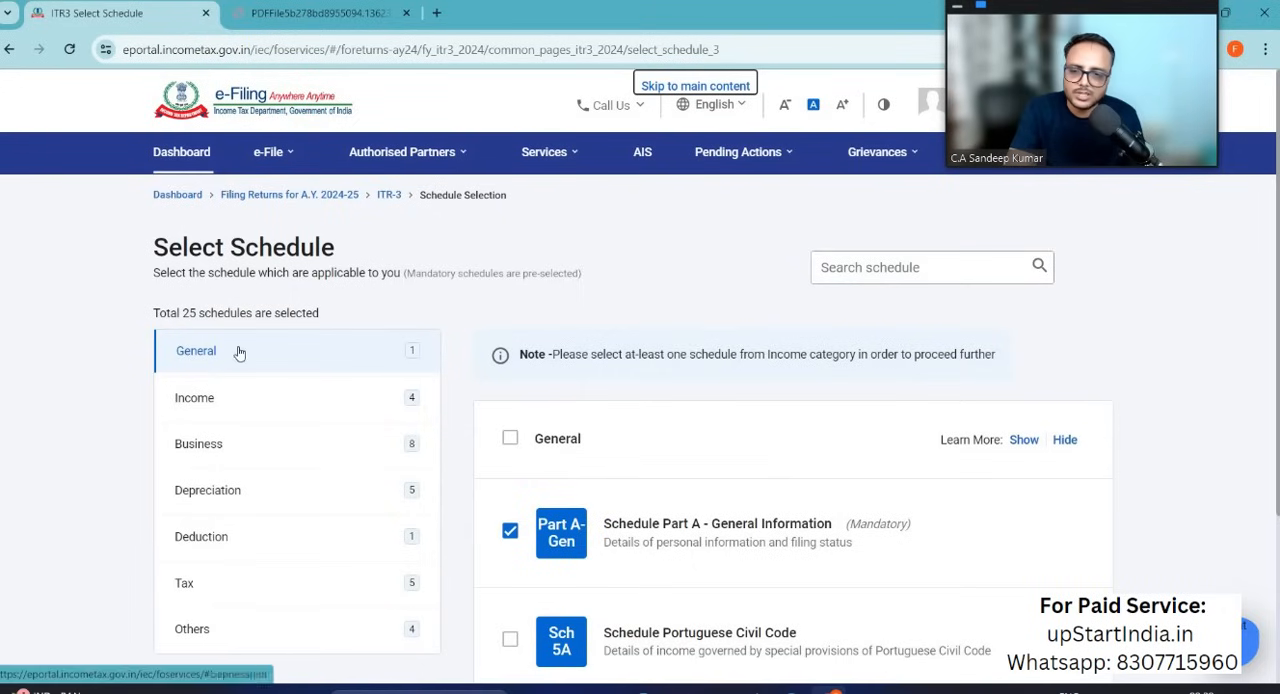
Step: Deselect Schedule Capital Gains and Schedule Salary in the Income category
scroll(252, 454, "down", 3)
scroll(212, 270, "up", 2)
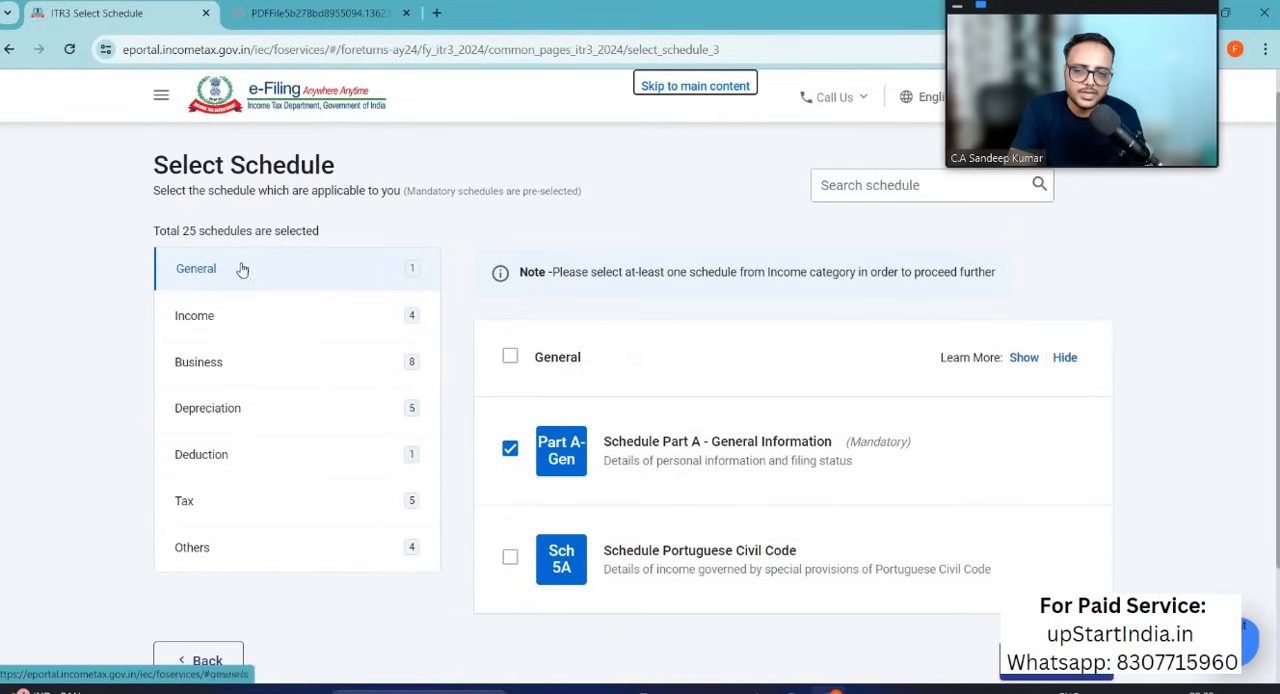
scroll(743, 500, "down", 2)
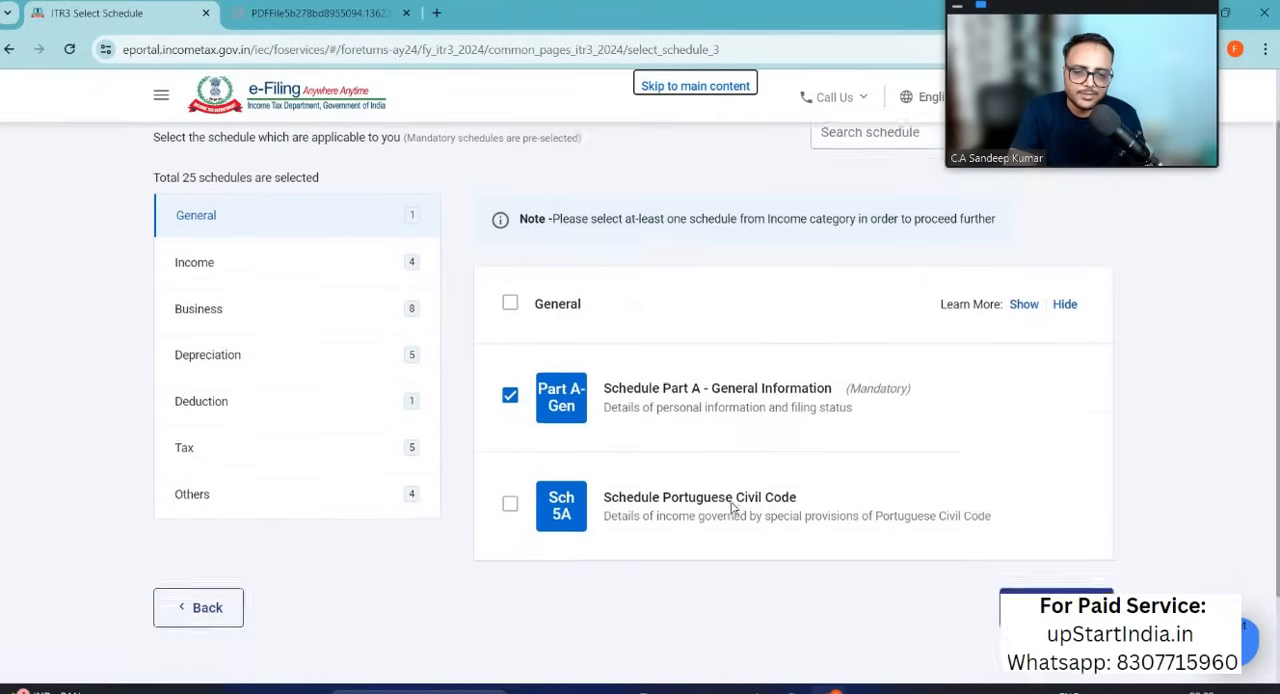
scroll(724, 486, "up", 1)
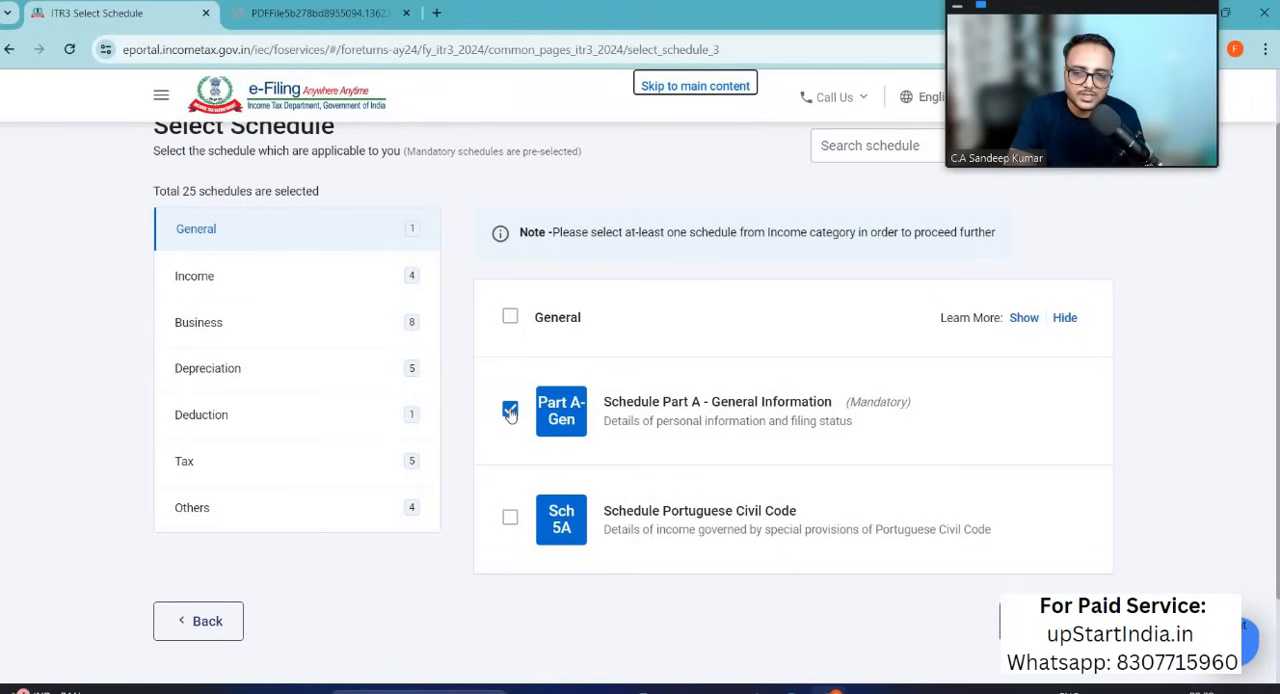
left_click(196, 278)
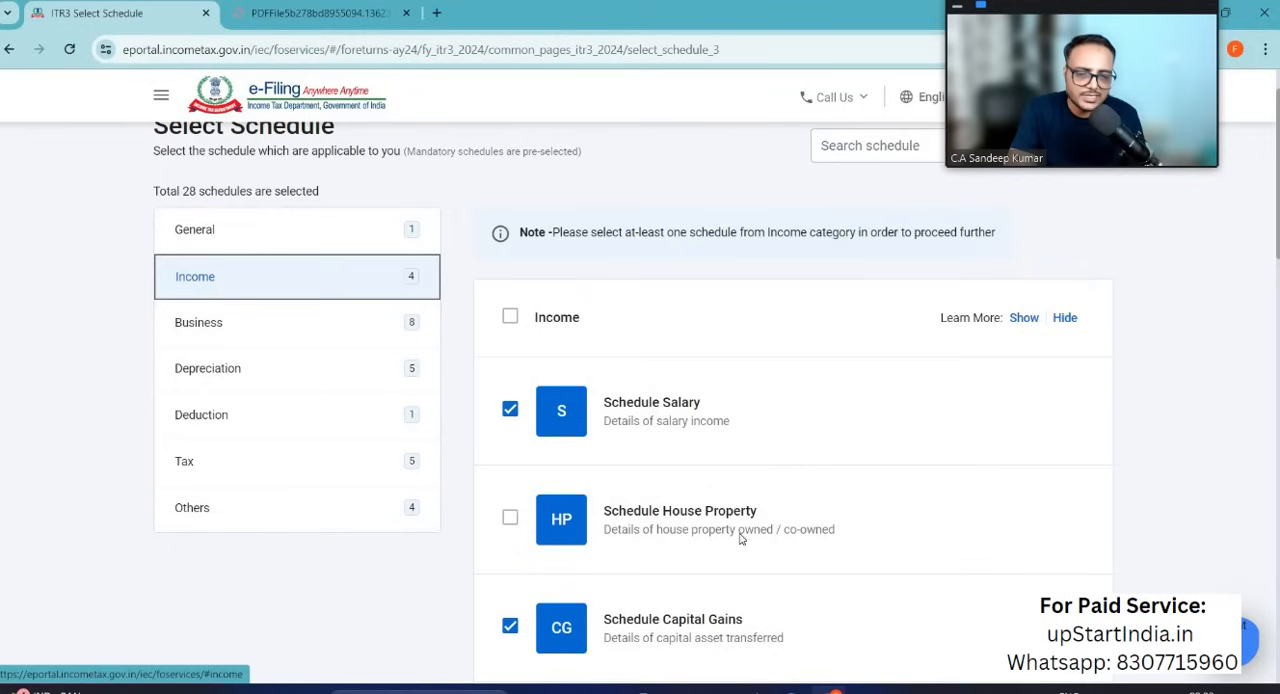
scroll(741, 539, "down", 1)
scroll(741, 539, "down", 1)
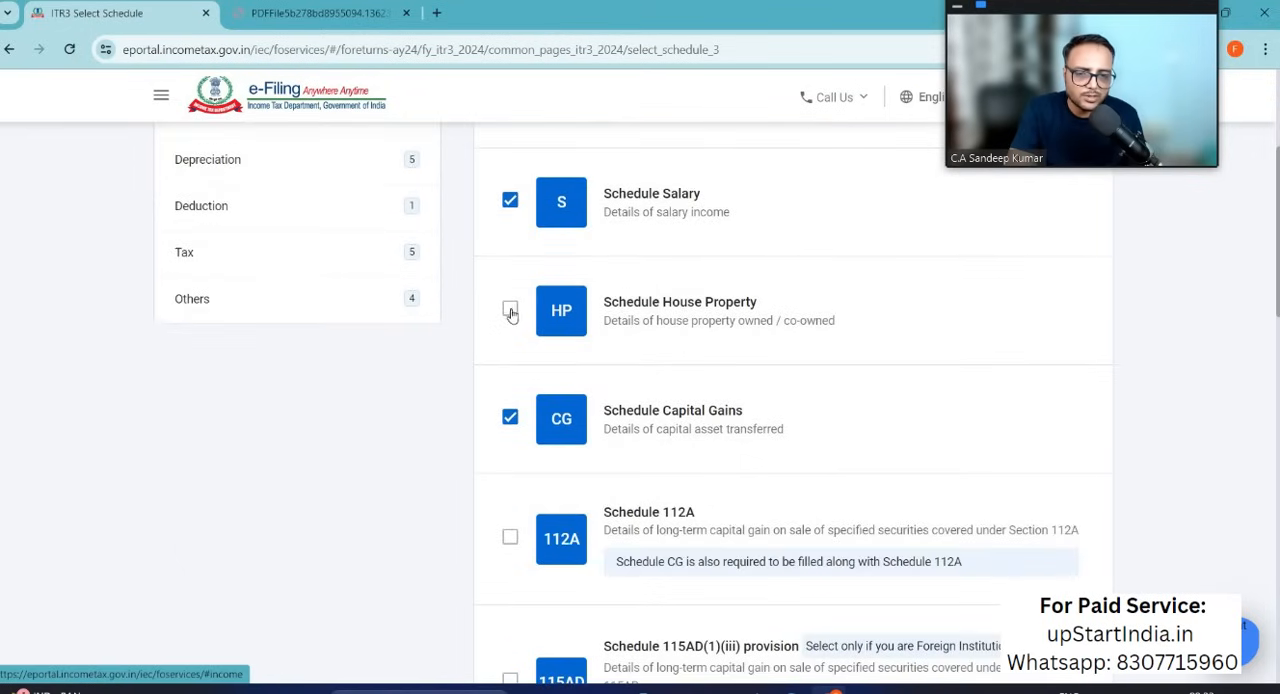
left_click(510, 419)
left_click(509, 204)
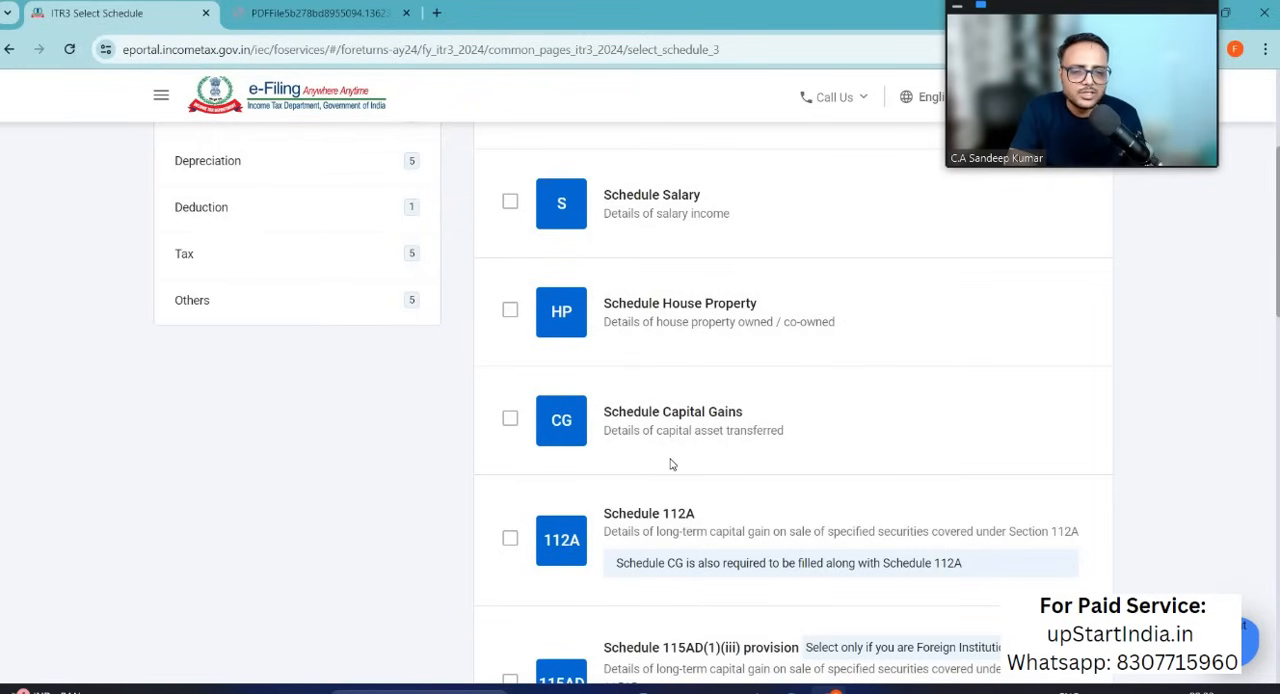
Step: Deselect Schedule Other Sources and check the remaining Income schedules
scroll(671, 464, "down", 2)
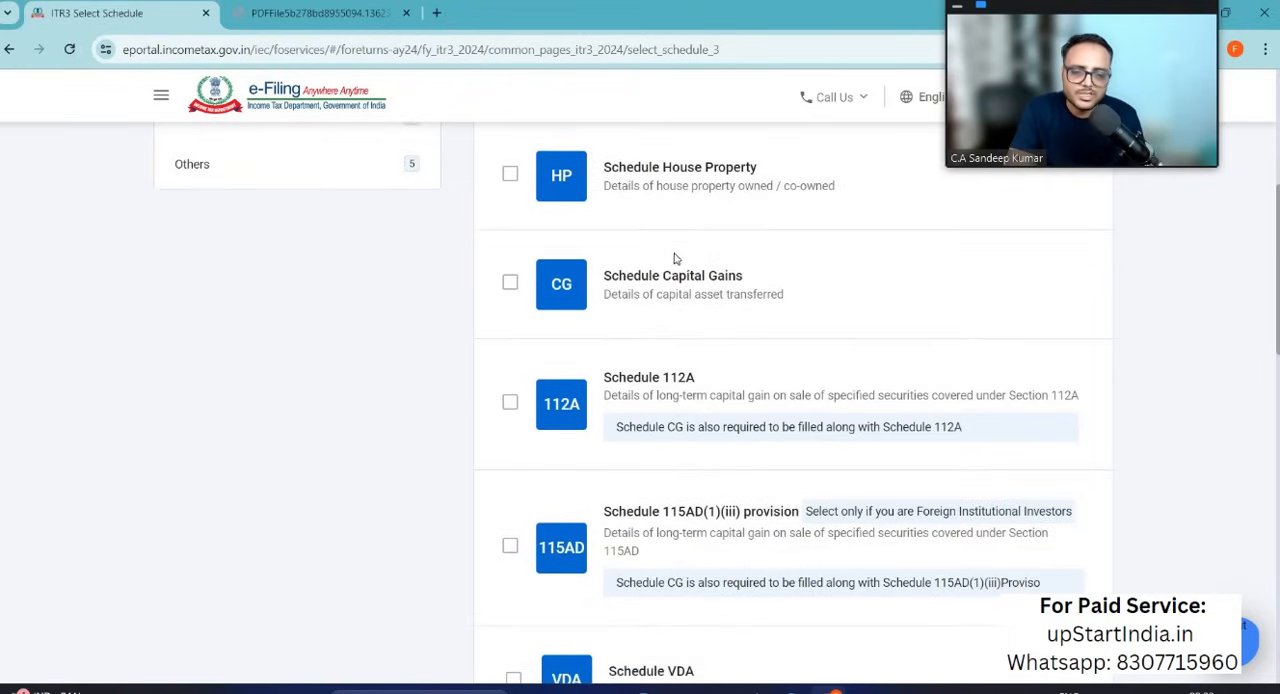
scroll(668, 467, "down", 4)
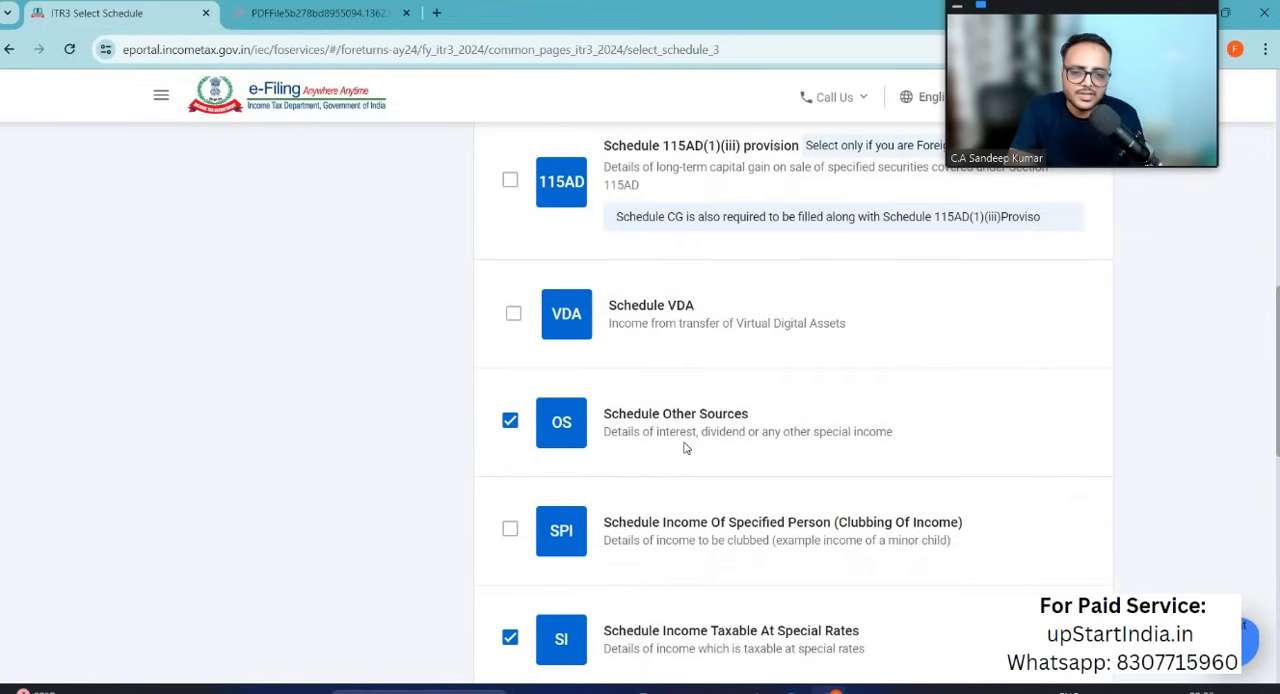
left_click(510, 423)
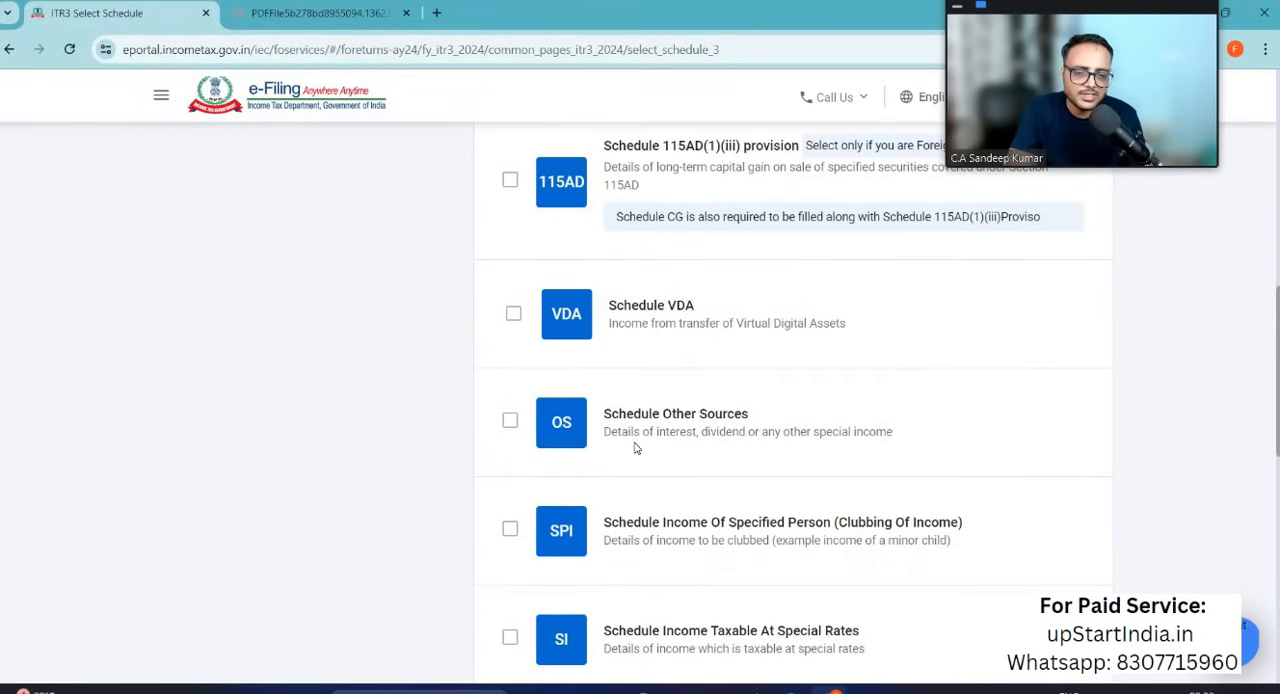
scroll(634, 449, "down", 2)
scroll(634, 449, "down", 2)
scroll(634, 449, "up", 5)
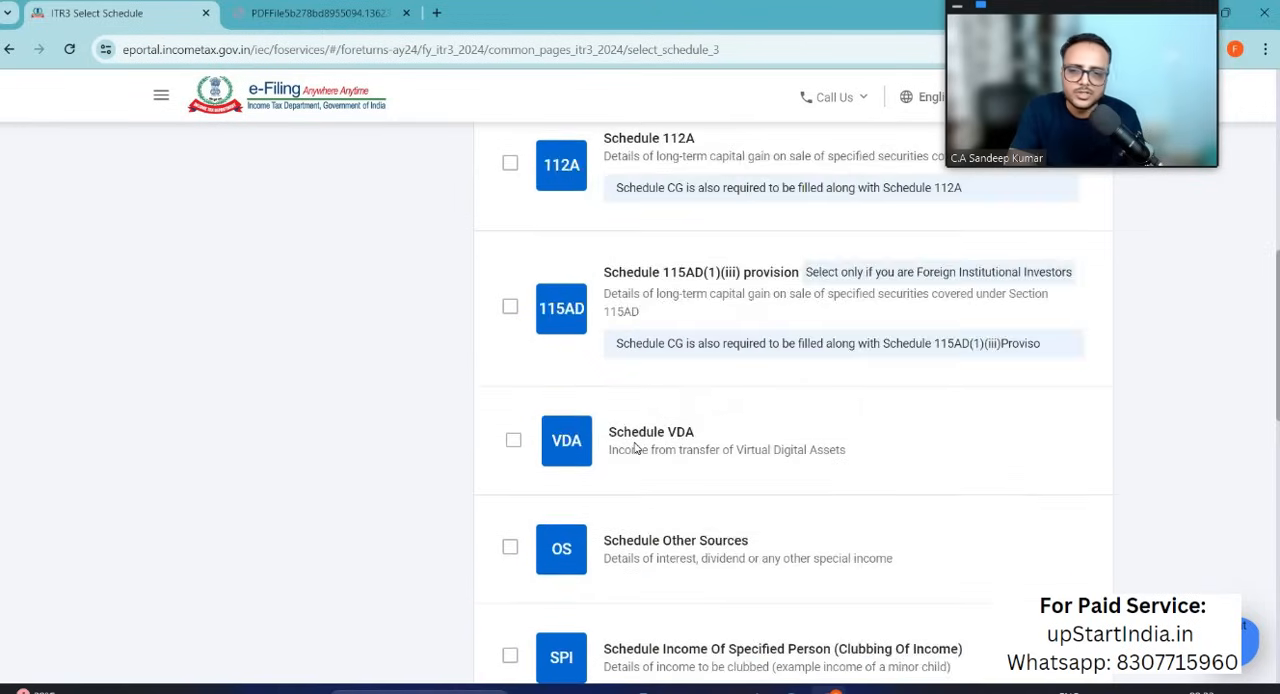
scroll(634, 449, "down", 3)
scroll(634, 449, "down", 5)
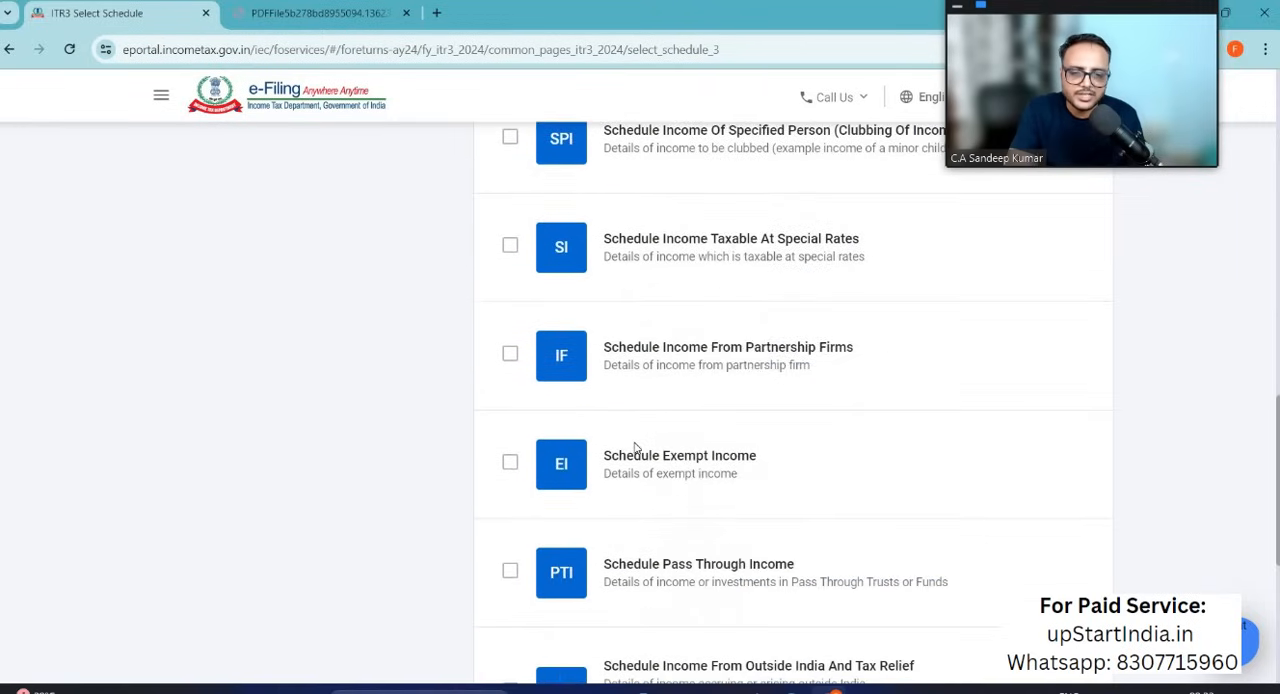
Step: Open the Business category of schedules and deselect Schedule Other Information For Business
scroll(636, 448, "up", 2)
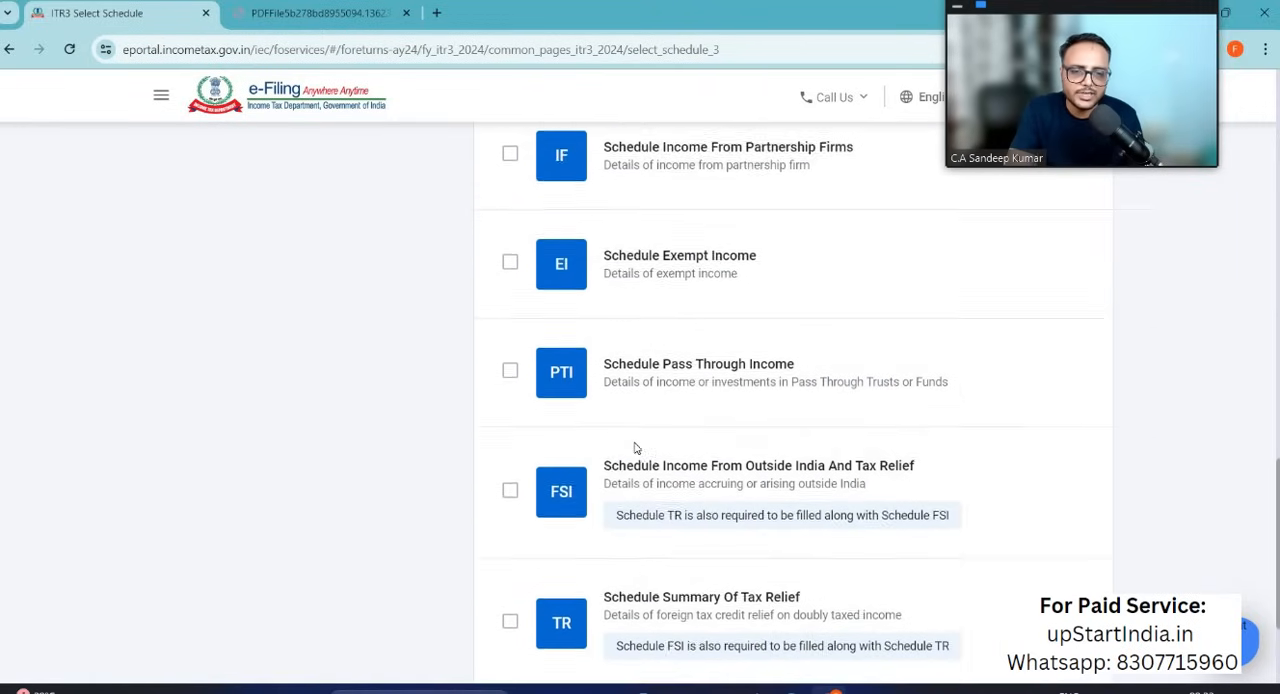
scroll(272, 364, "up", 12)
left_click(272, 365)
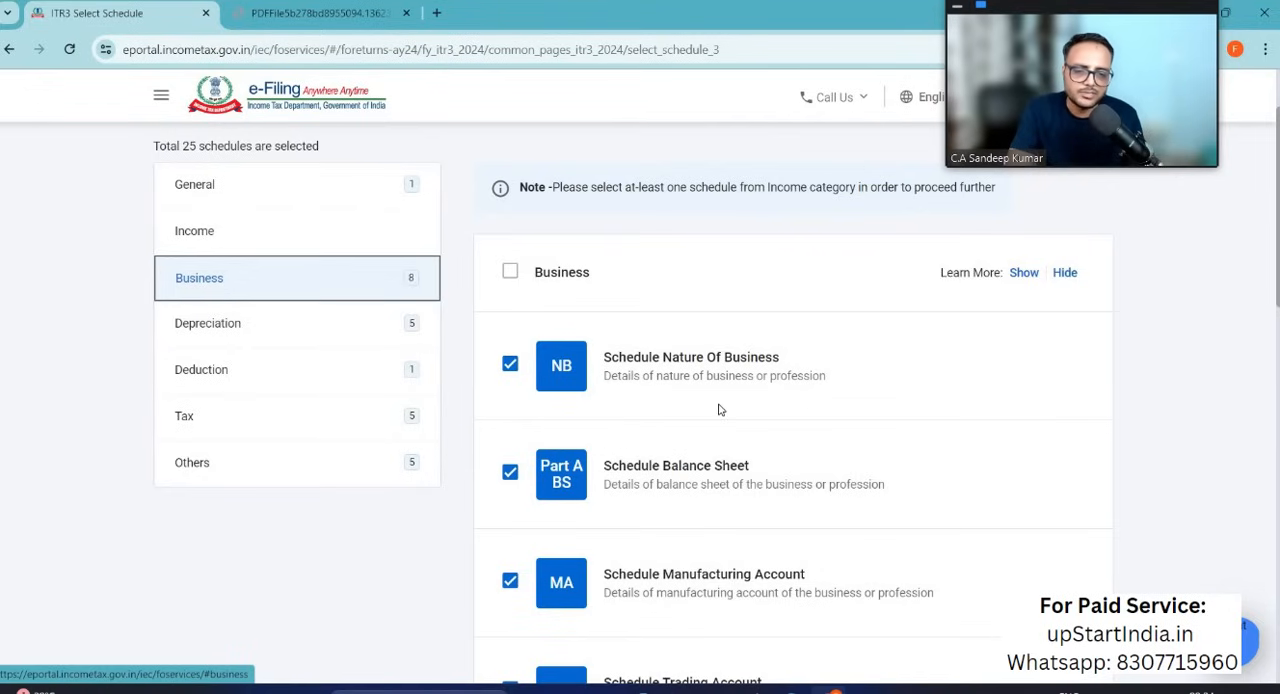
scroll(718, 410, "down", 2)
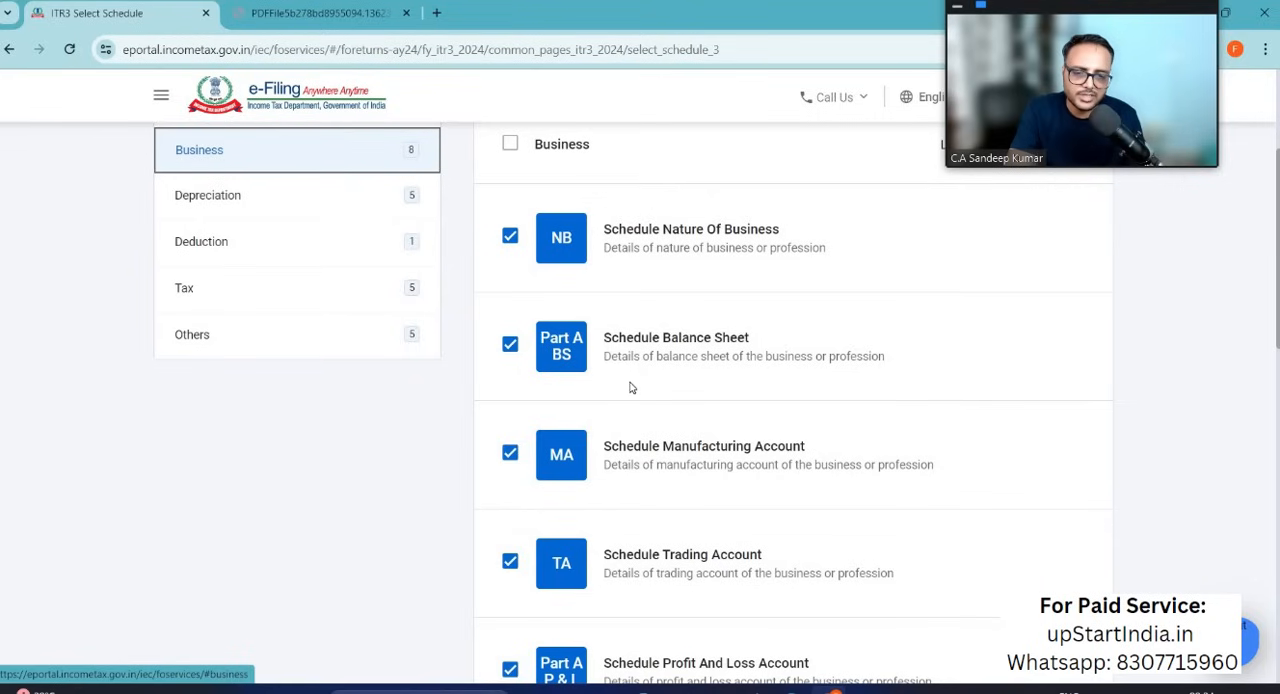
scroll(630, 387, "down", 2)
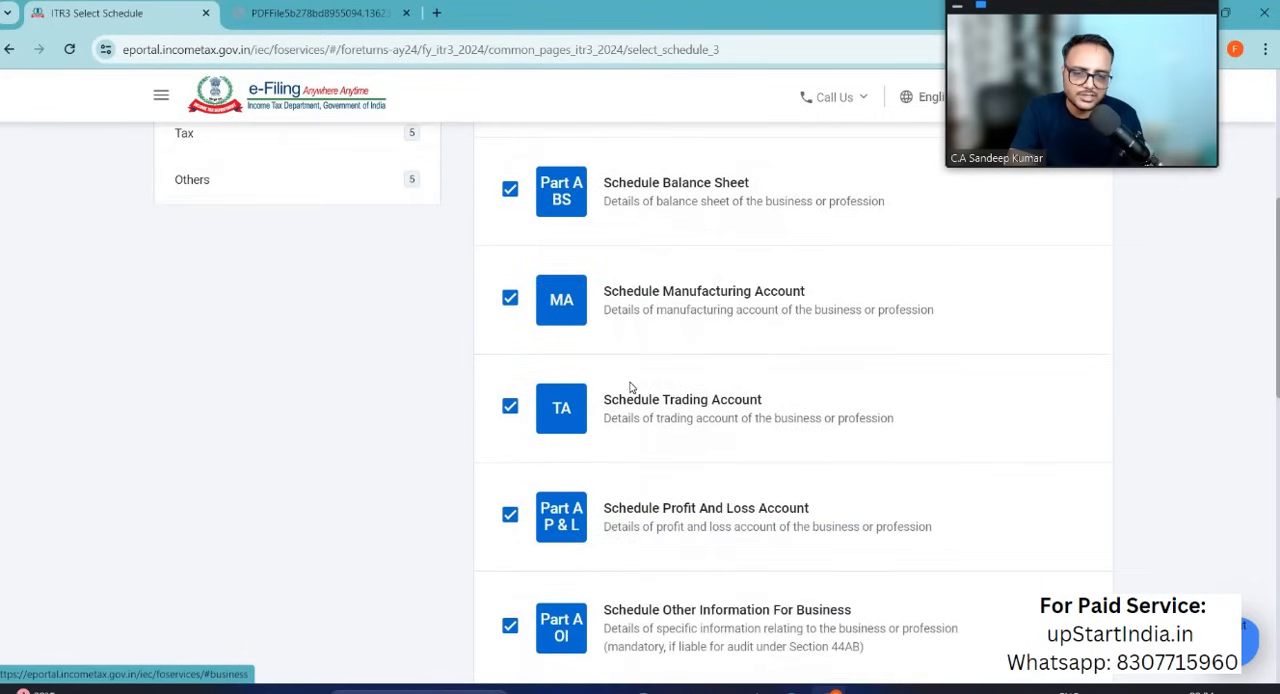
left_click(511, 305)
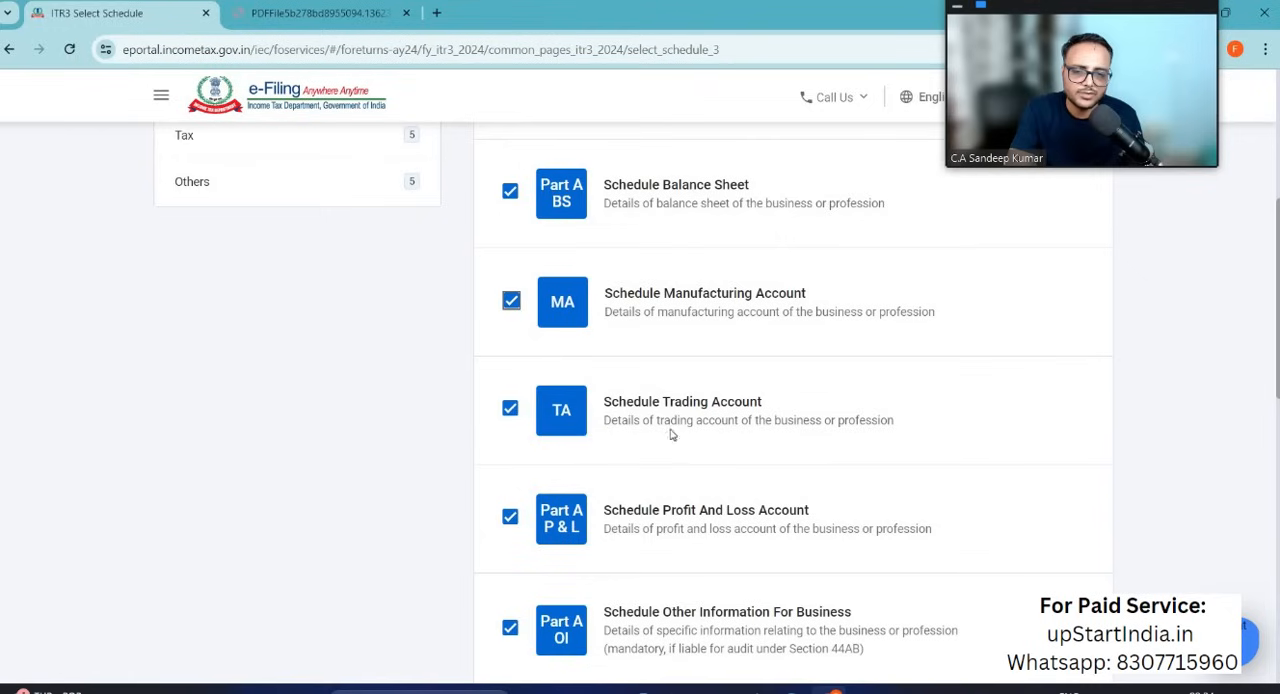
scroll(677, 440, "down", 2)
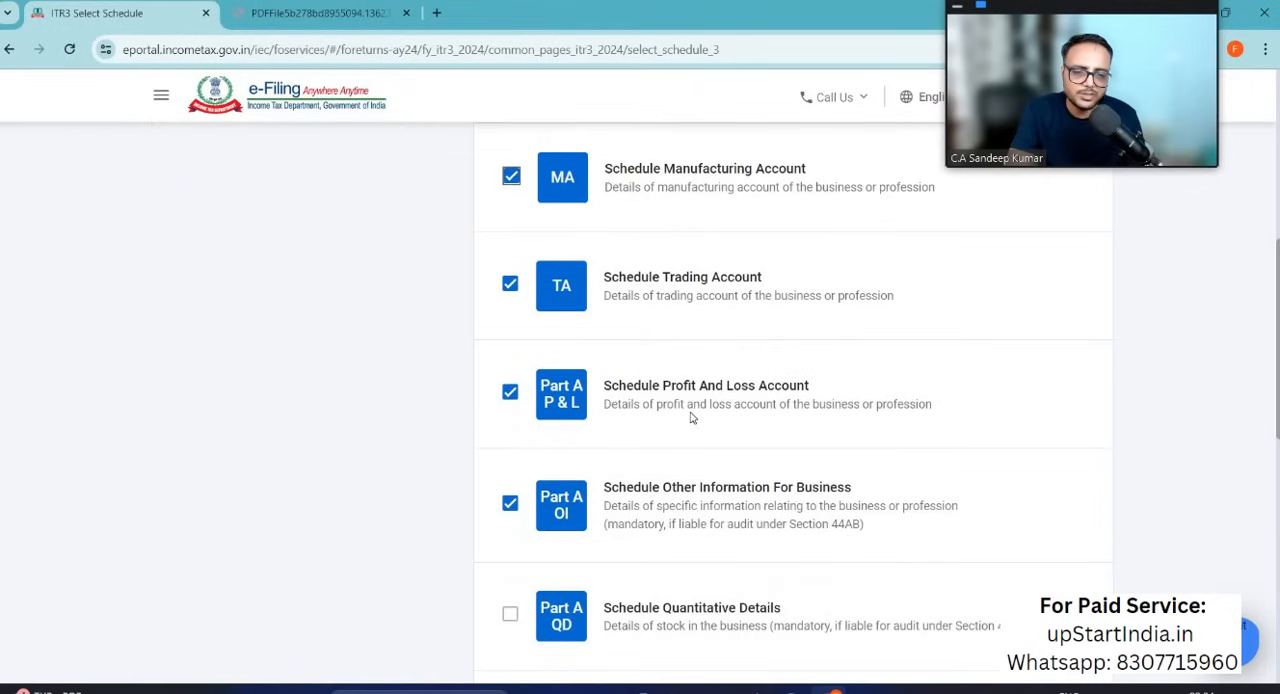
scroll(690, 418, "down", 3)
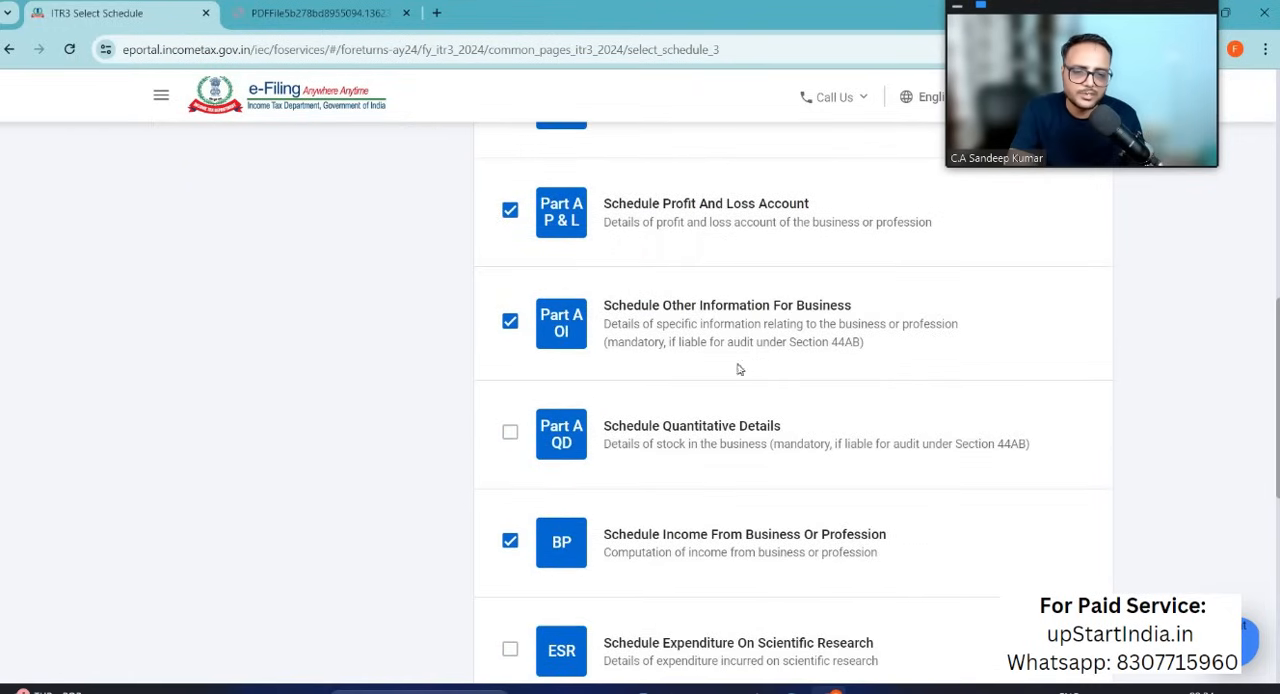
left_click(665, 357)
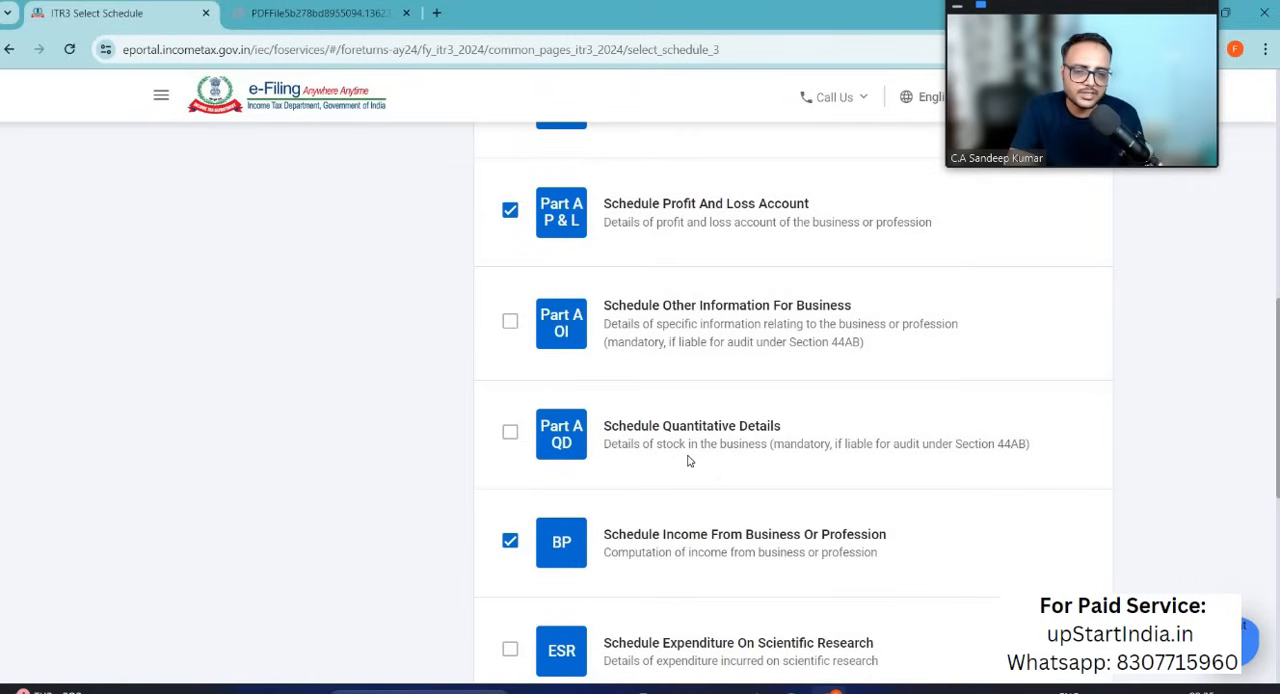
Step: Review the remaining Business schedules and try to deselect Schedule Manufacturing Account
scroll(686, 457, "down", 2)
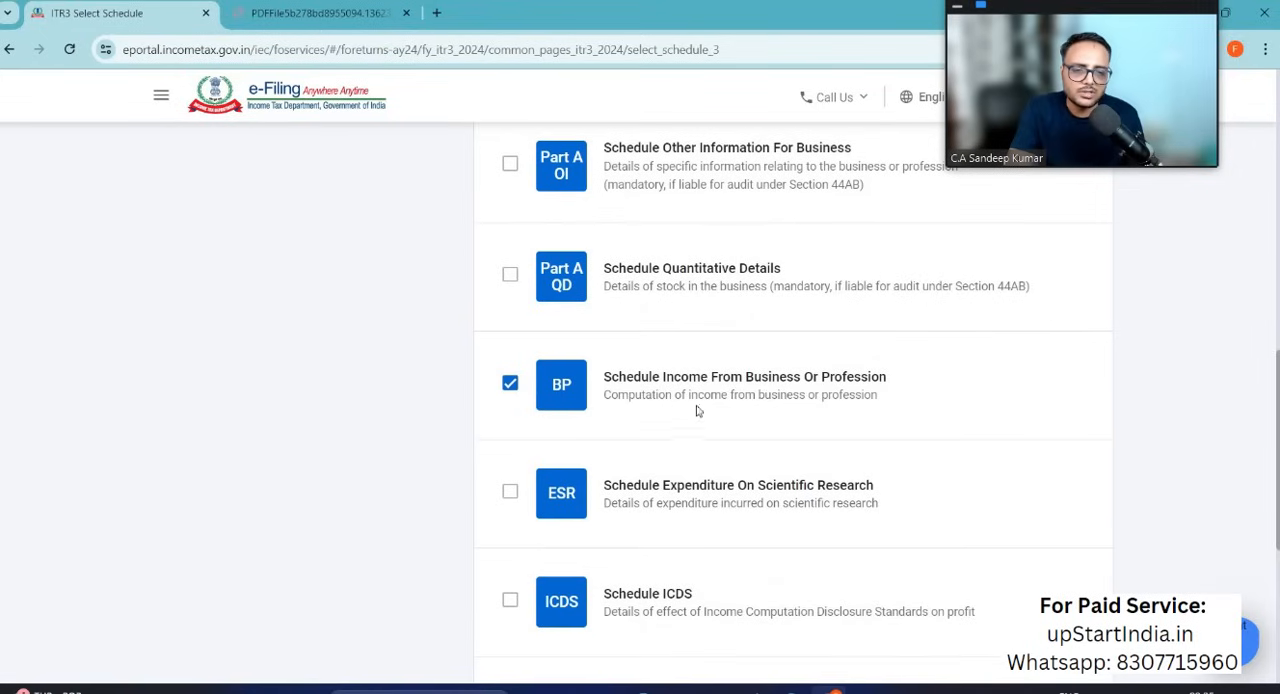
scroll(688, 423, "down", 1)
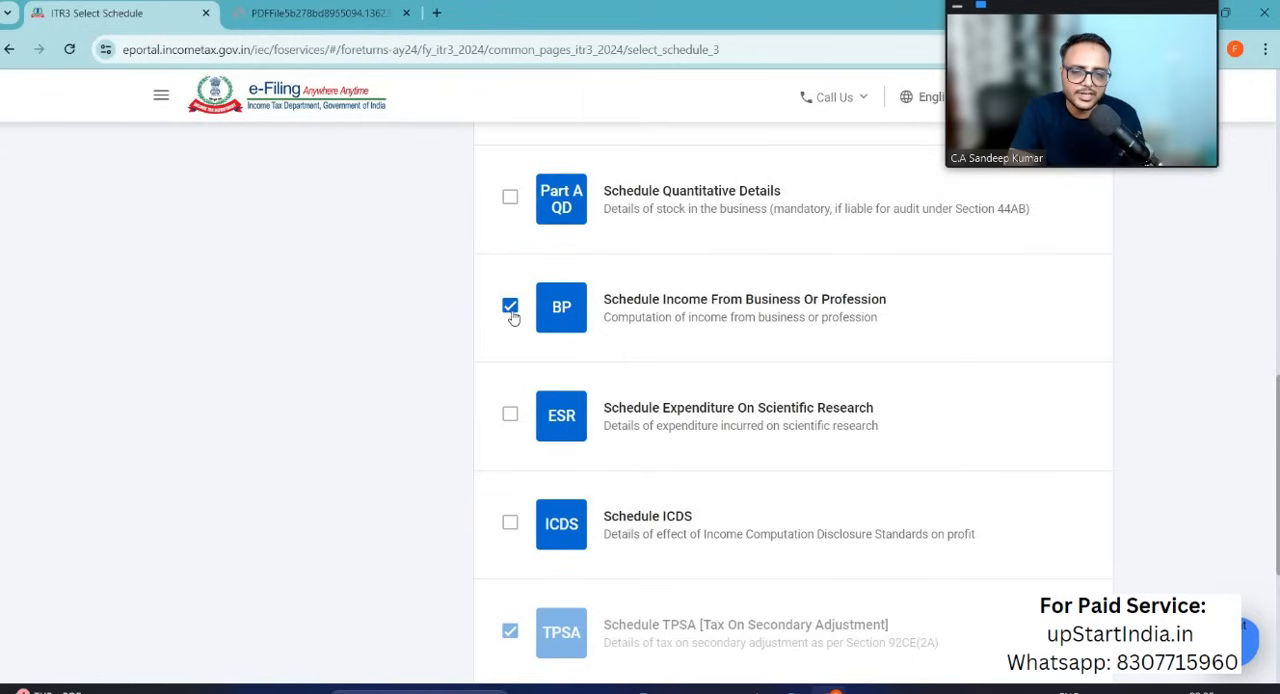
scroll(777, 350, "down", 1)
left_click_drag(777, 350, 850, 350)
scroll(855, 352, "down", 1)
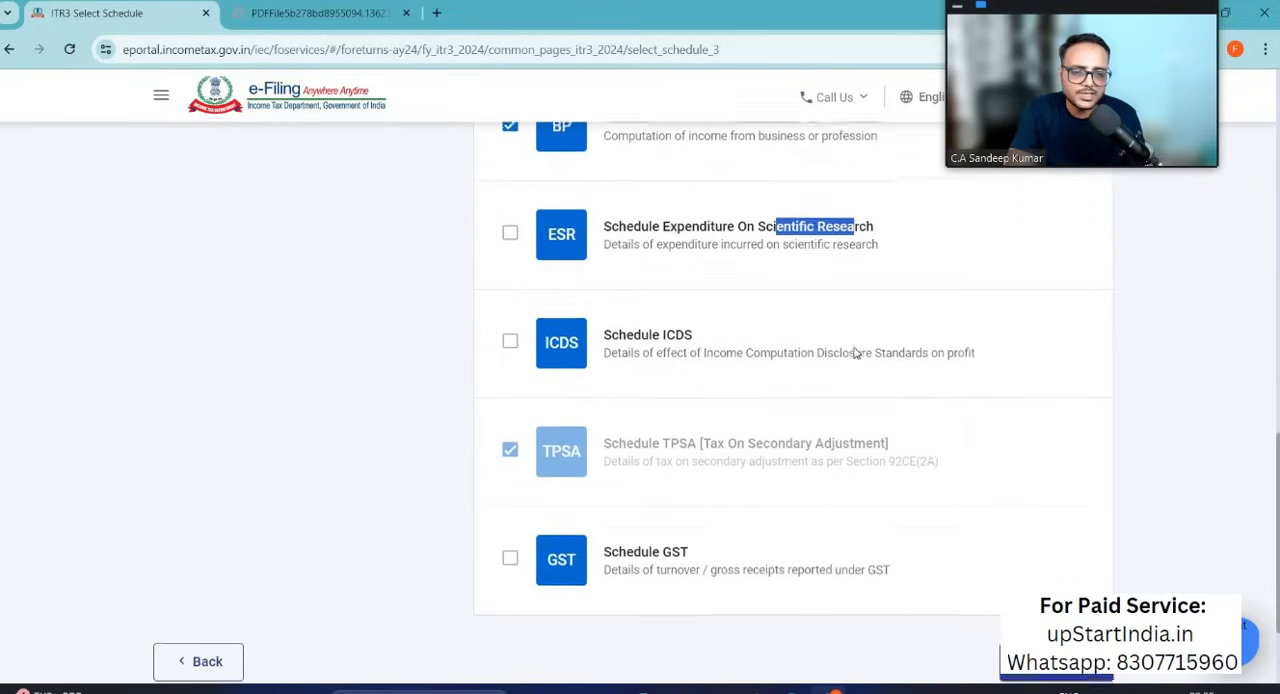
scroll(638, 330, "down", 2)
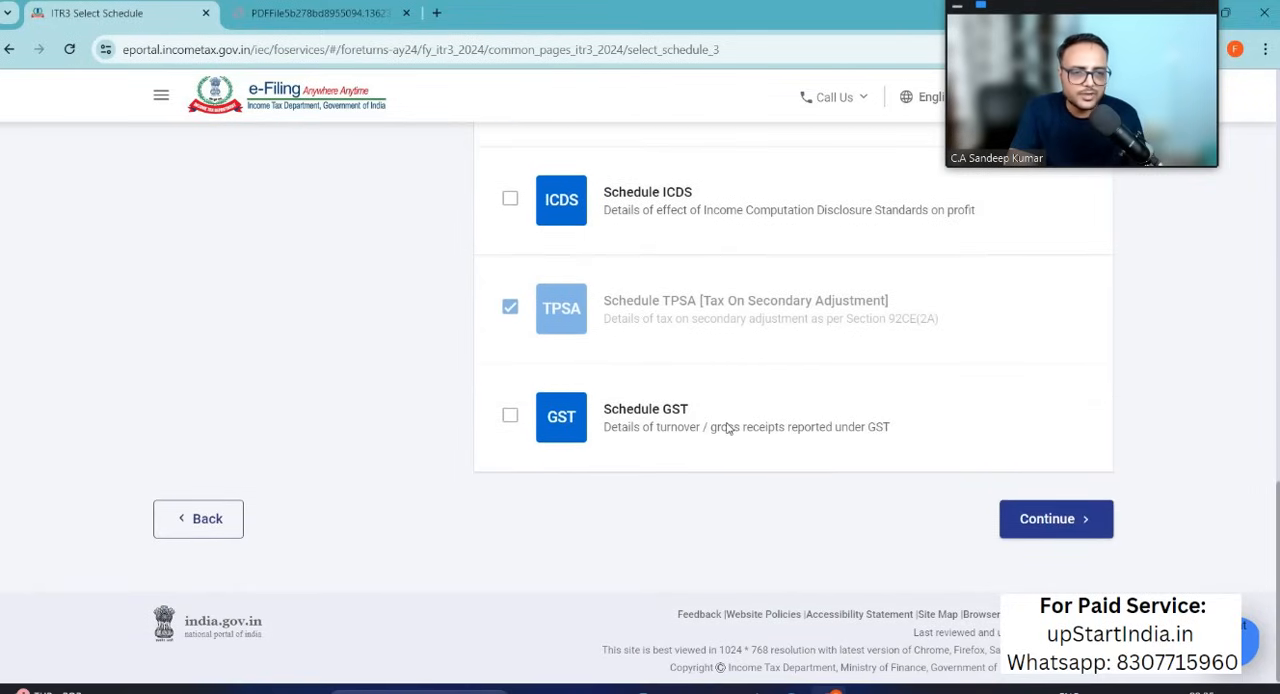
scroll(728, 428, "up", 6)
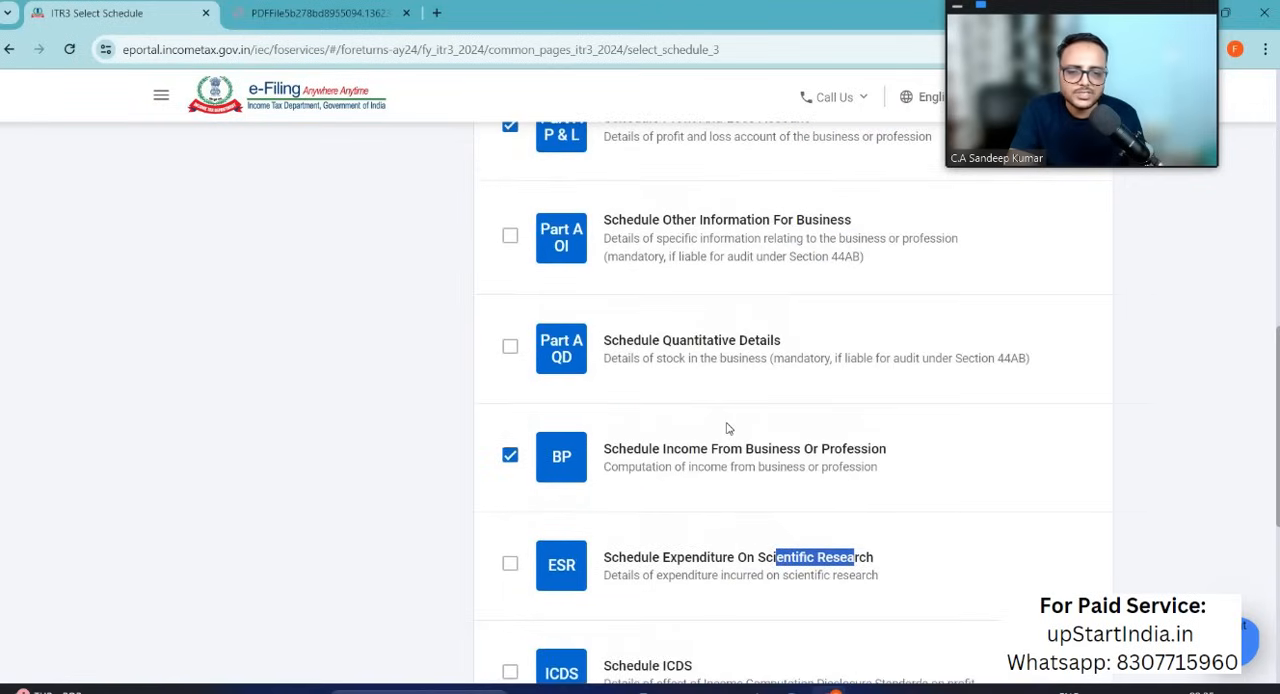
scroll(745, 349, "up", 4)
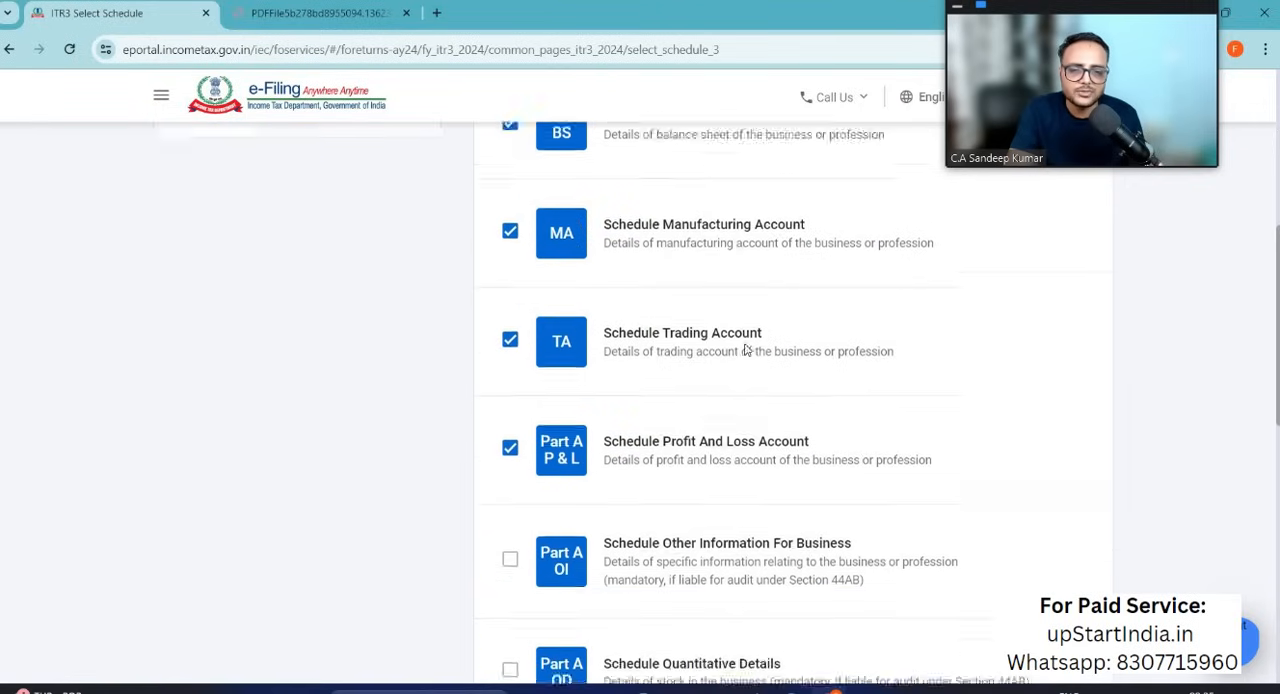
scroll(740, 511, "down", 1)
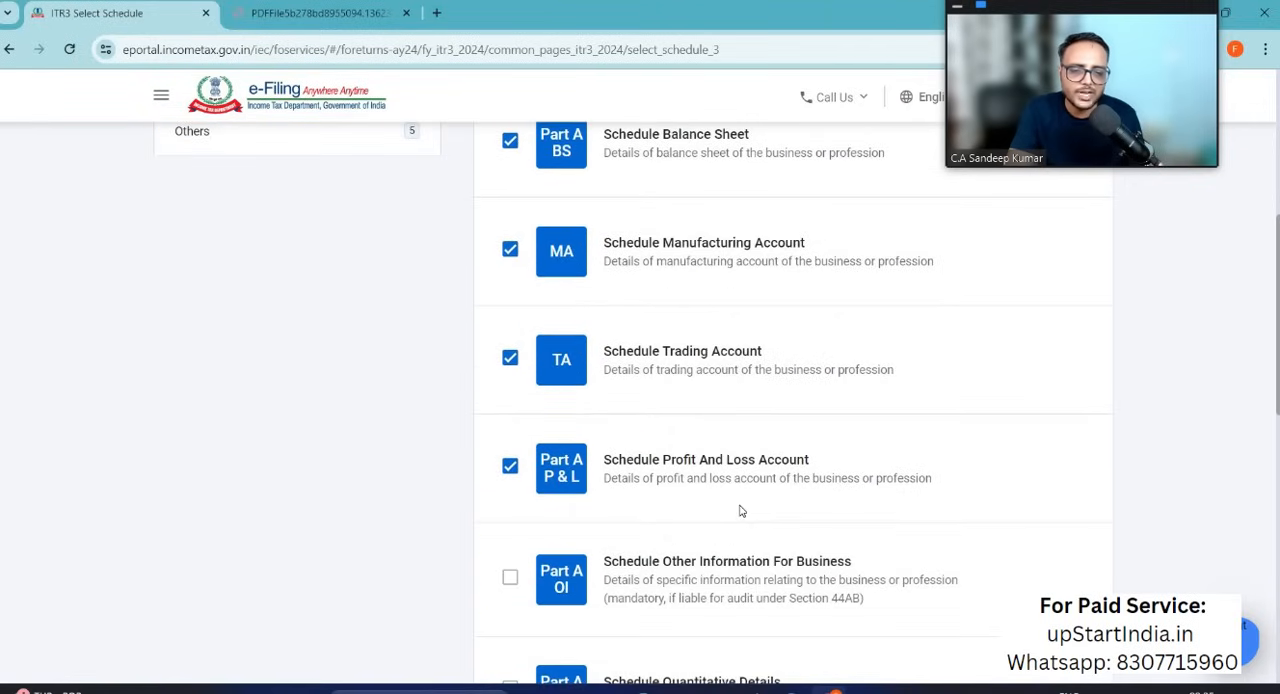
scroll(740, 511, "up", 1)
scroll(613, 387, "down", 1)
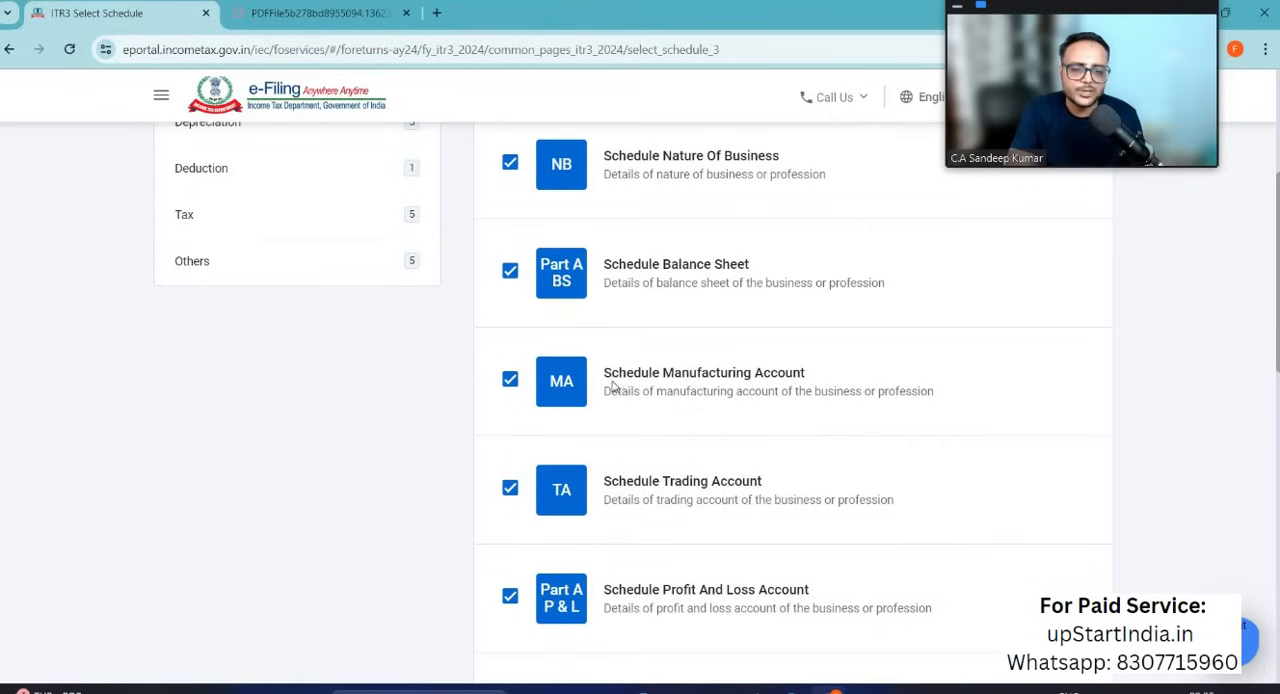
left_click(510, 381)
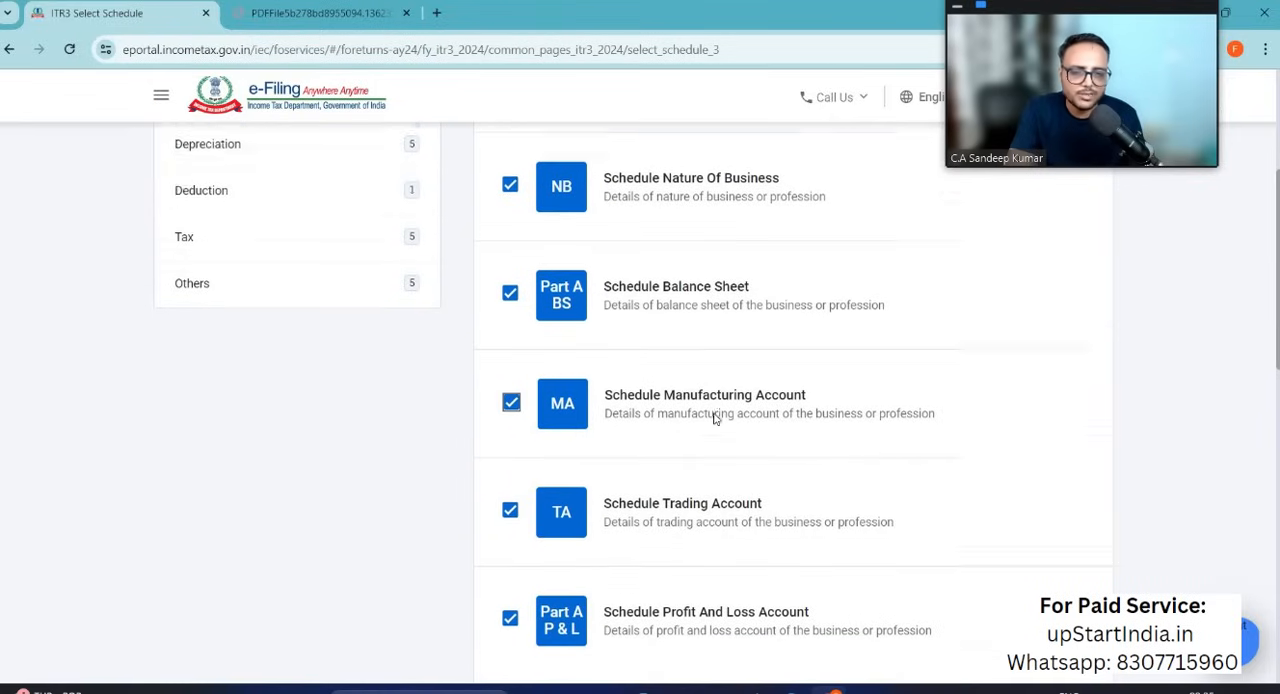
Step: Go to the Depreciation category and deselect all of its schedules at once
scroll(637, 417, "up", 2)
left_click(230, 304)
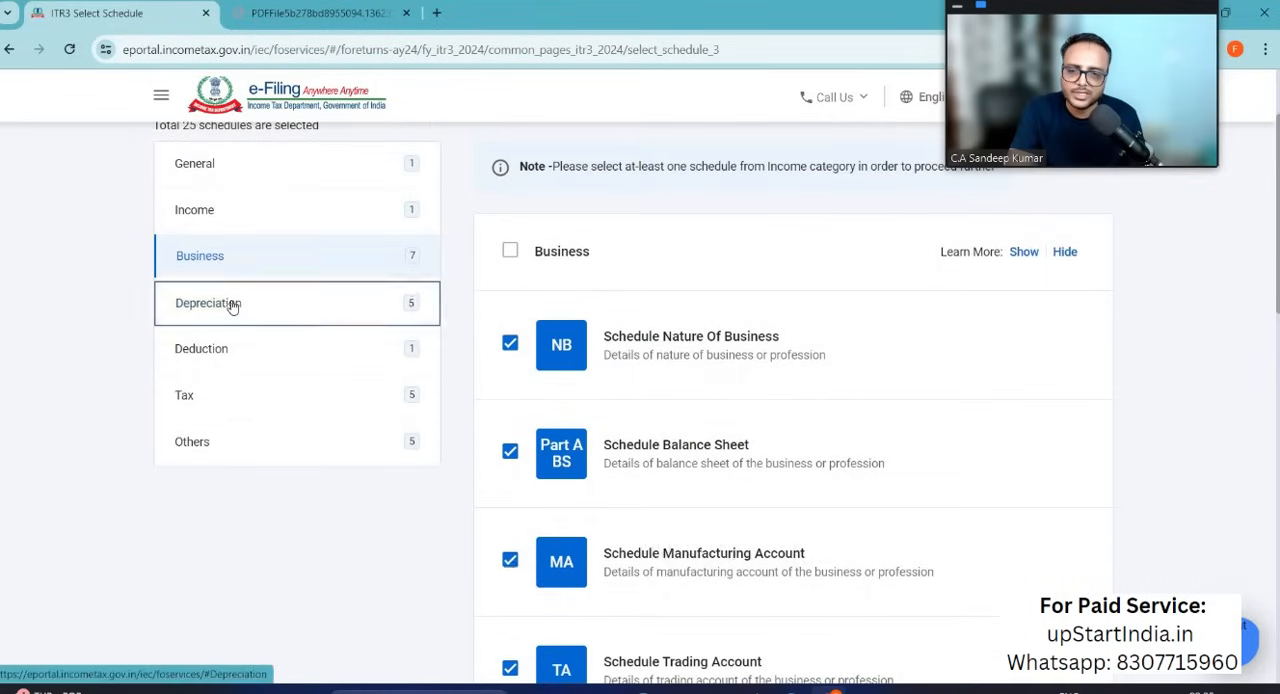
scroll(645, 485, "down", 1)
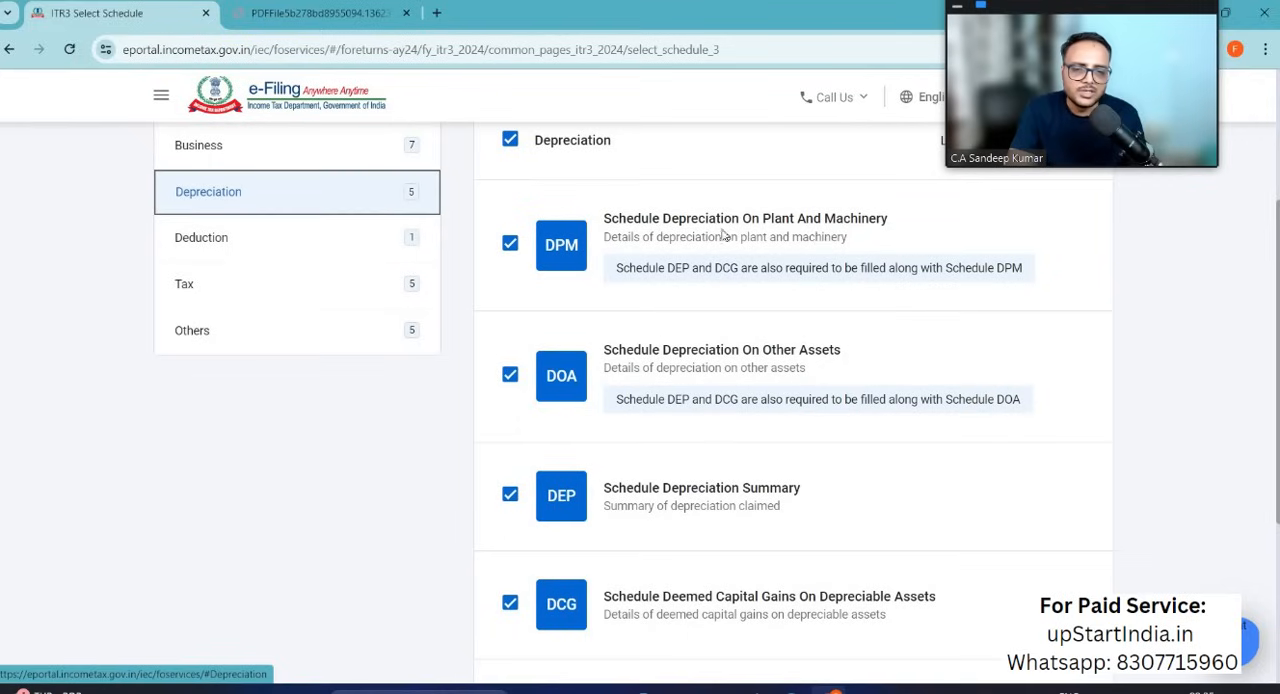
scroll(657, 407, "down", 1)
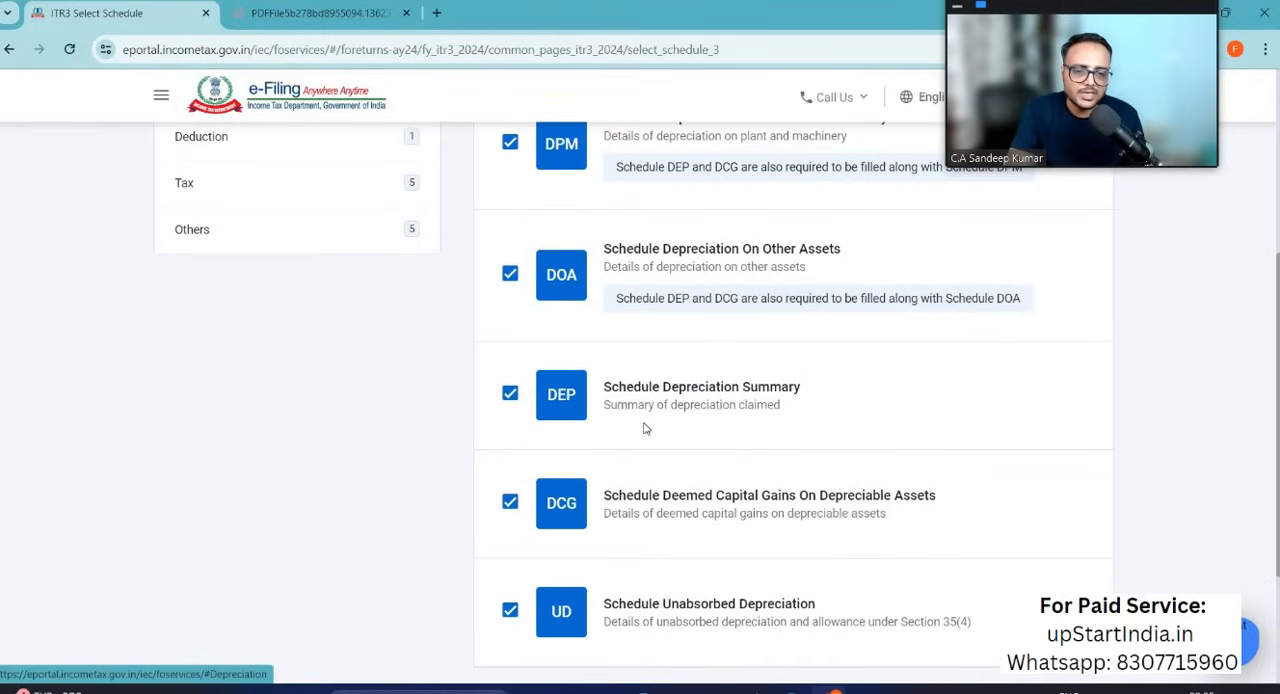
scroll(646, 429, "down", 2)
scroll(646, 429, "up", 3)
scroll(510, 253, "up", 1)
left_click(509, 253)
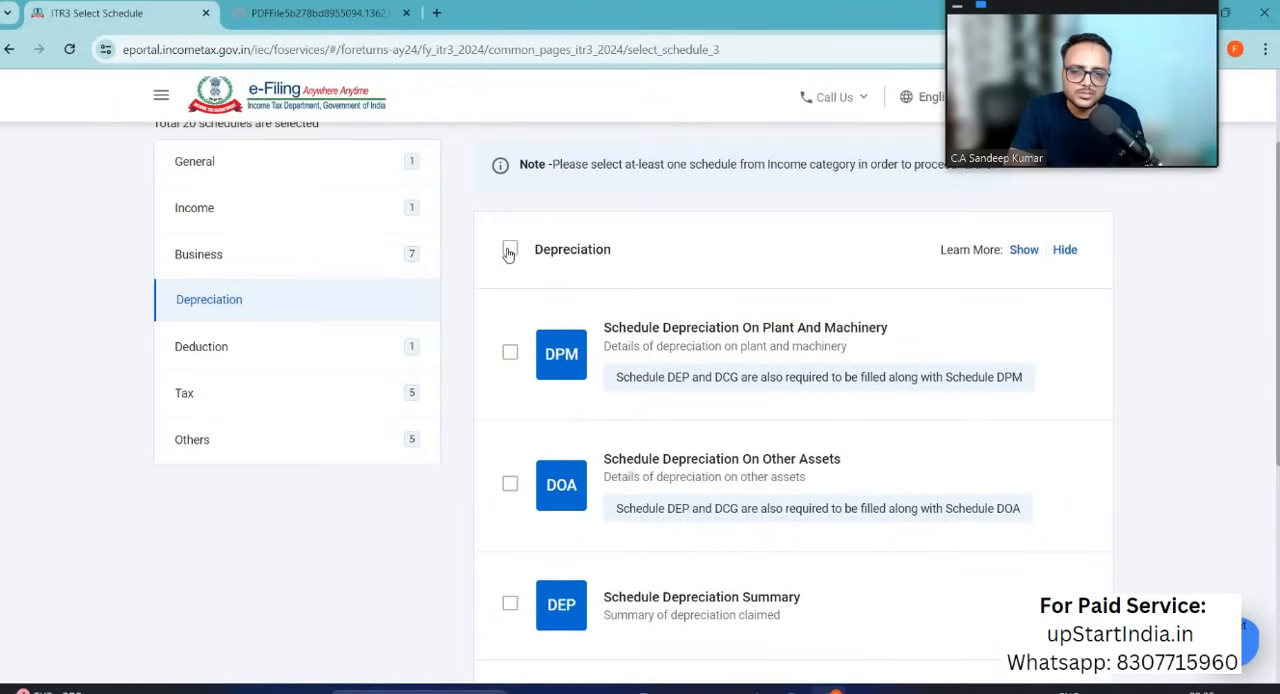
left_click(509, 253)
left_click(527, 258)
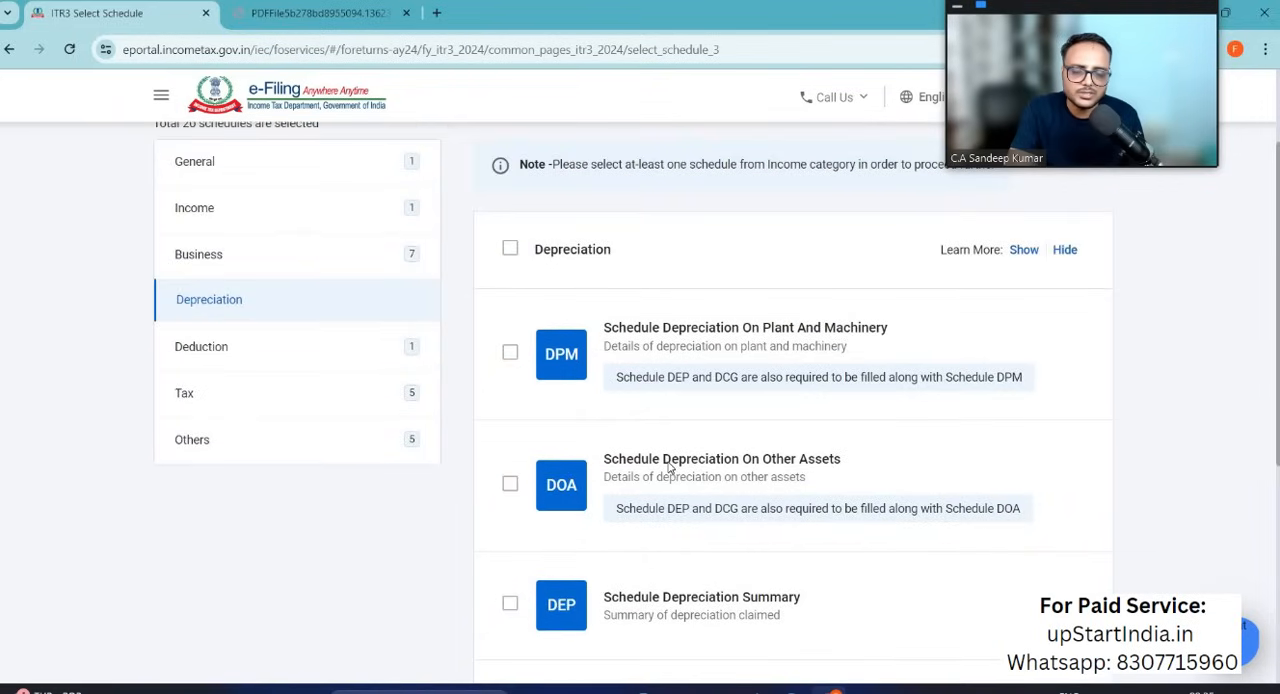
Step: Check the Depreciation selections and review the schedules in the Deduction category
scroll(670, 468, "down", 3)
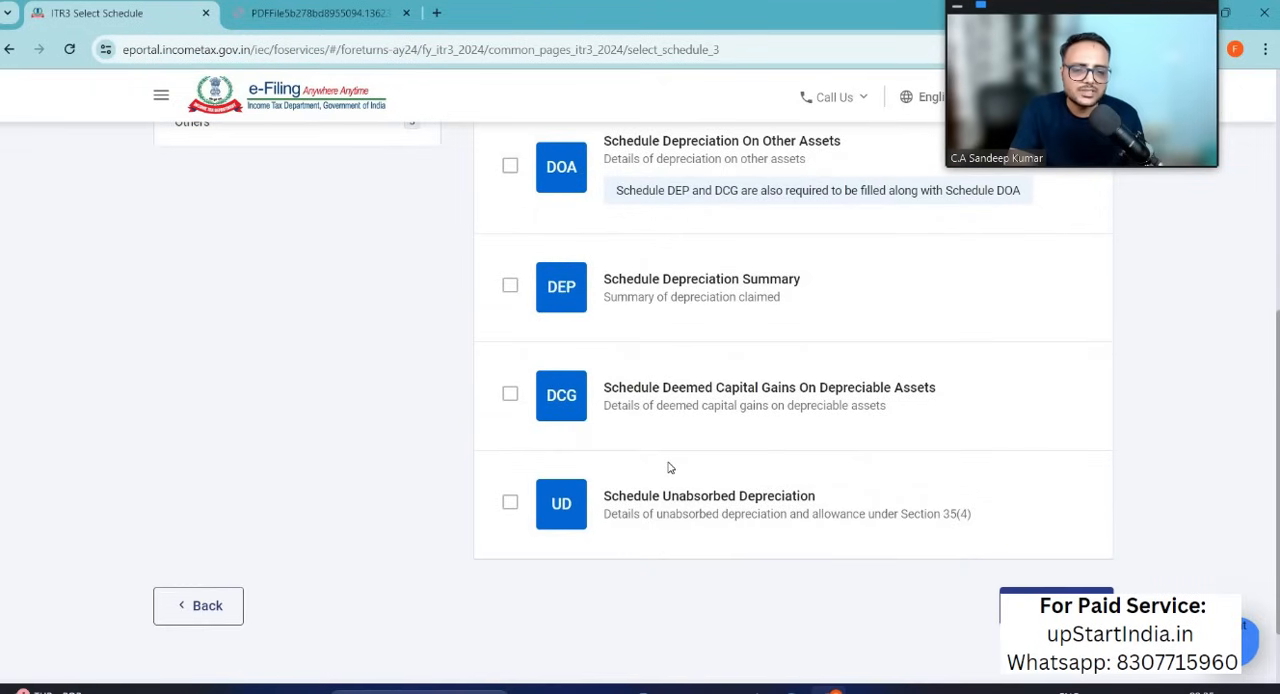
scroll(670, 468, "up", 2)
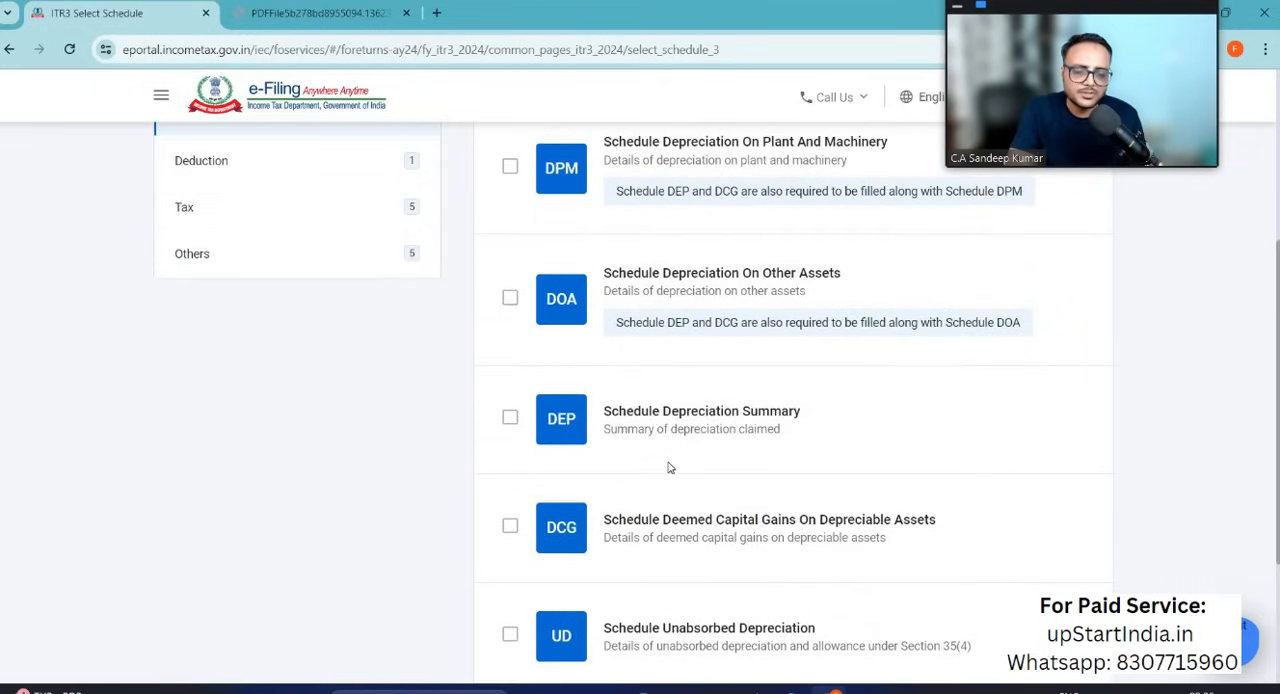
scroll(670, 468, "up", 1)
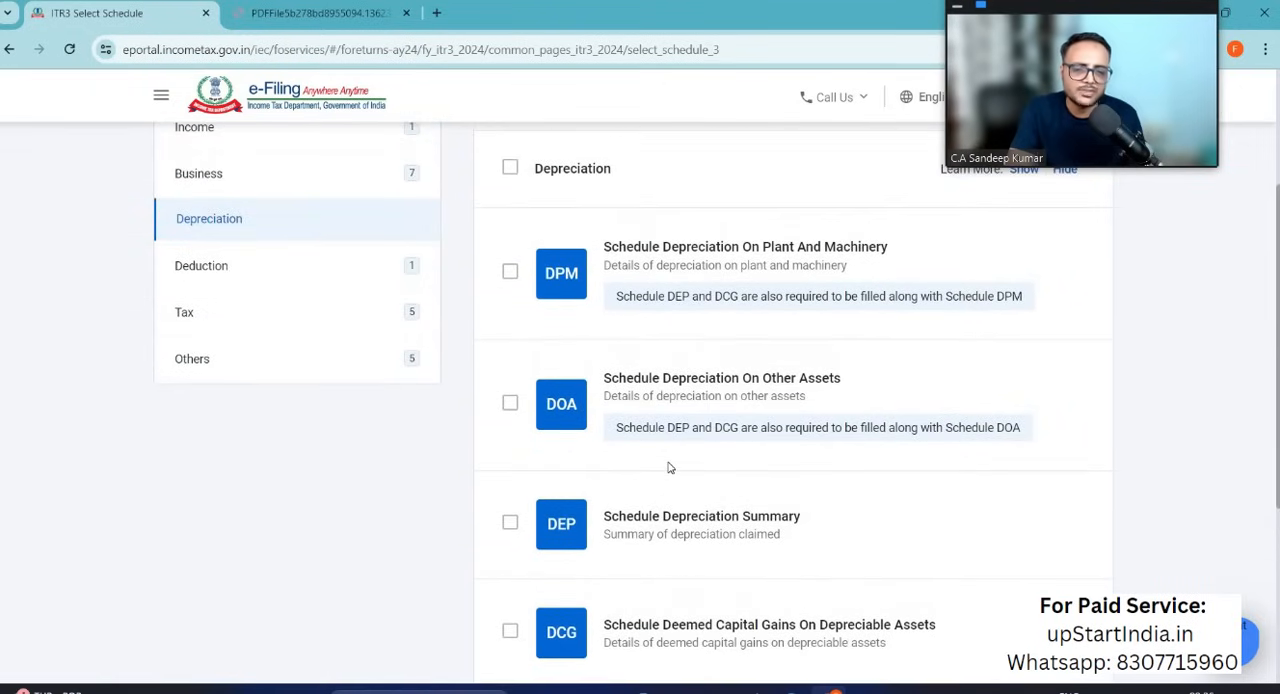
scroll(670, 468, "up", 1)
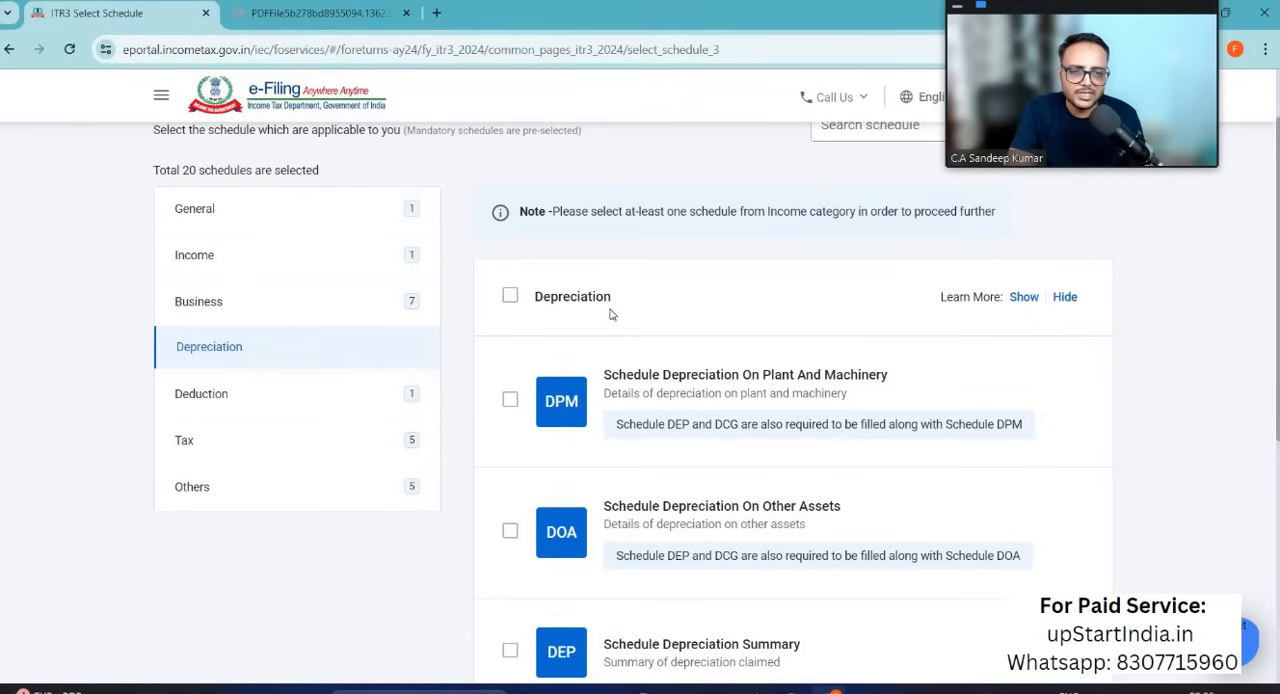
left_click(246, 396)
scroll(632, 510, "down", 12)
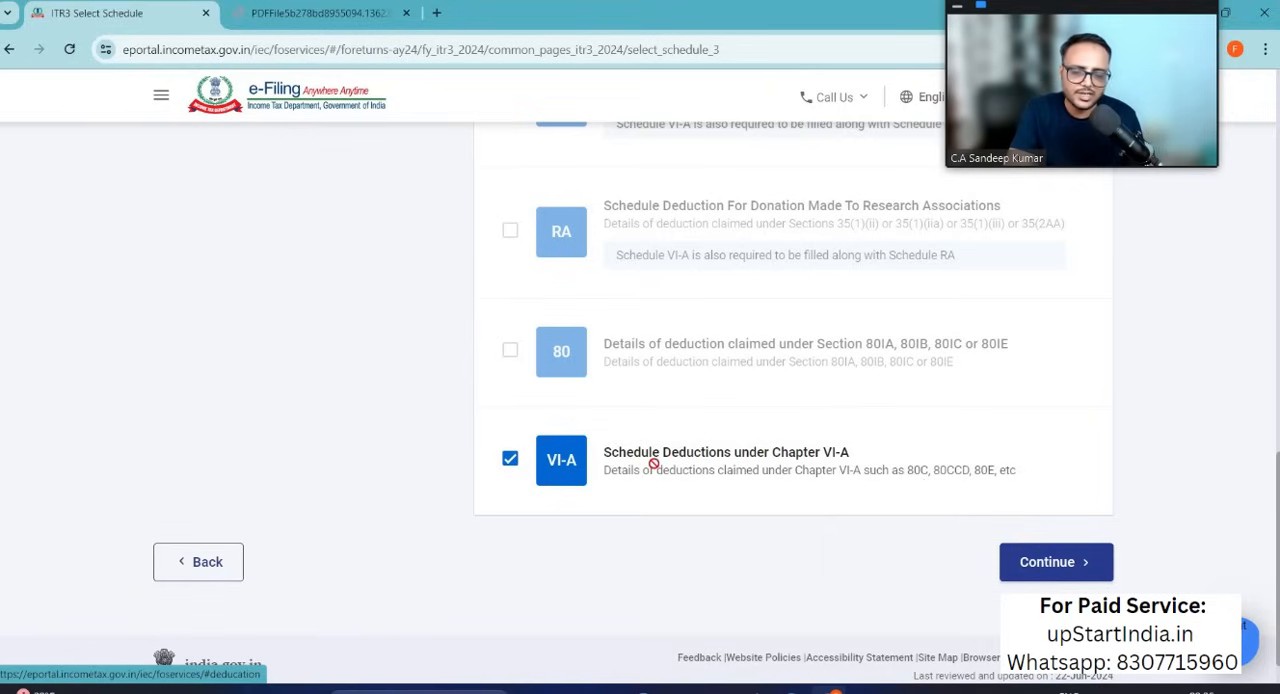
scroll(652, 463, "up", 15)
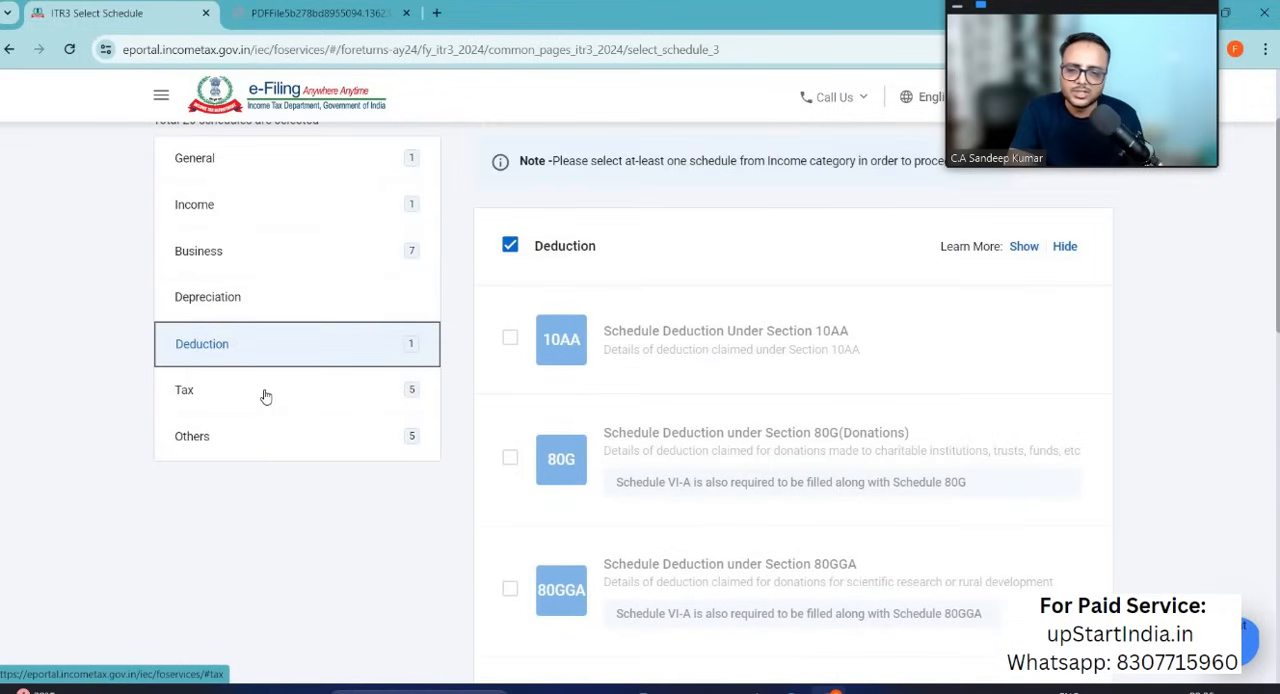
Step: Review the Tax category schedules, including tax payments, TDS, TCS and tax deferred on ESOP
left_click(265, 397)
scroll(734, 455, "down", 2)
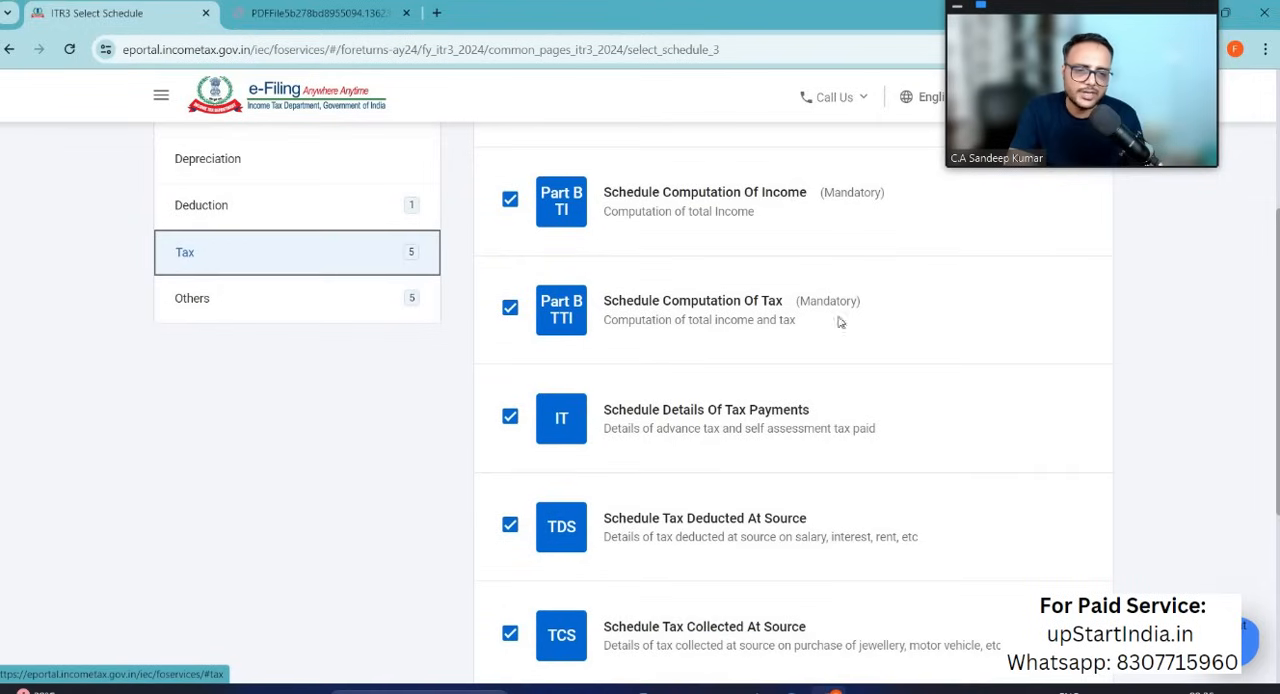
scroll(833, 355, "down", 1)
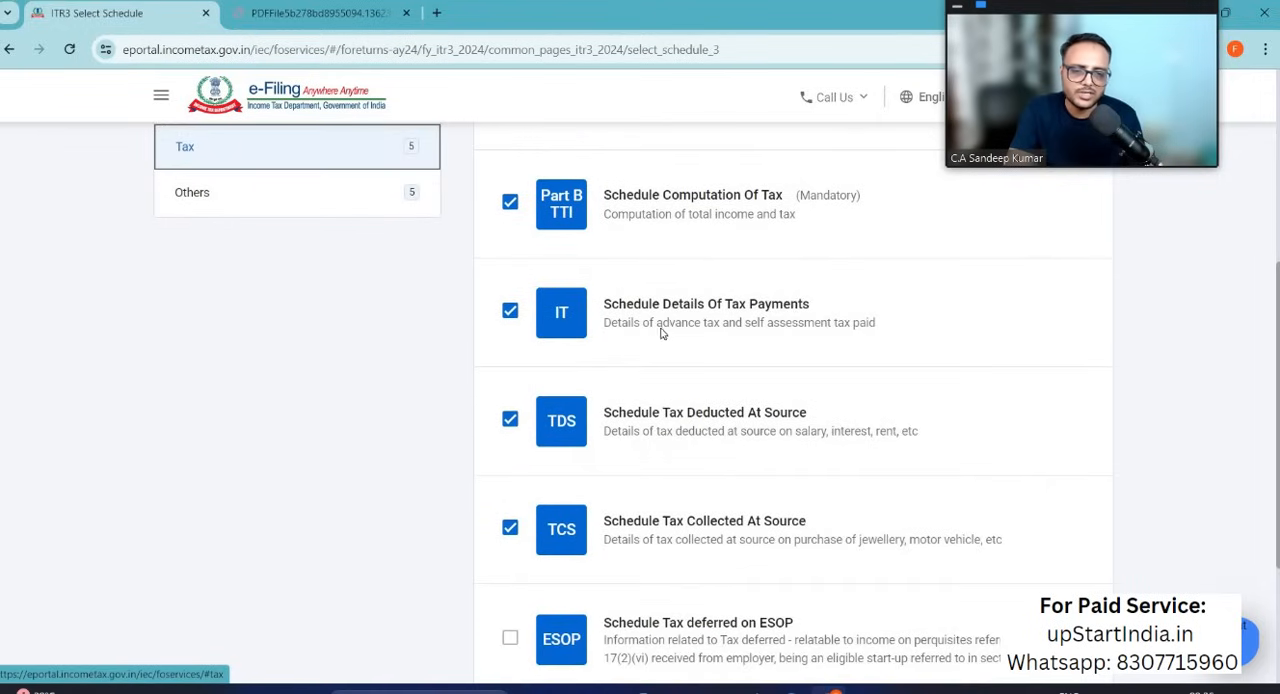
left_click(511, 313)
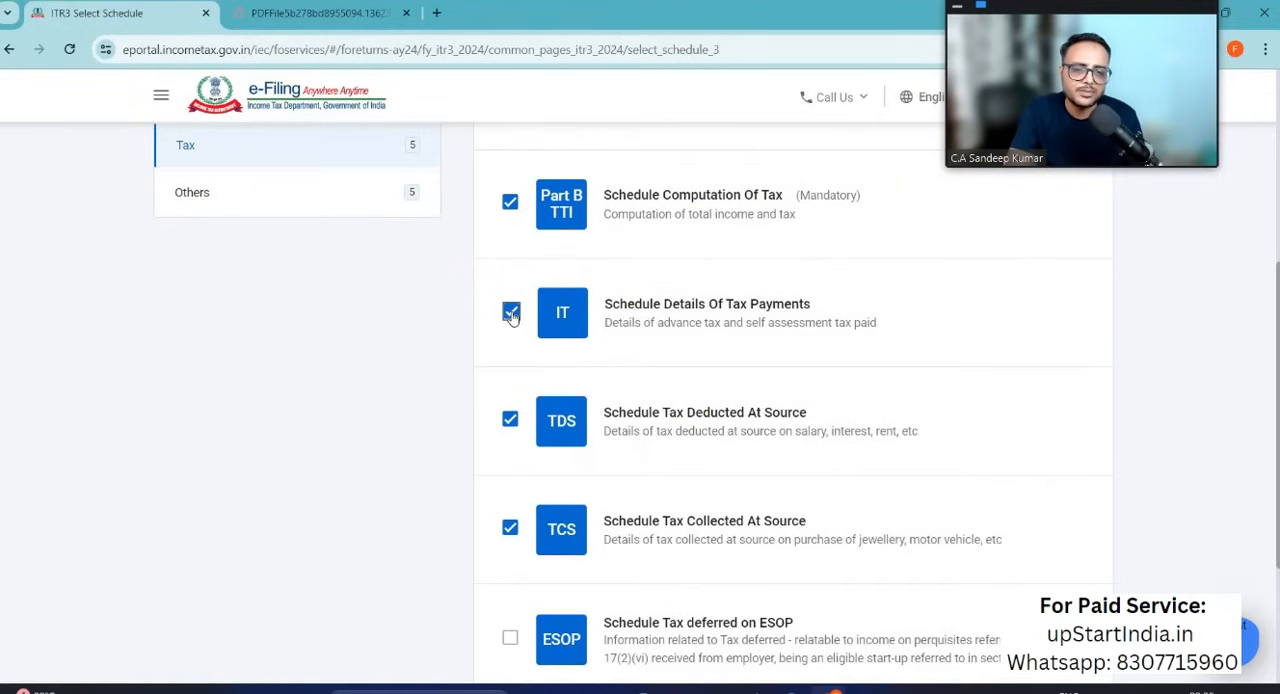
scroll(691, 430, "down", 1)
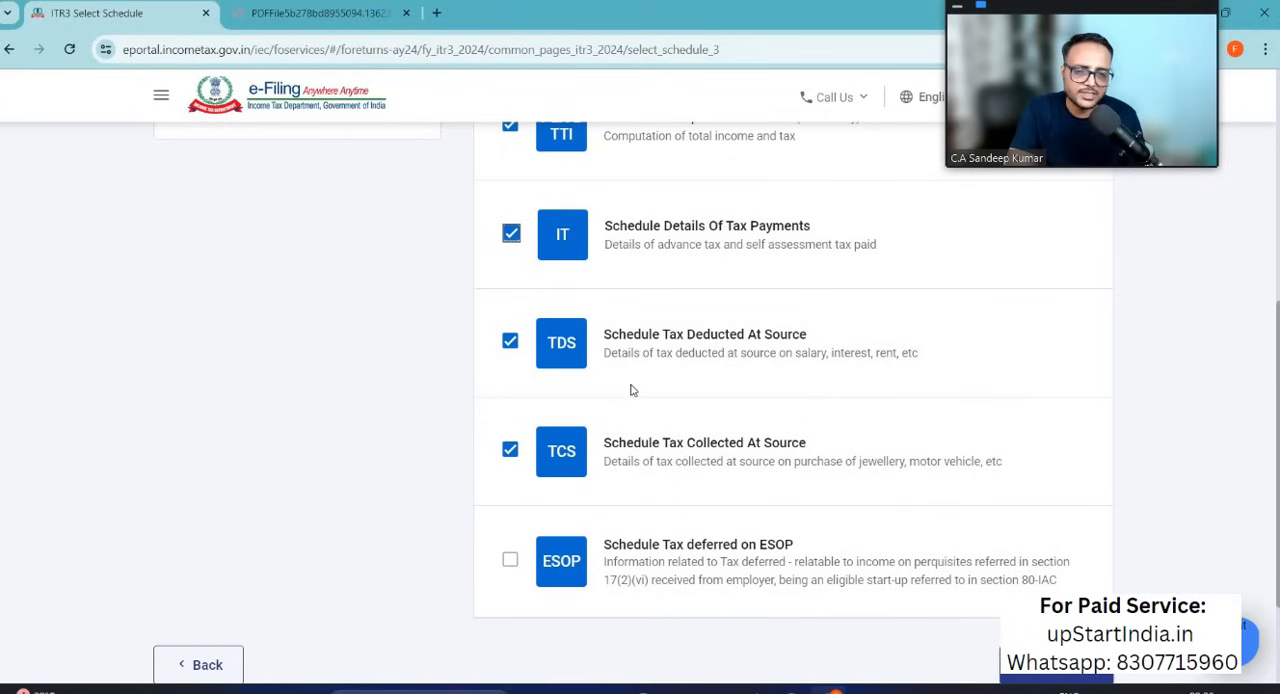
scroll(728, 378, "down", 1)
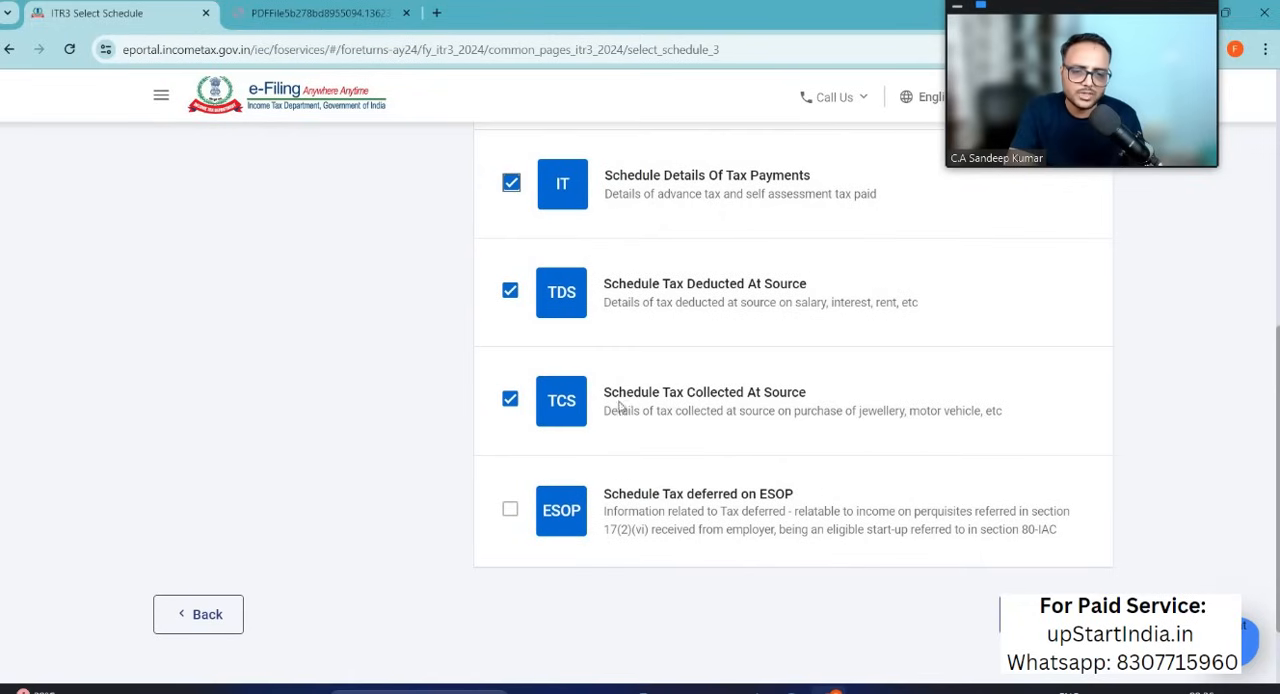
scroll(704, 467, "down", 2)
scroll(704, 467, "up", 2)
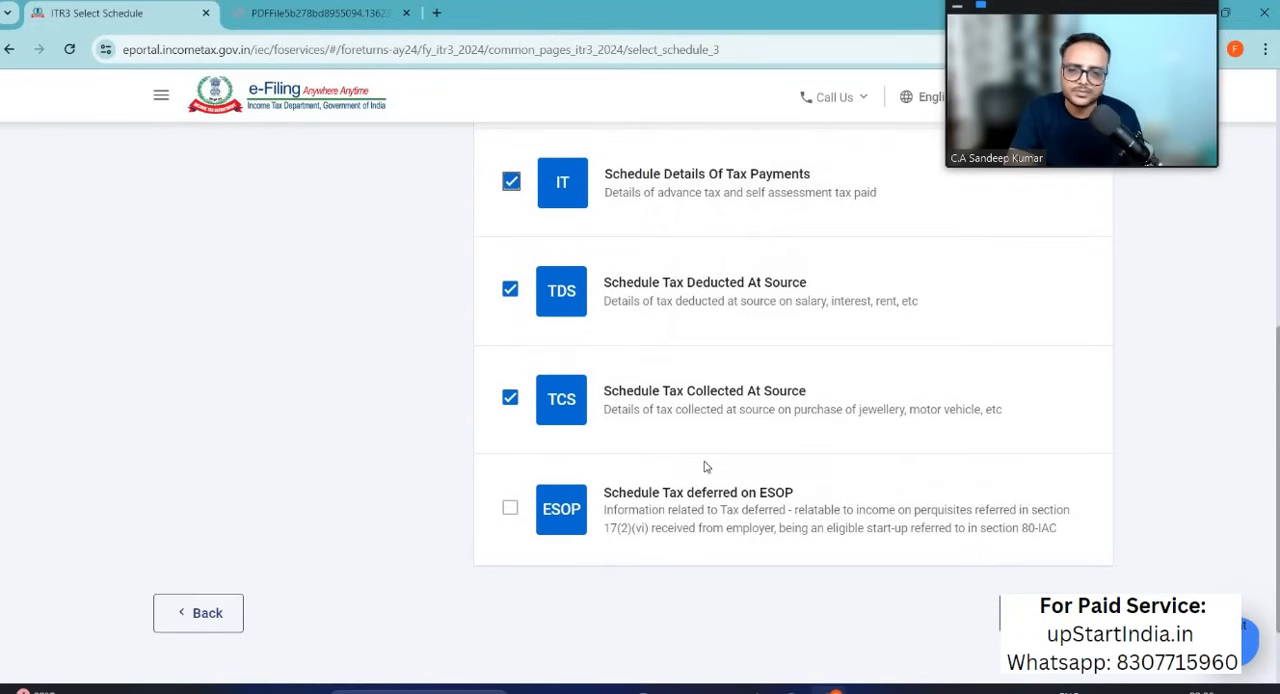
Step: Review the Others category schedules, covering loss set-off and carry forward, alternate minimum tax, foreign assets, and assets and liabilities
scroll(703, 466, "up", 5)
left_click(470, 508)
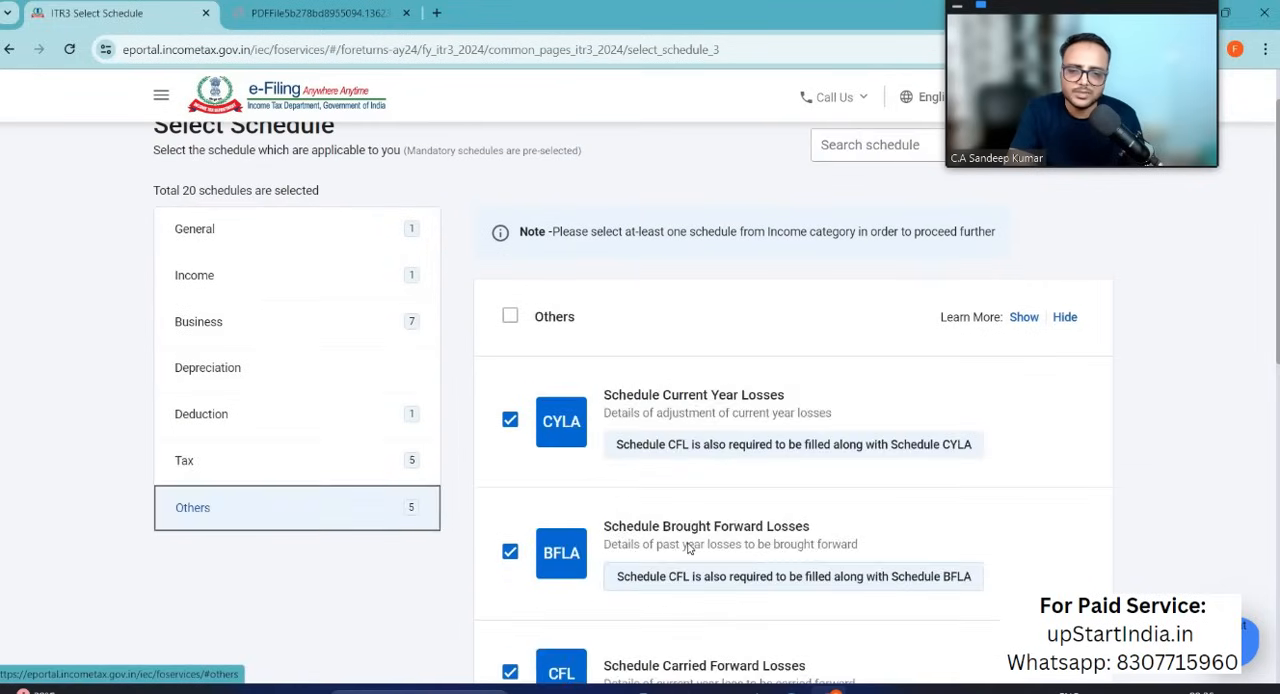
scroll(690, 280, "down", 2)
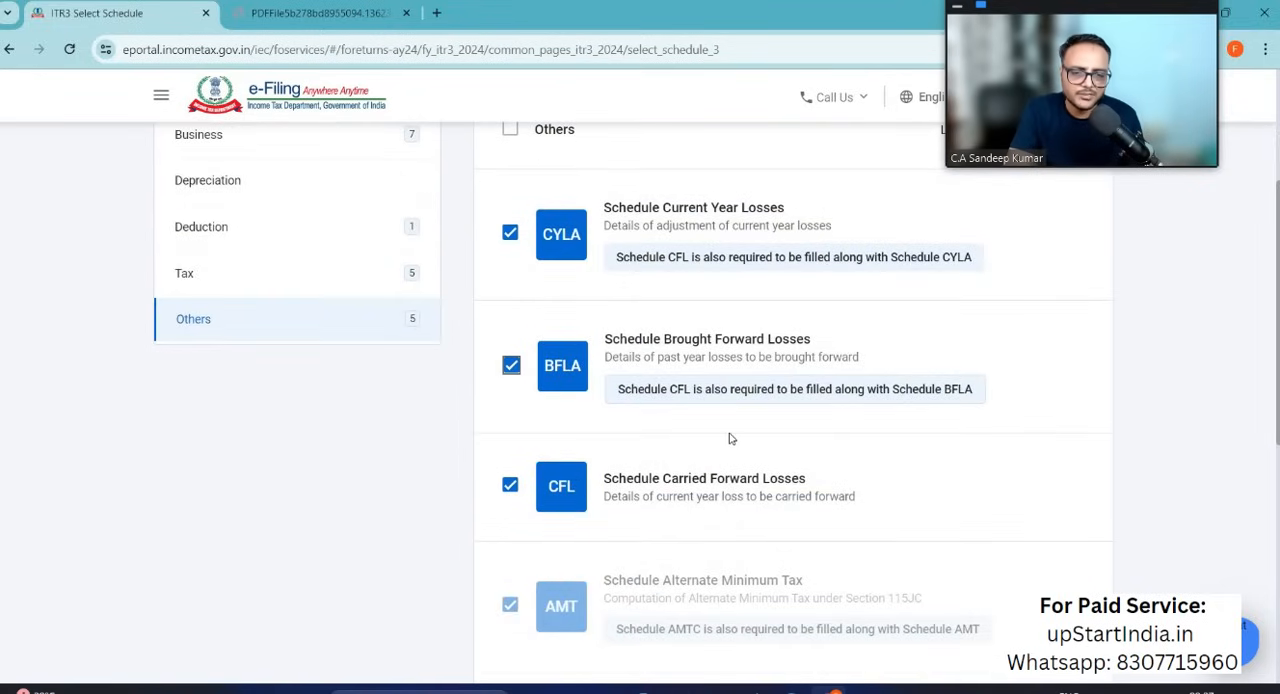
scroll(684, 316, "down", 1)
scroll(760, 393, "down", 4)
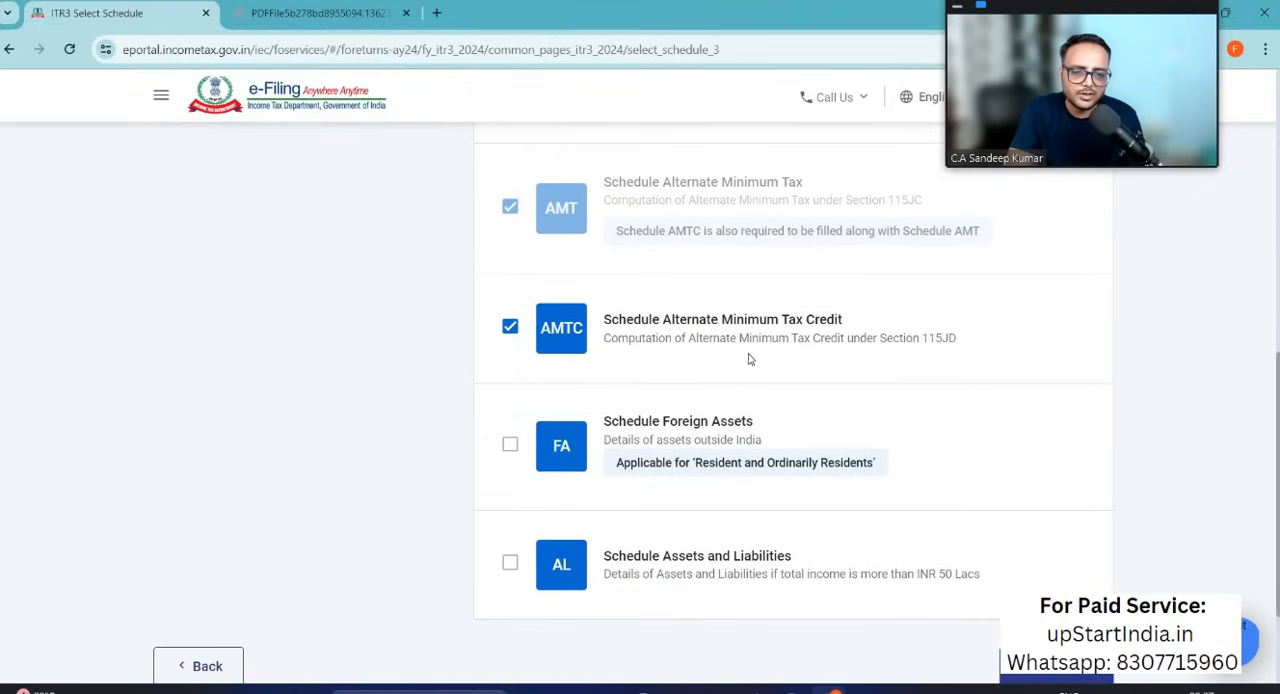
scroll(706, 401, "down", 2)
scroll(706, 401, "up", 2)
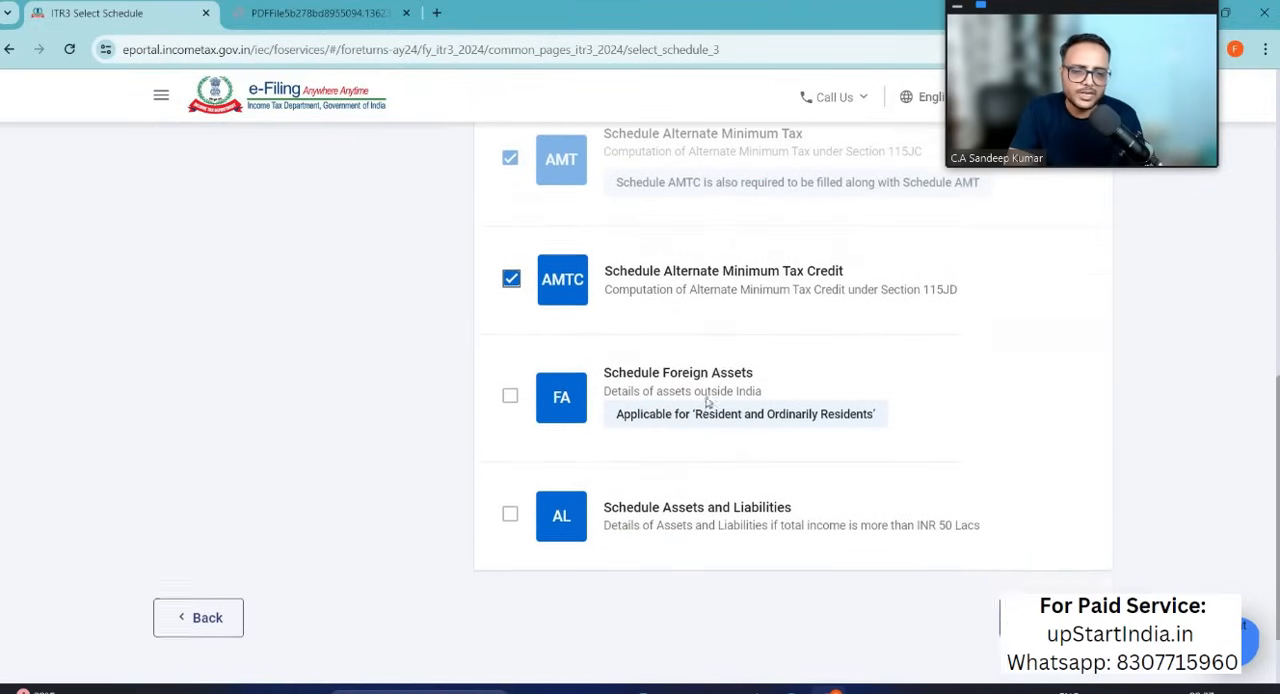
scroll(706, 401, "down", 1)
scroll(686, 290, "up", 6)
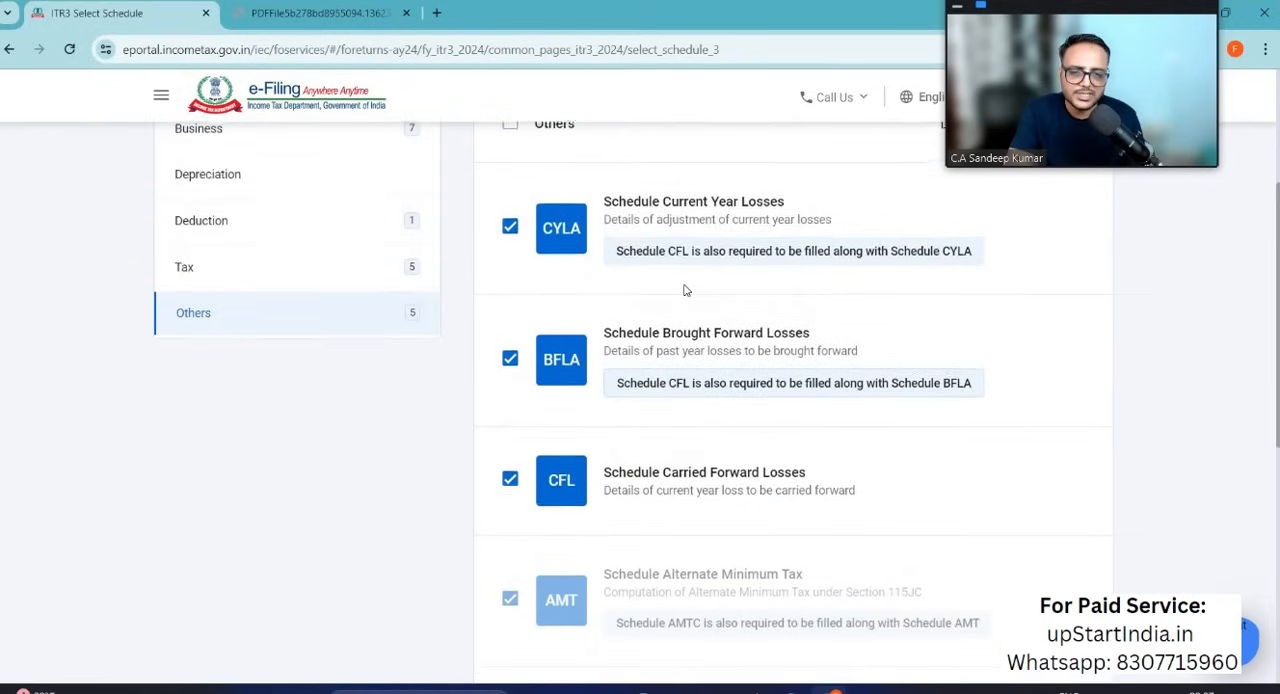
scroll(670, 453, "down", 6)
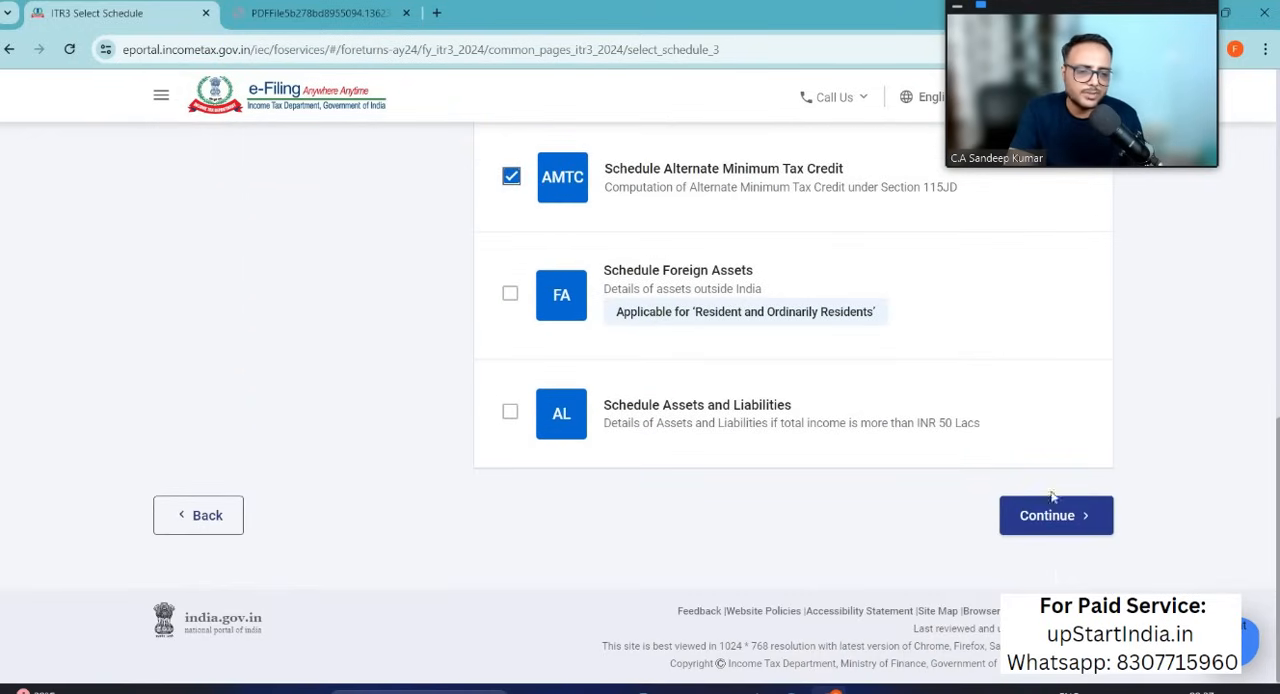
scroll(663, 371, "up", 6)
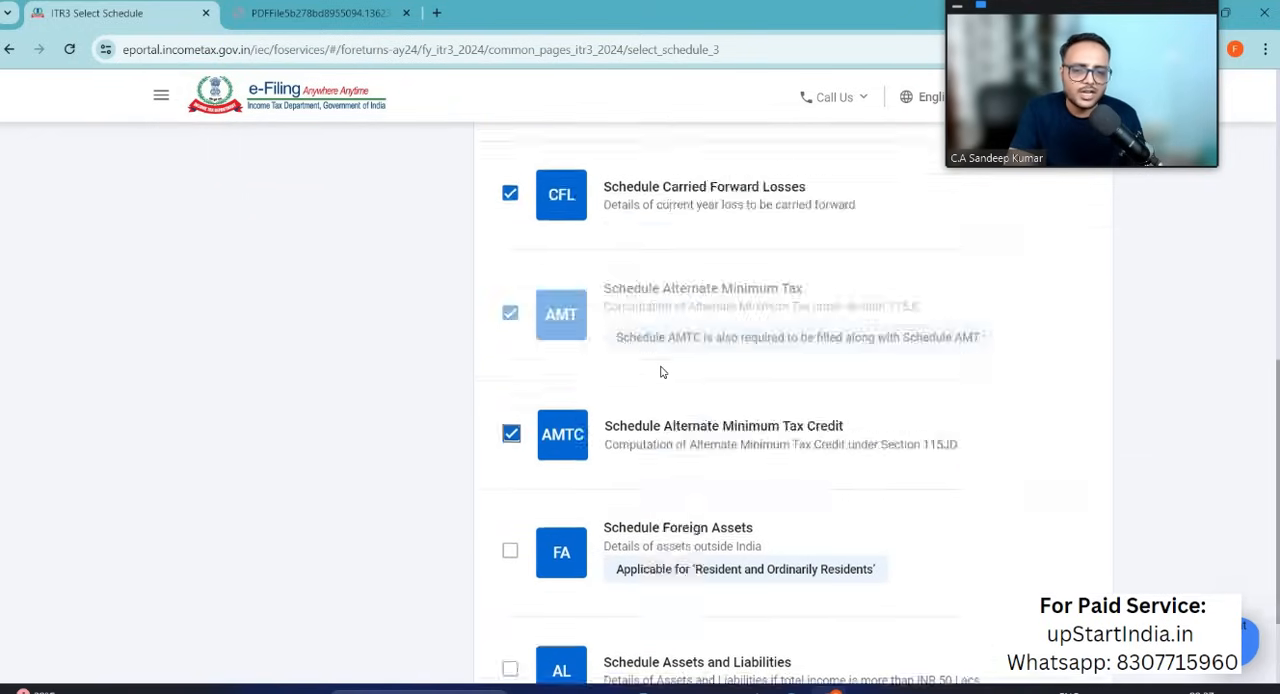
scroll(660, 371, "up", 3)
scroll(283, 465, "down", 2)
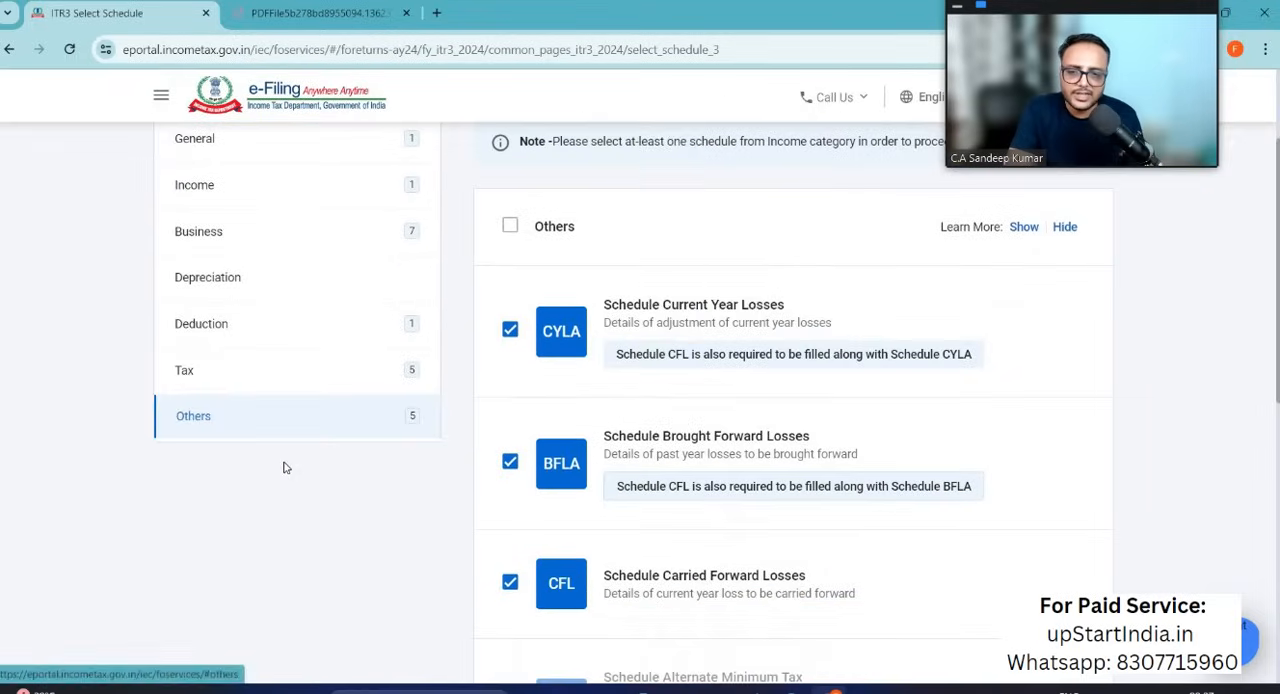
Step: Recheck the selected schedules in the Others category and continue to the schedules summary
scroll(294, 349, "up", 1)
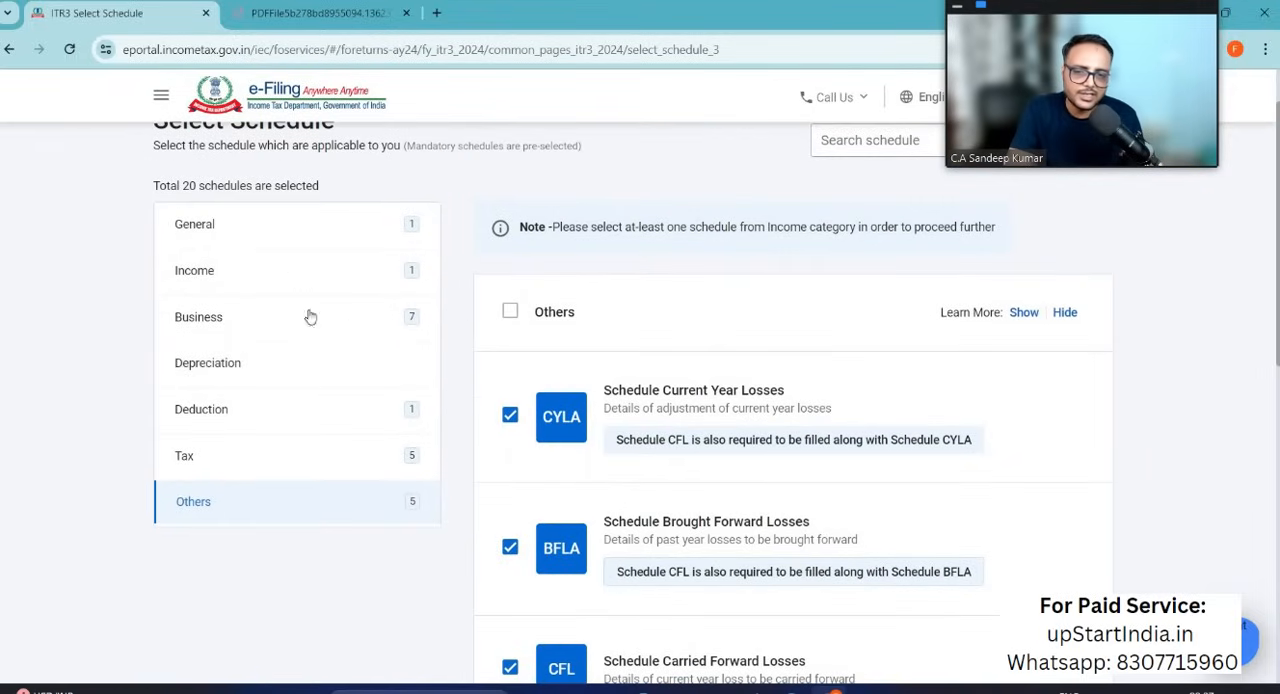
scroll(483, 445, "down", 5)
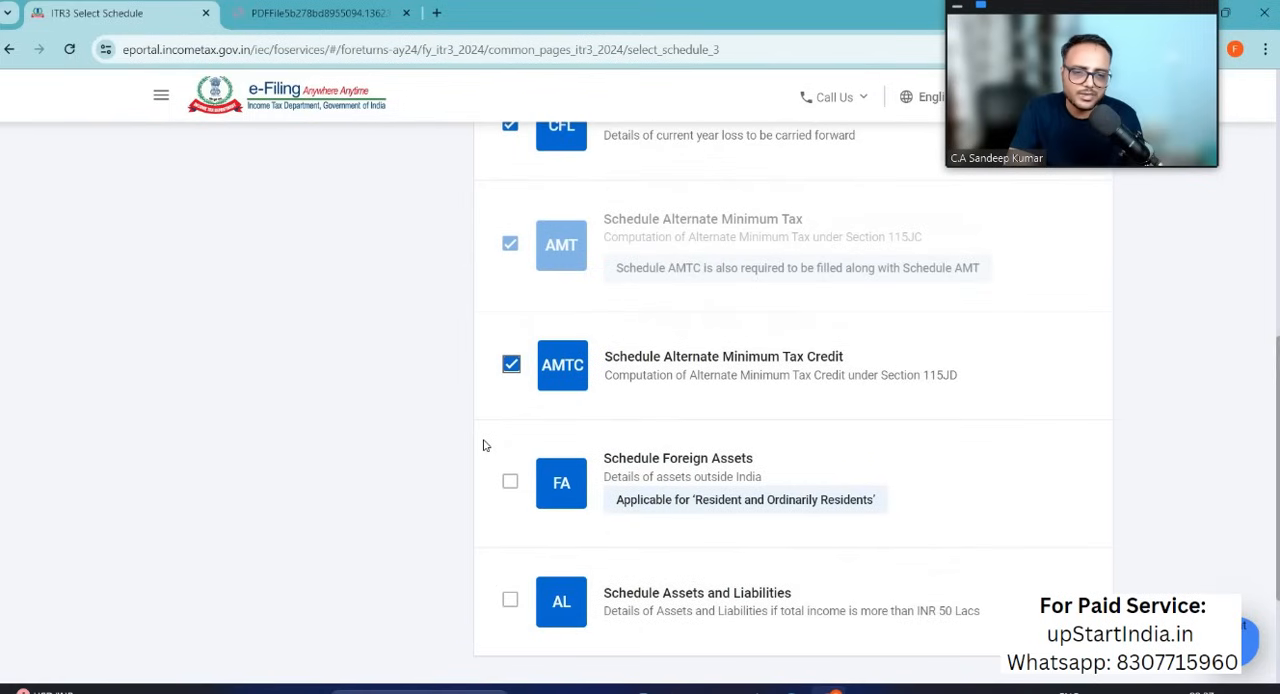
scroll(483, 445, "down", 2)
scroll(483, 445, "up", 5)
scroll(483, 445, "up", 3)
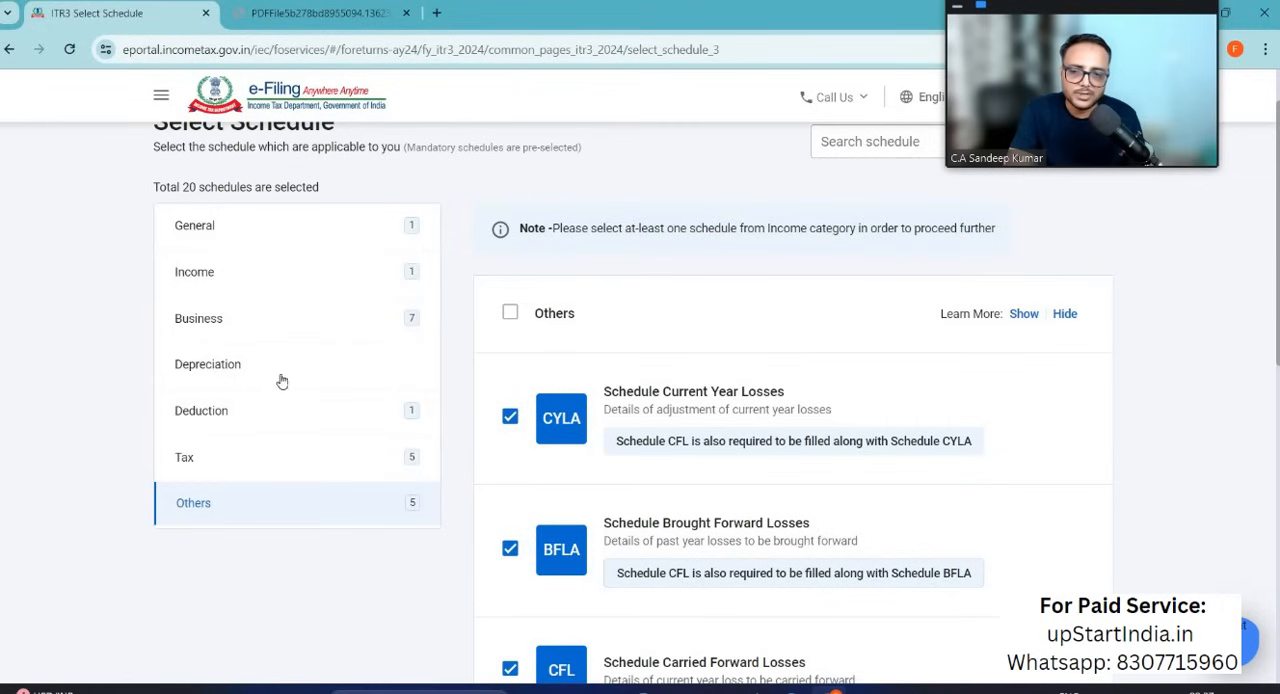
scroll(477, 484, "down", 3)
scroll(477, 484, "down", 5)
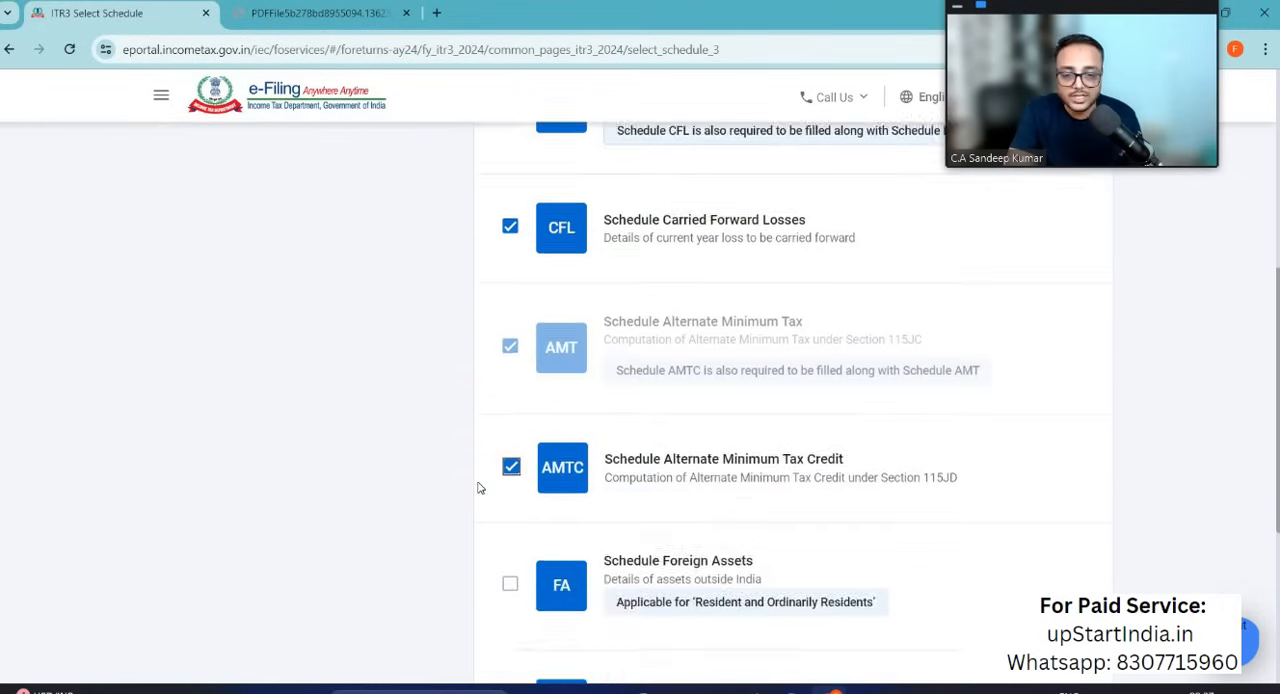
left_click(1047, 515)
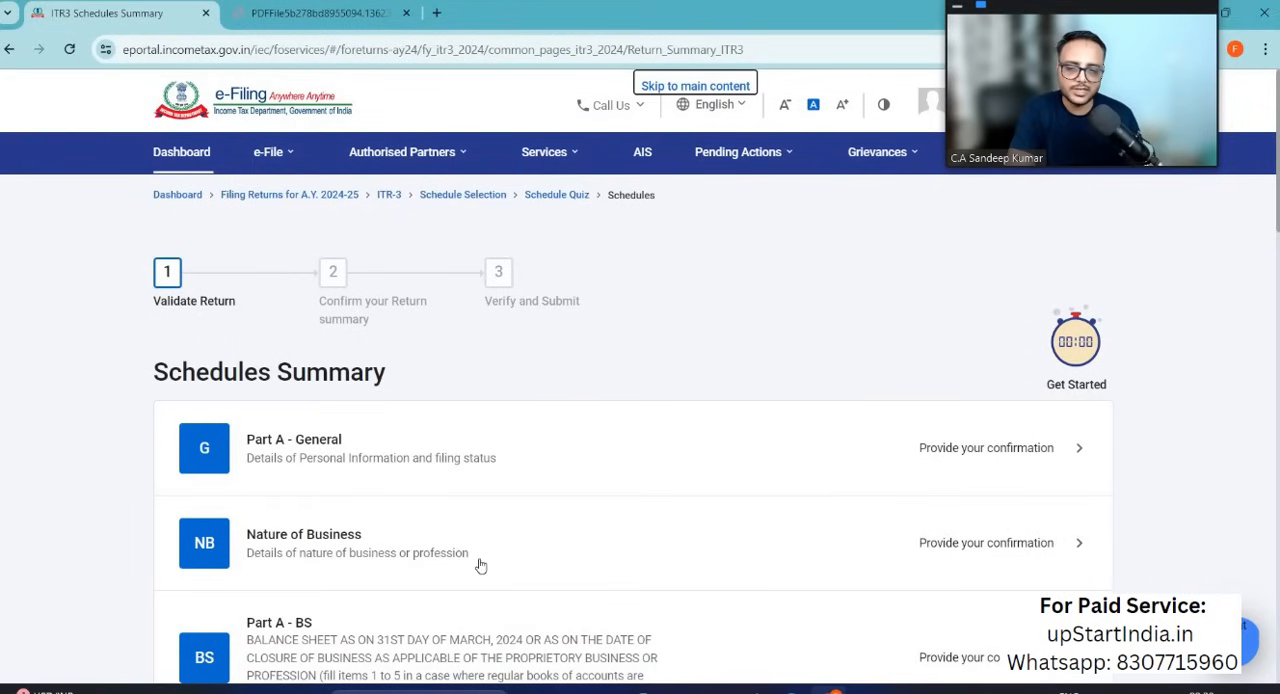
Step: Review the list of schedules awaiting confirmation in the Schedules Summary, from Part A - General onward
scroll(365, 626, "down", 5)
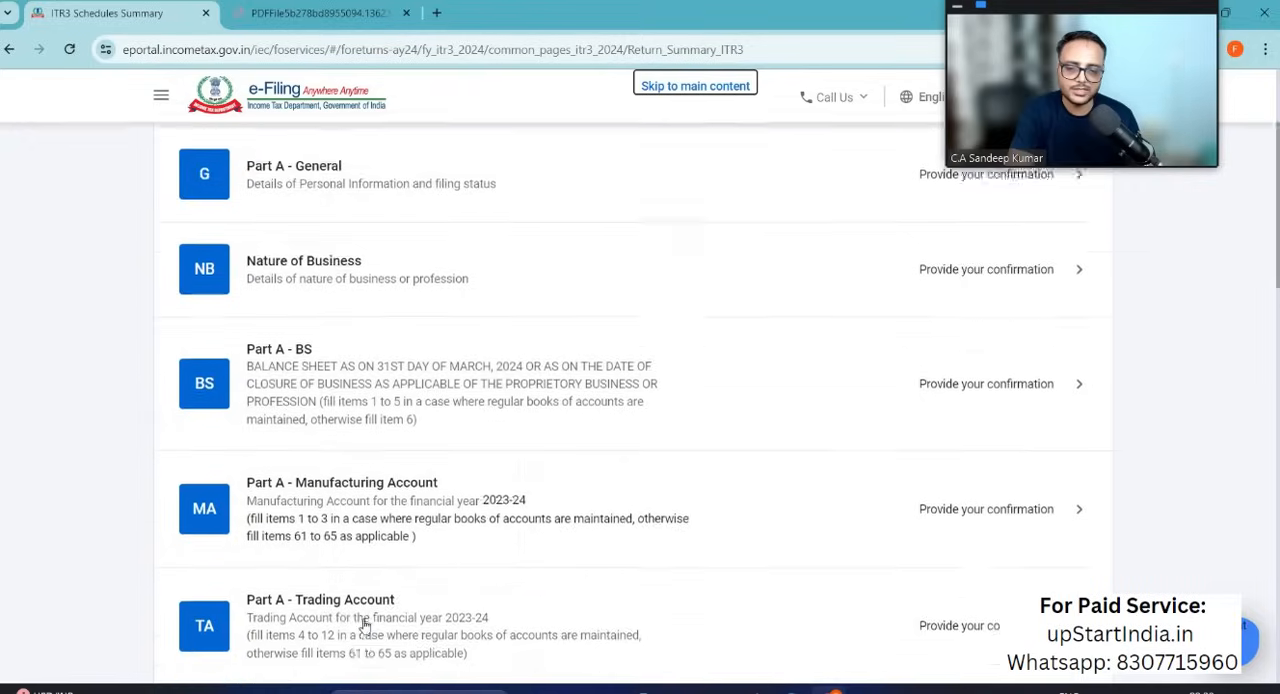
scroll(365, 626, "down", 10)
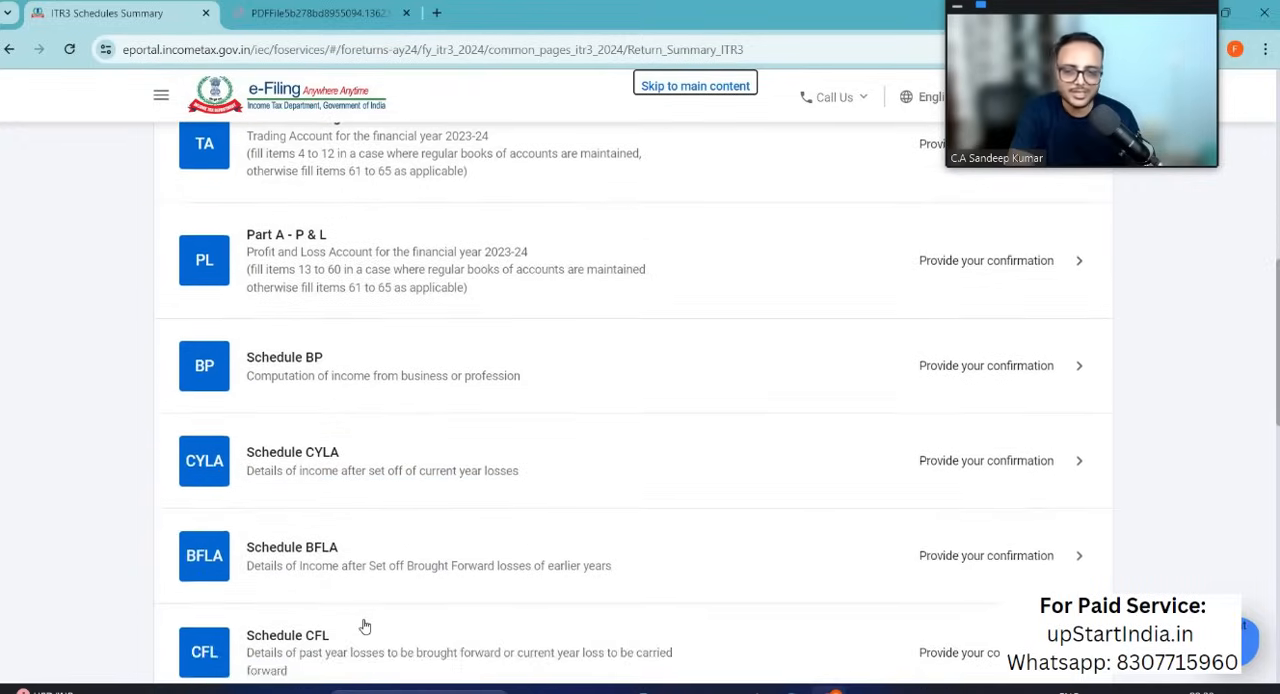
scroll(365, 626, "down", 3)
scroll(365, 626, "up", 4)
scroll(365, 626, "up", 3)
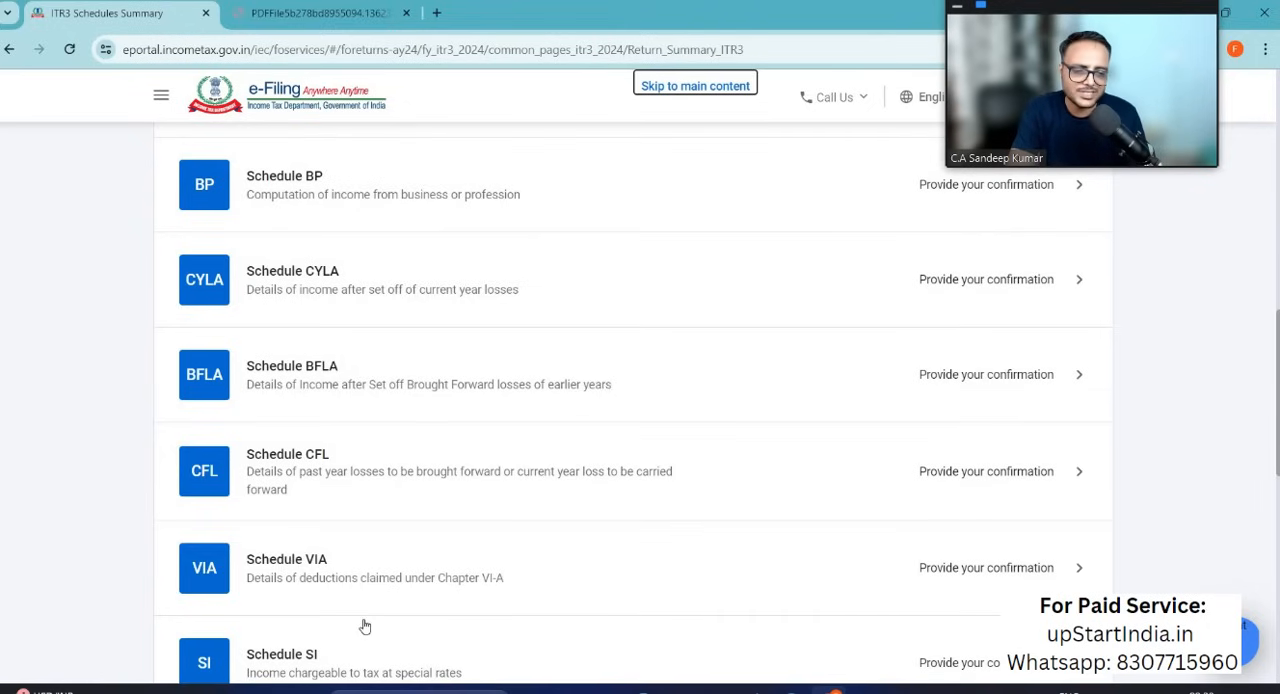
scroll(365, 626, "up", 8)
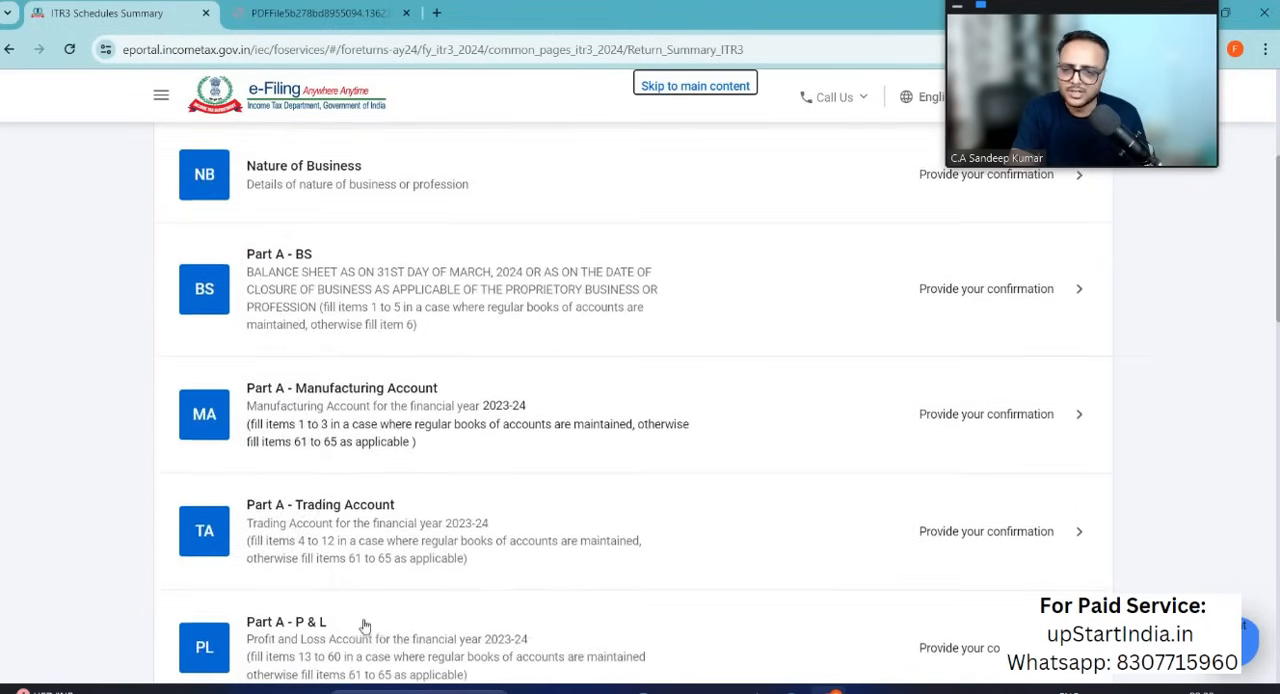
scroll(365, 626, "up", 2)
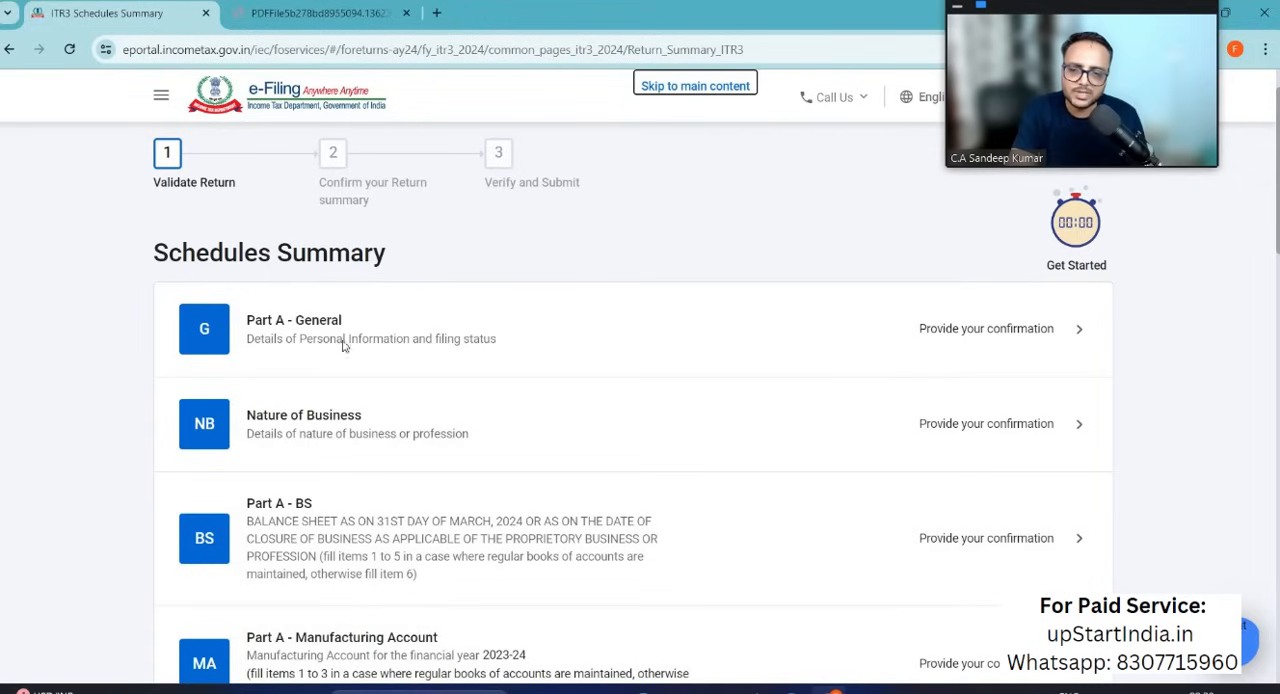
Step: Open Part A - General and set the due date for filing the return of income to 31st July
left_click(1020, 335)
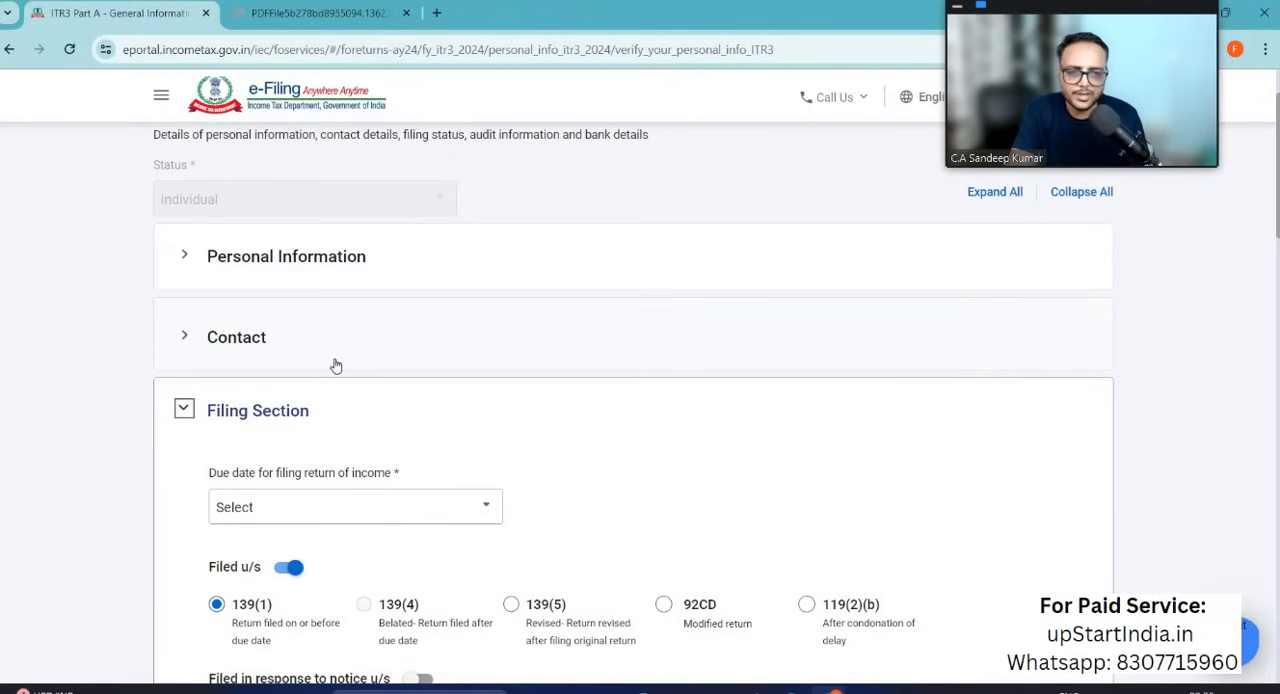
scroll(349, 417, "down", 2)
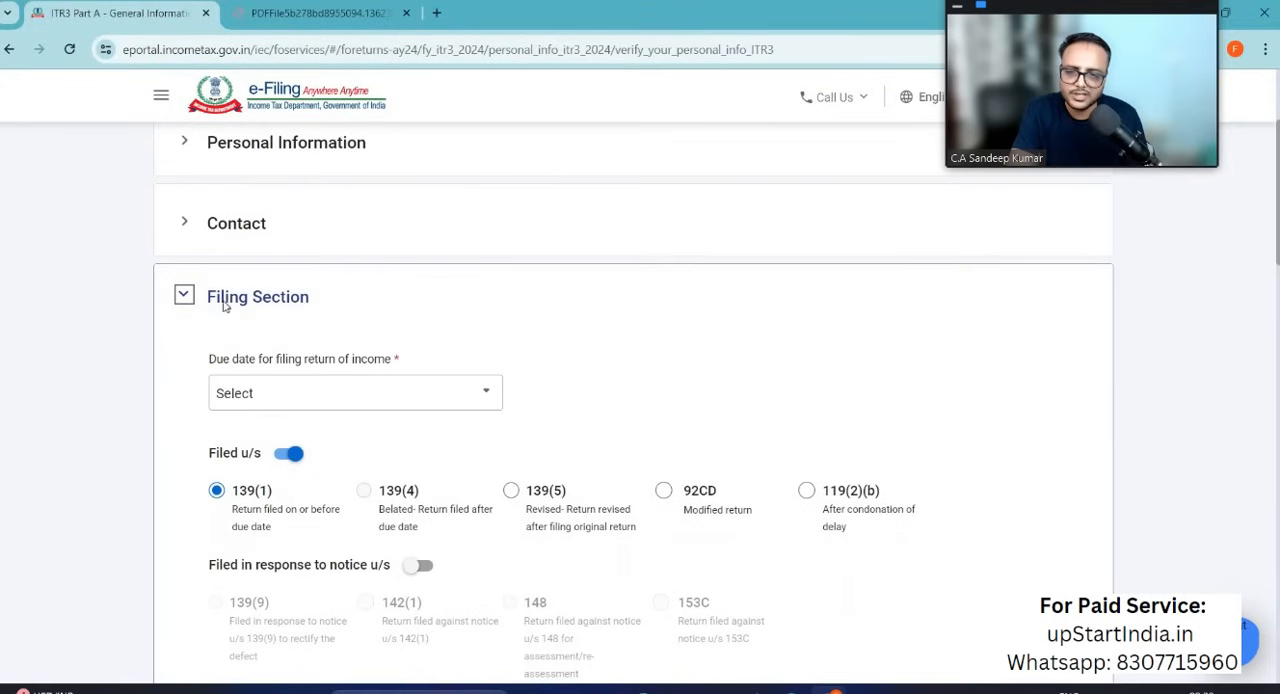
scroll(225, 290, "down", 1)
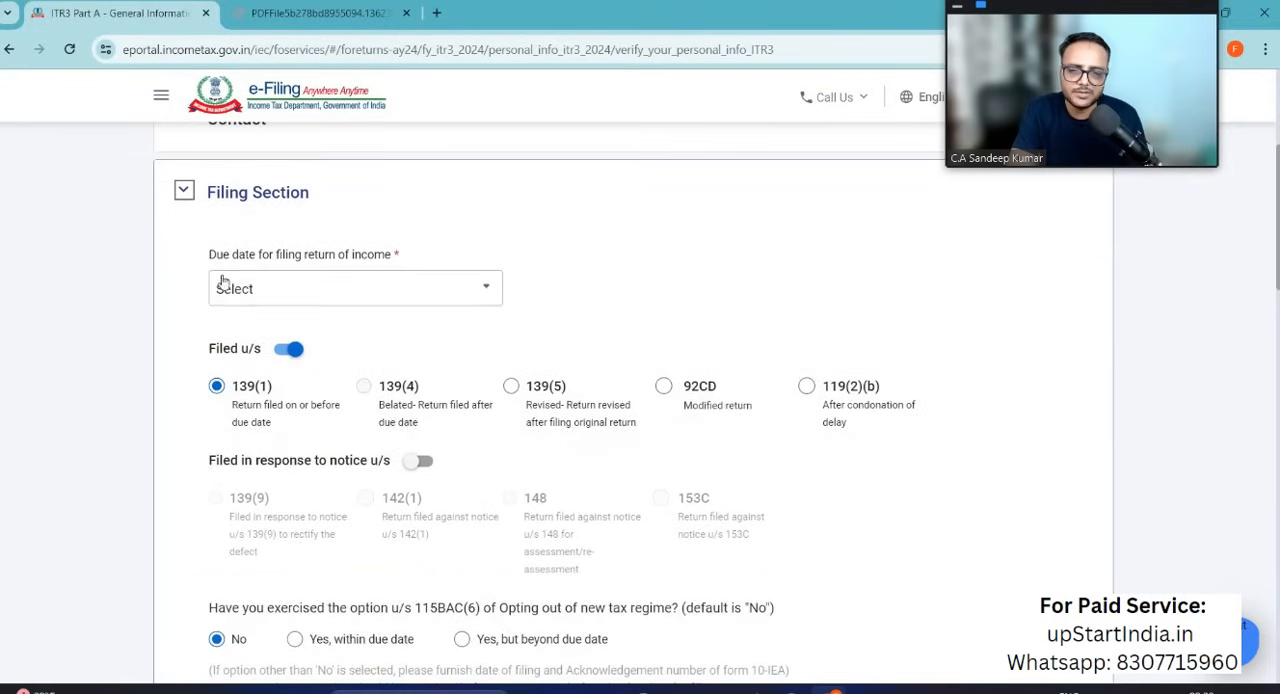
left_click(475, 297)
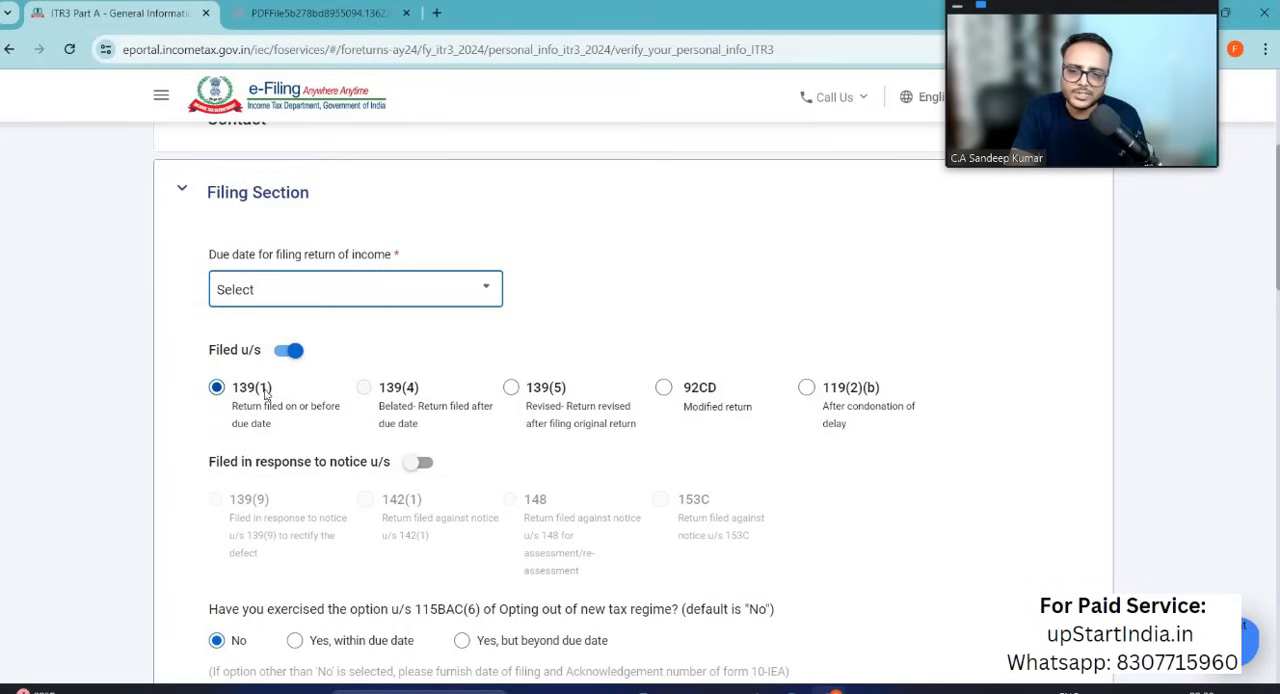
left_click(446, 290)
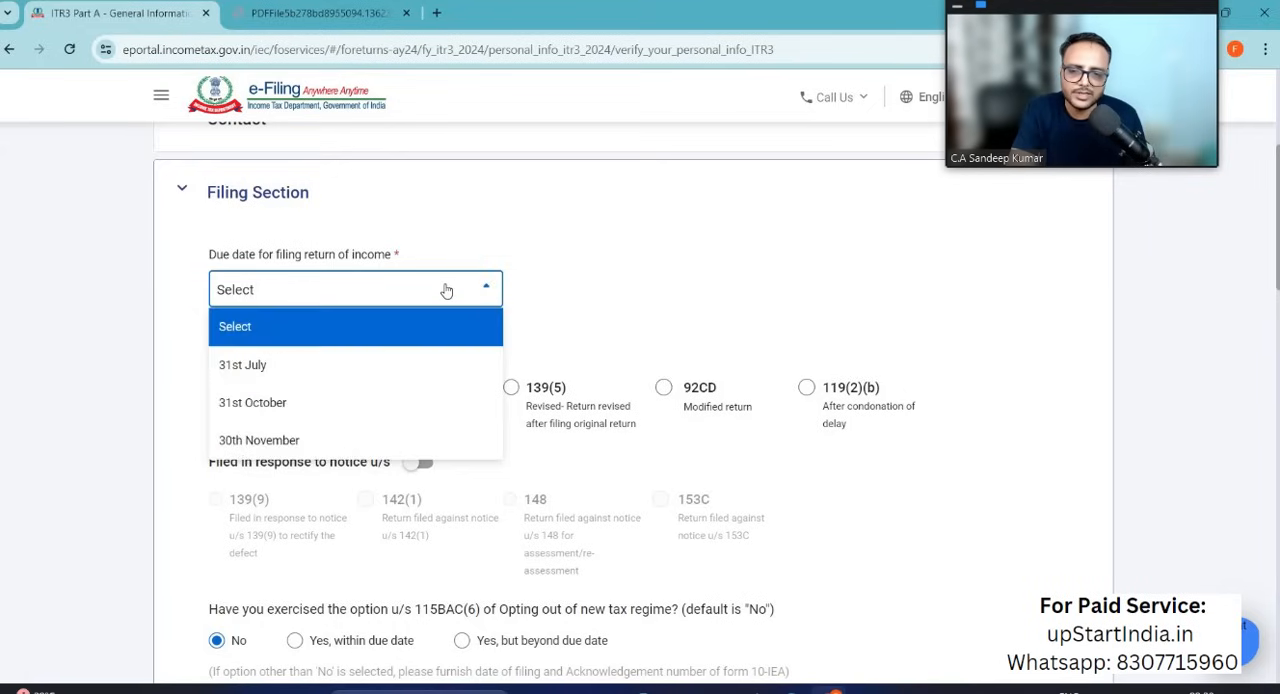
left_click(367, 377)
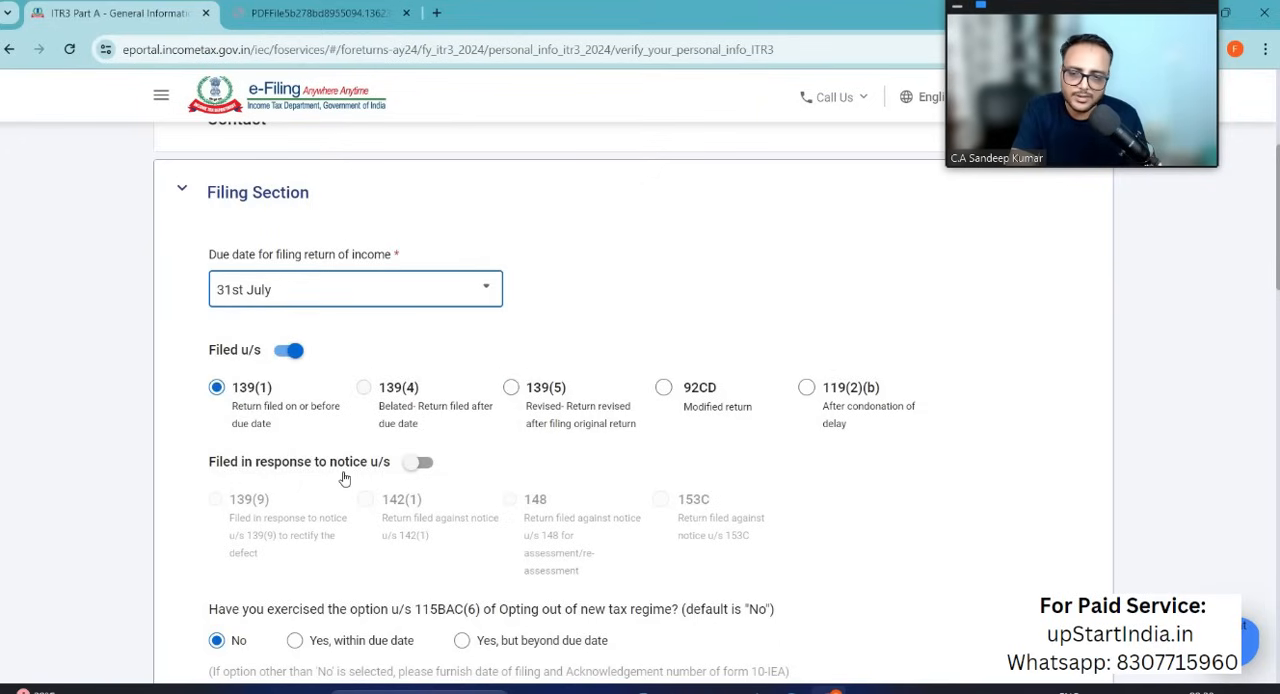
Step: Set the residential status to Resident, with the condition of being in India for 182 days or more during the previous year
scroll(344, 479, "down", 2)
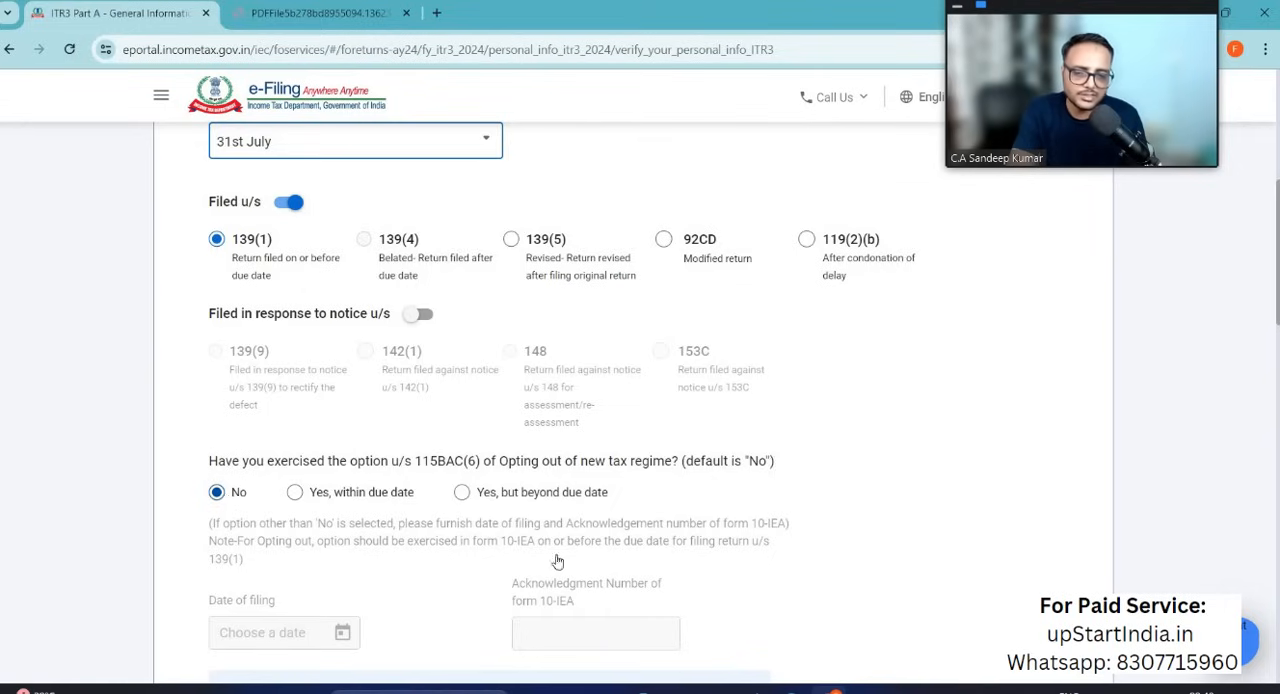
scroll(400, 470, "down", 5)
left_click(393, 341)
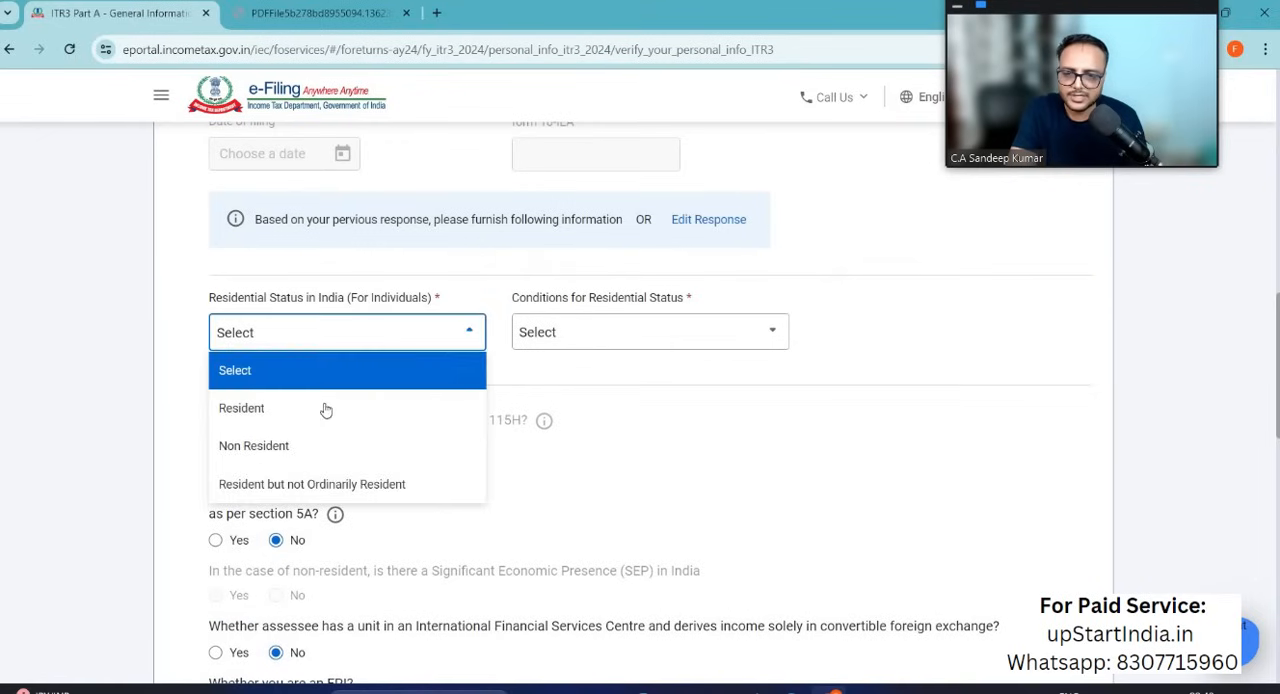
left_click(323, 409)
left_click(600, 334)
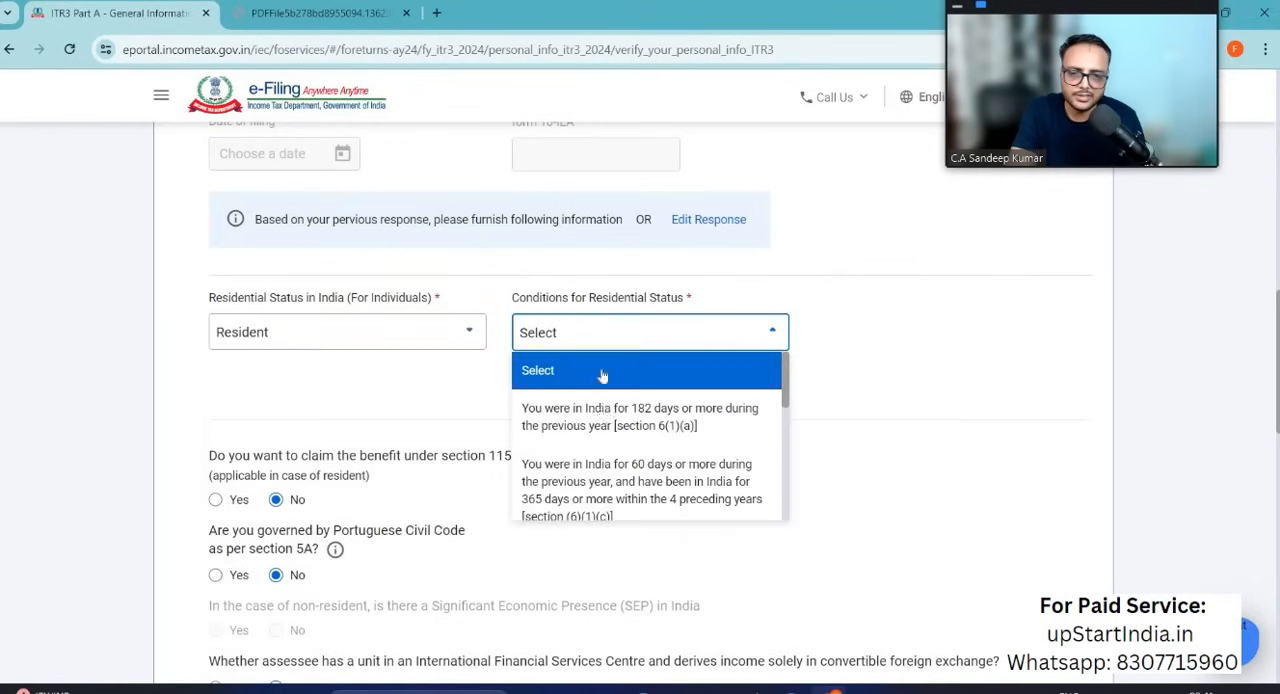
left_click(606, 414)
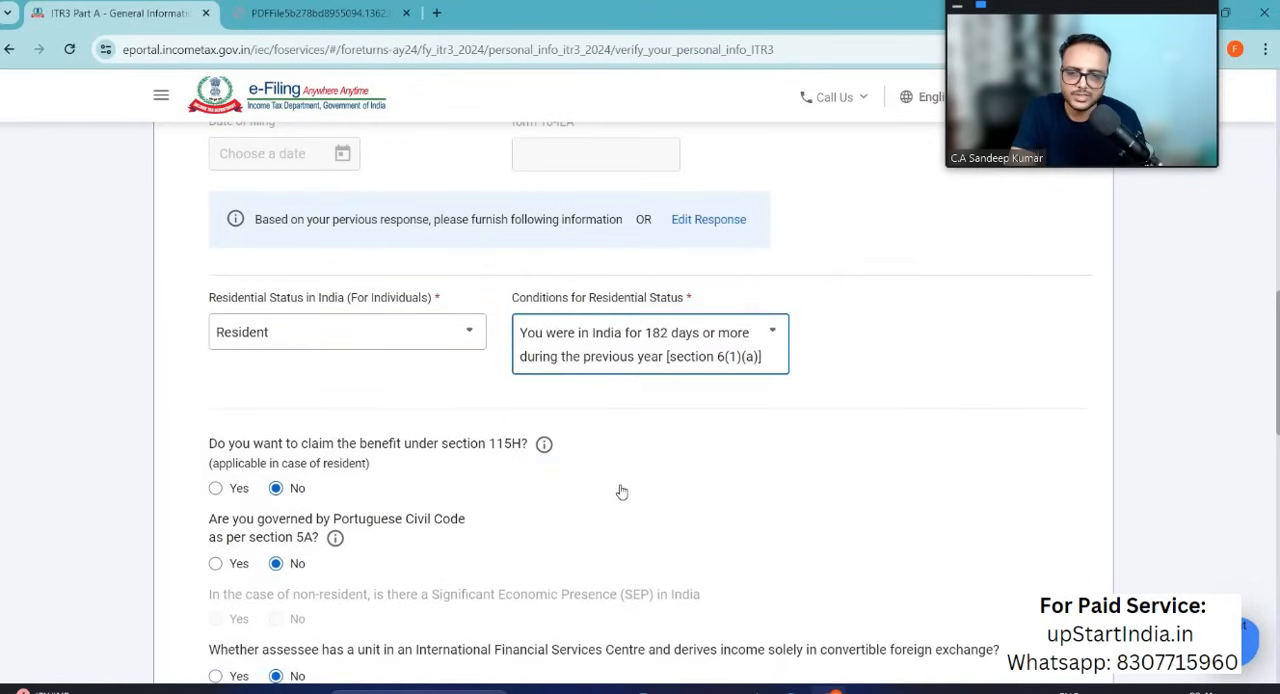
Step: Check the section 115H, Portuguese Civil Code and International Financial Services Centre answers, and answer No to being an FPI
scroll(617, 491, "down", 1)
scroll(617, 491, "up", 1)
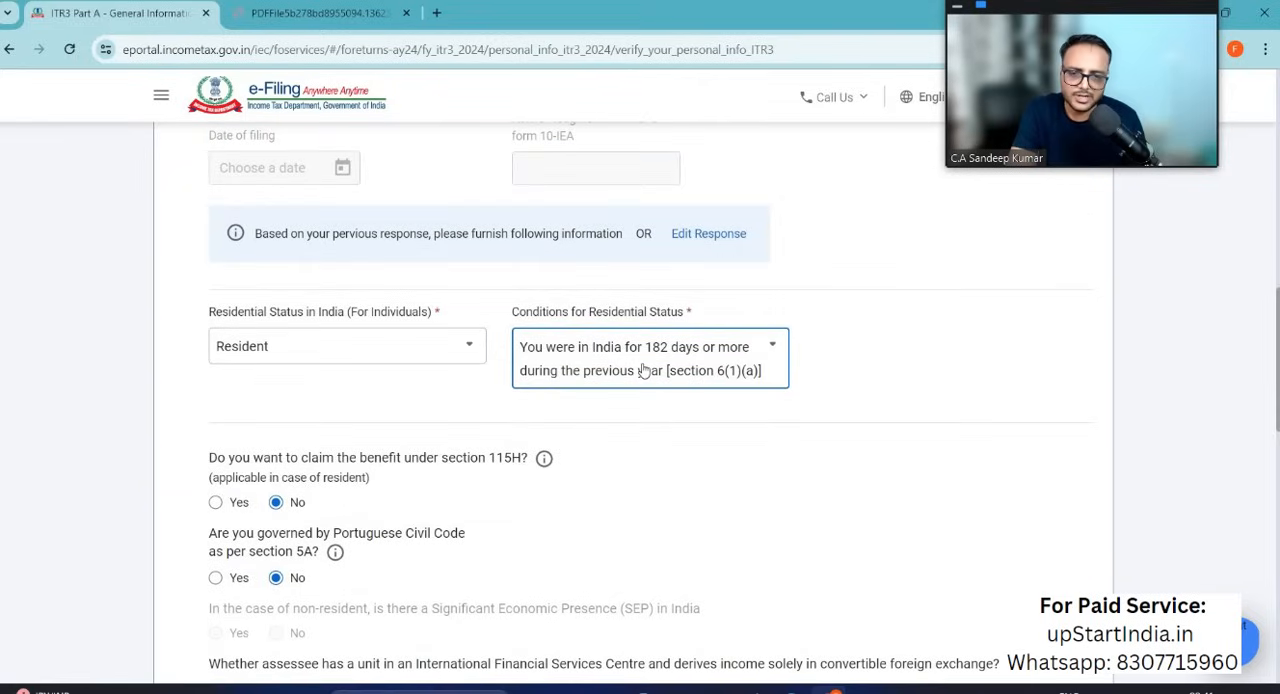
scroll(539, 535, "down", 1)
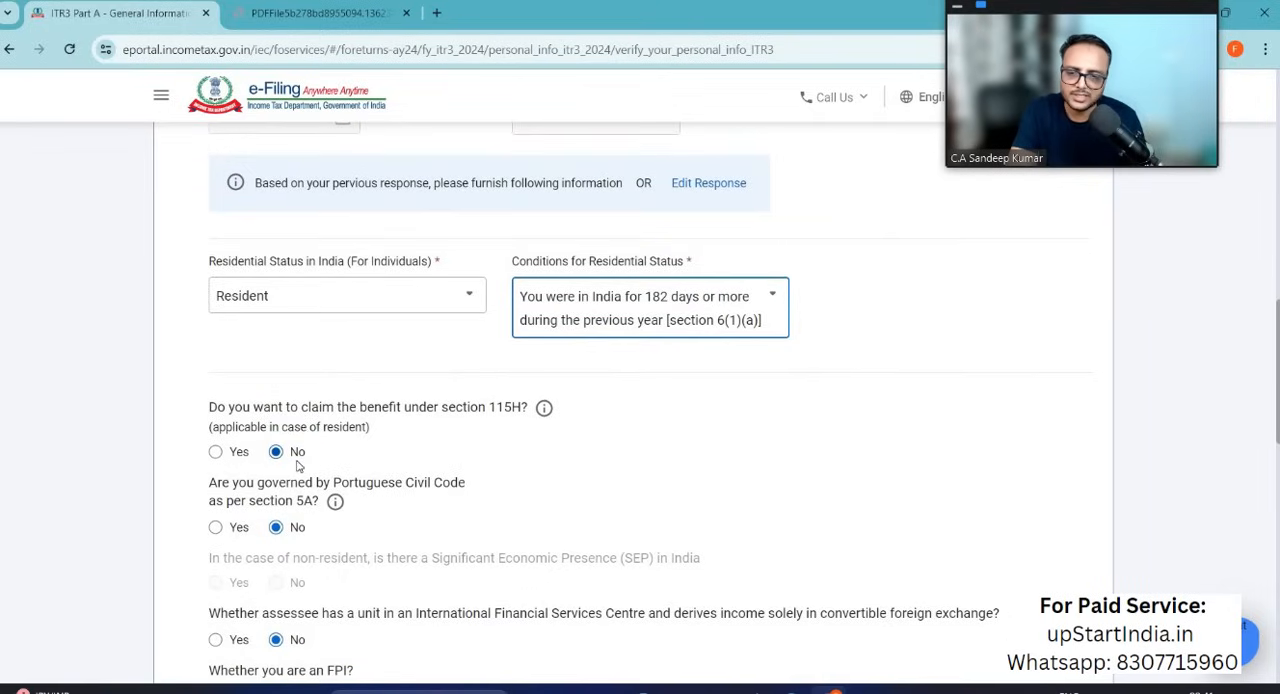
scroll(417, 493, "down", 3)
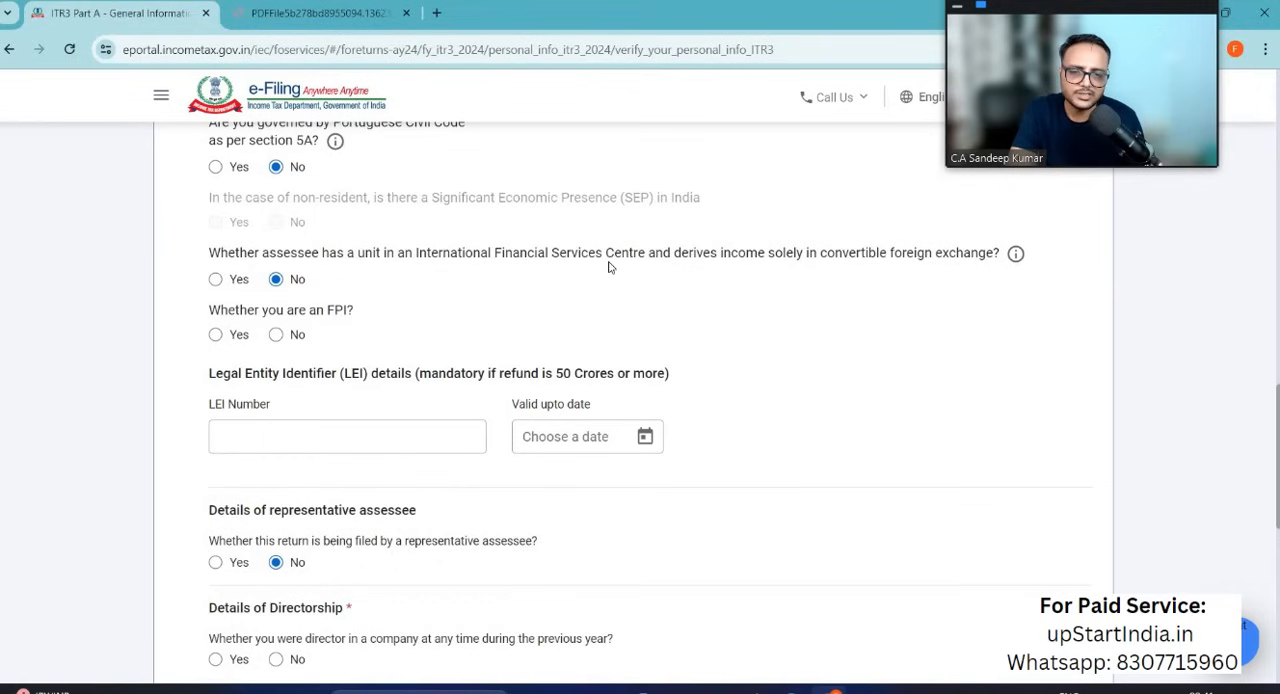
left_click(276, 334)
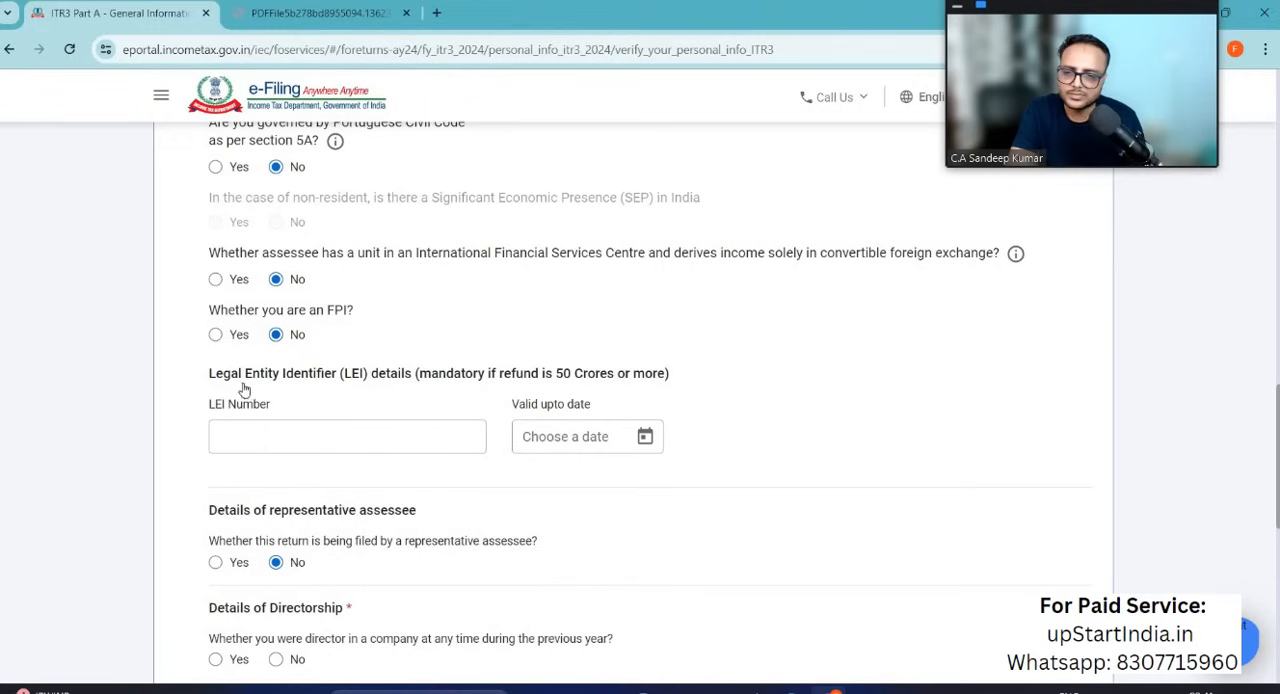
Step: Answer No to having been a company director and No to having been a partner in a firm
scroll(449, 418, "down", 2)
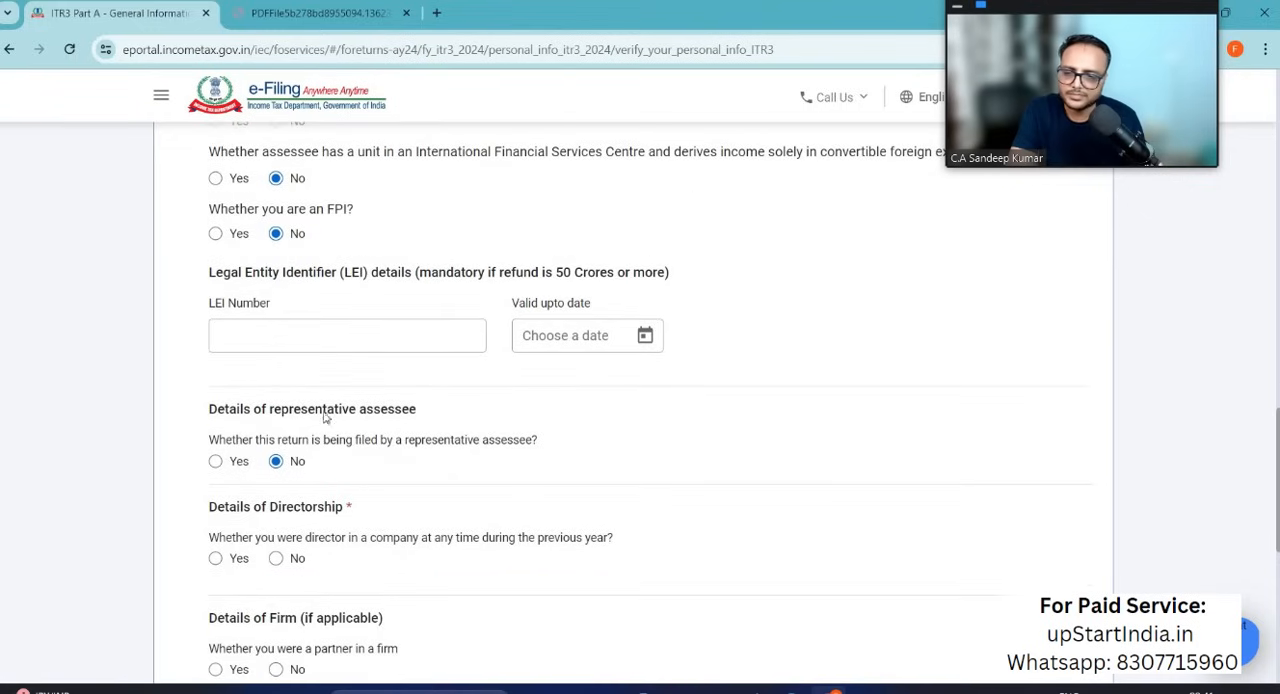
left_click(277, 559)
scroll(279, 563, "down", 1)
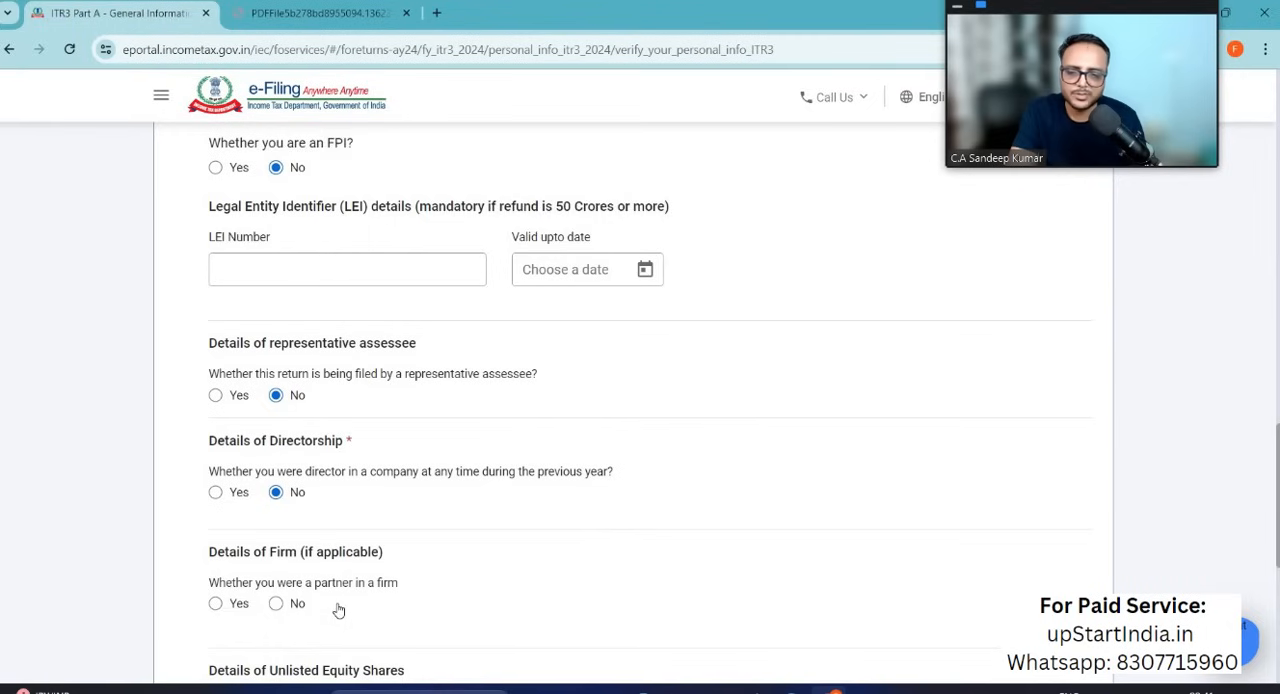
left_click(276, 604)
scroll(449, 614, "down", 1)
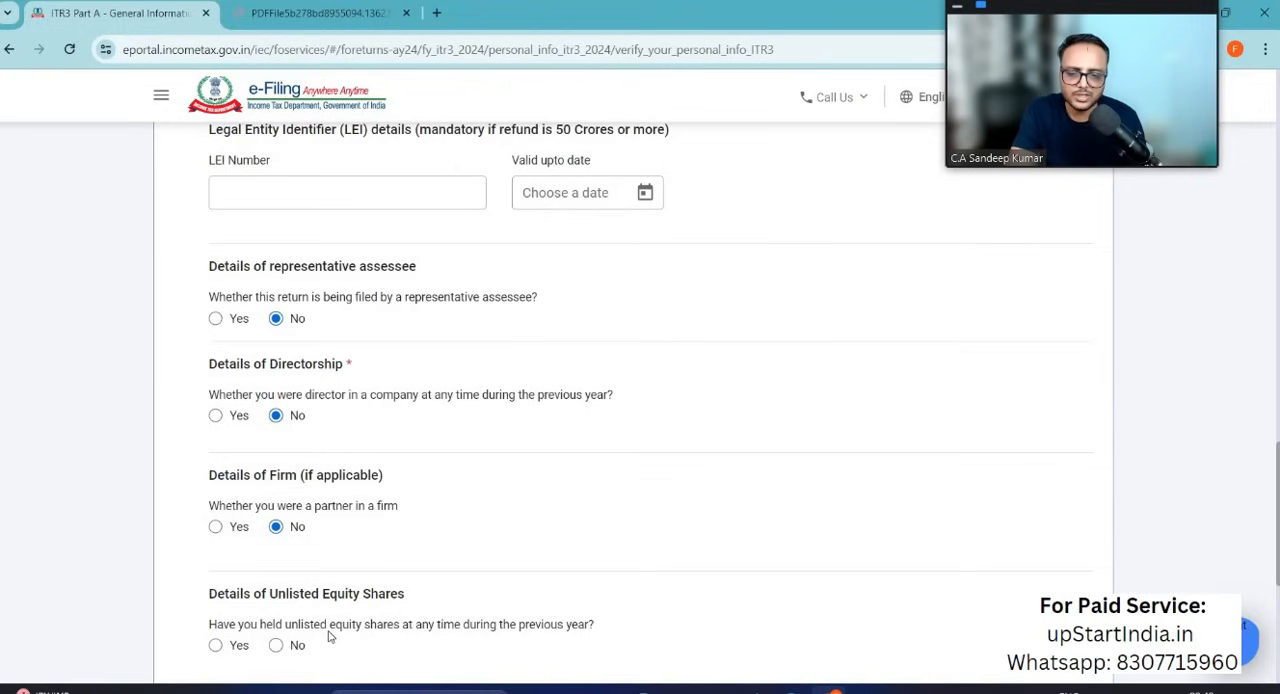
Step: Answer No to having held unlisted equity shares during the previous year, and open the Audit Information section
left_click(277, 648)
scroll(183, 368, "down", 5)
left_click(183, 368)
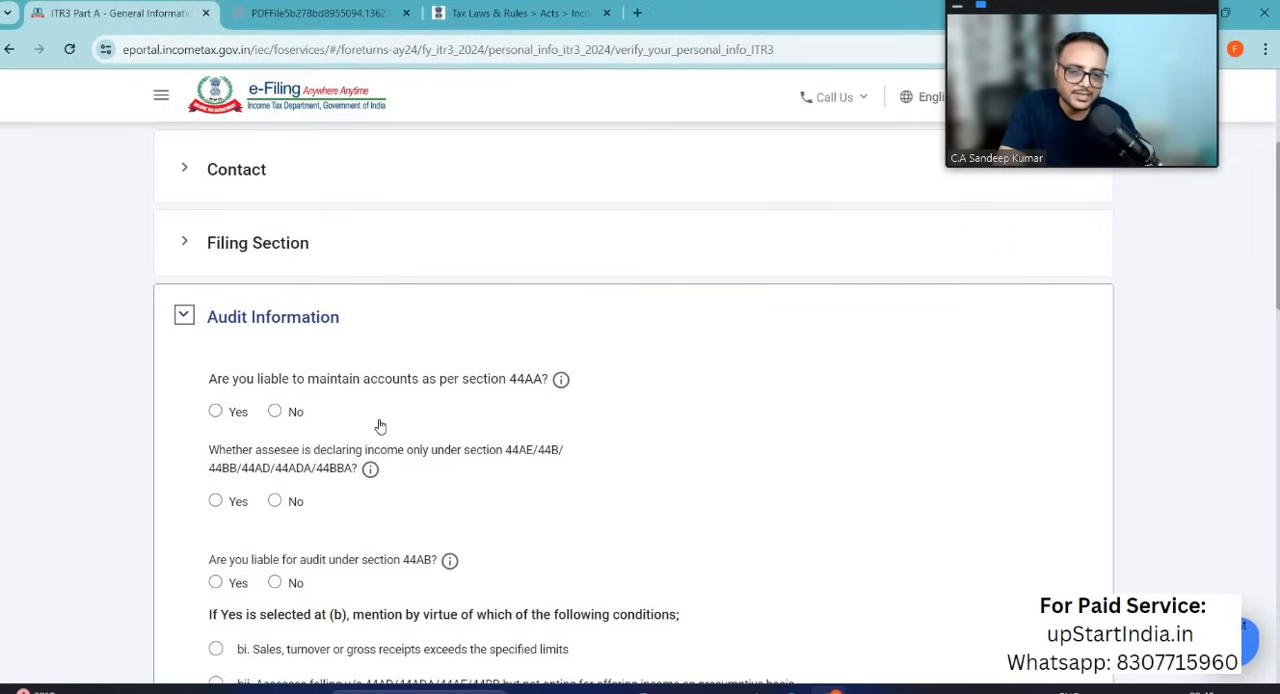
Step: Switch to the Income Tax Act page and read which professions and businesses section 44AA covers for maintenance of accounts
left_click(545, 16)
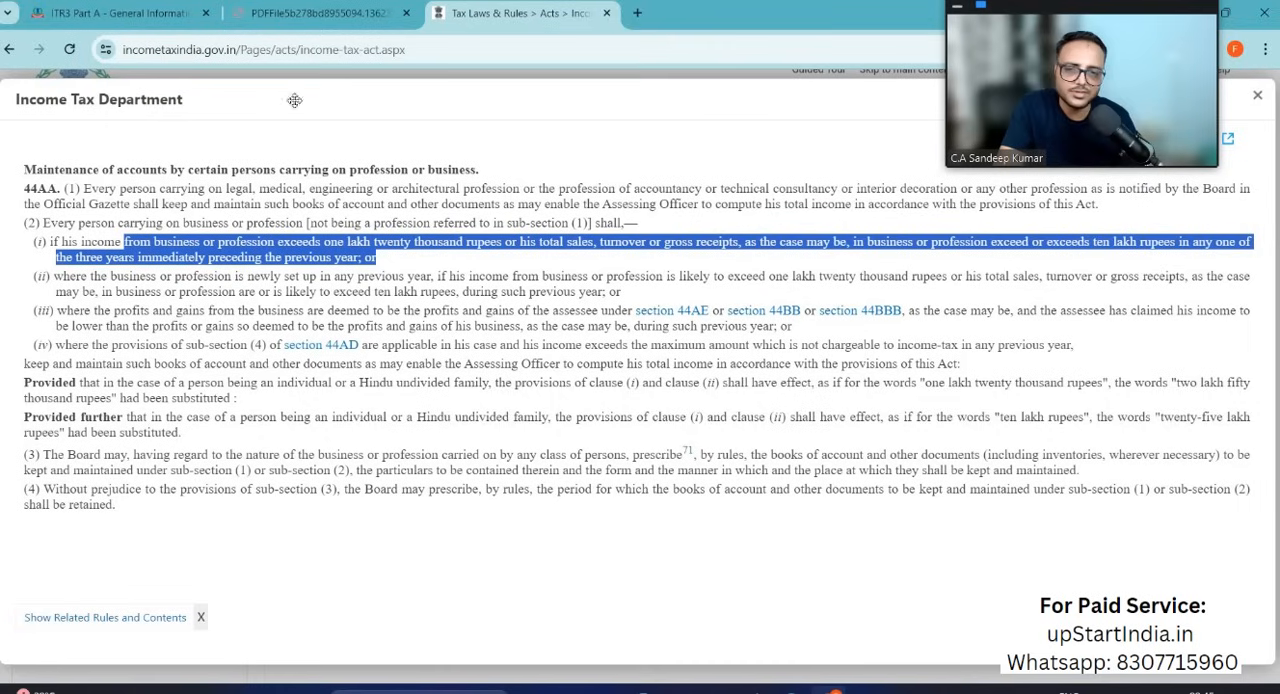
left_click_drag(24, 170, 230, 170)
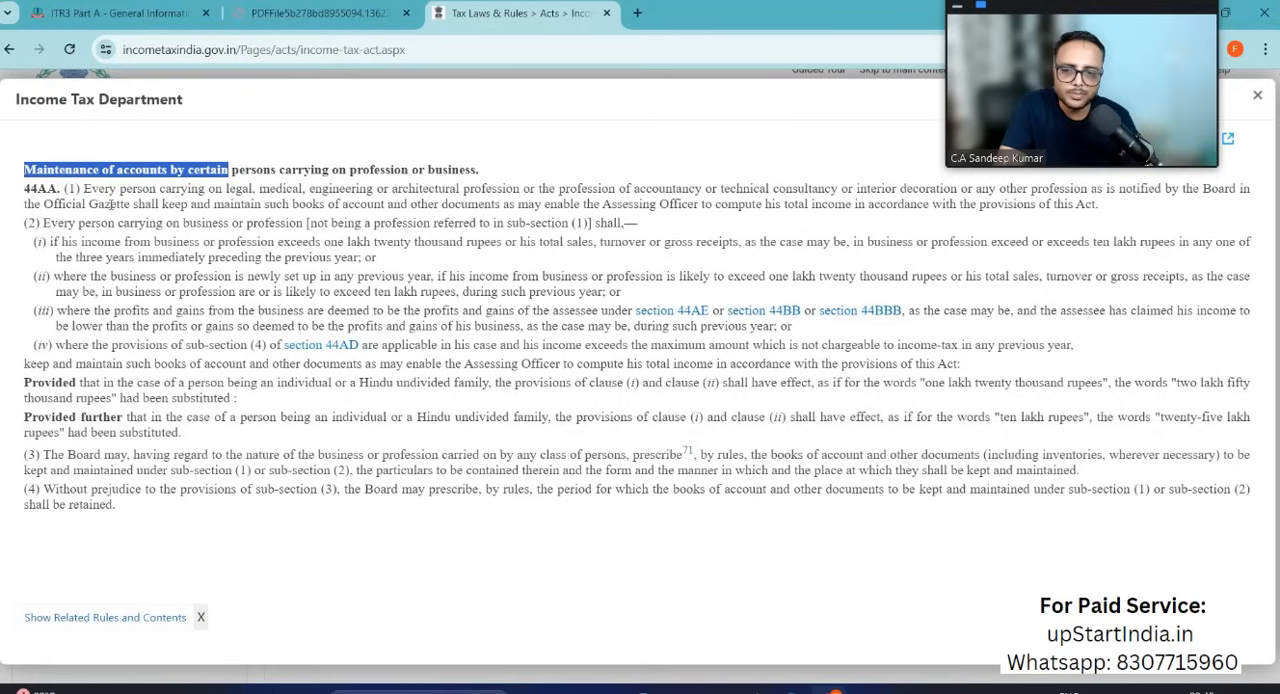
left_click(111, 205)
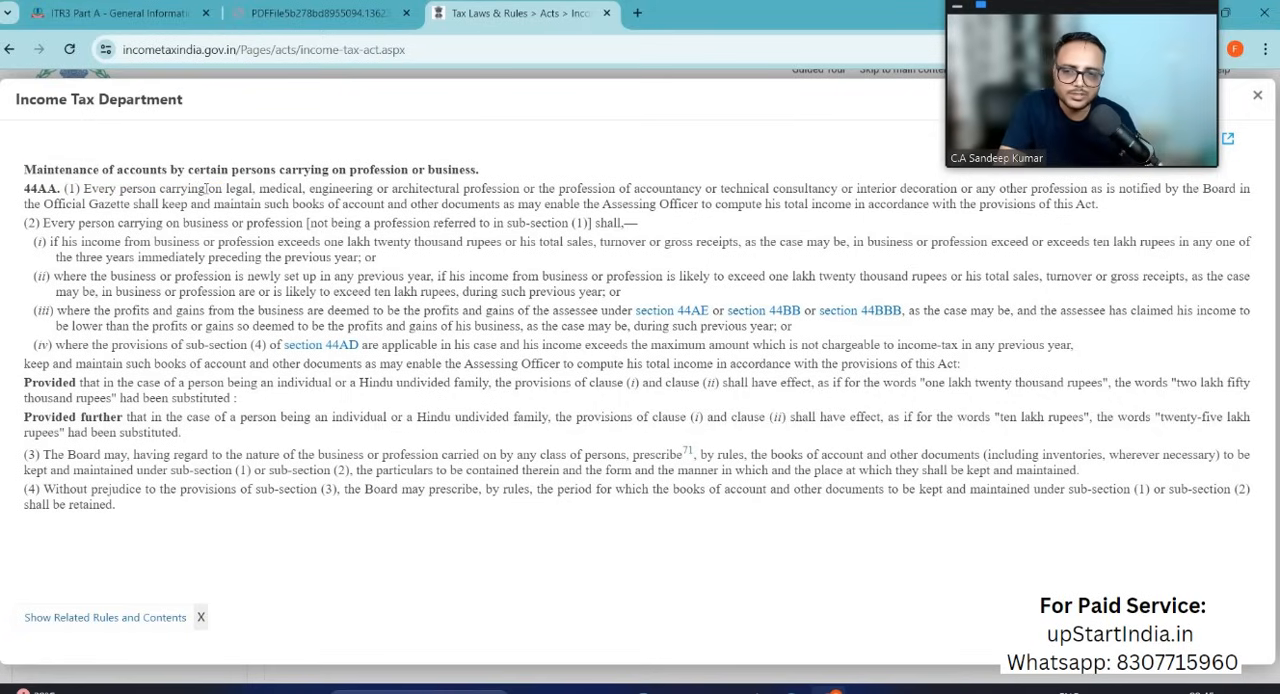
left_click_drag(228, 189, 558, 190)
left_click_drag(636, 189, 918, 189)
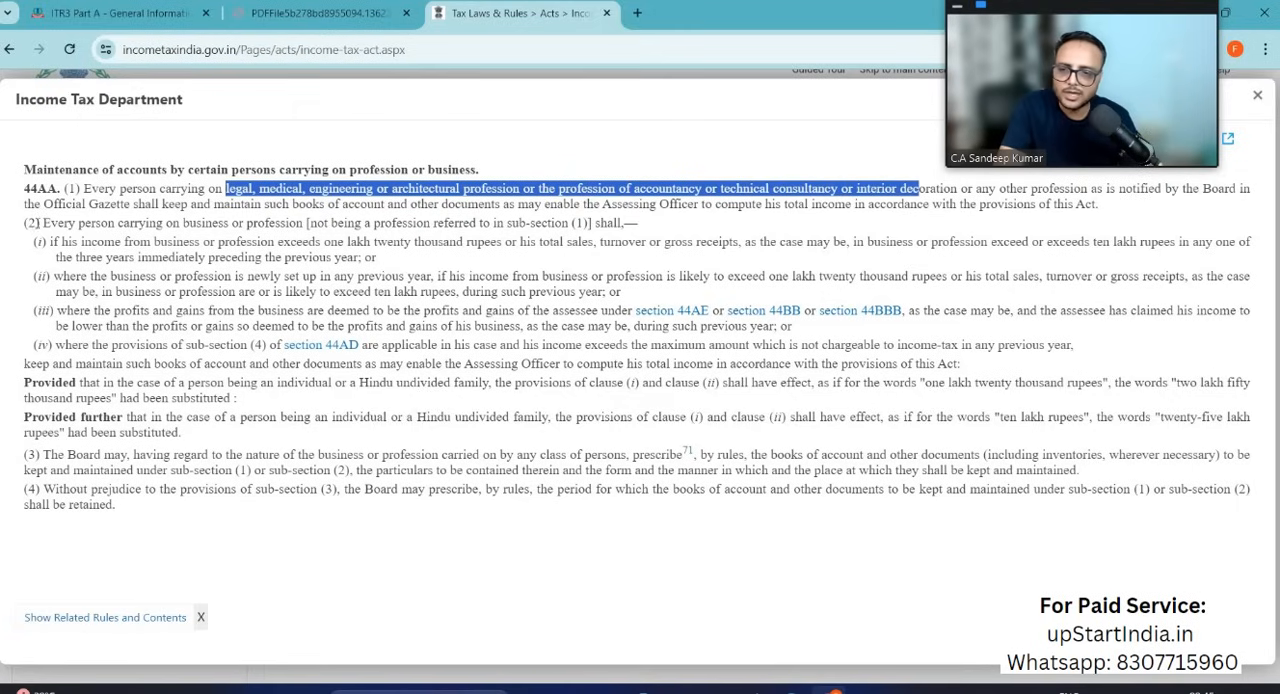
left_click_drag(36, 224, 568, 224)
left_click_drag(259, 189, 308, 205)
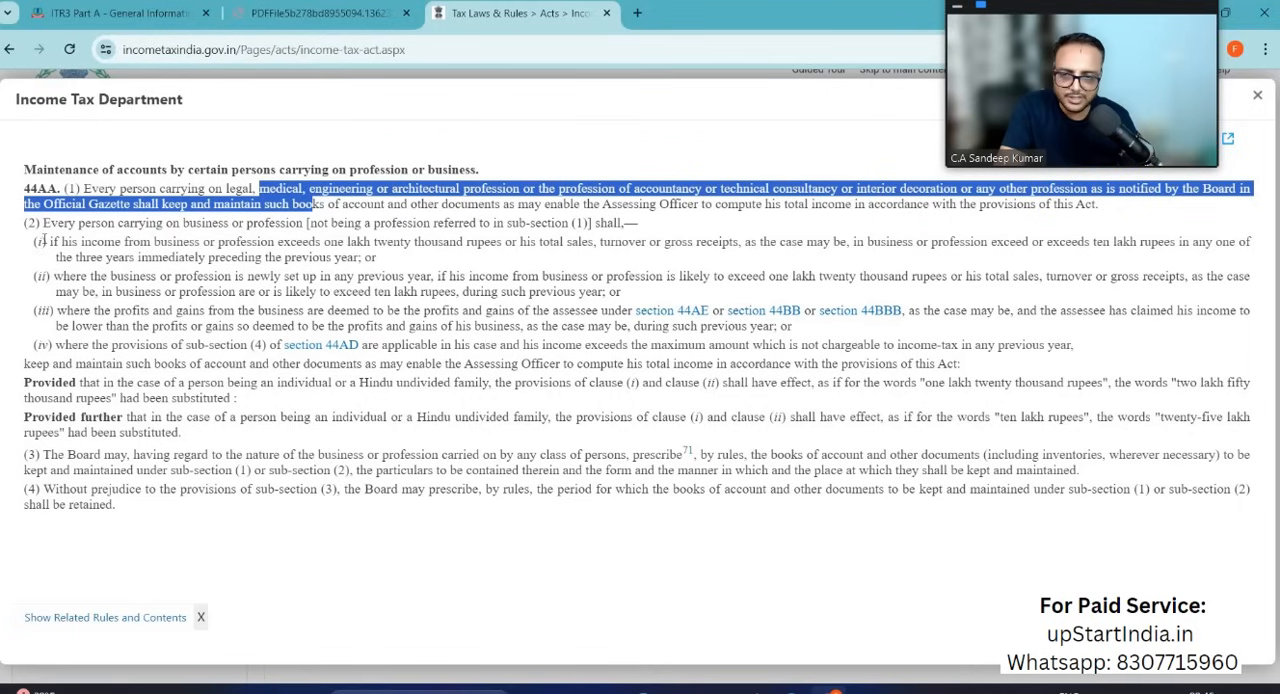
Step: Read the income and turnover limits in section 44AA sub-section (2) that make bookkeeping mandatory for a business
left_click_drag(47, 241, 465, 360)
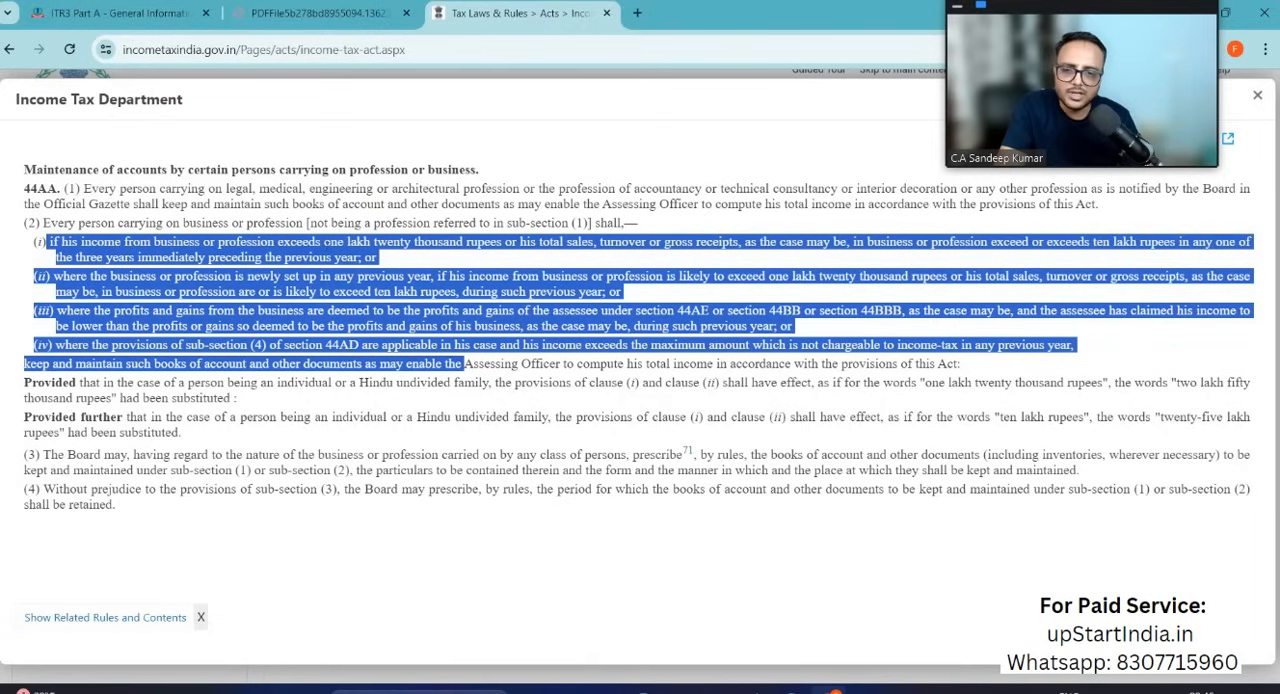
left_click(68, 245)
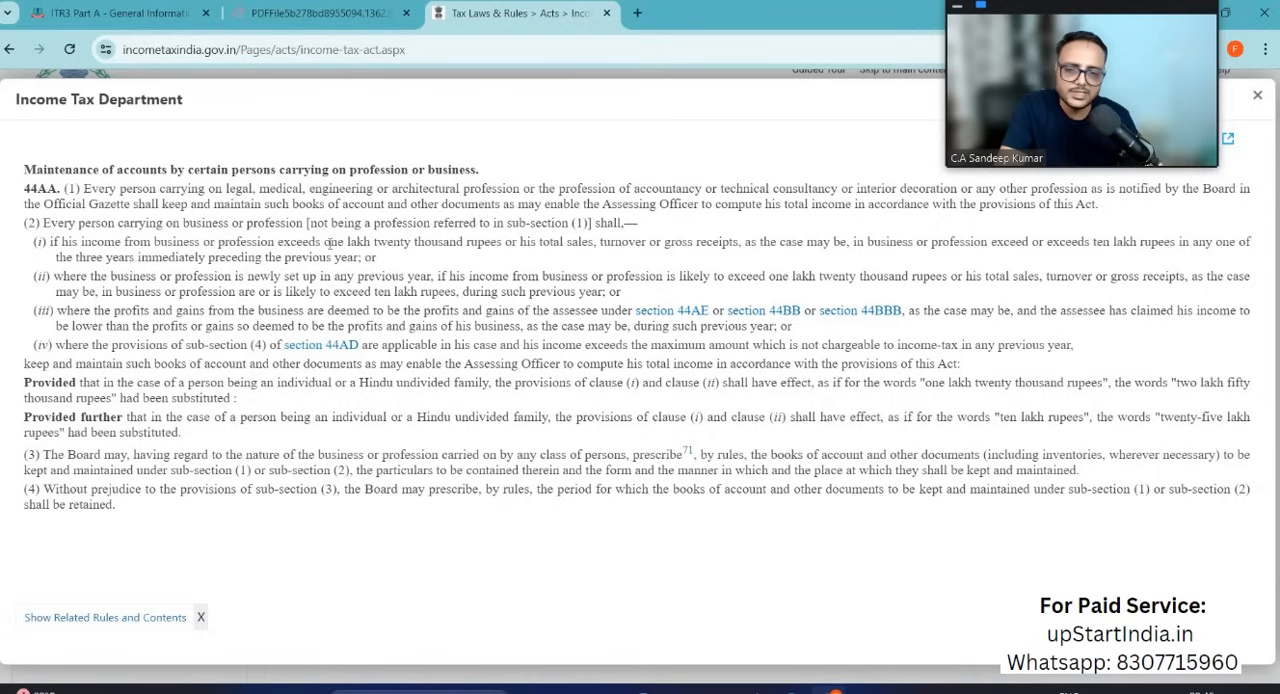
left_click_drag(330, 243, 598, 243)
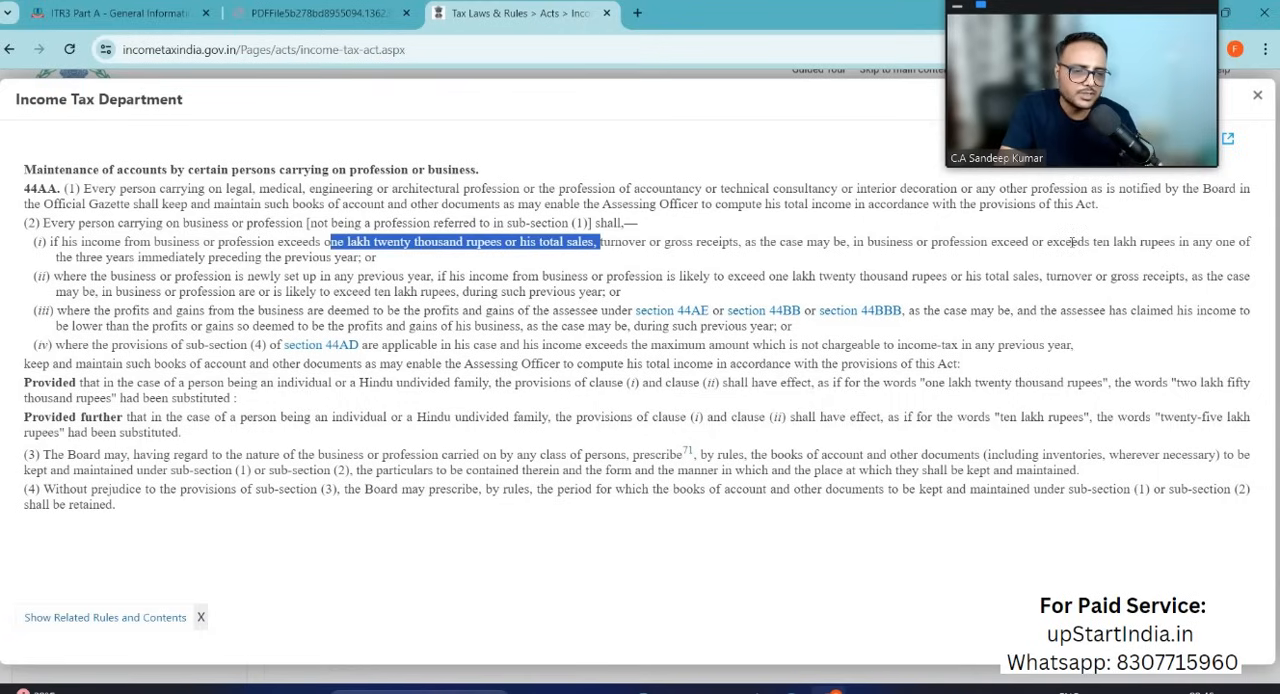
left_click_drag(1070, 243, 1178, 243)
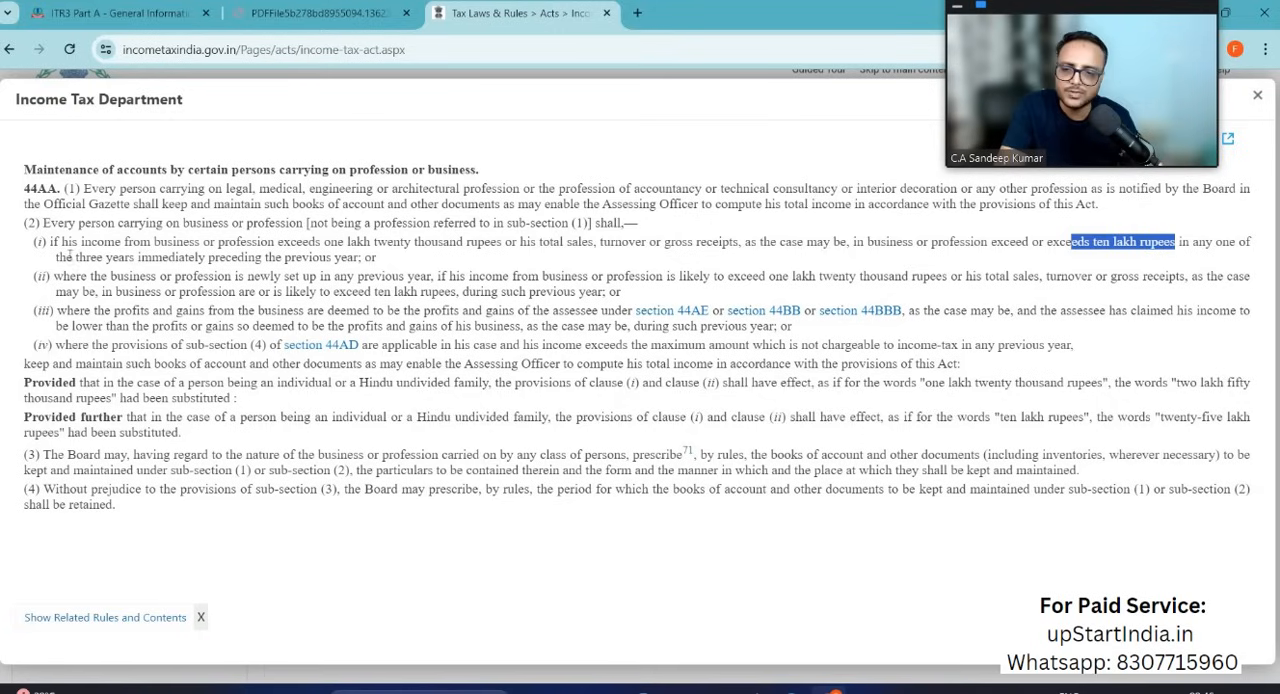
left_click_drag(66, 257, 514, 242)
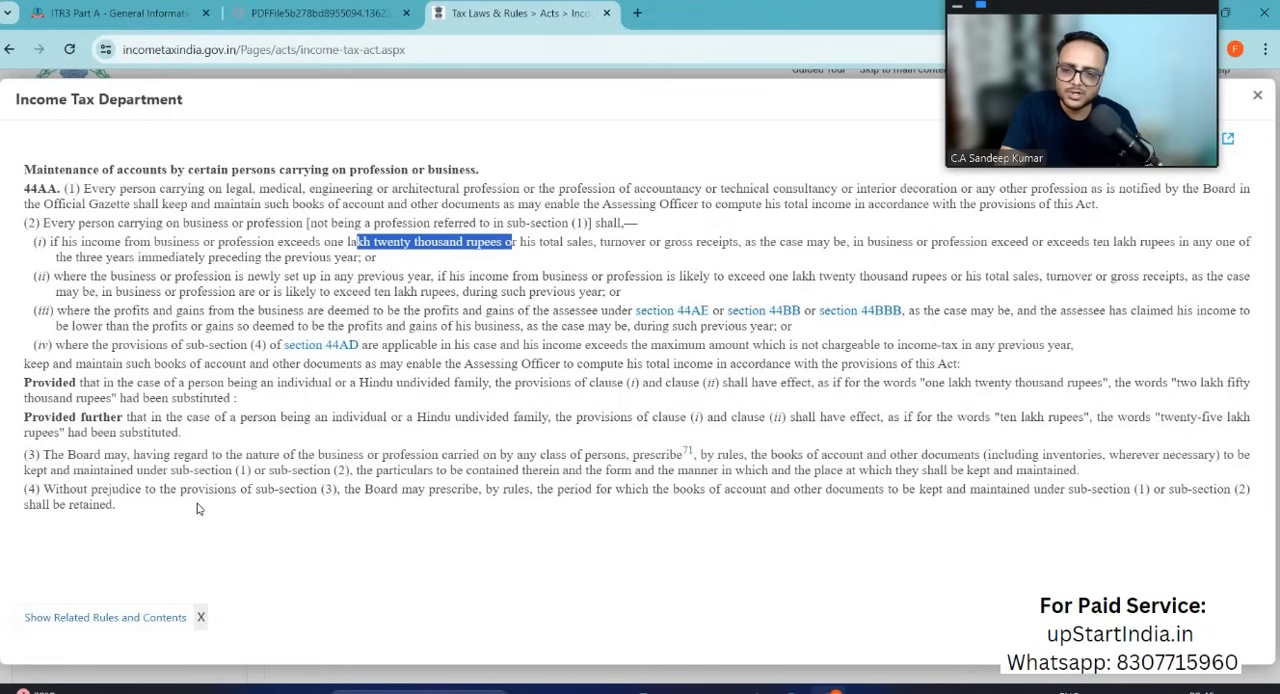
Step: Back in the ITR-3 form, answer Yes to maintaining accounts under section 44AA and No to declaring income only under 44AE/44B/44BB/44AD/44ADA/44BBA
key("ctrl+Tab")
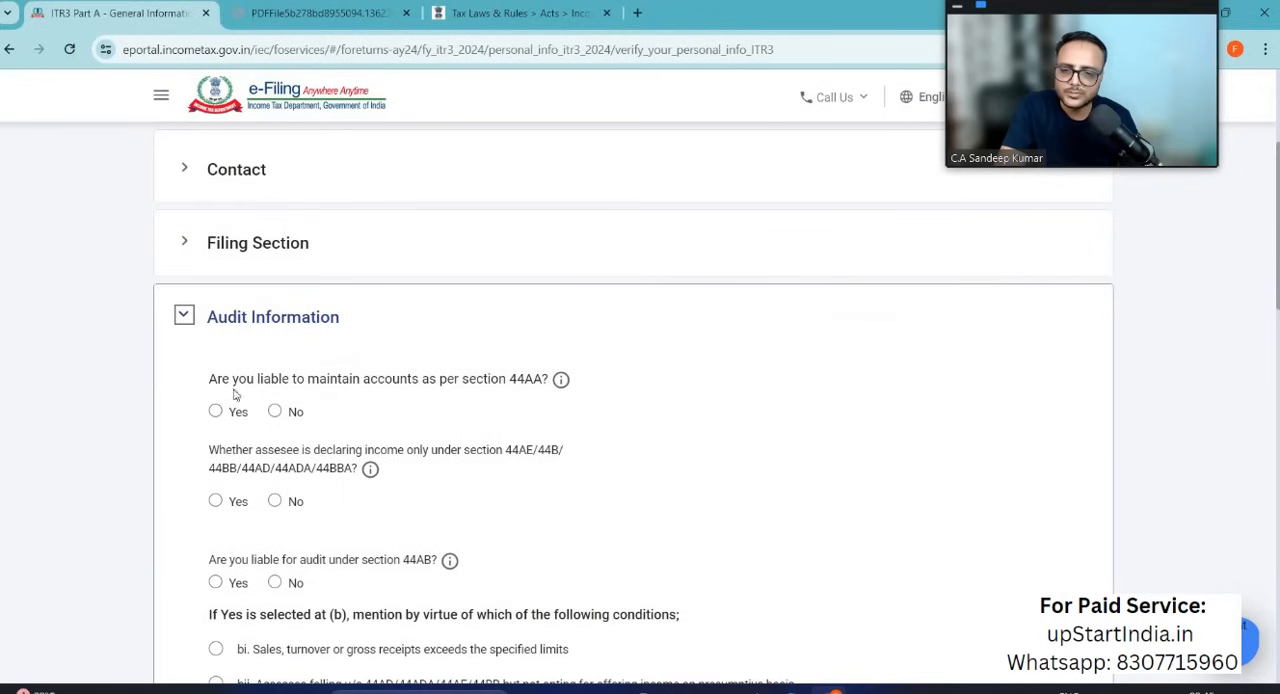
left_click(216, 412)
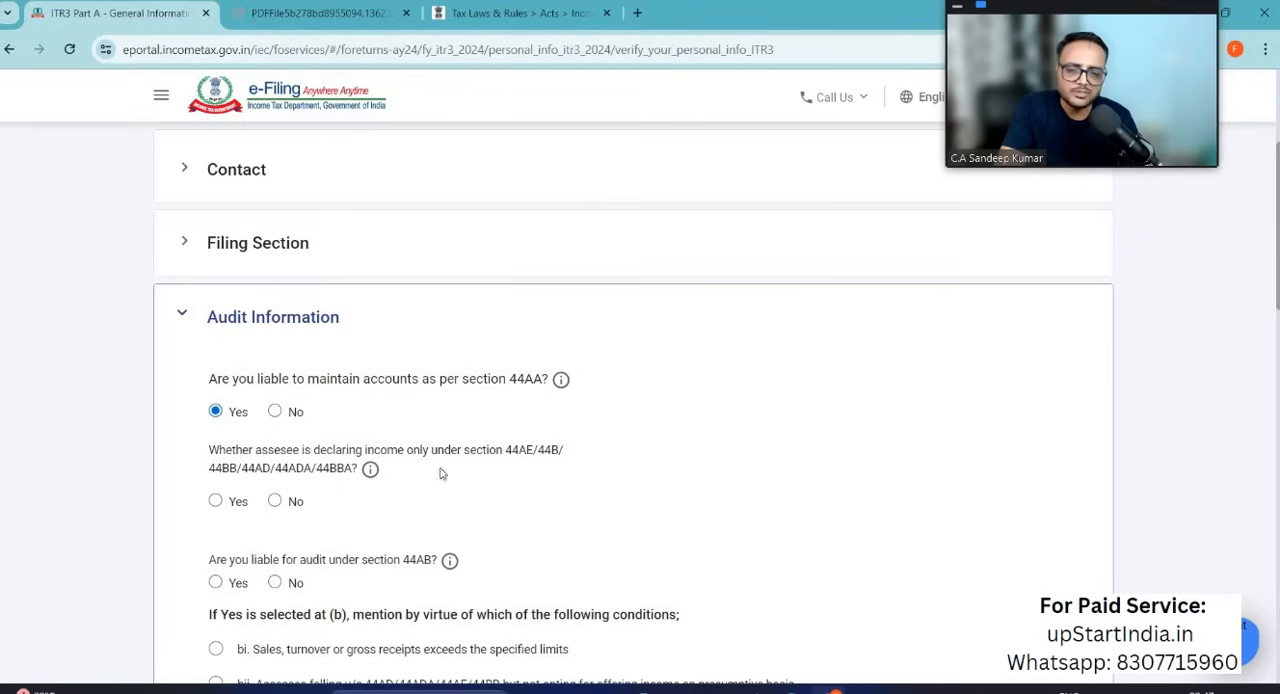
left_click(275, 501)
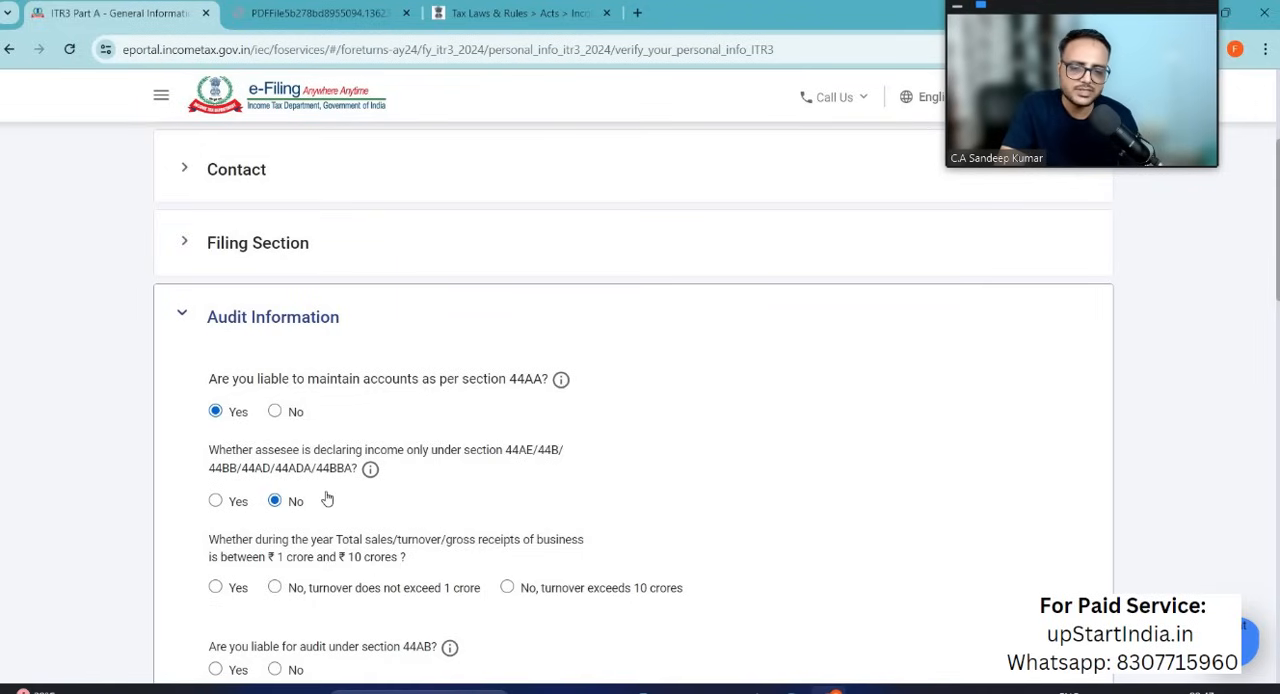
Step: Declare that turnover does not exceed 1 crore and answer No to being liable for audit under section 44AB
scroll(327, 498, "down", 1)
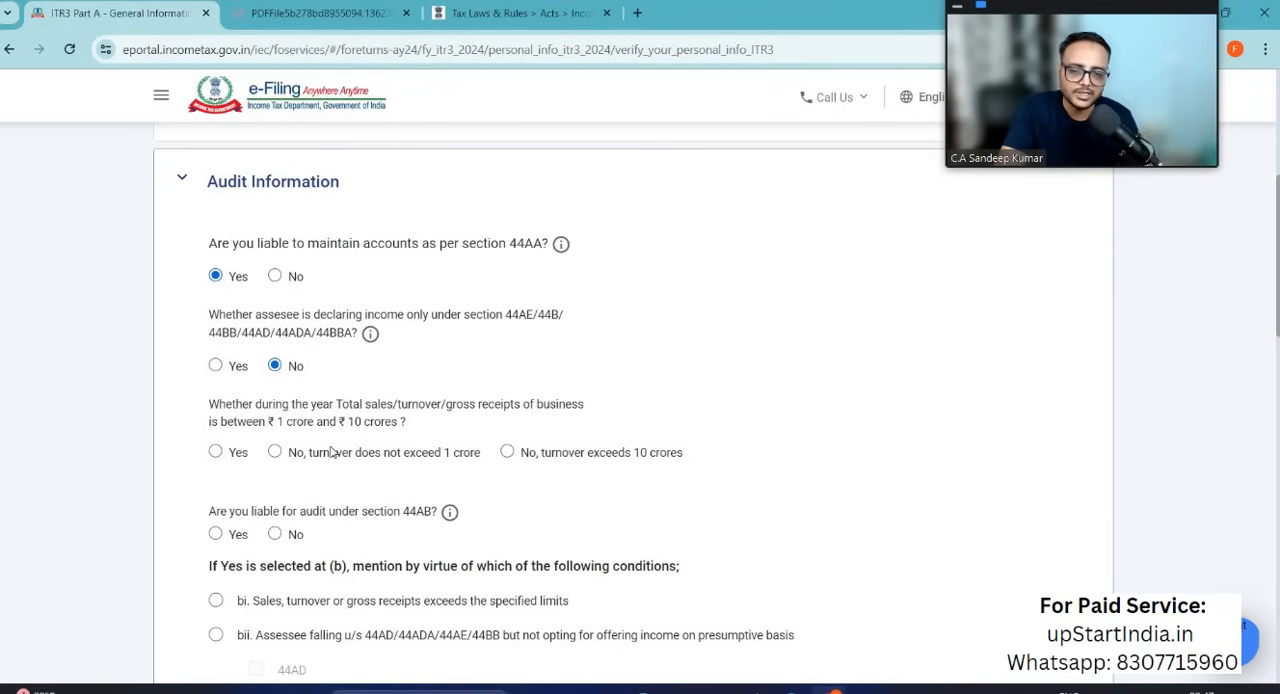
left_click(274, 453)
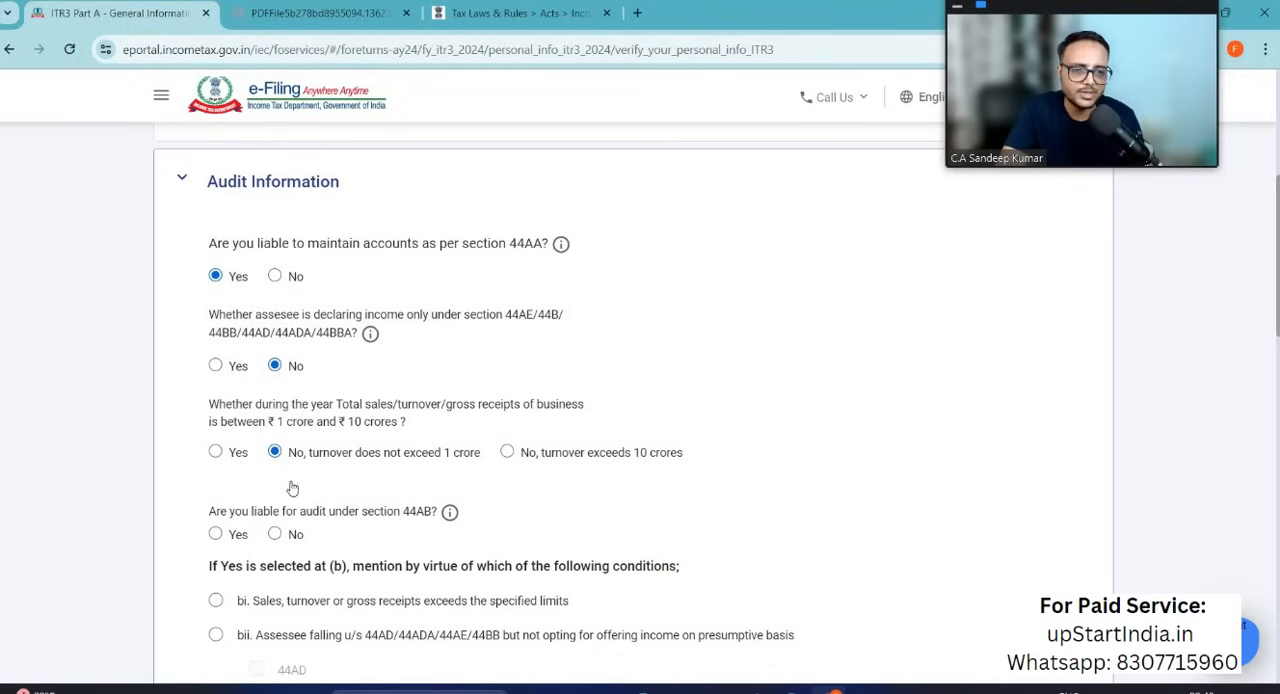
left_click(275, 535)
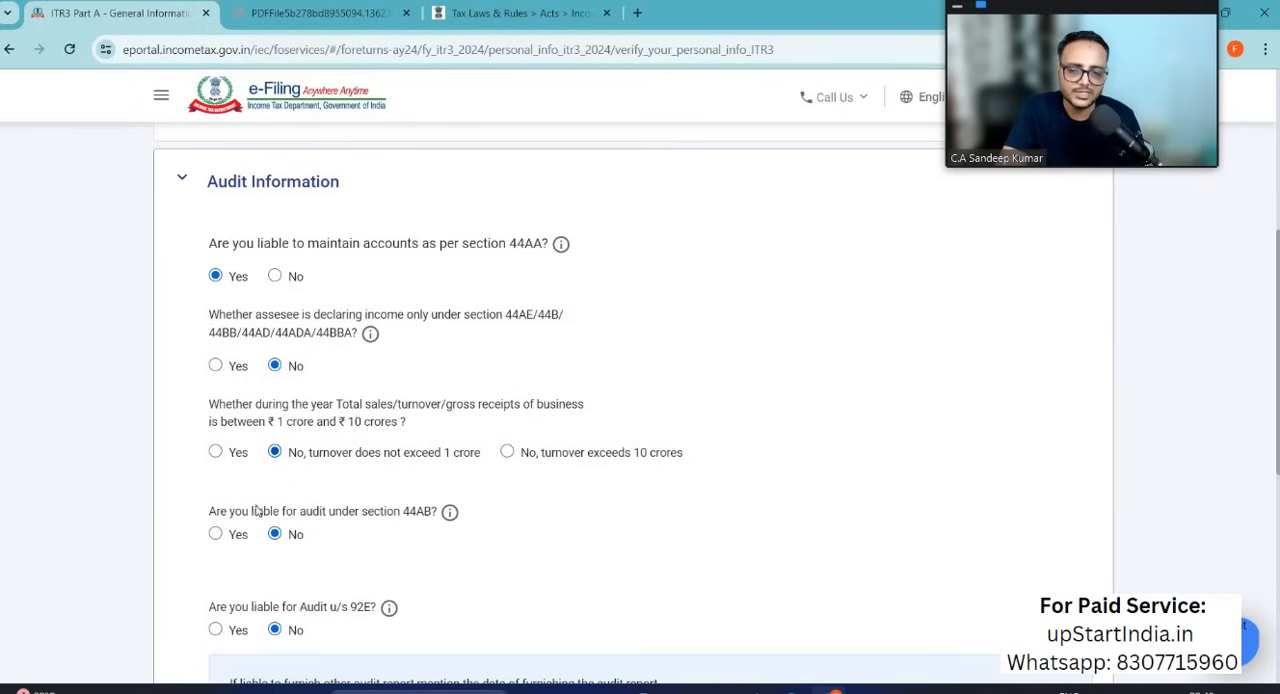
Step: Answer No to being liable to furnish any other audit report, and save the audit information
scroll(377, 530, "down", 2)
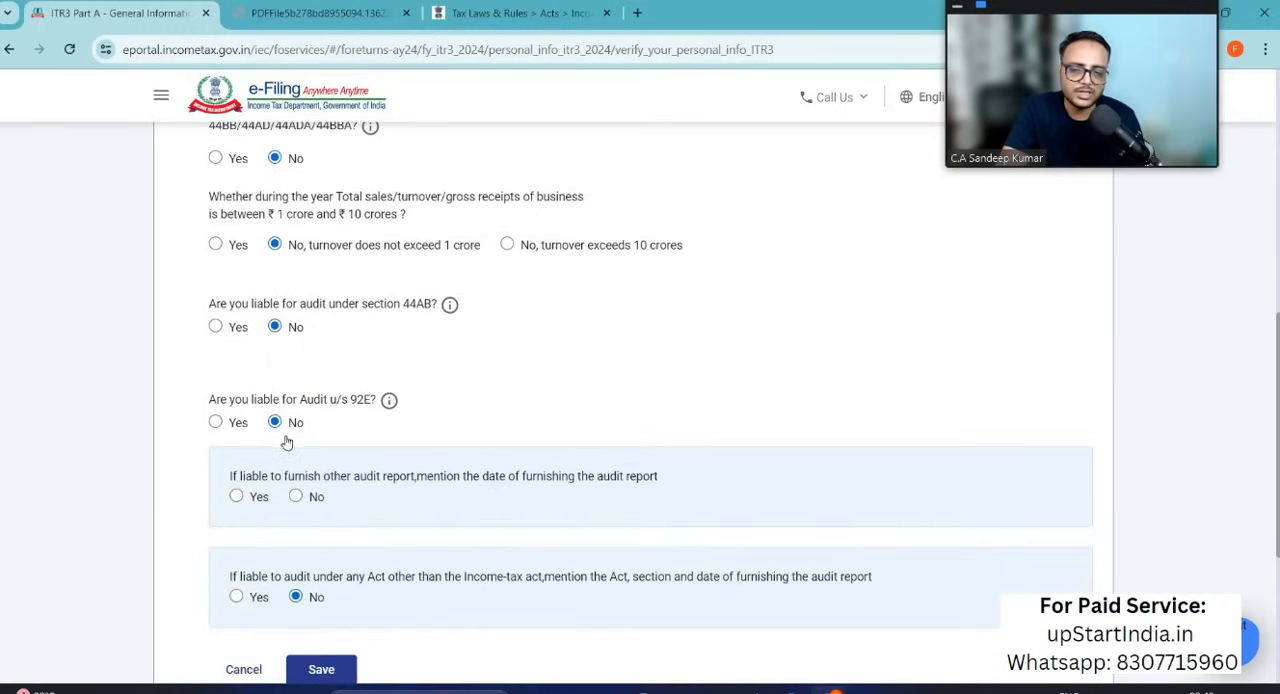
scroll(318, 515, "down", 1)
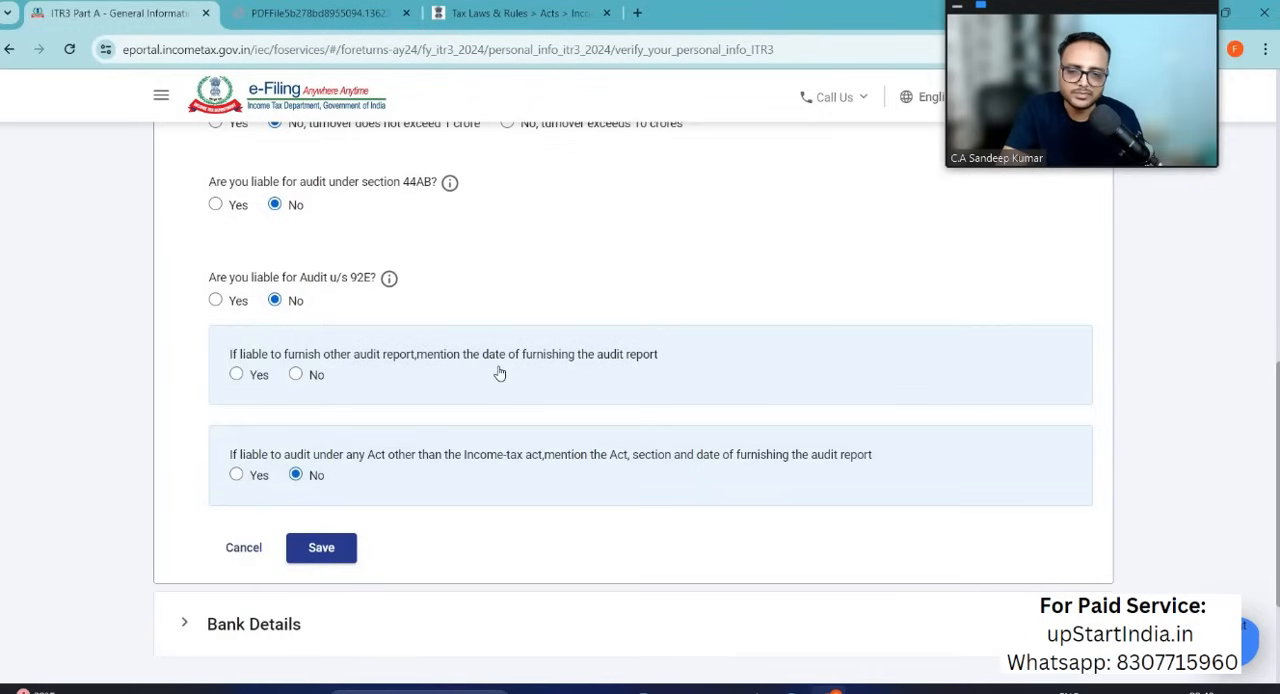
left_click(296, 374)
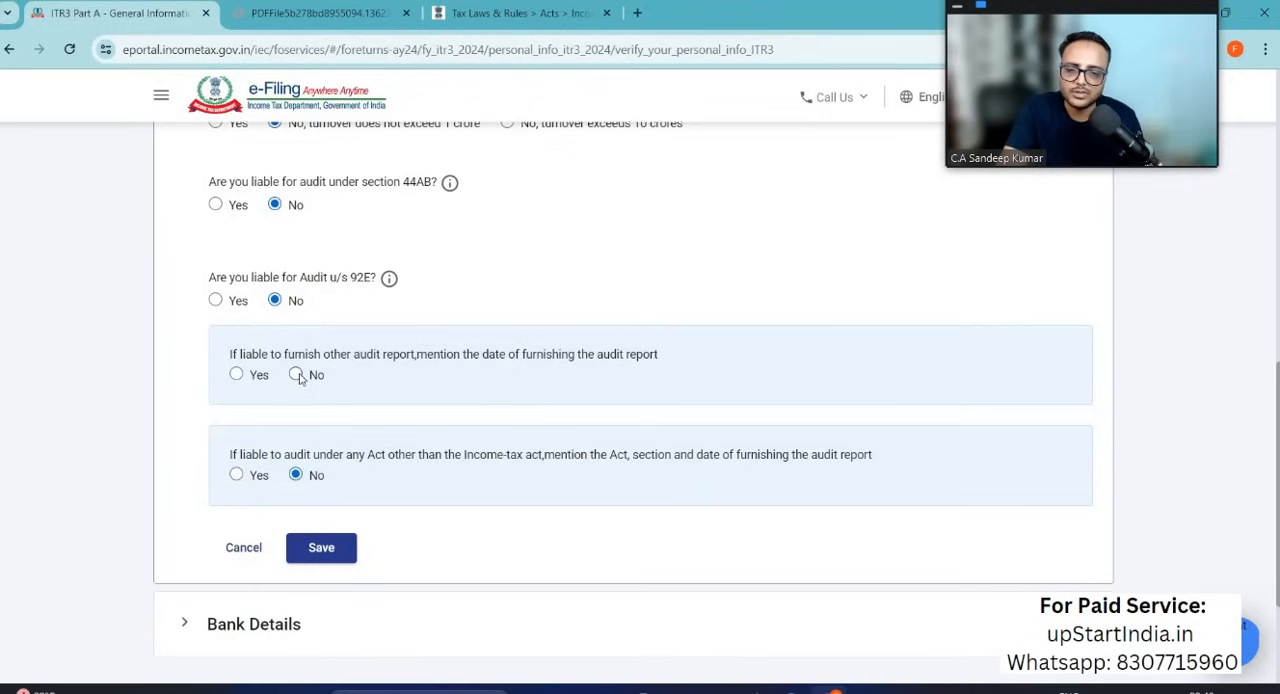
scroll(365, 450, "down", 2)
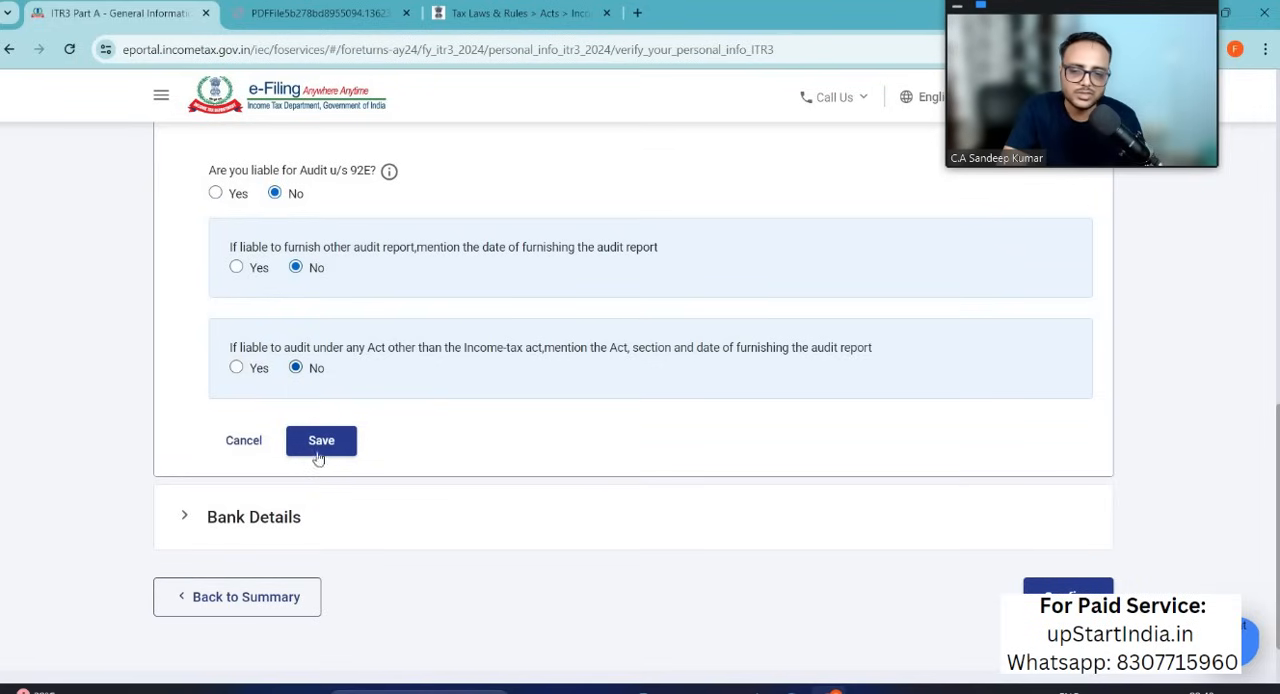
Step: Check the Bank Details section and confirm the Part A - General schedule
left_click(358, 510)
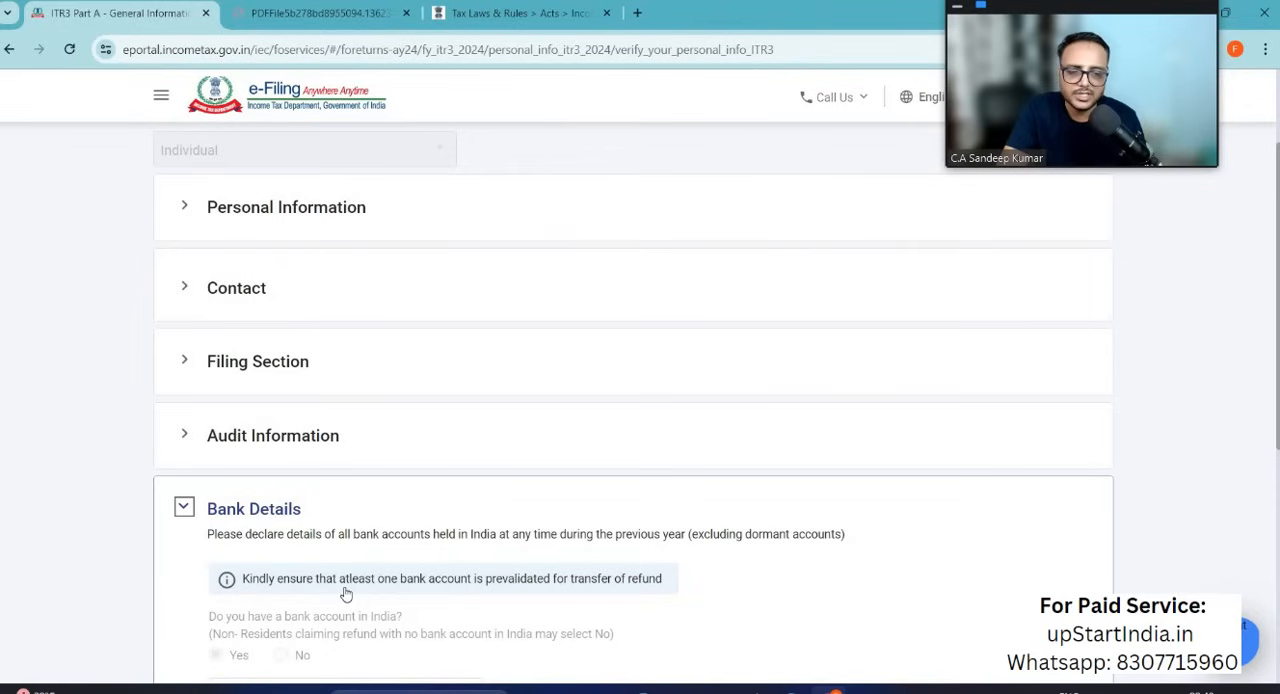
left_click(1059, 571)
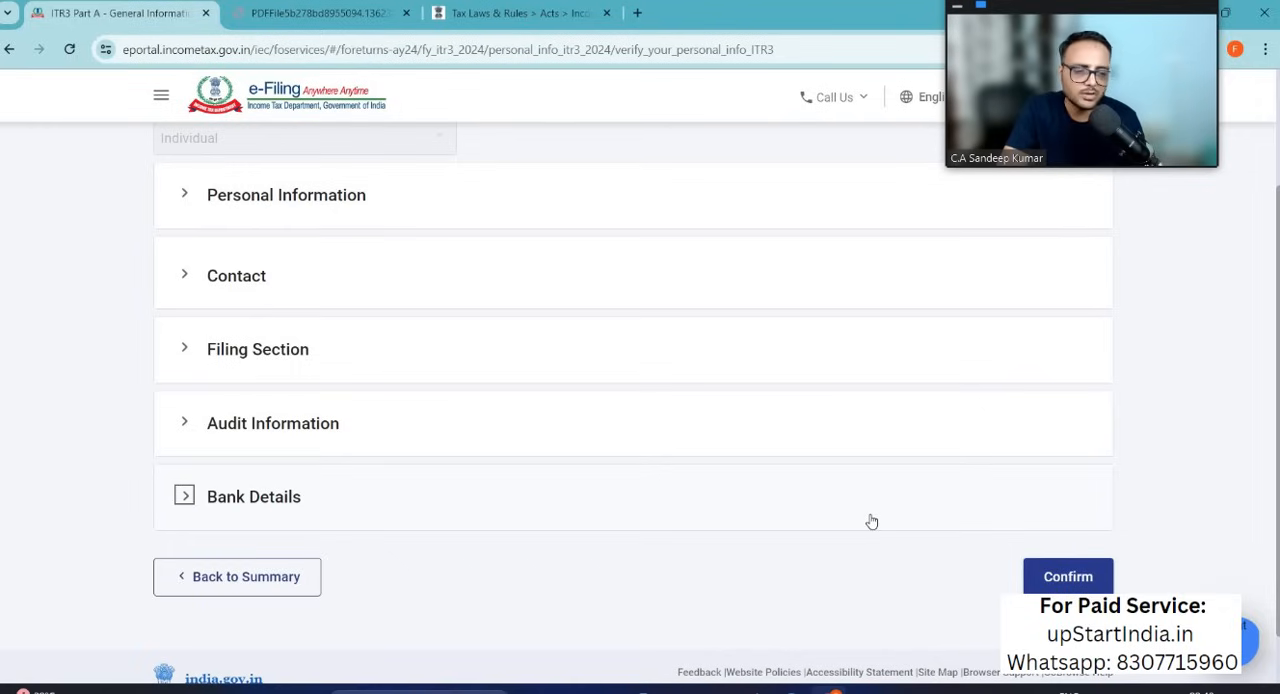
left_click(1063, 578)
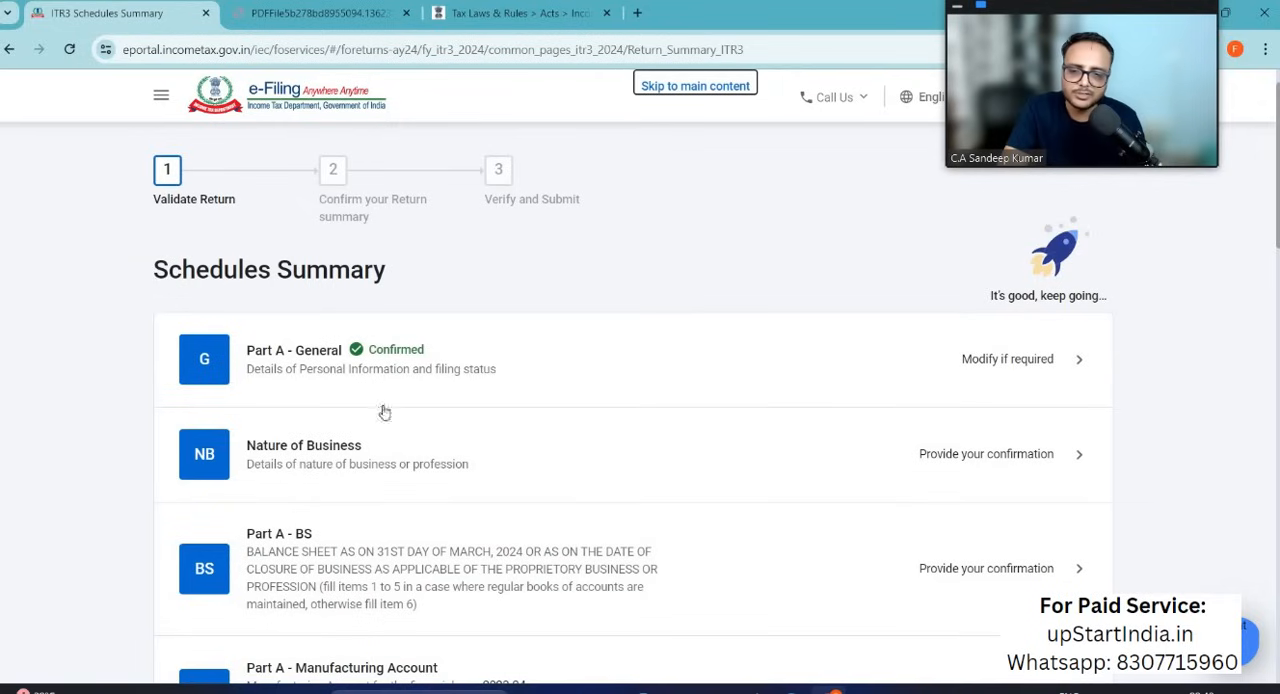
Step: Start a Nature of Business entry and choose the code 13018 - Other financial intermediation services n.e.c
left_click(996, 460)
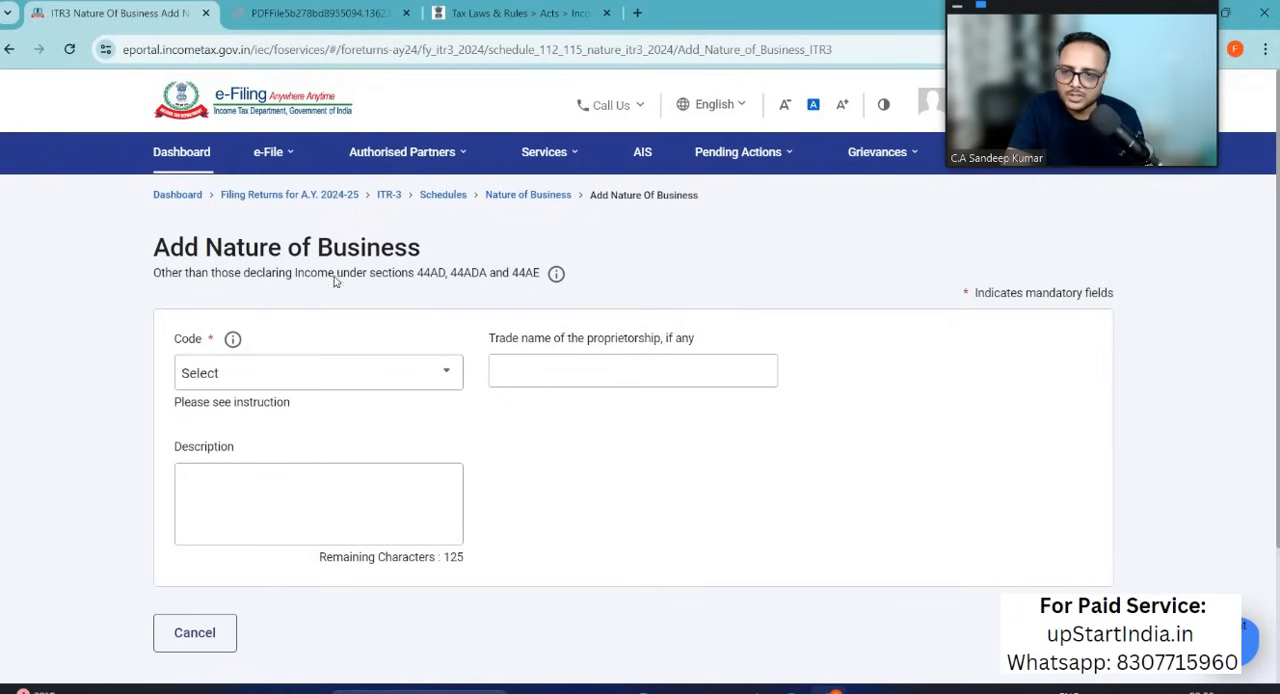
left_click(285, 376)
scroll(277, 543, "down", 3)
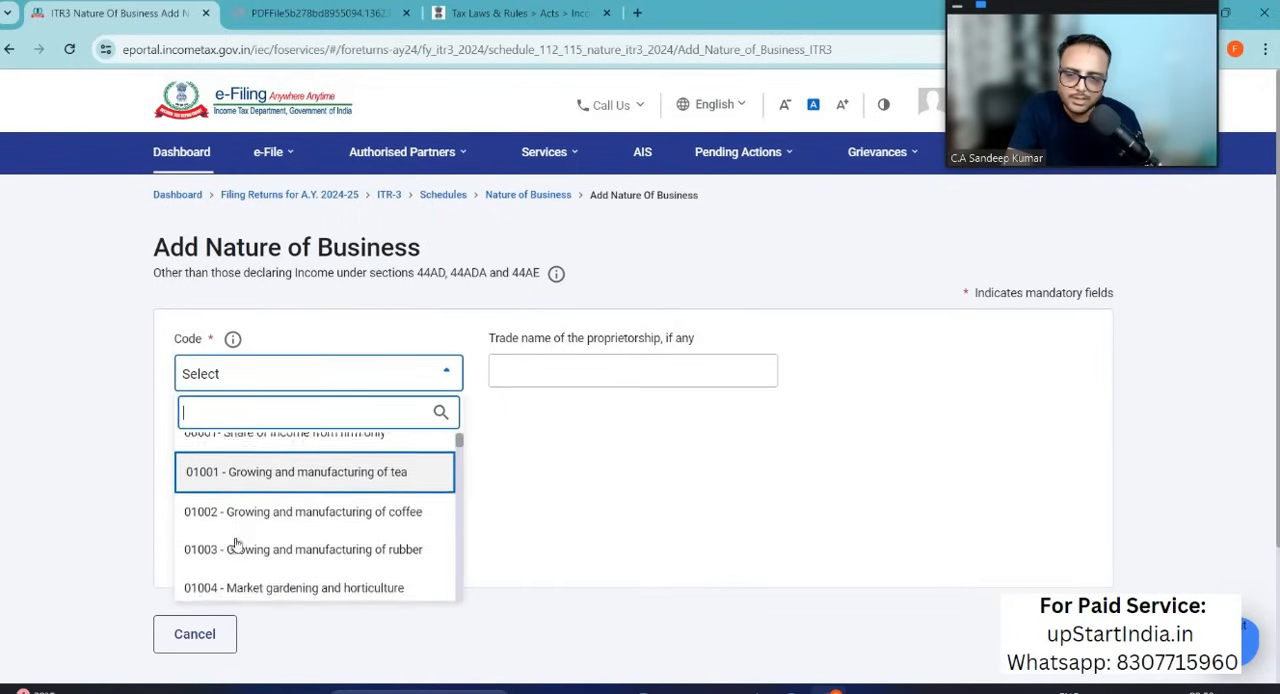
scroll(236, 543, "down", 10)
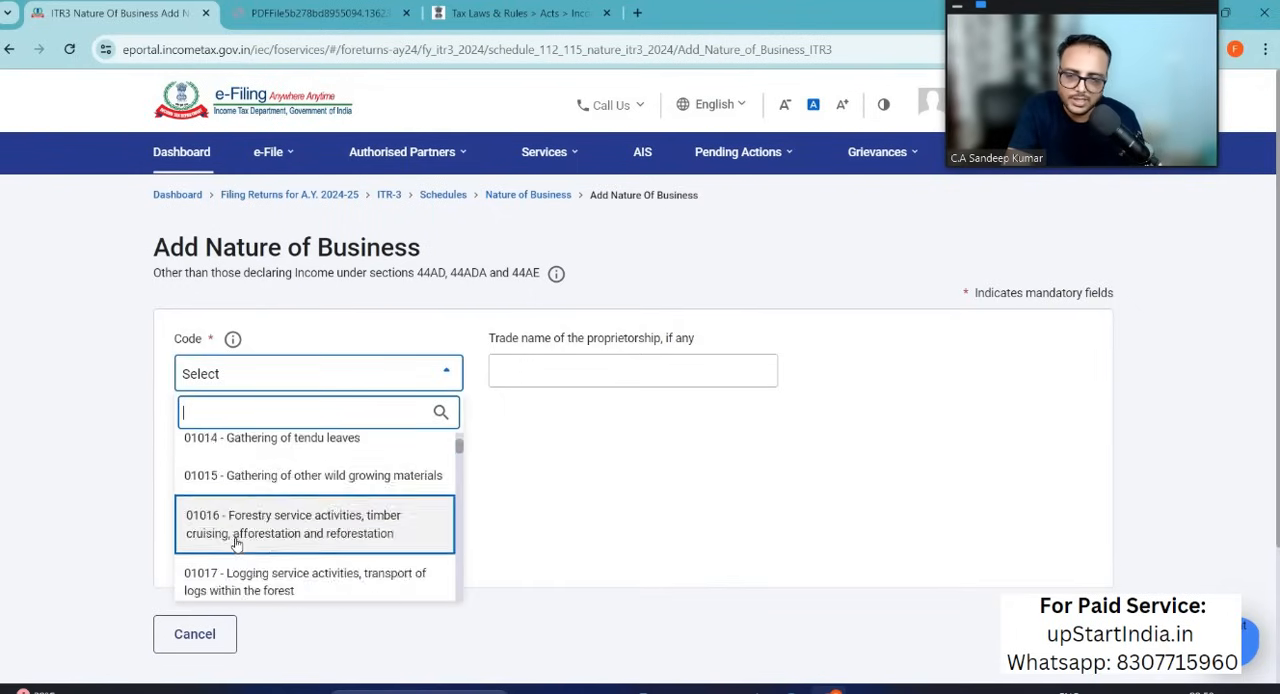
scroll(236, 543, "down", 10)
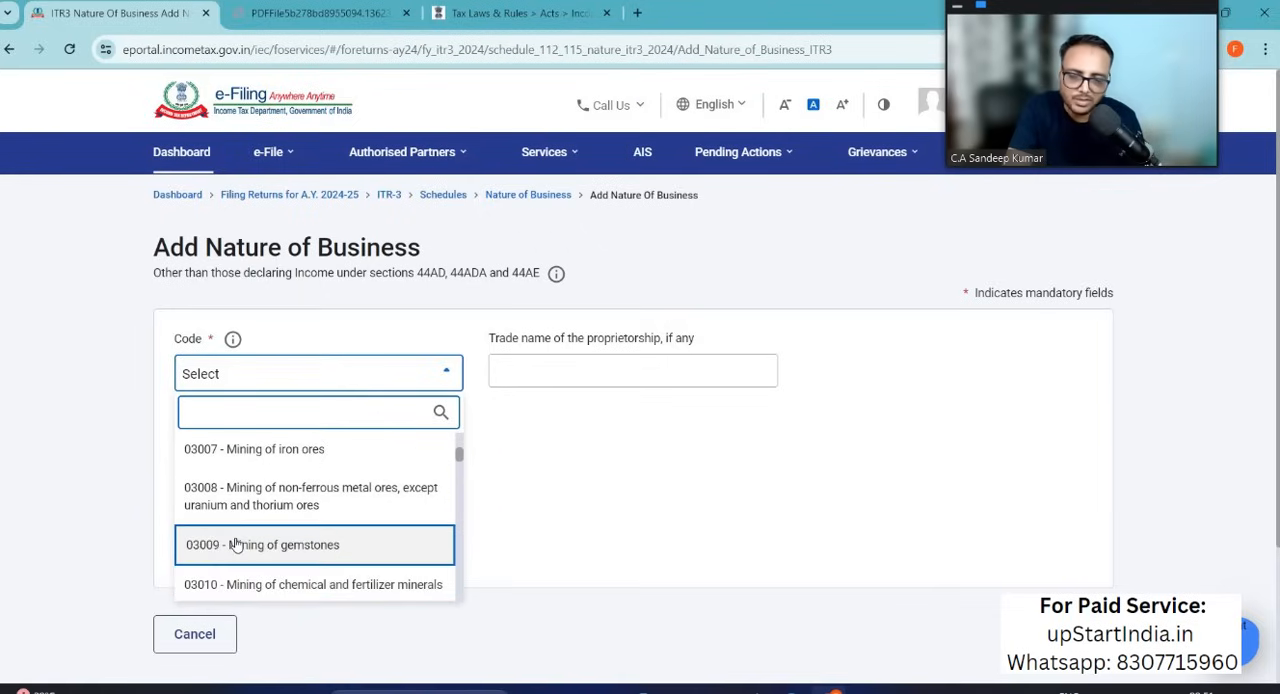
type("f")
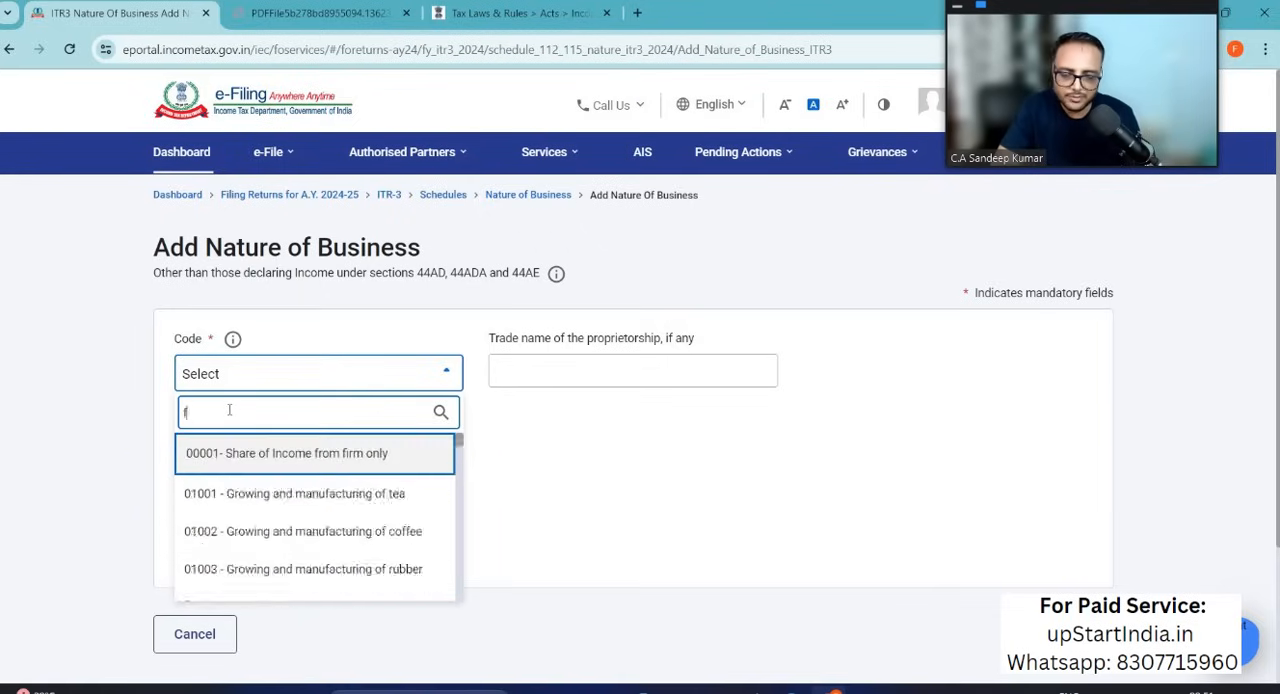
type("inance")
key("BackSpace")
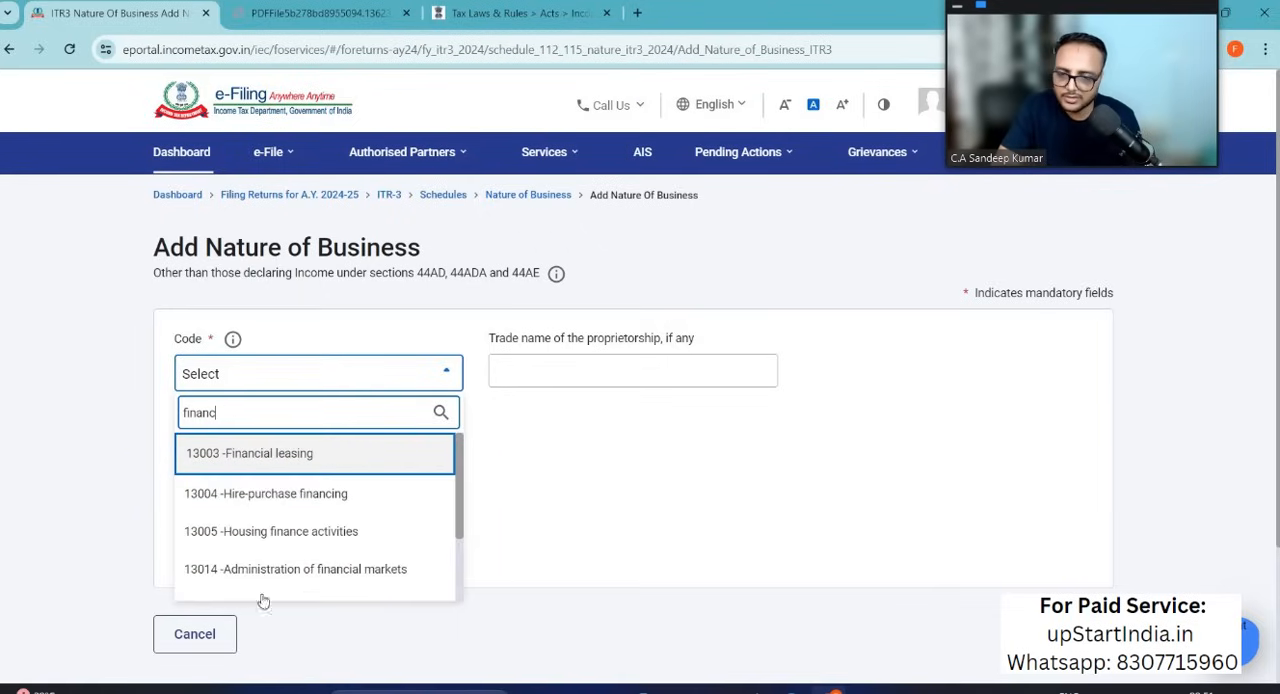
scroll(284, 567, "down", 2)
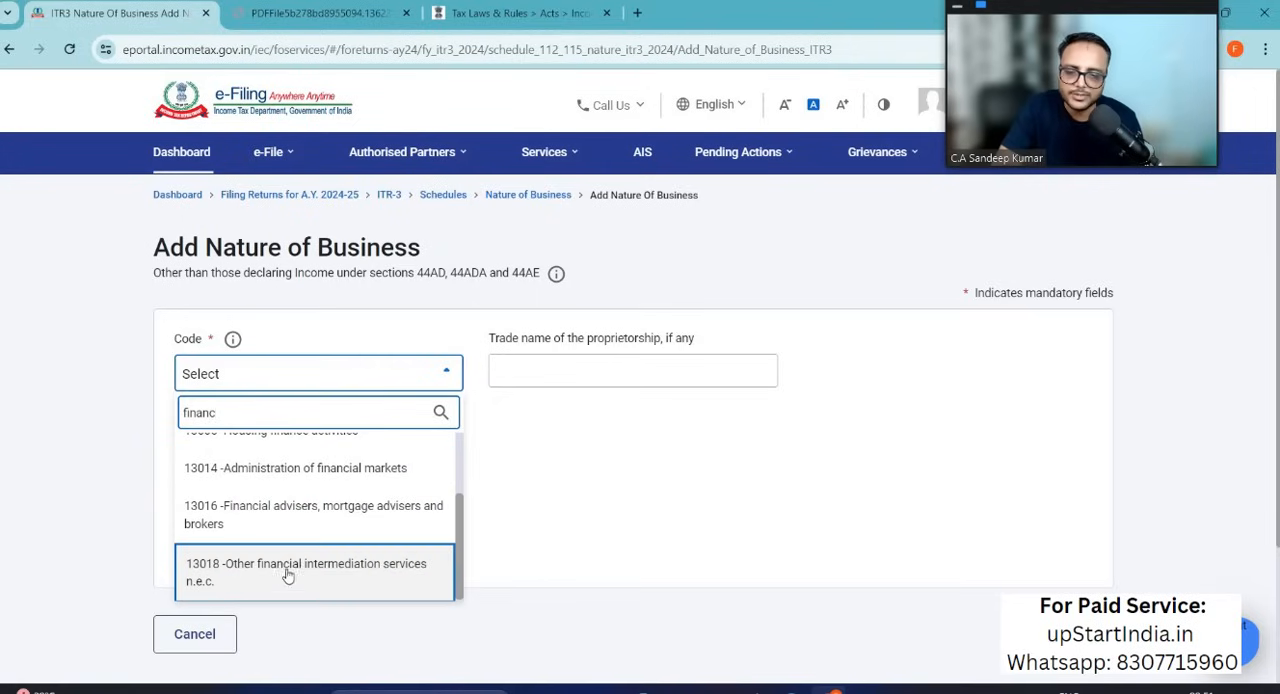
left_click(305, 572)
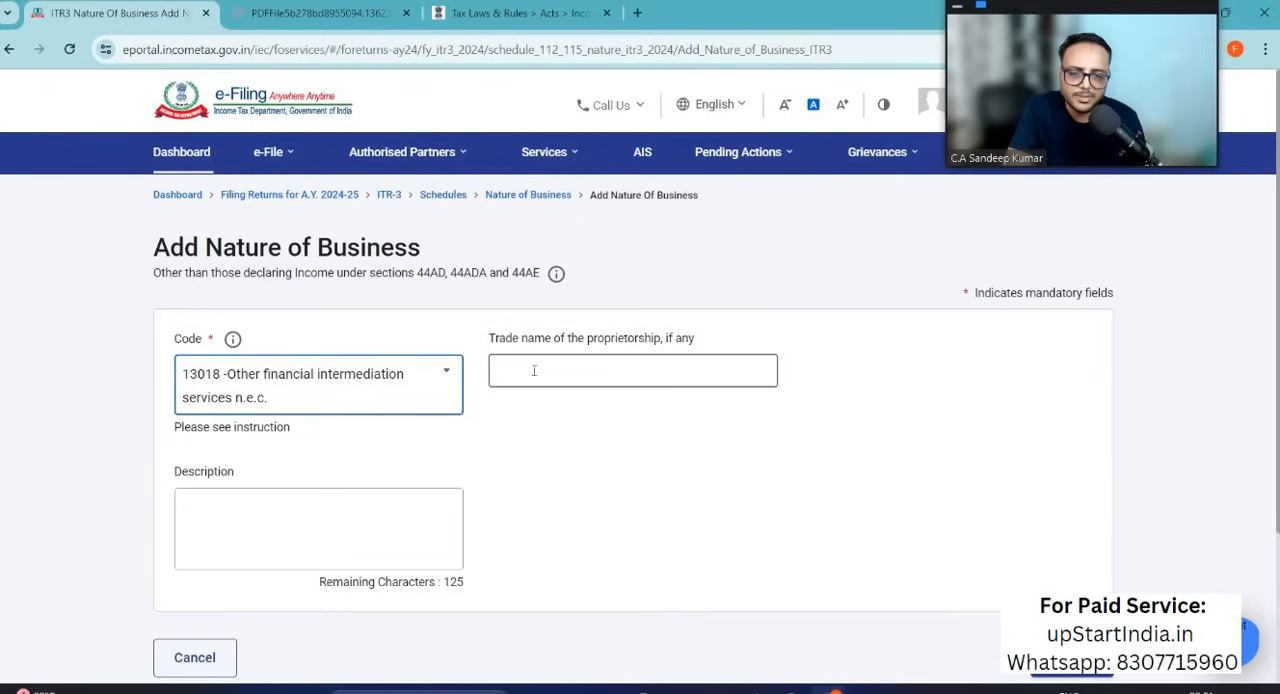
Step: Describe the business as "Futures and Options Trading", leave the trade name empty, and add the entry
left_click(533, 375)
left_click(252, 513)
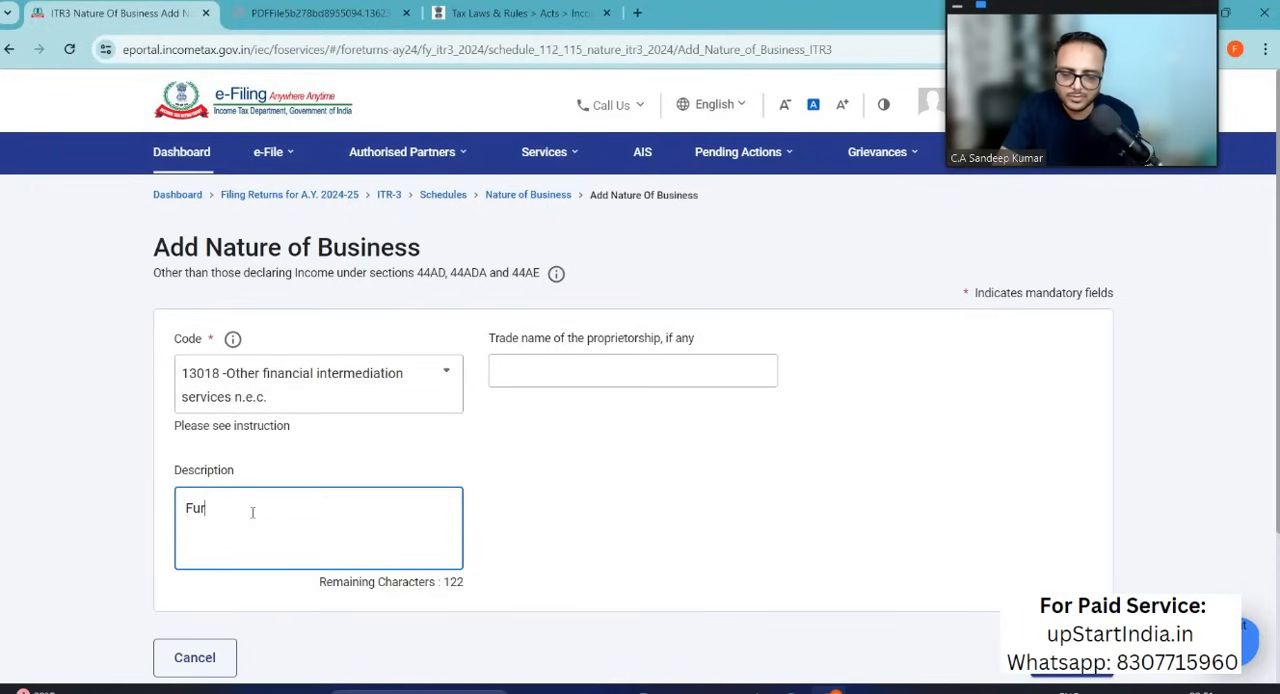
type("Futures and Options Trading")
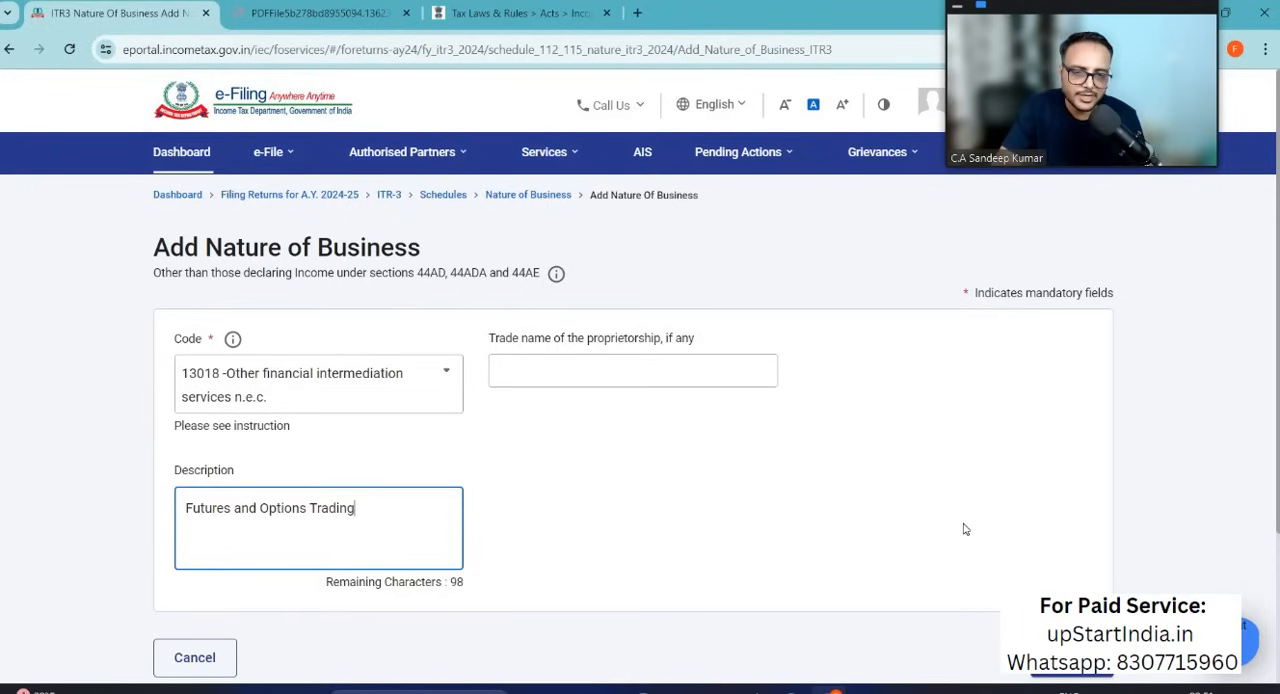
scroll(965, 529, "down", 2)
left_click(1071, 531)
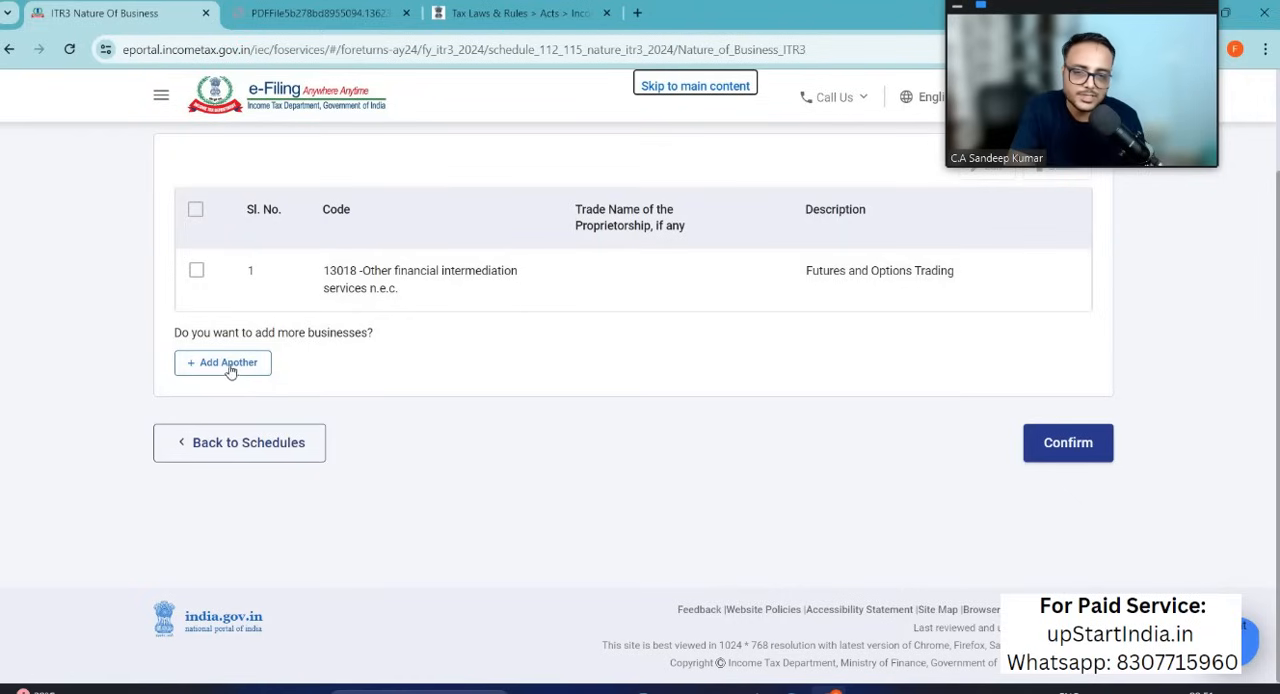
Step: Confirm the Nature of Business schedule and open the Add Sources of Funds page of Part A - Balance Sheet
left_click(1064, 450)
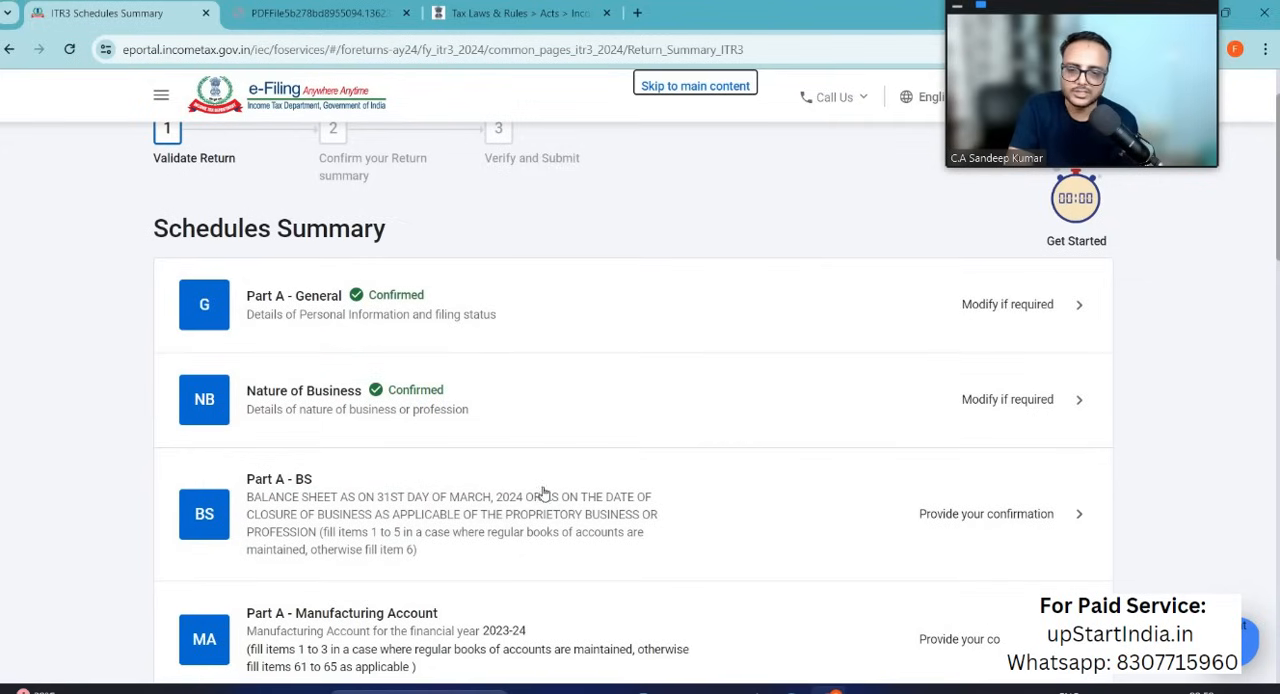
scroll(503, 509, "down", 2)
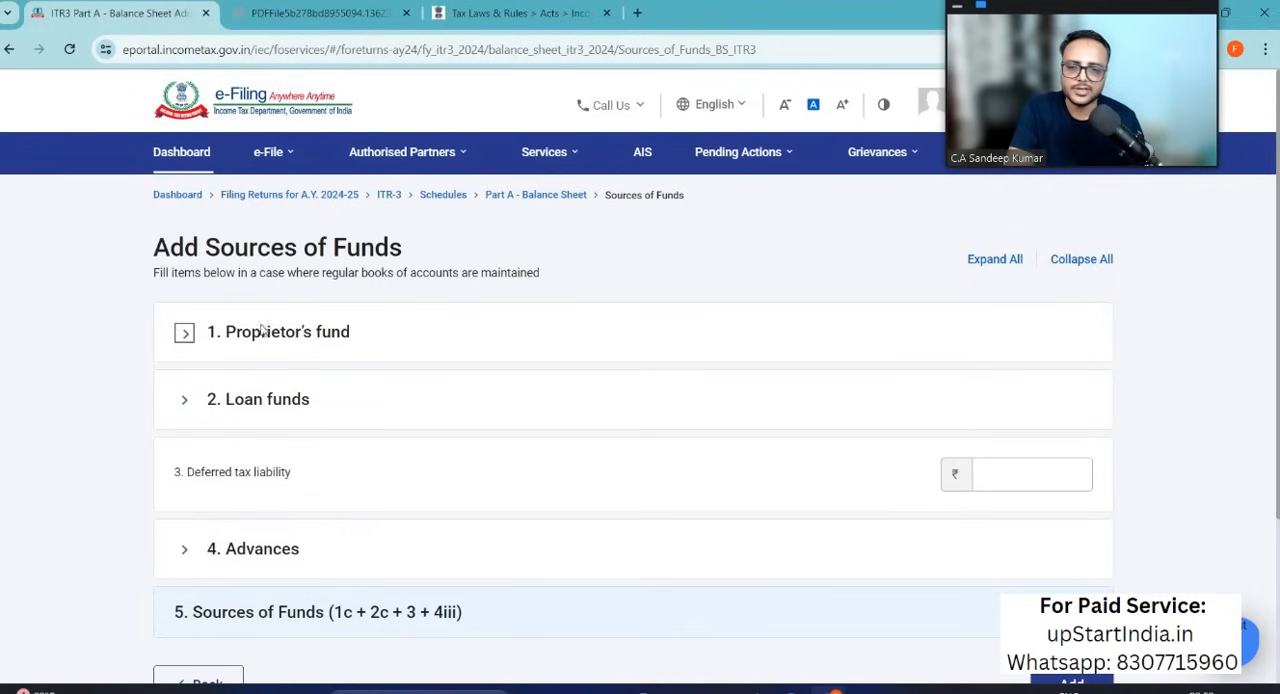
Step: Examine the fields under Proprietor's fund, Loan funds and Advances on the Sources of Funds page
left_click(186, 336)
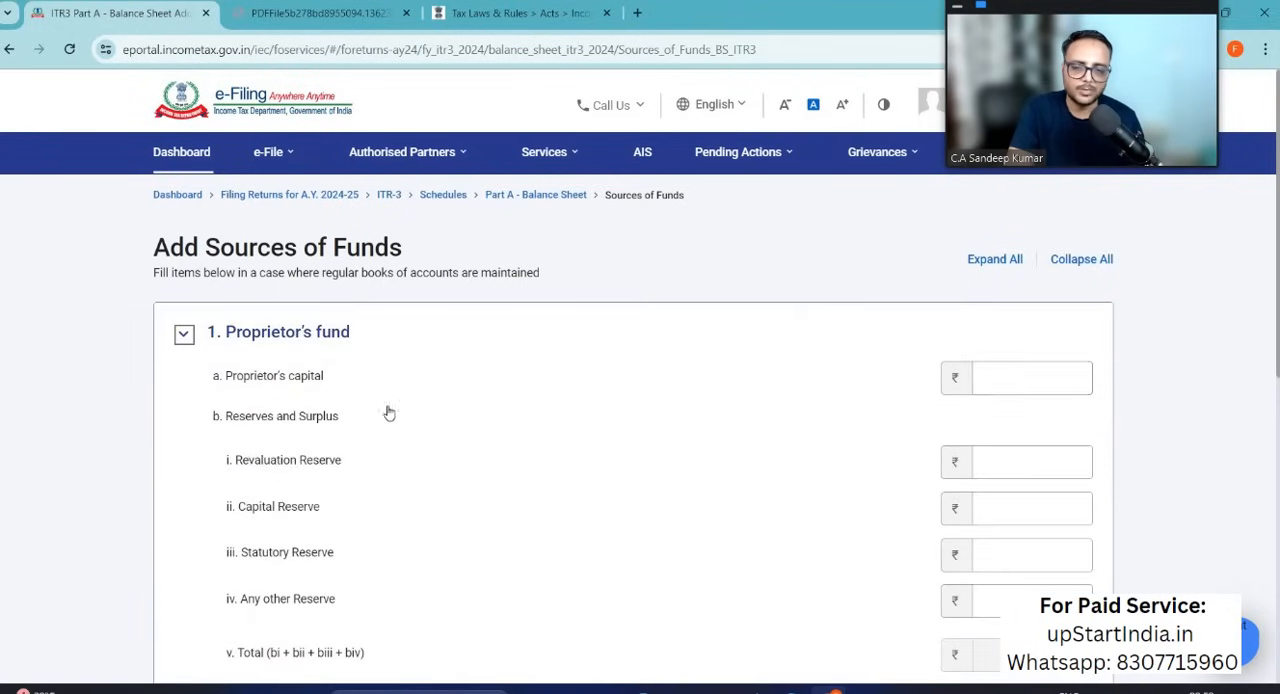
scroll(416, 420, "down", 2)
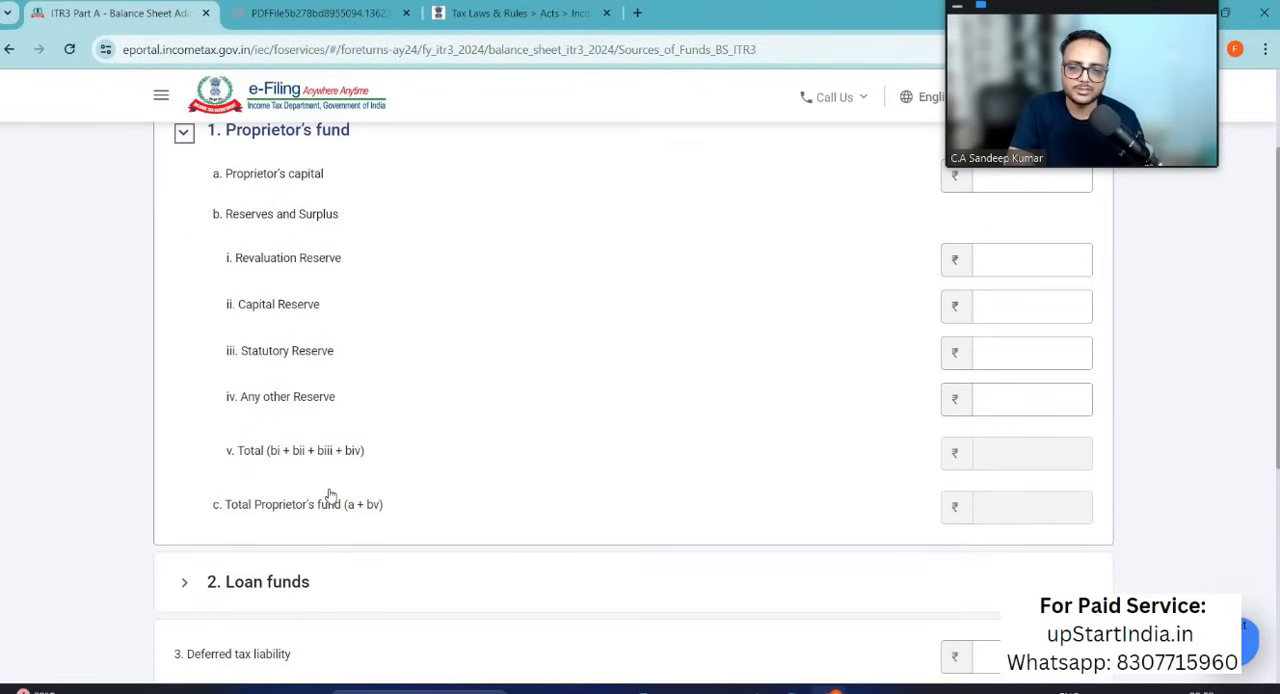
scroll(330, 495, "down", 2)
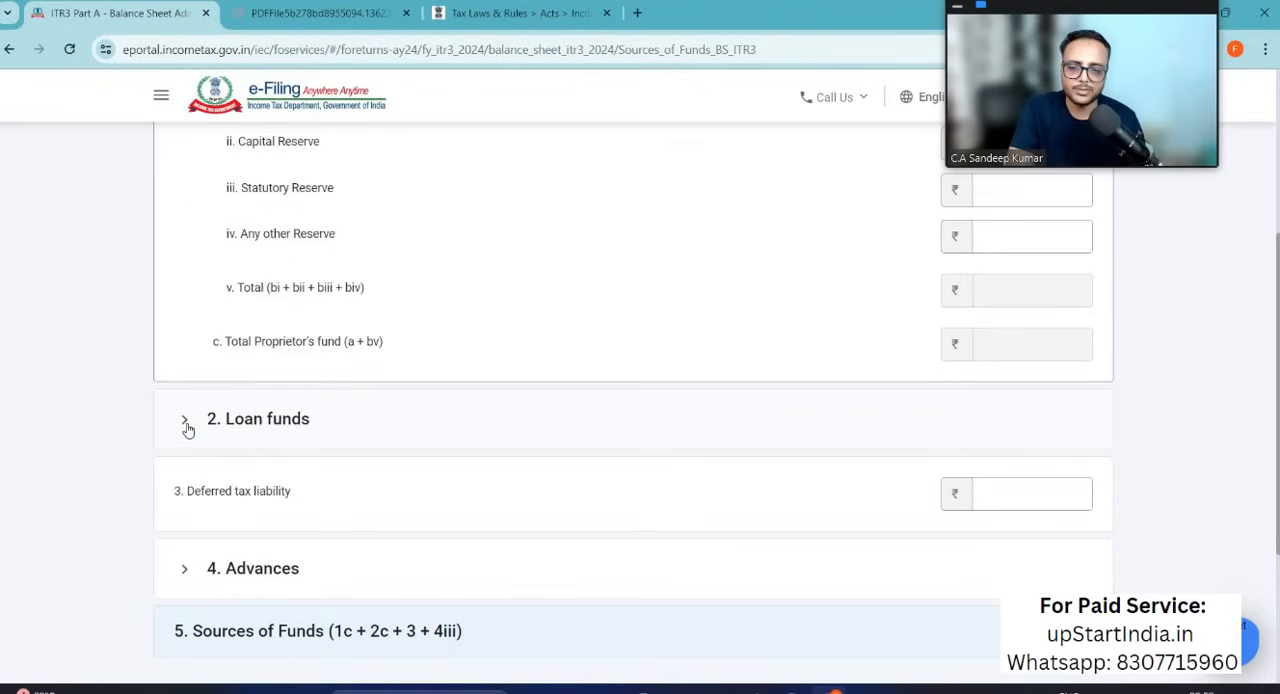
left_click(187, 427)
scroll(325, 444, "up", 3)
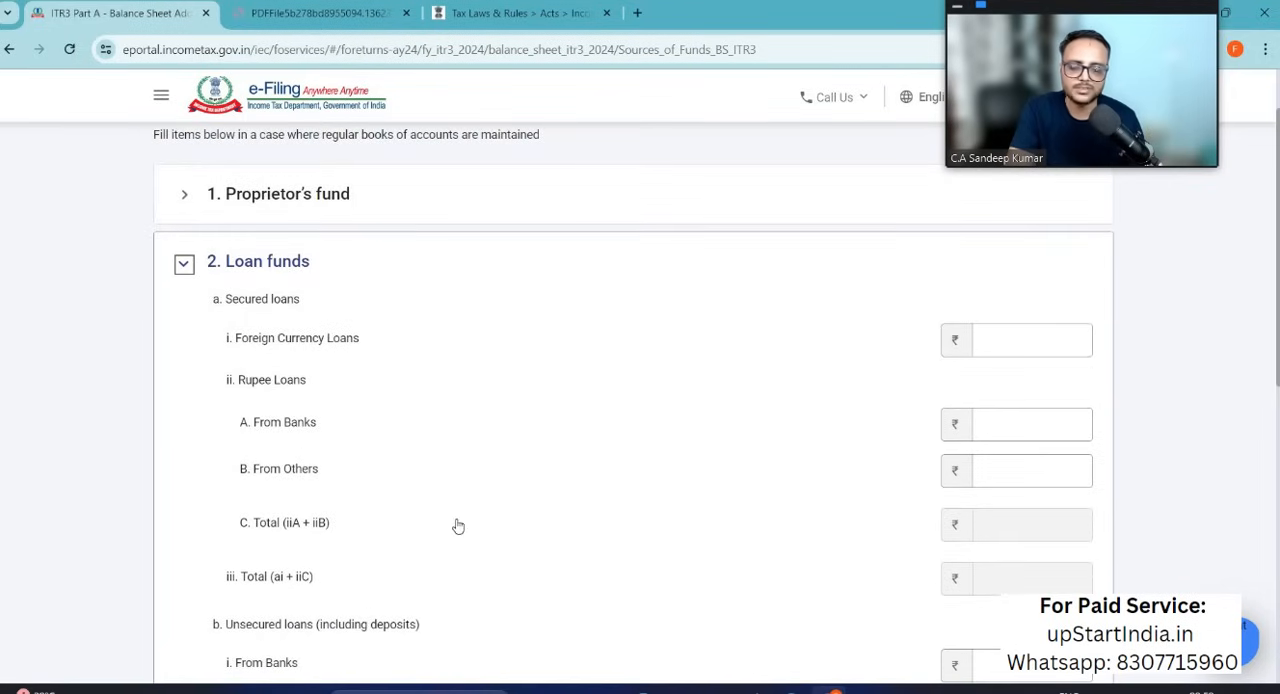
scroll(455, 525, "down", 2)
scroll(457, 525, "down", 4)
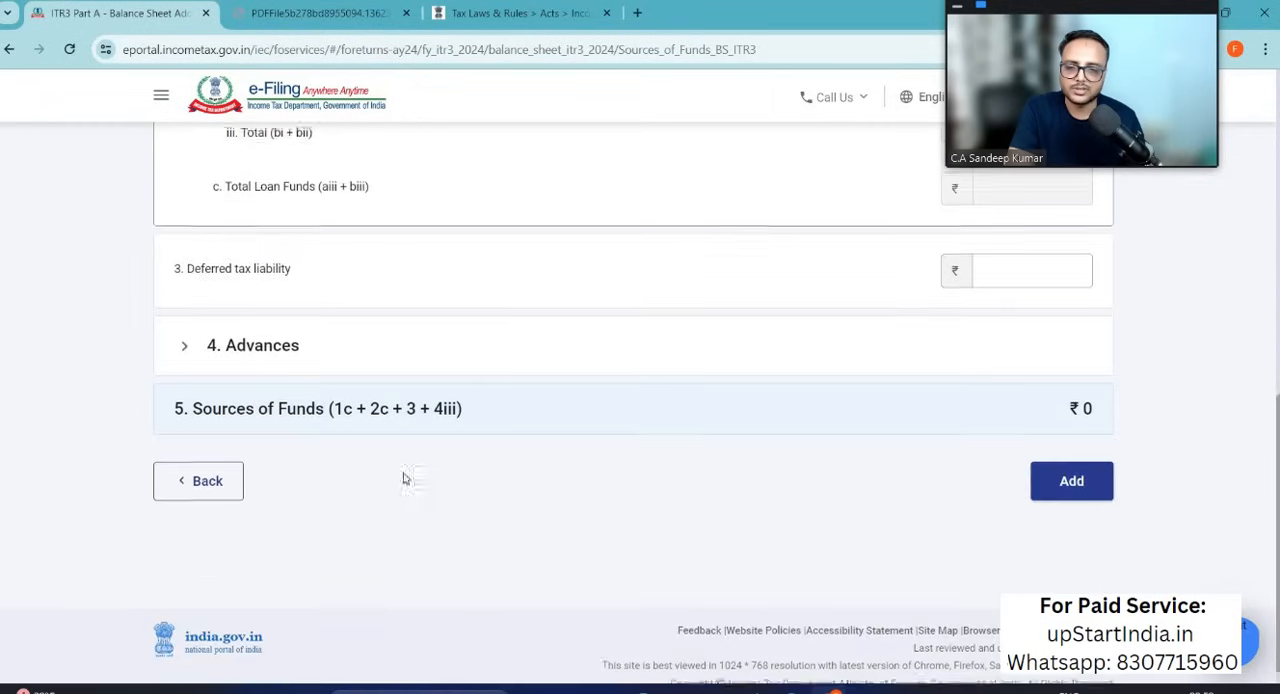
left_click(185, 337)
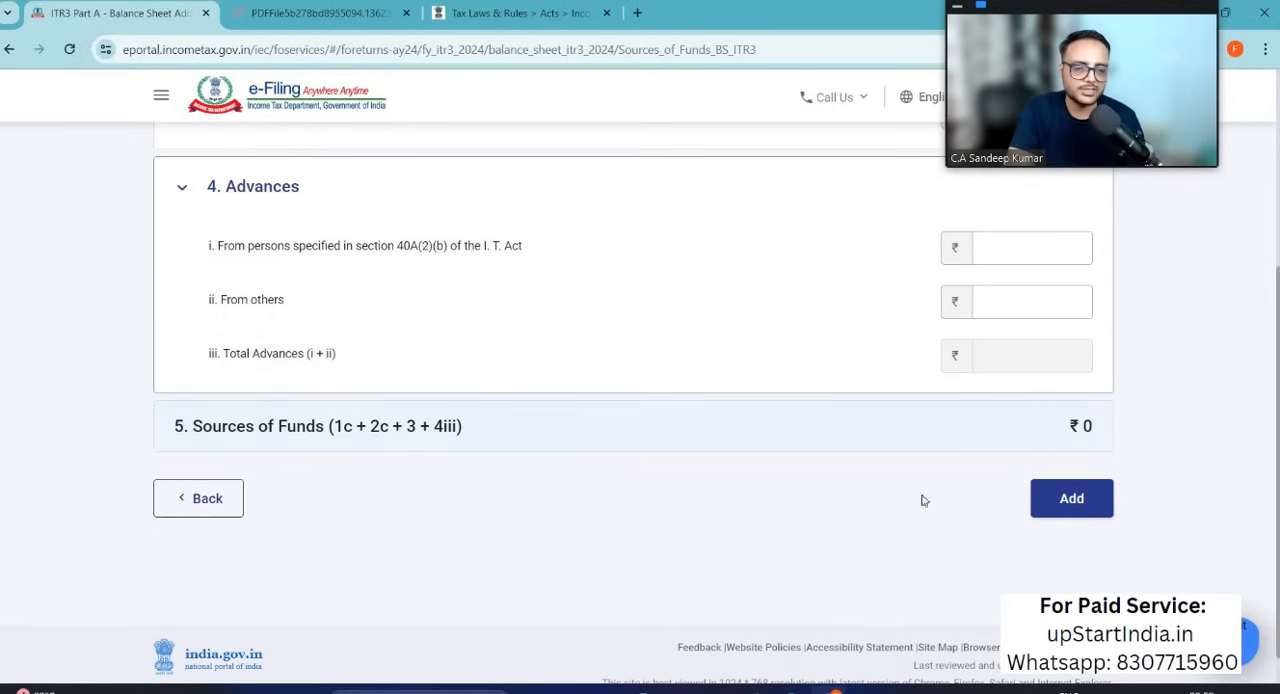
scroll(683, 413, "up", 4)
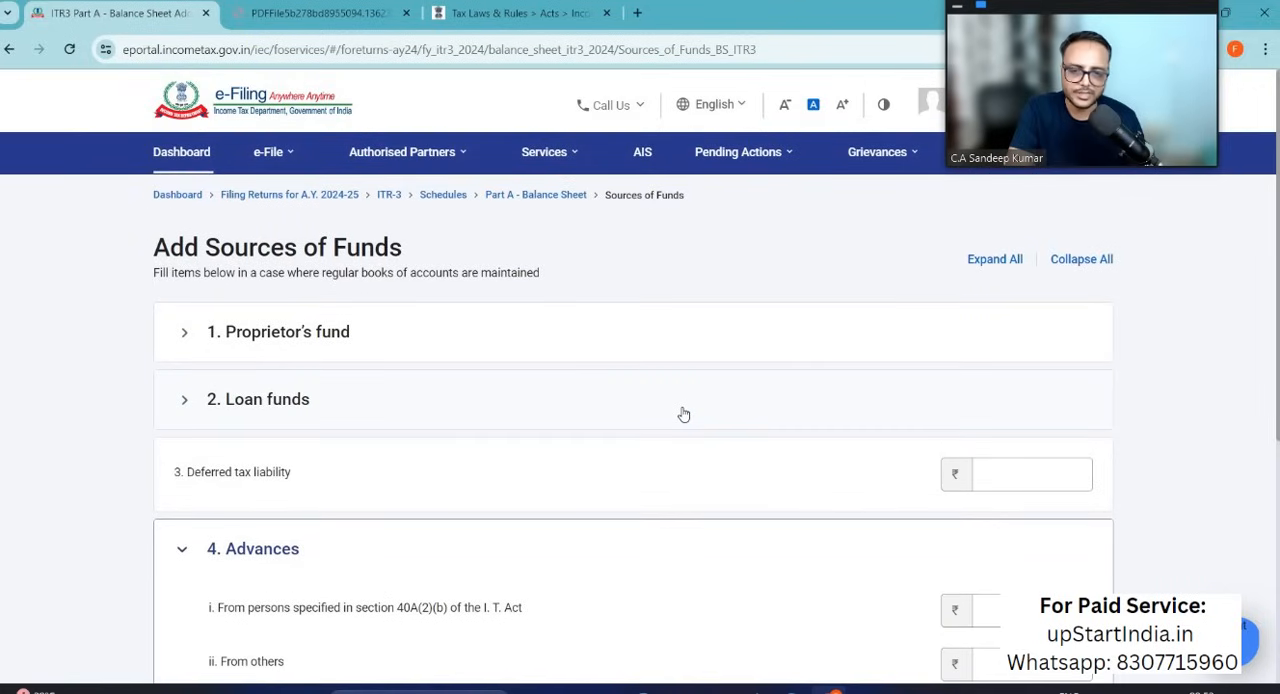
Step: Switch to the F&O tax report workbook in Excel and review the Profit & Loss particulars and the Purchase of Option amount
key("alt+Tab")
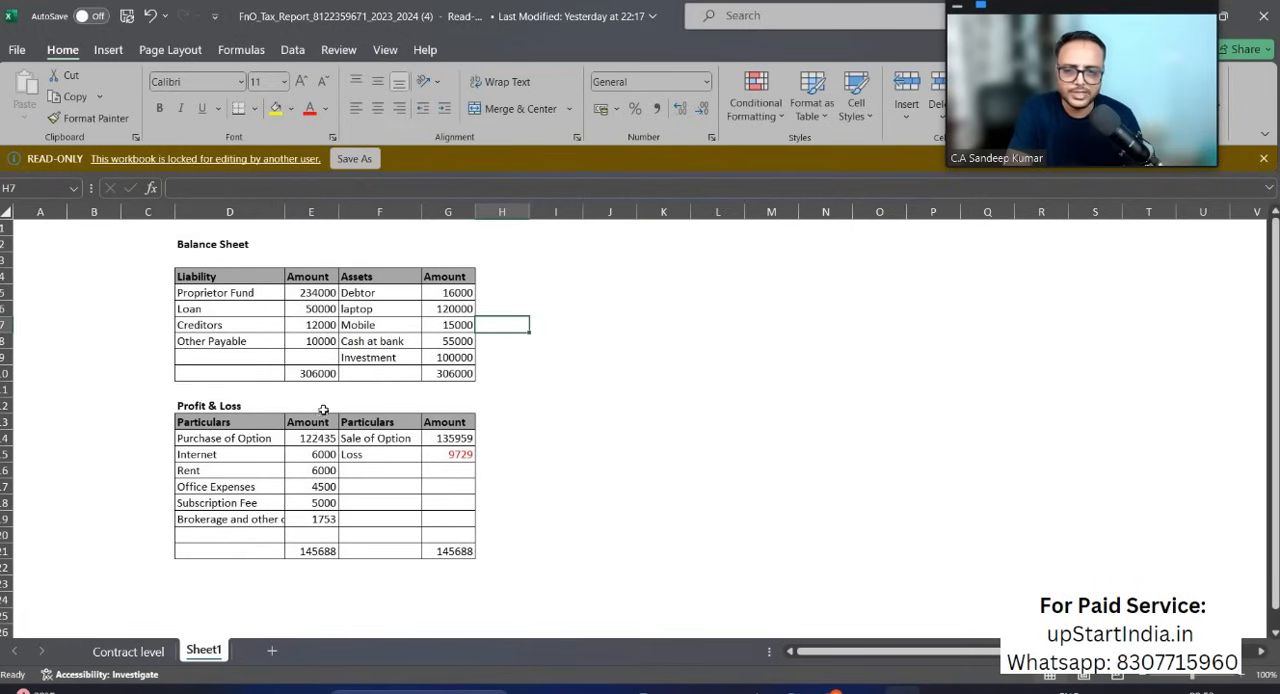
left_click(154, 405)
left_click_drag(182, 405, 189, 549)
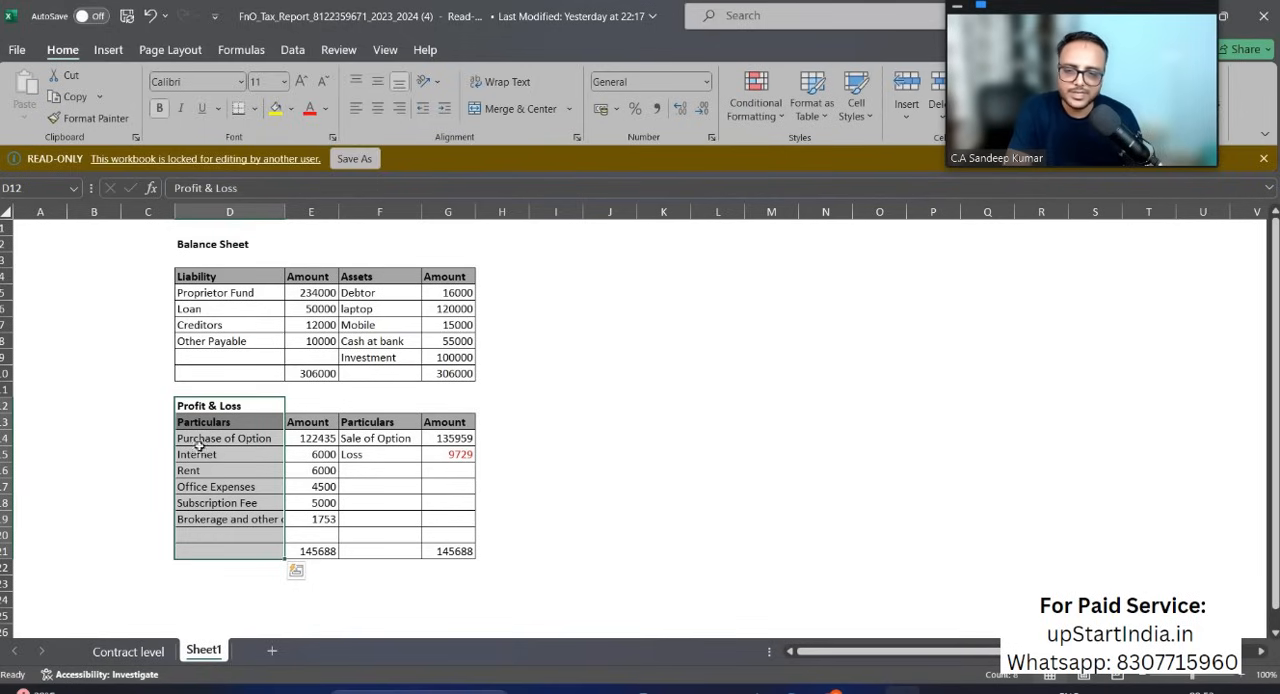
left_click(200, 444)
left_click(316, 445)
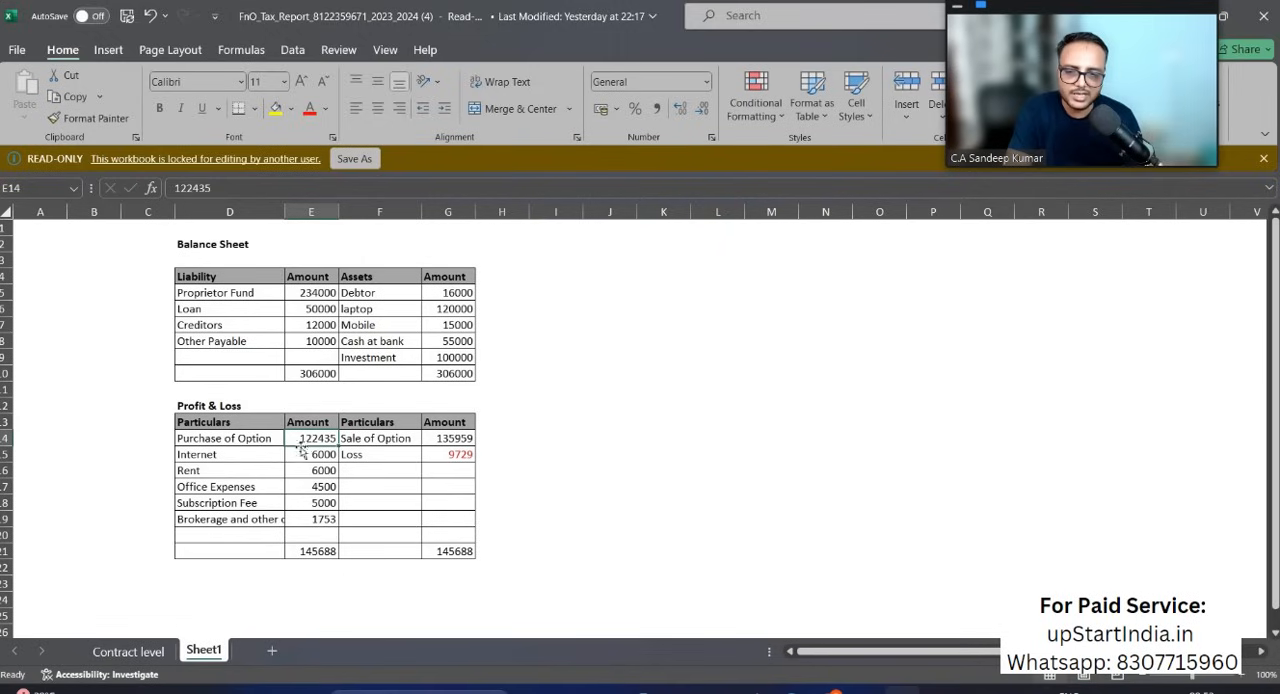
Step: Check the Purchase and Sale columns of the options trades and their totals on the Contract level sheet
left_click(128, 651)
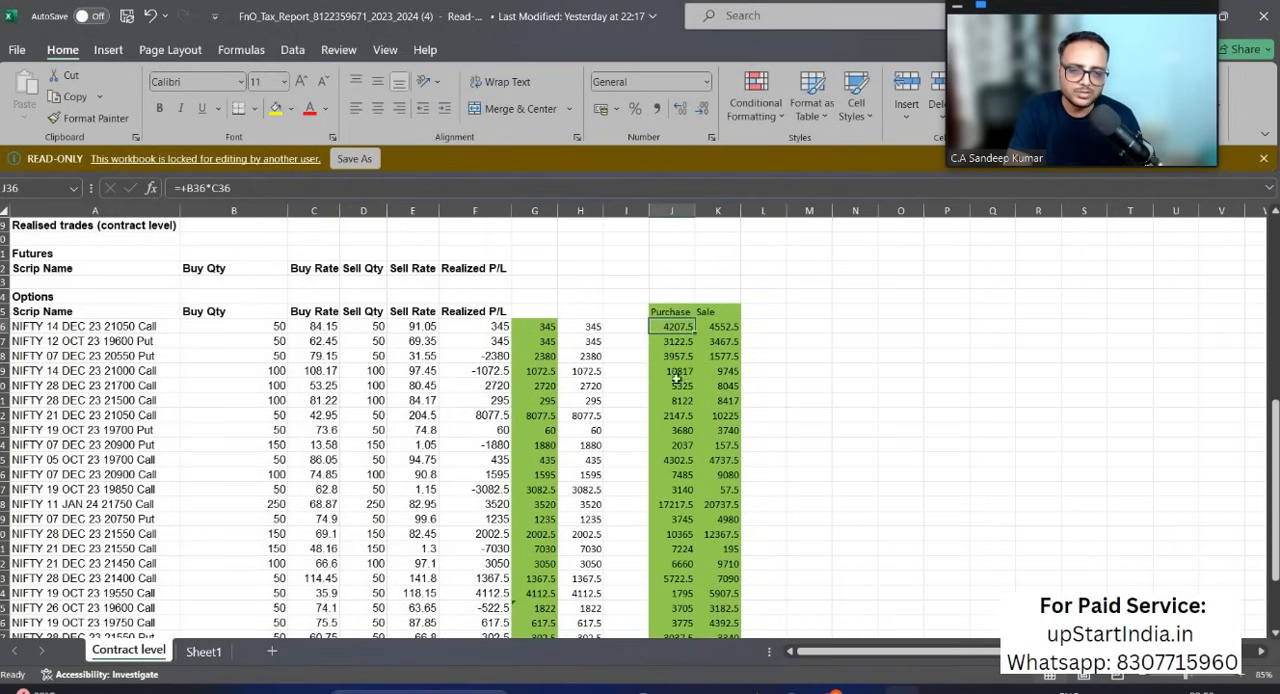
scroll(672, 458, "down", 5)
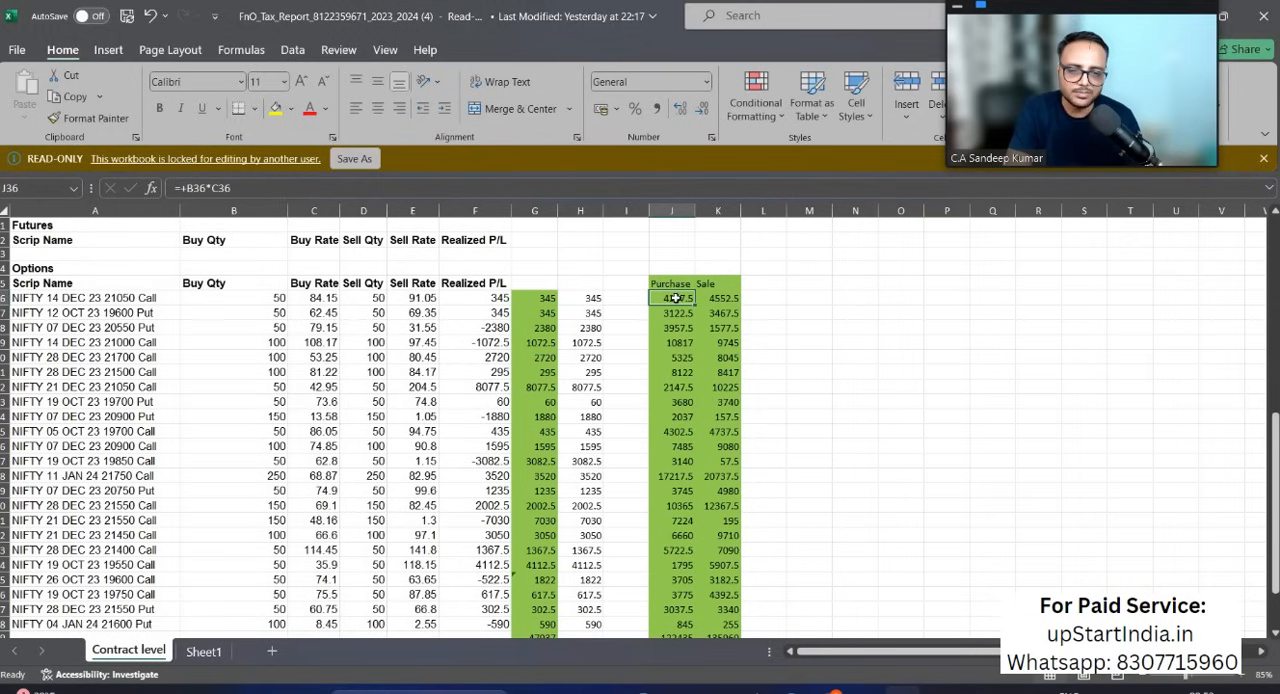
left_click_drag(676, 298, 660, 595)
scroll(660, 595, "down", 5)
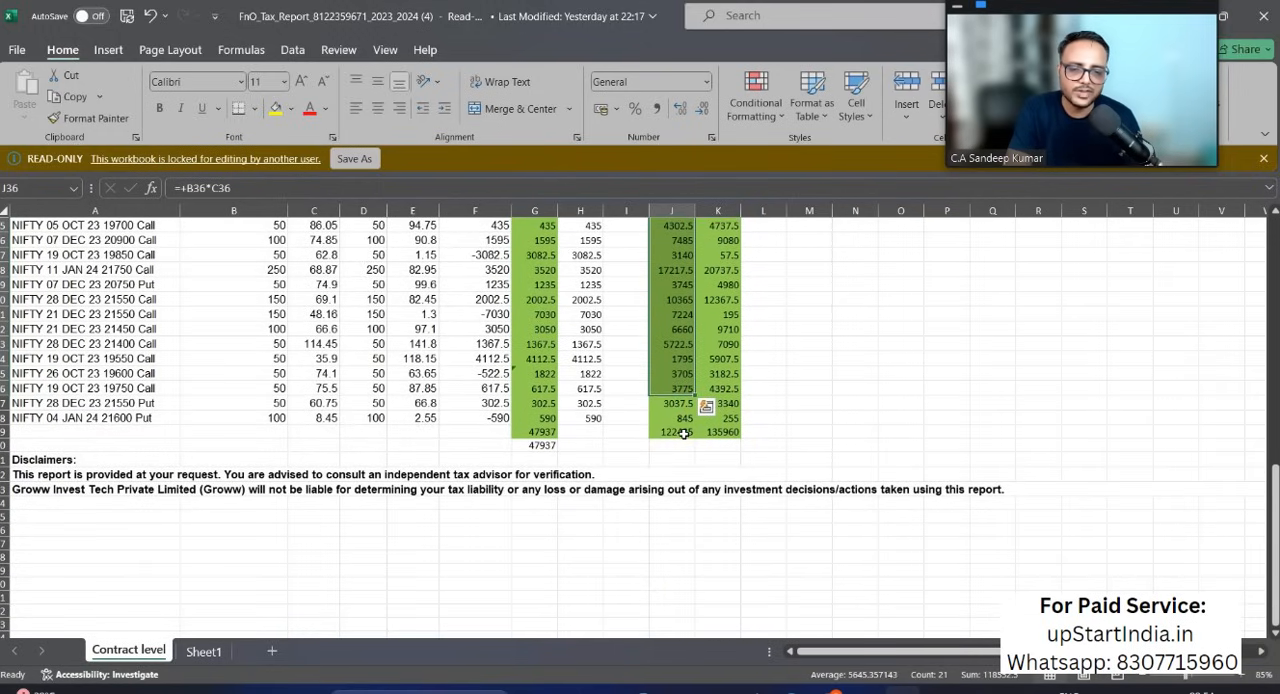
left_click(683, 433)
left_click(722, 433)
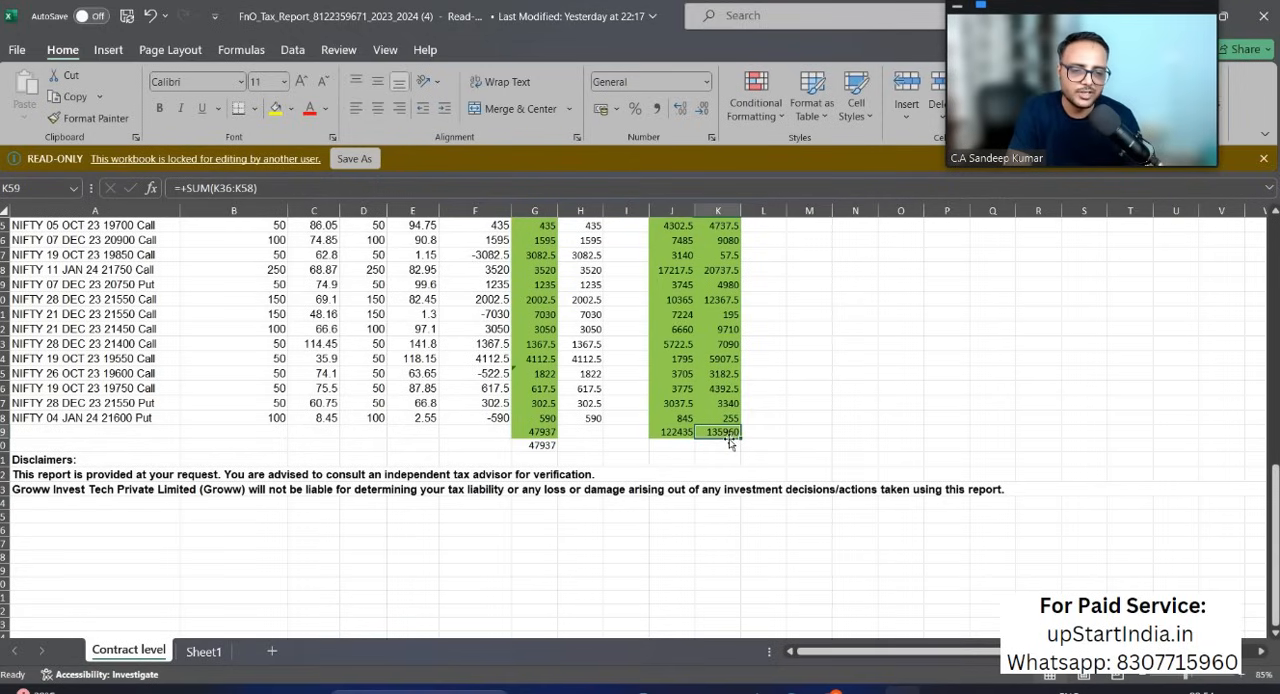
Step: Return to Sheet1 and compare the Purchase of Option and Sale of Option amounts in the Profit & Loss
left_click(201, 651)
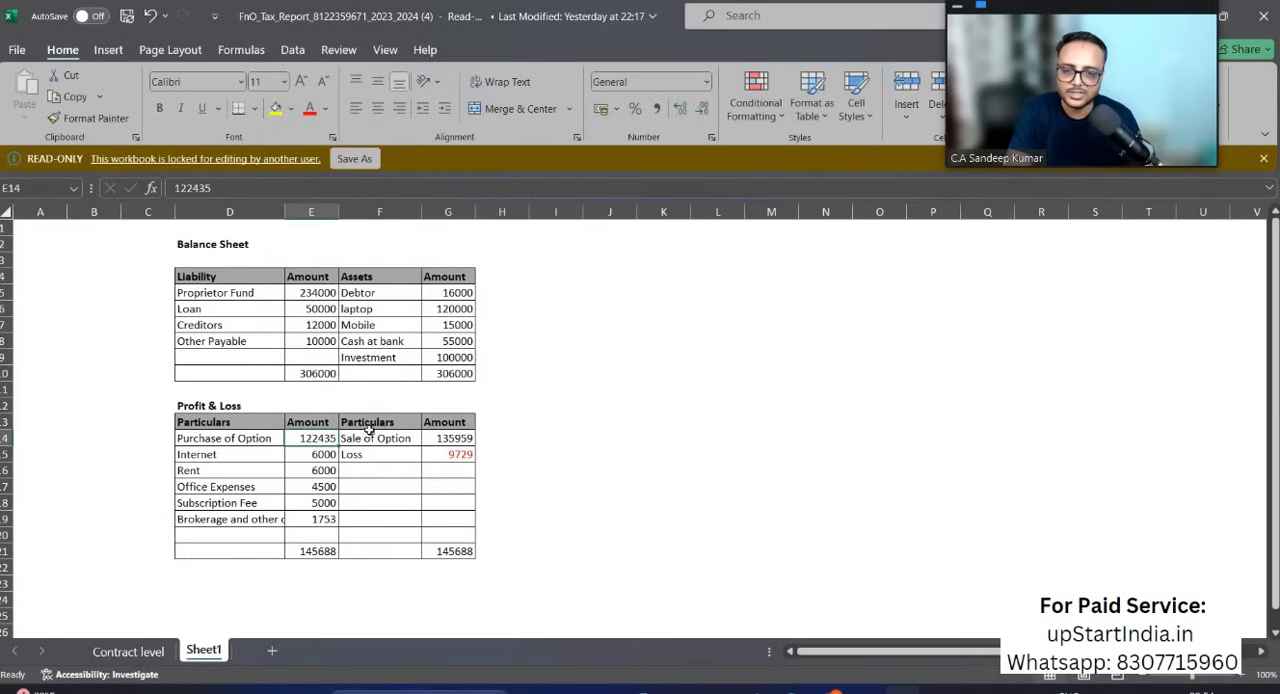
left_click(229, 438)
left_click(390, 441)
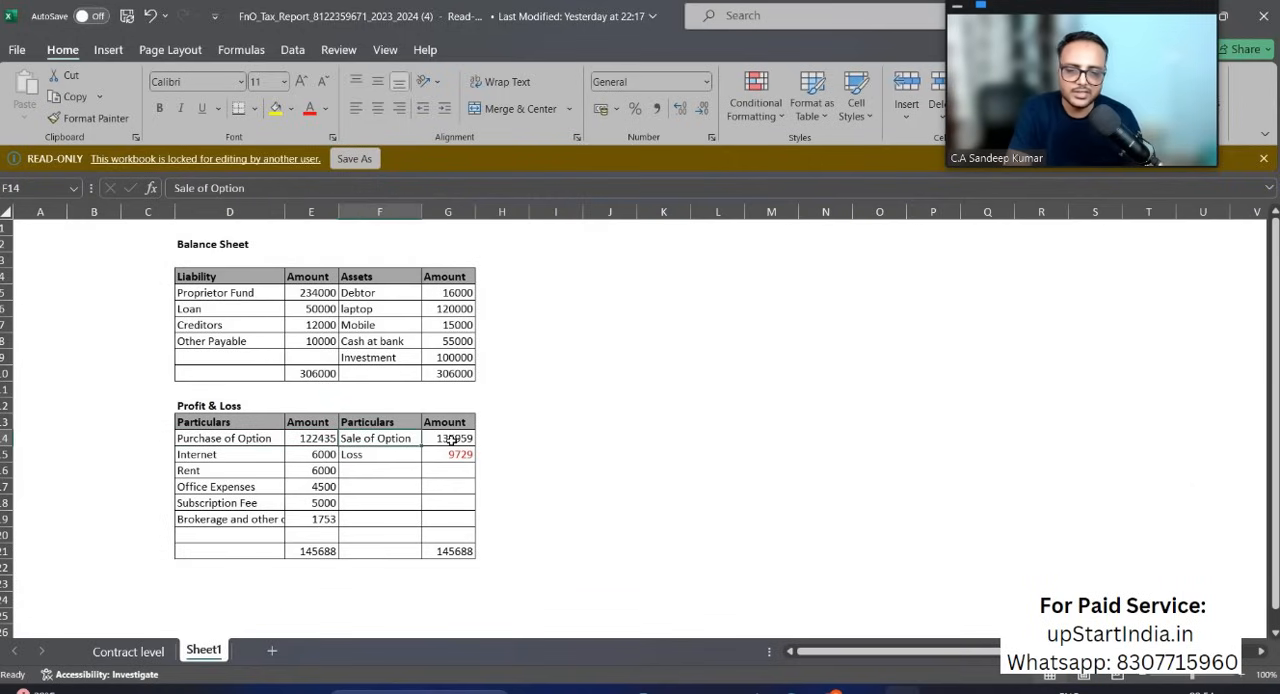
left_click(449, 440)
left_click_drag(306, 438, 455, 441)
Step: Review the Internet, Rent, Office Expenses, Subscription Fee and Brokerage and other charges amounts in the Profit & Loss
left_click(270, 457)
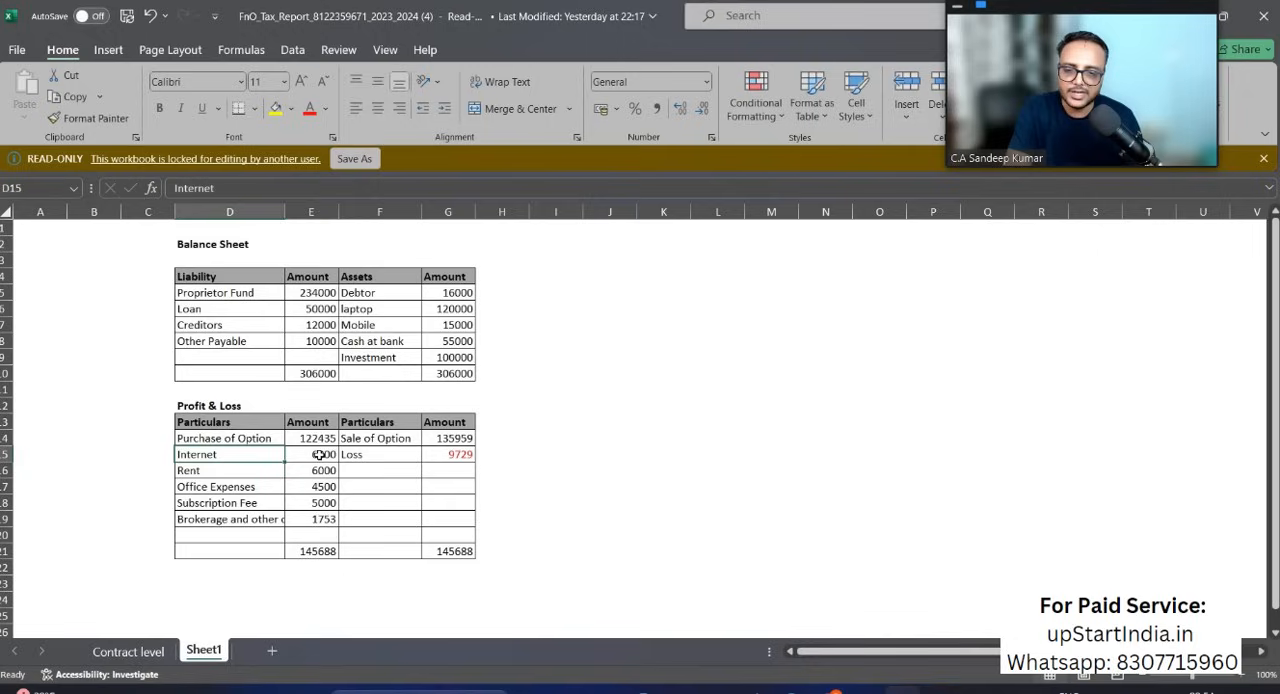
left_click(316, 456)
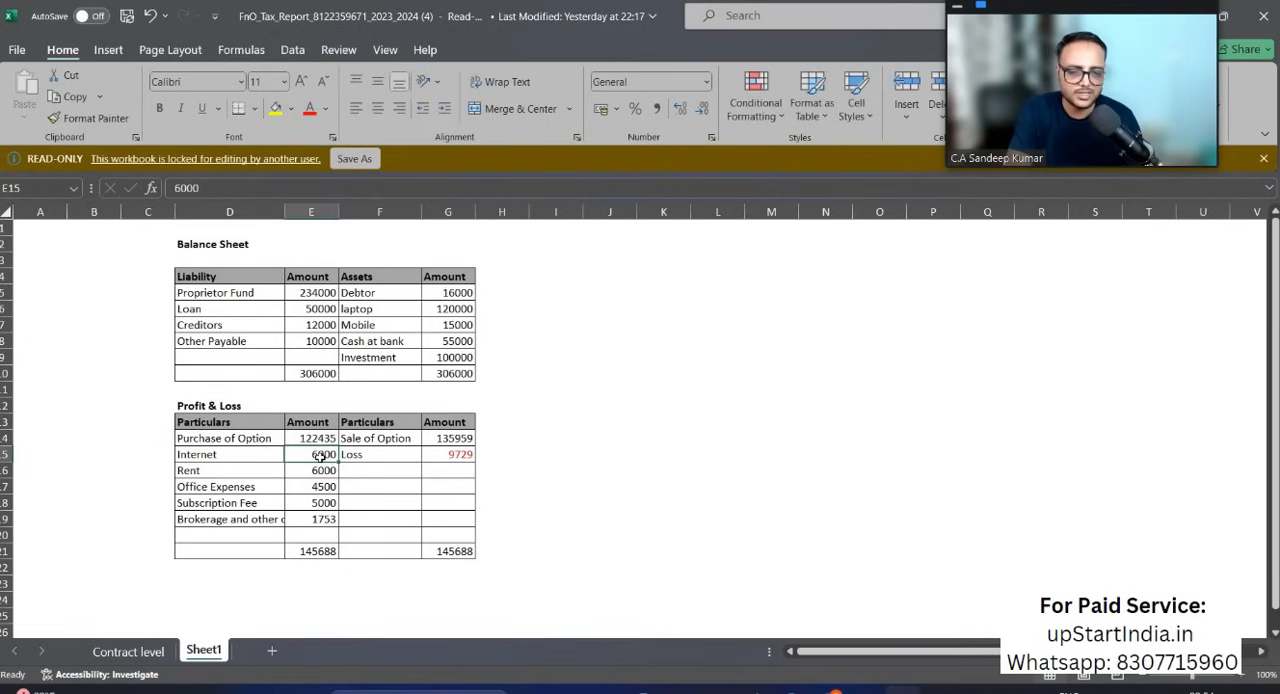
left_click(238, 472)
left_click(323, 471)
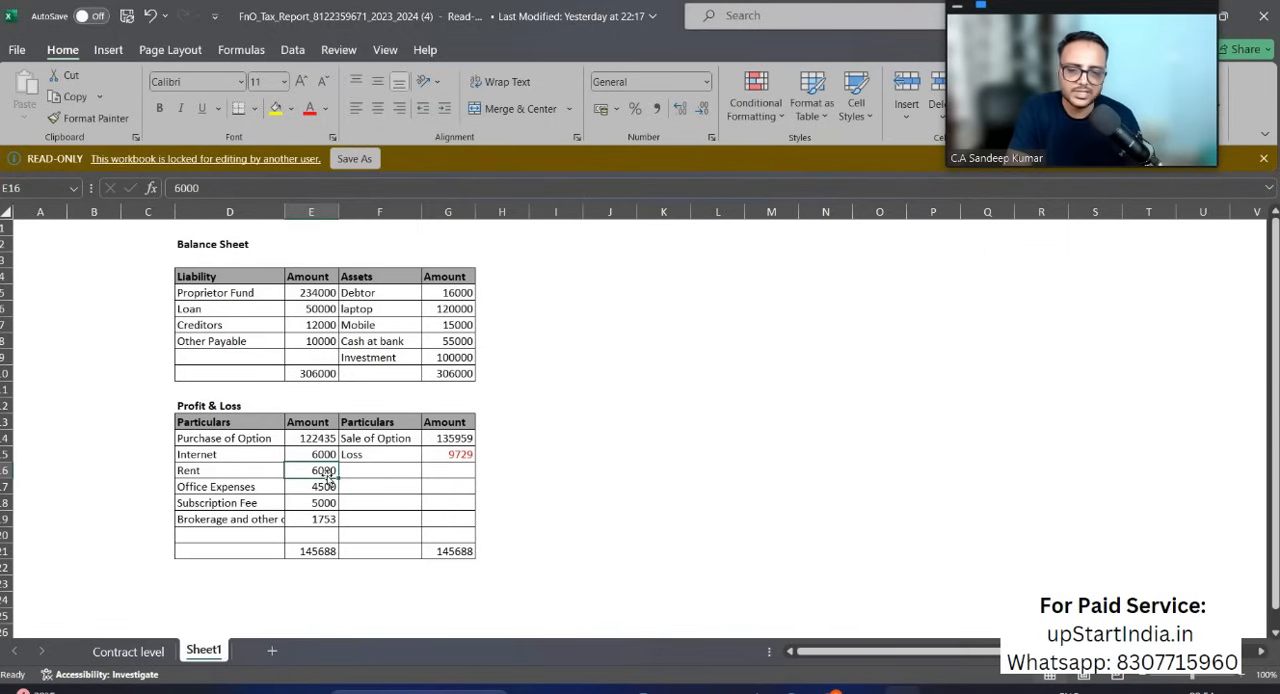
left_click(216, 490)
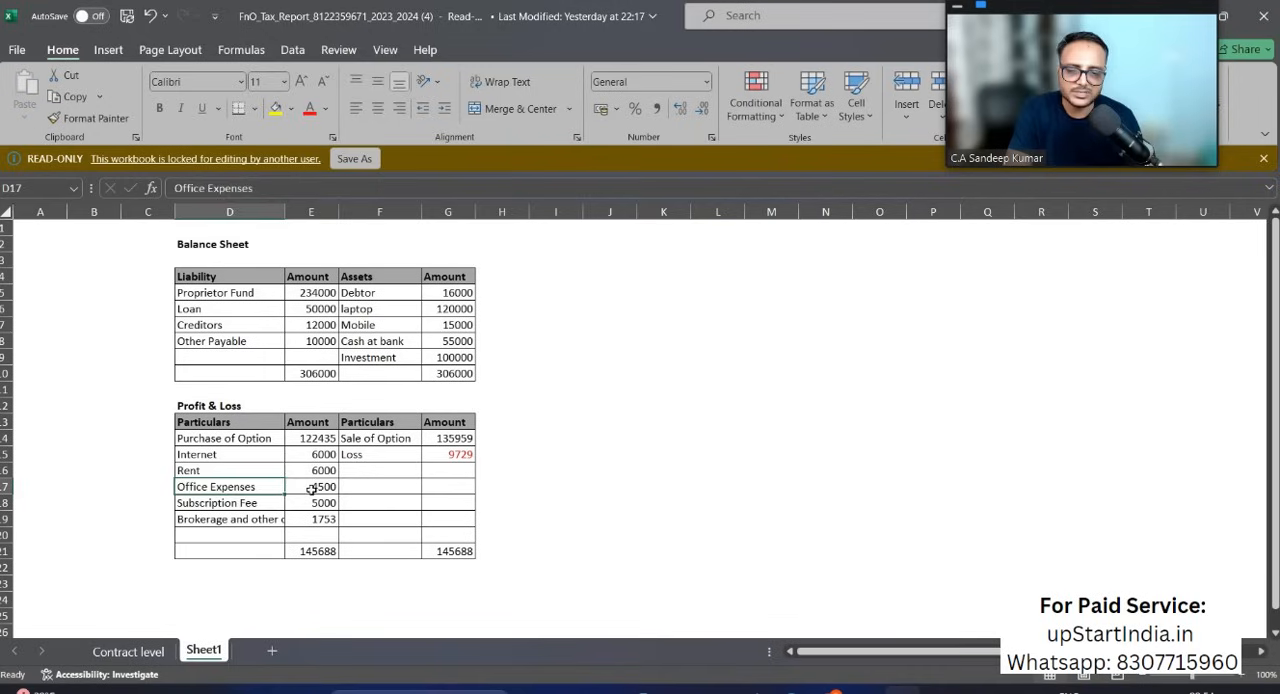
left_click(311, 487)
left_click(215, 503)
left_click(311, 503)
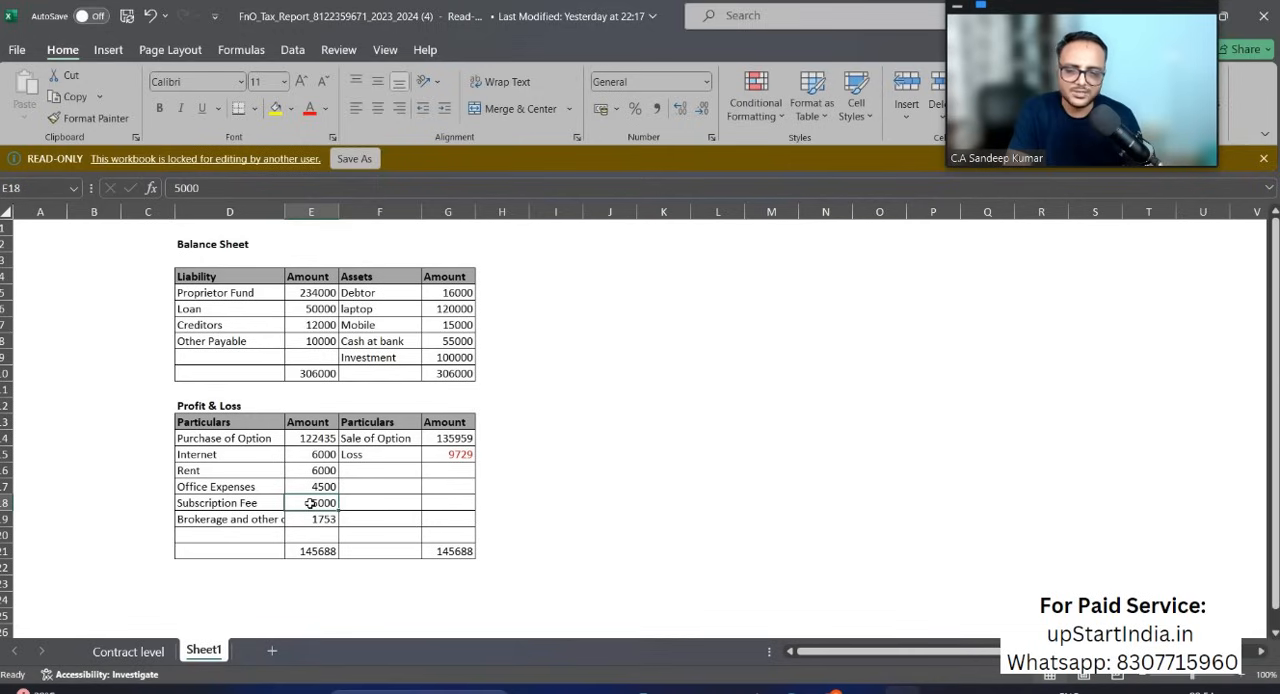
left_click(311, 519)
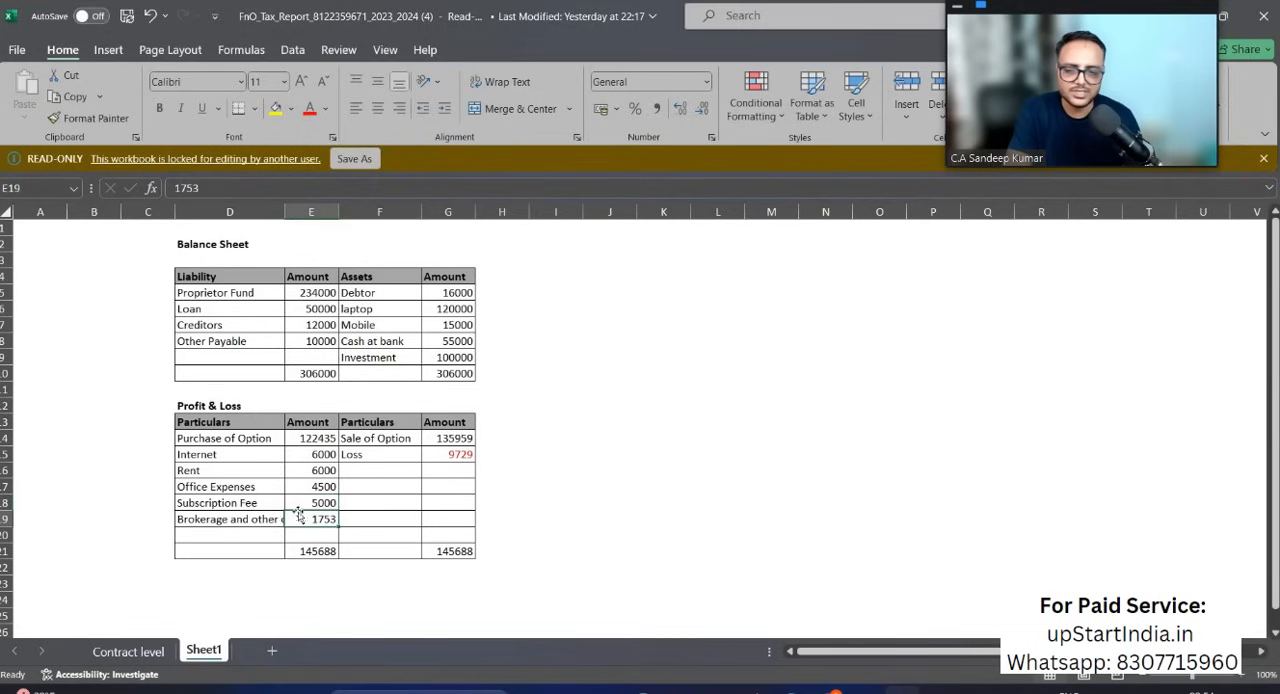
left_click(199, 519)
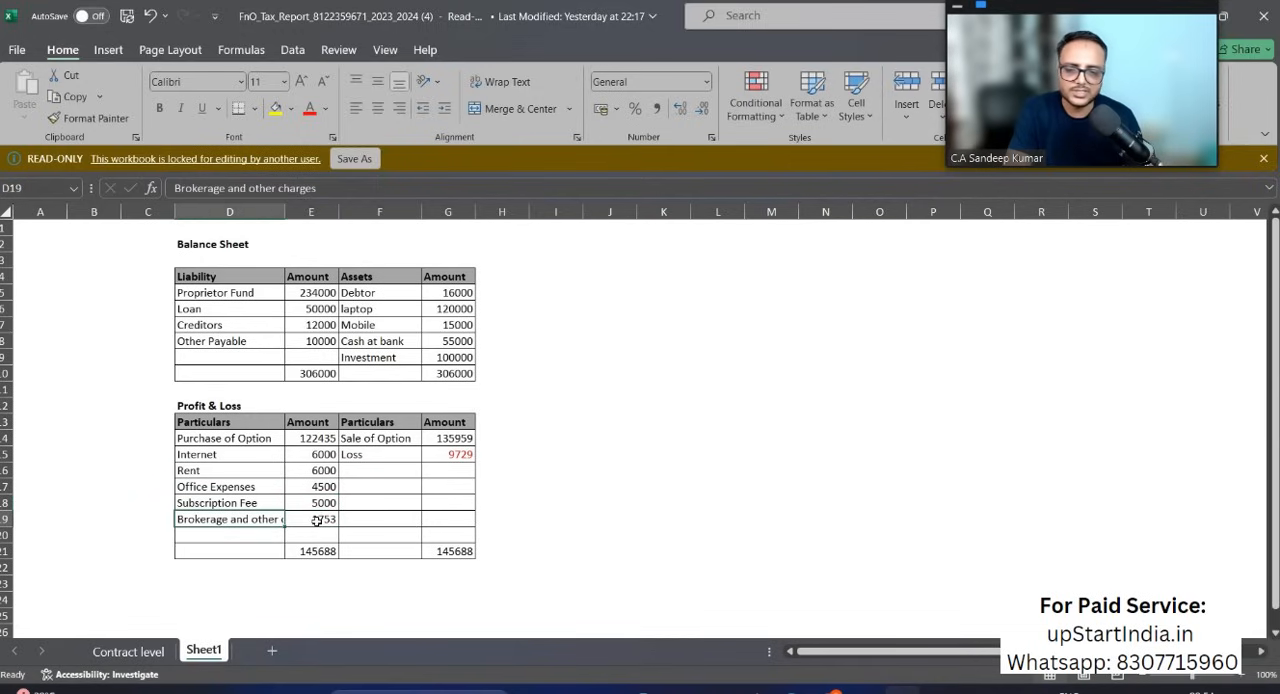
left_click(316, 521)
Step: Inspect the breakdown from Brokerage to SEBI Turnover Charges in the Charges section of the Contract level sheet
left_click(128, 651)
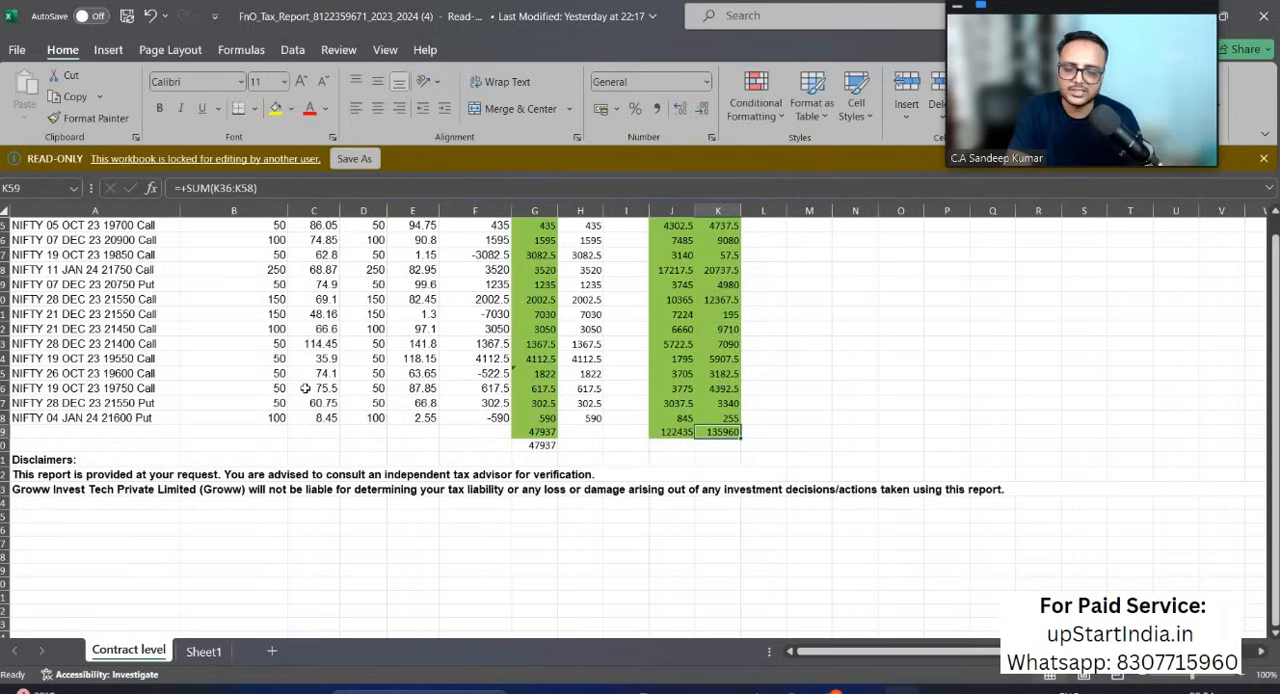
scroll(305, 388, "up", 11)
scroll(240, 380, "down", 1)
left_click_drag(261, 340, 256, 457)
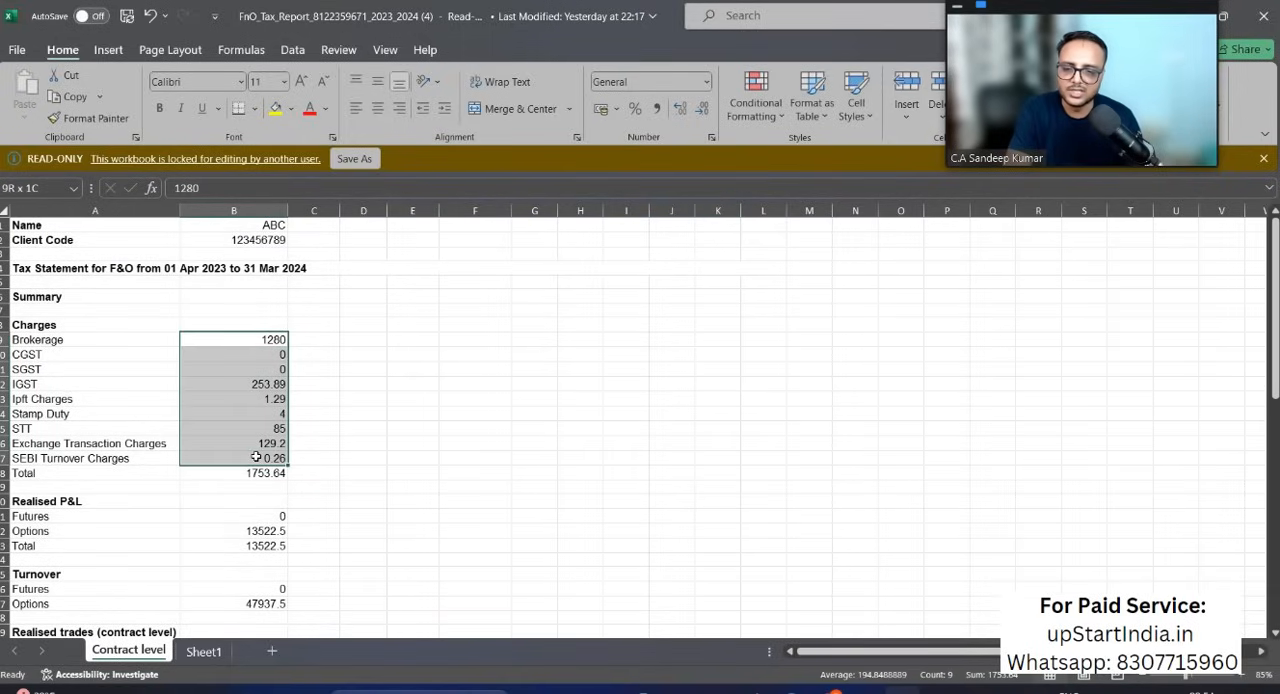
left_click(251, 339)
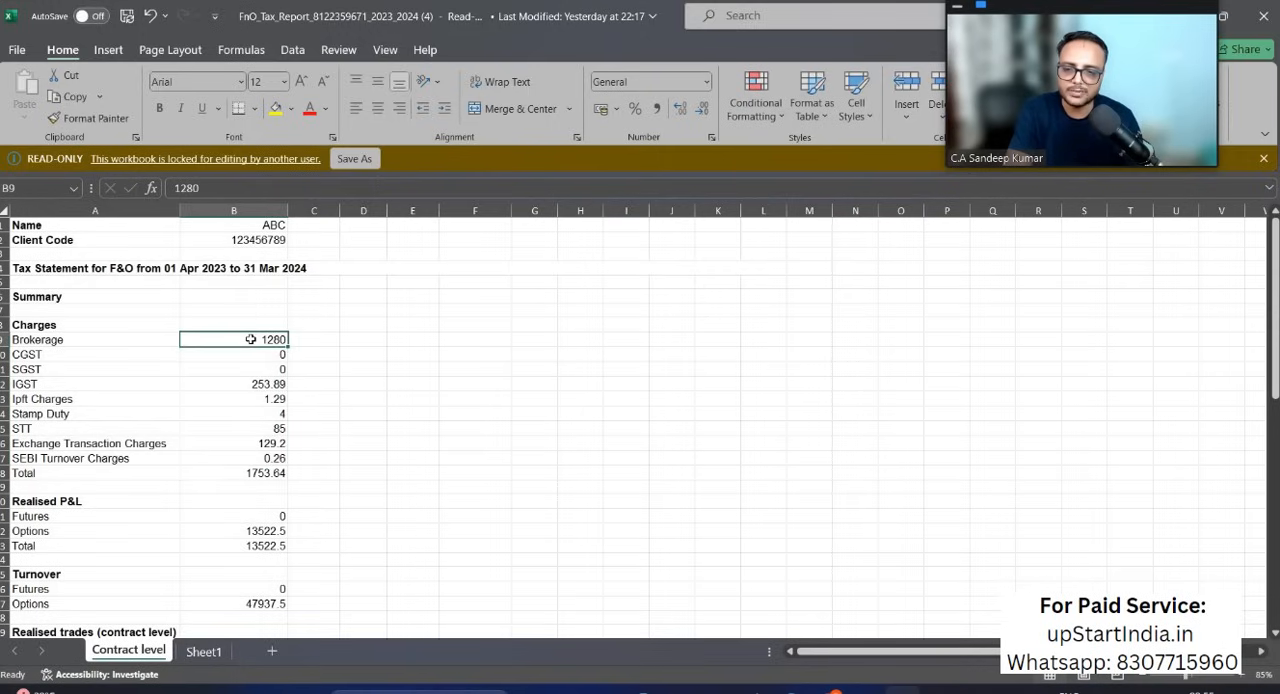
left_click_drag(247, 446, 250, 462)
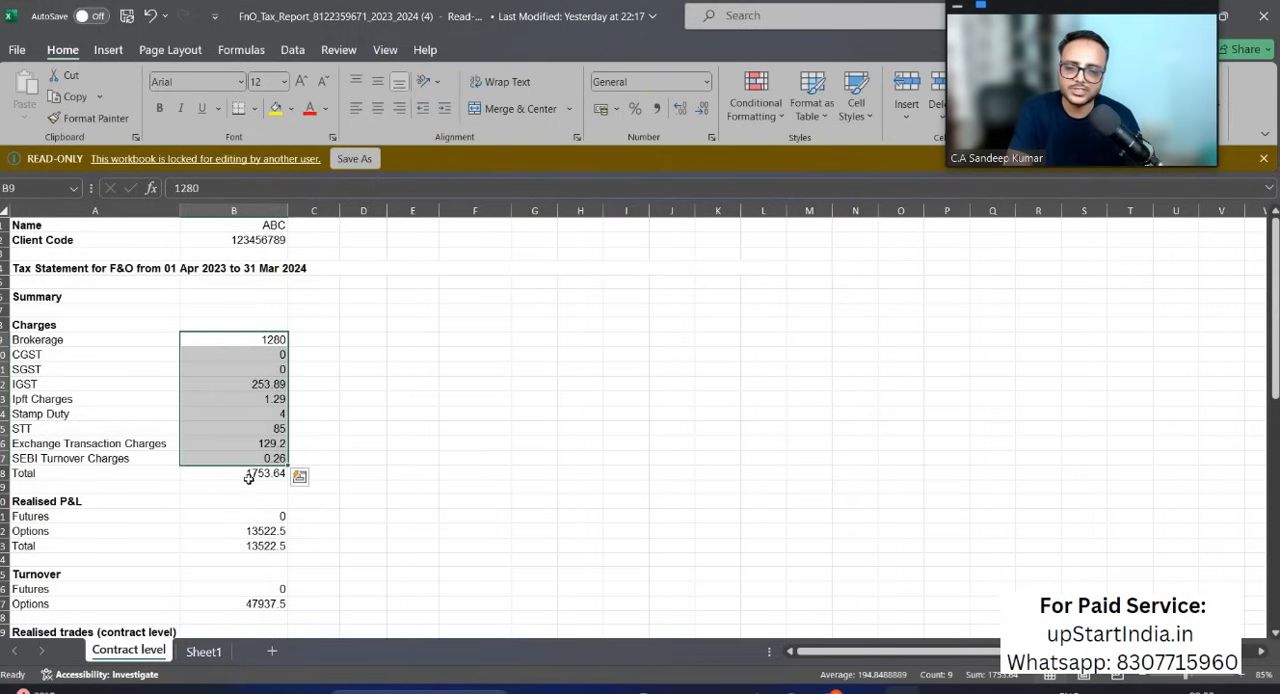
Step: Return to Sheet1 and check the Loss amount in the Profit & Loss
left_click(203, 652)
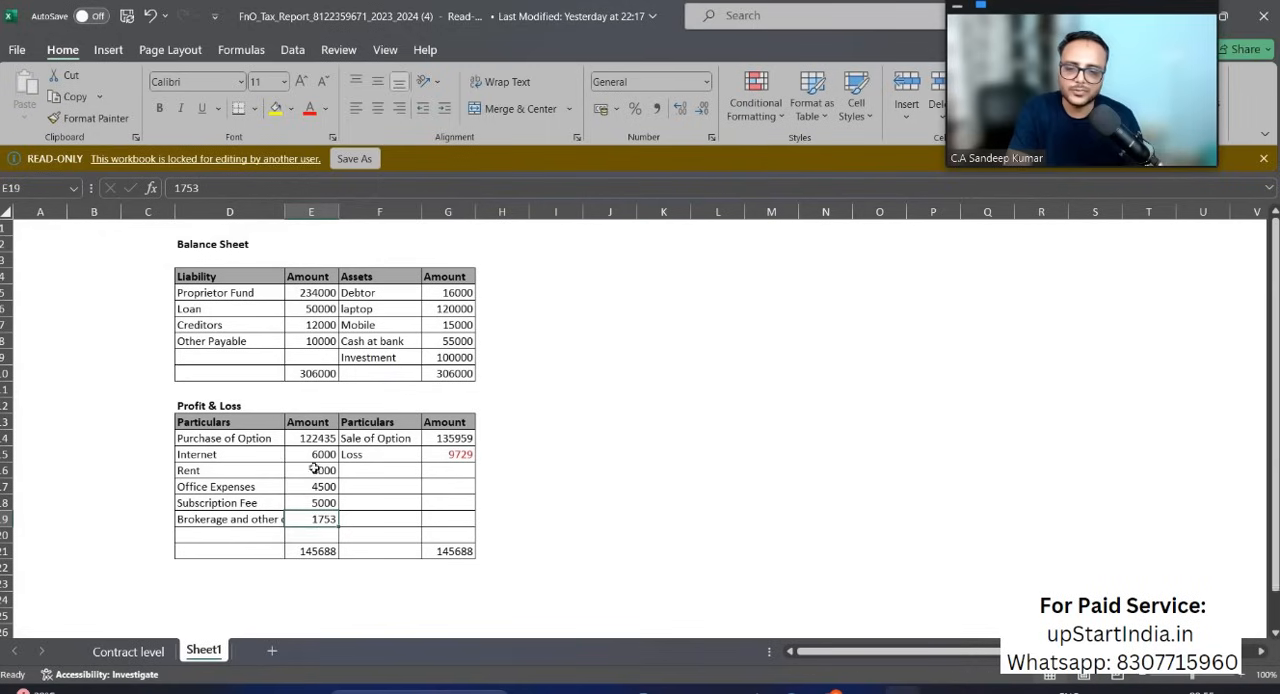
left_click(457, 456)
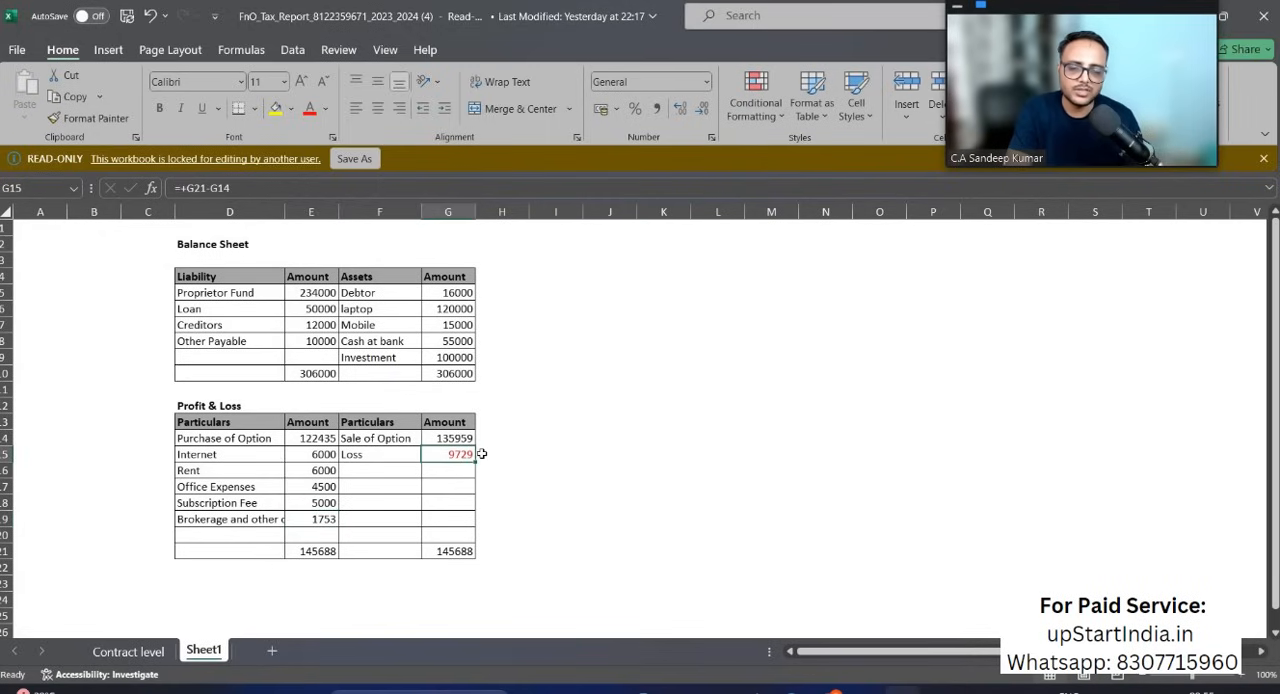
left_click(481, 454)
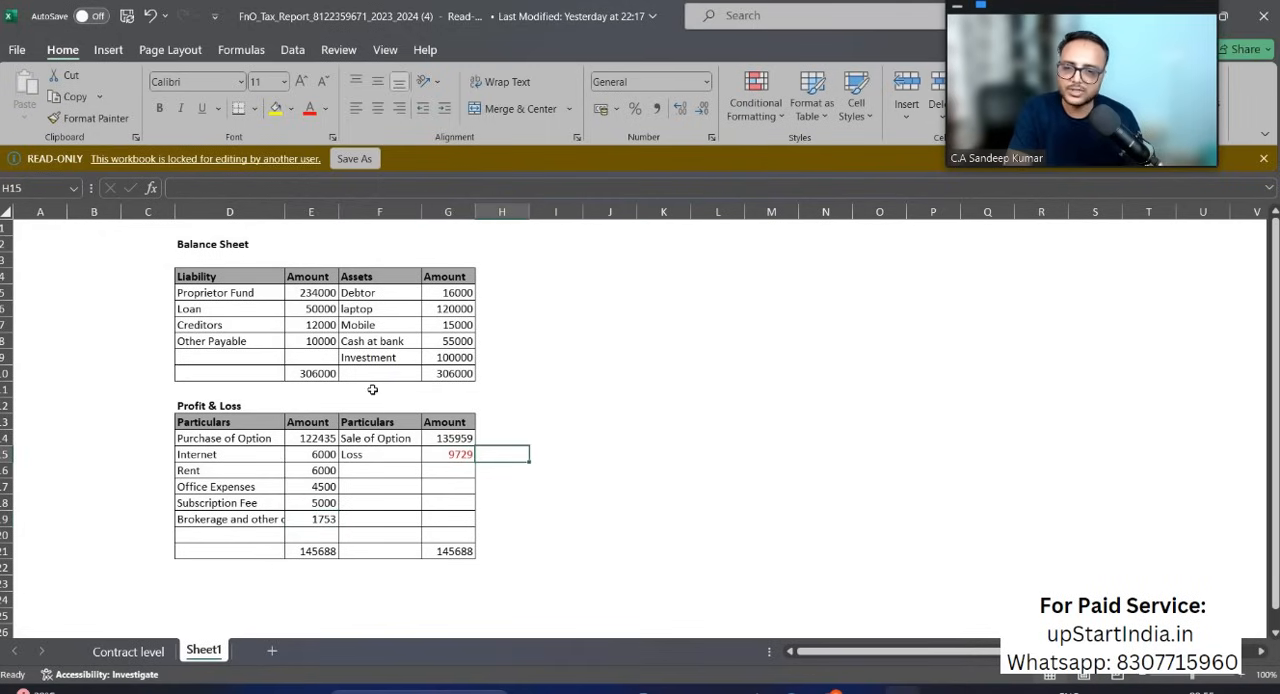
Step: Review the liability and asset amounts of the Balance Sheet on Sheet1, and view the Contract level sheet
left_click(310, 295)
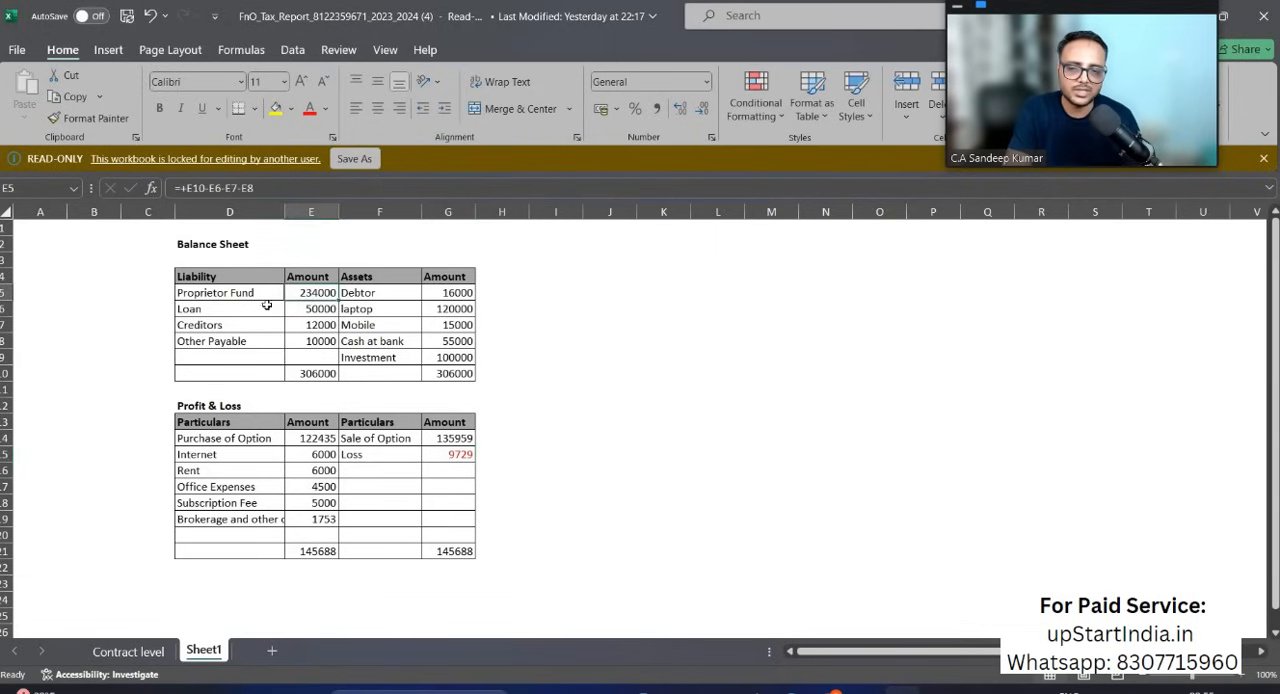
left_click(226, 309)
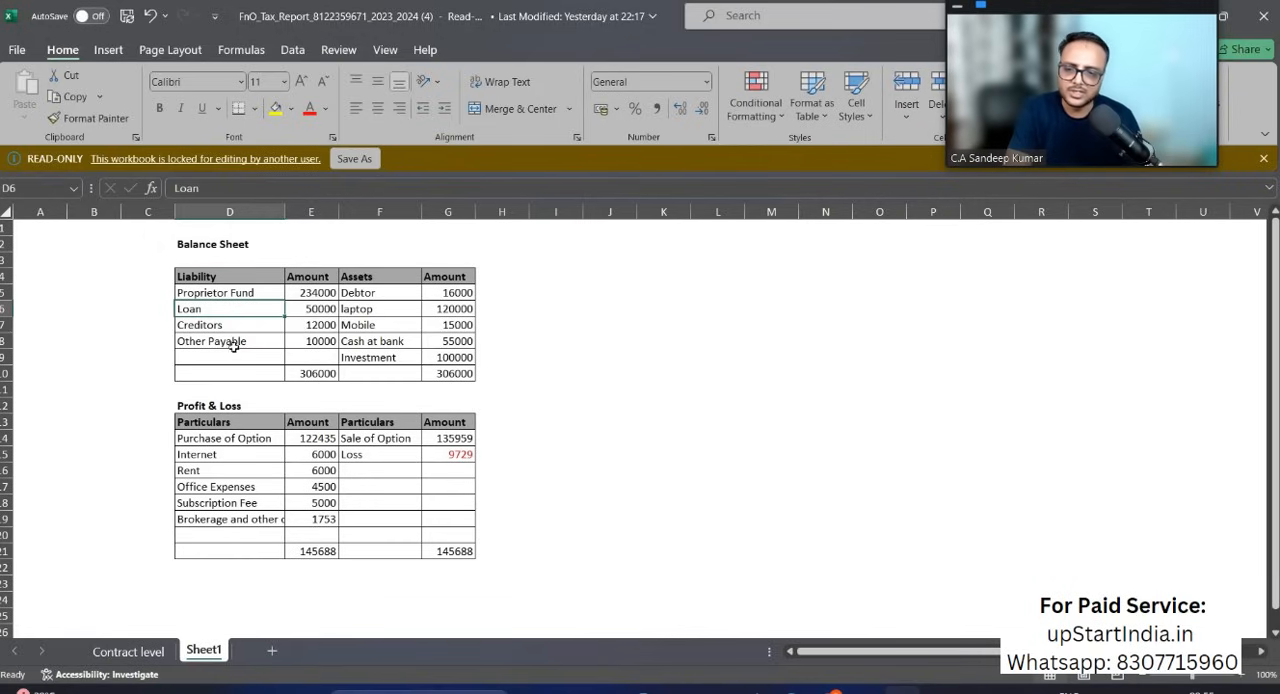
left_click(493, 312)
left_click(488, 327)
left_click(495, 344)
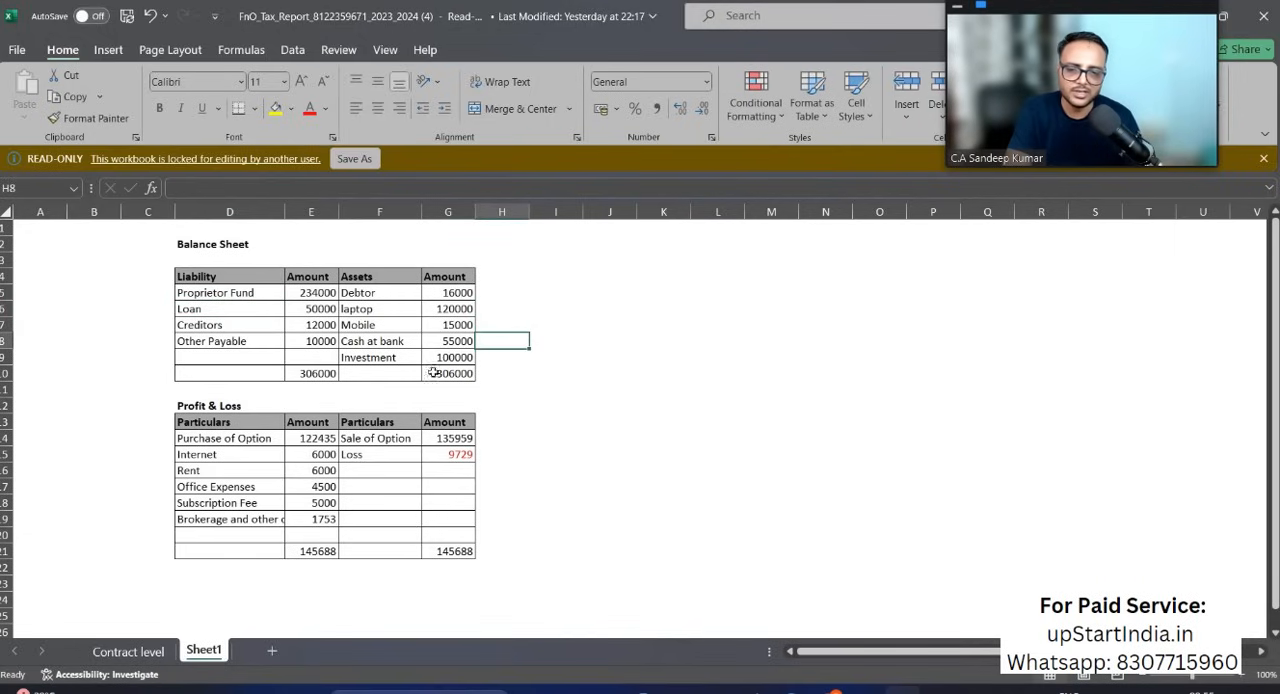
left_click(493, 358)
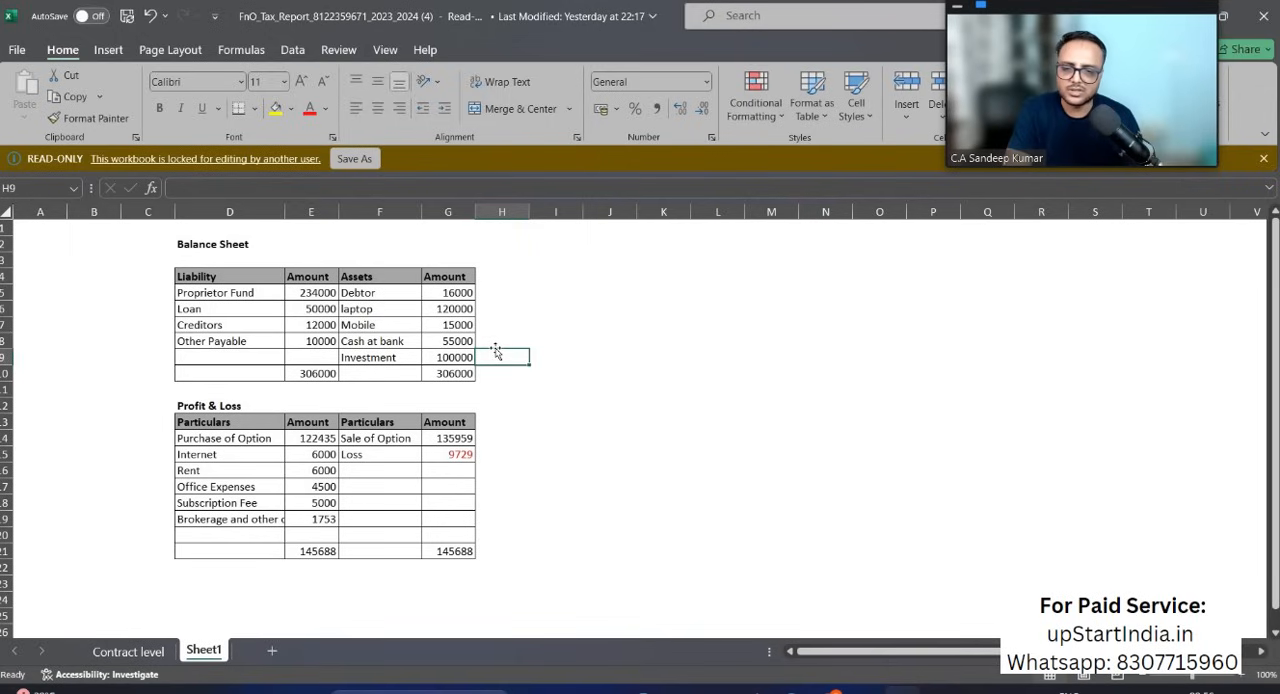
left_click(128, 652)
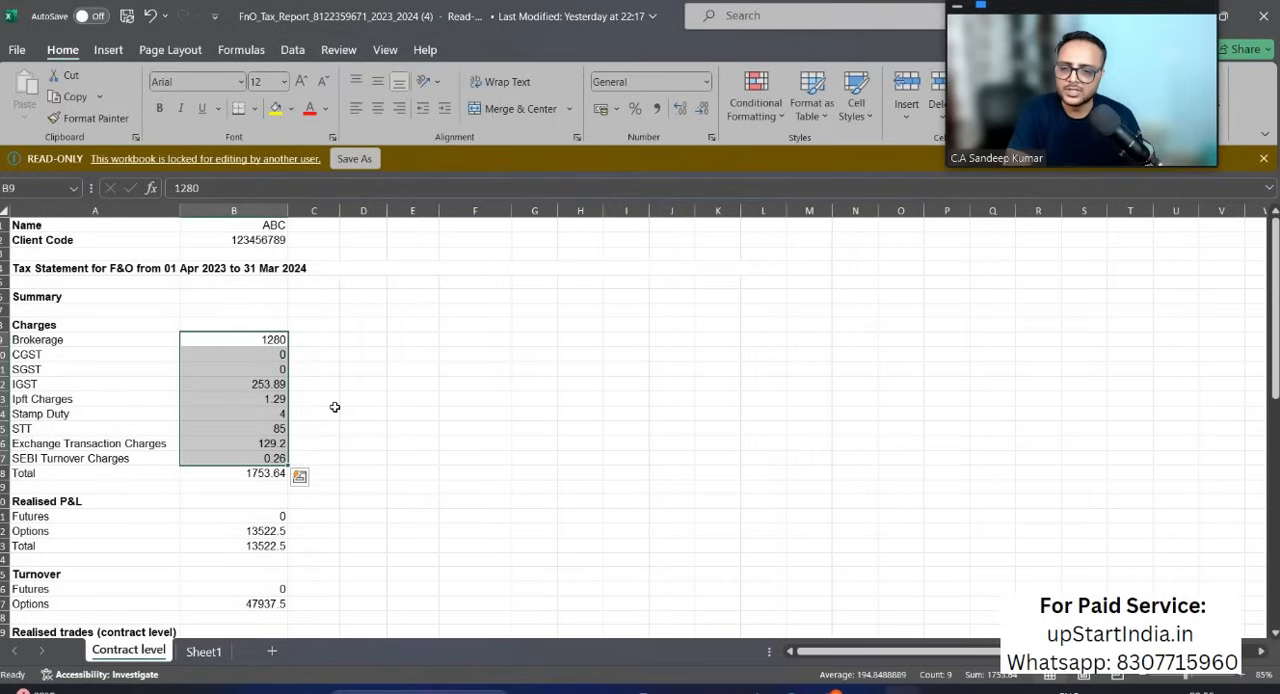
Step: In the e-Filing portal's Sources of Funds, enter 234000 as proprietor's capital and 50000 as secured rupee loans from others
key("alt+Tab")
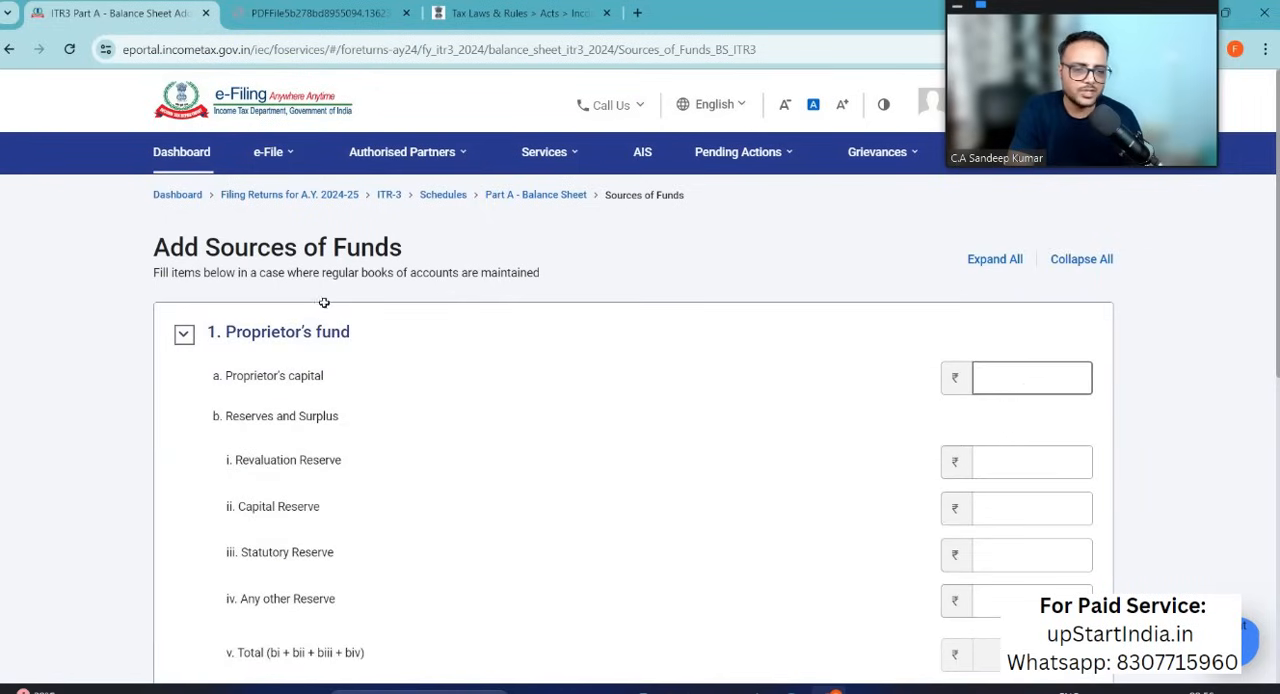
key("alt+Tab")
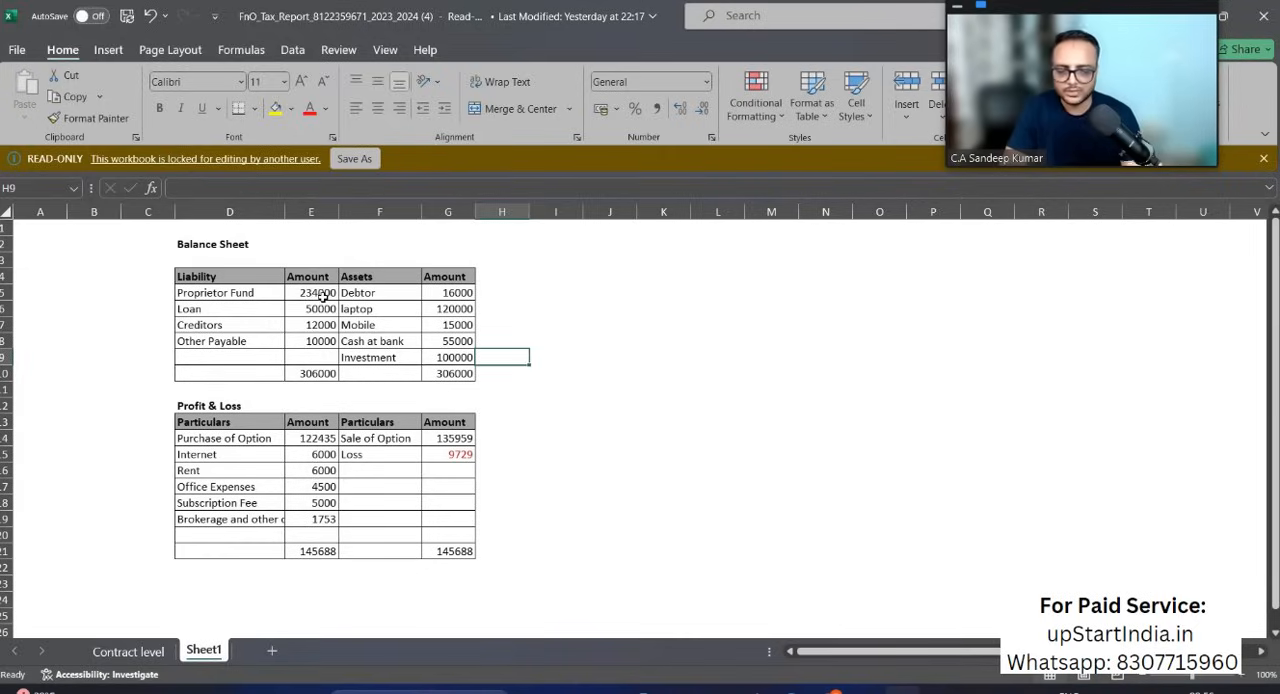
key("alt+Tab")
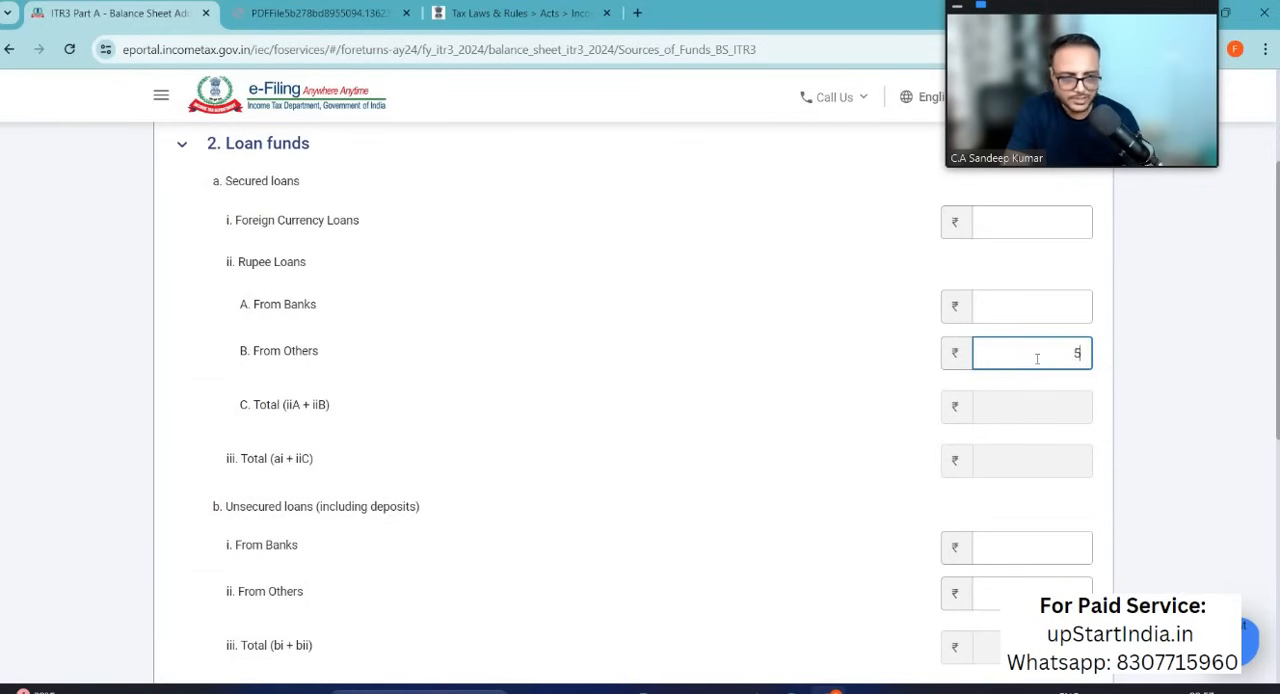
type("0000")
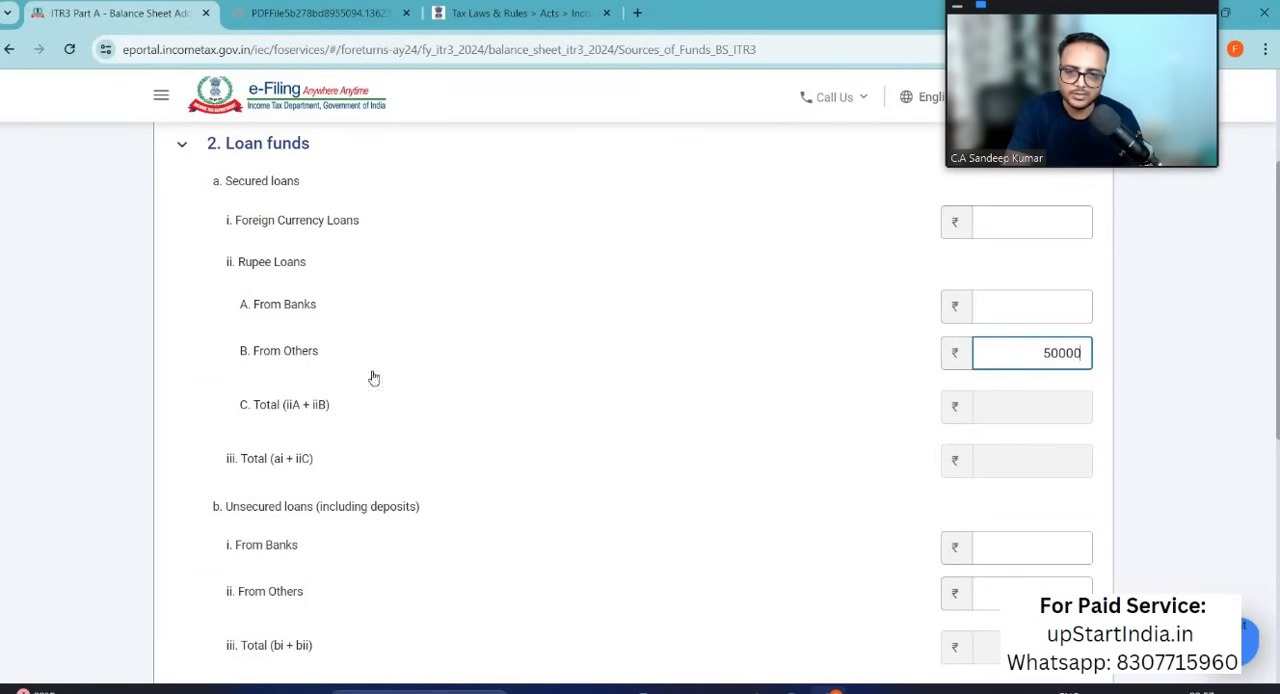
Step: Combine Creditors and Other Payable from the Excel Balance Sheet, enter 22000 as unsecured loans from others, and add the Sources of Funds
key("alt+Tab")
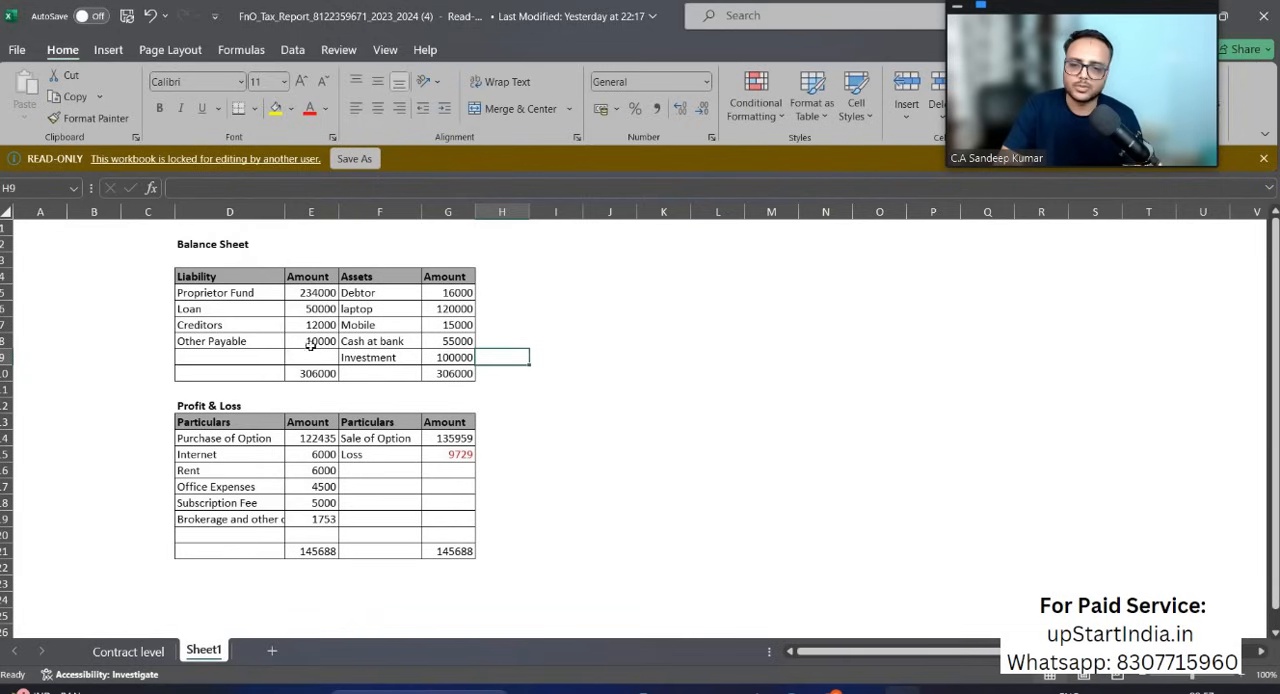
left_click_drag(229, 327, 229, 345)
key("alt+Tab")
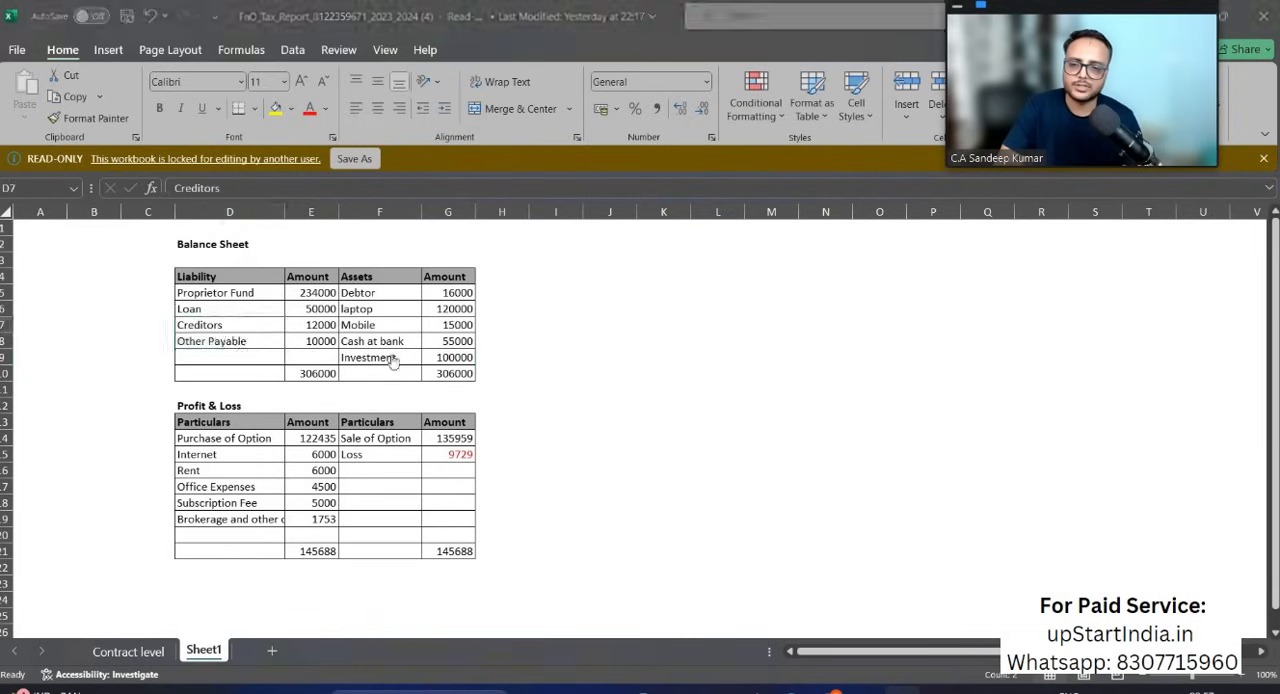
left_click(1044, 293)
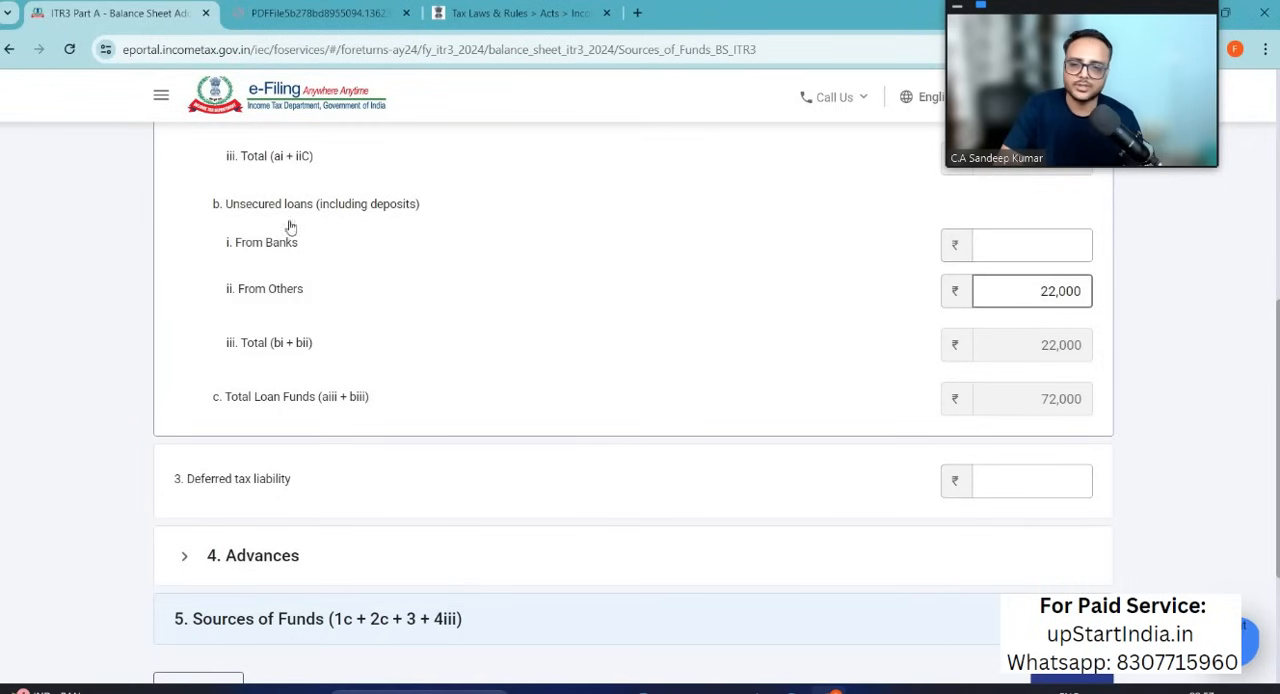
scroll(708, 570, "down", 1)
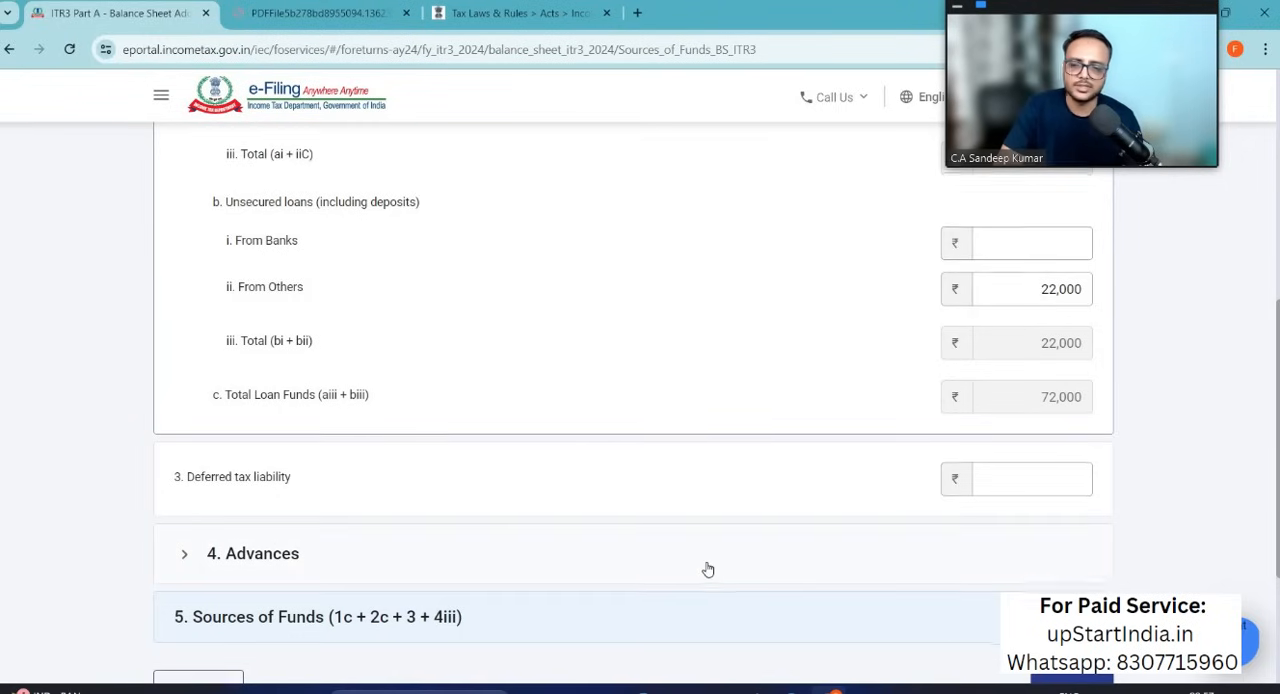
scroll(708, 570, "down", 2)
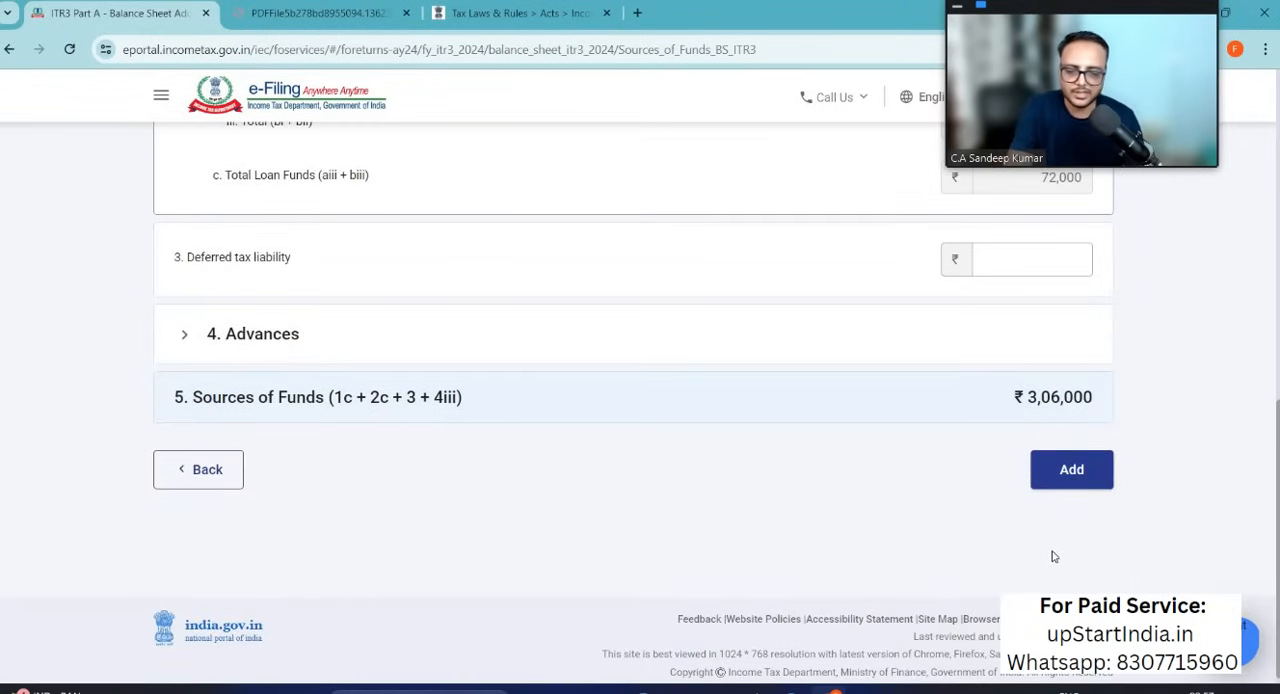
left_click(1071, 469)
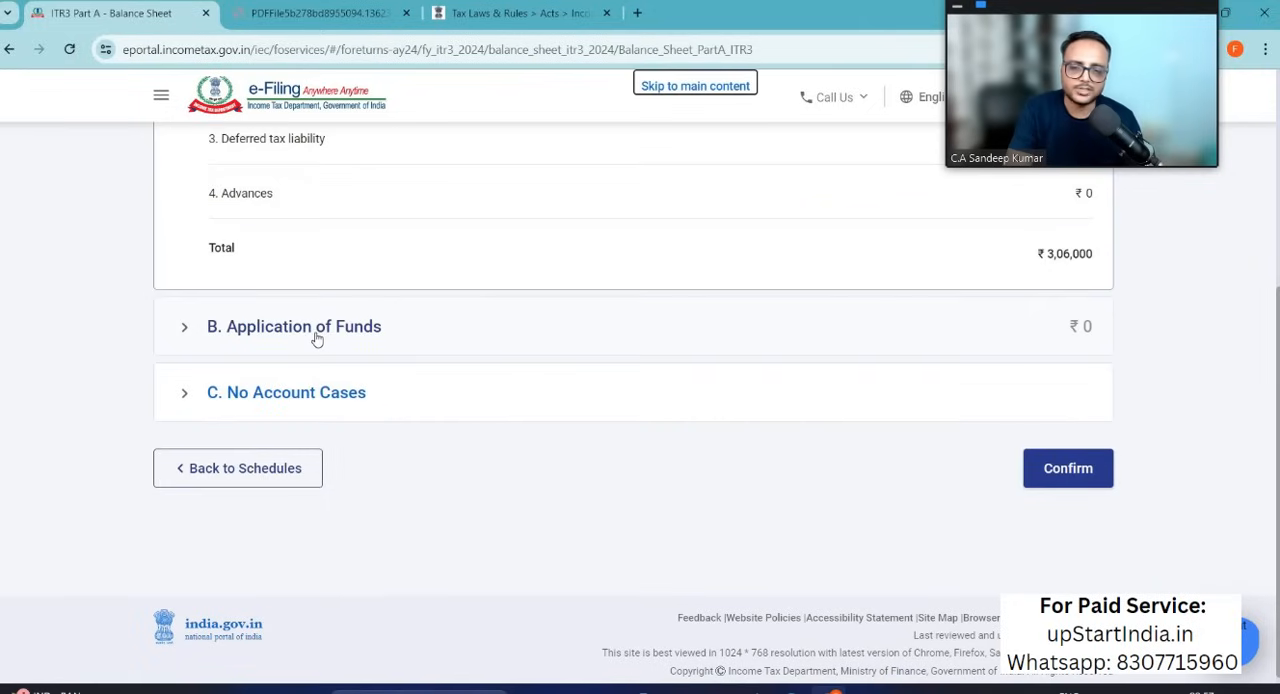
Step: Start adding Application of Funds details and look through its fixed assets, investments and remaining sections
left_click(185, 328)
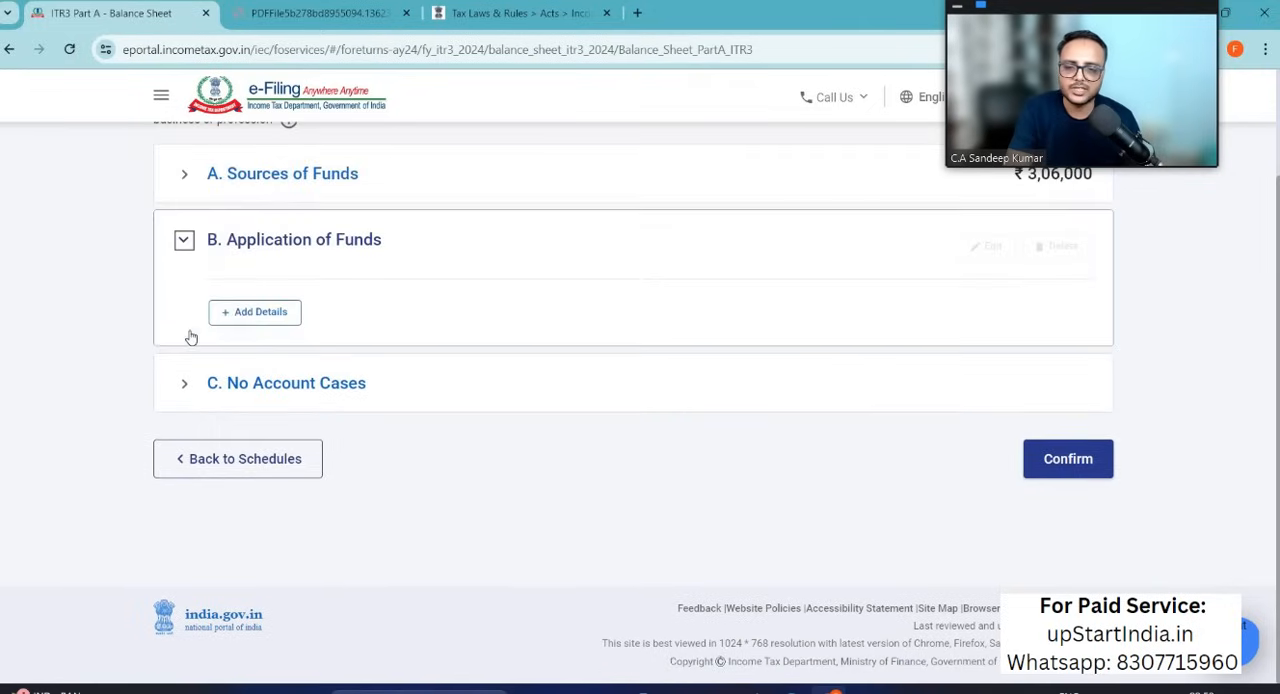
left_click(257, 314)
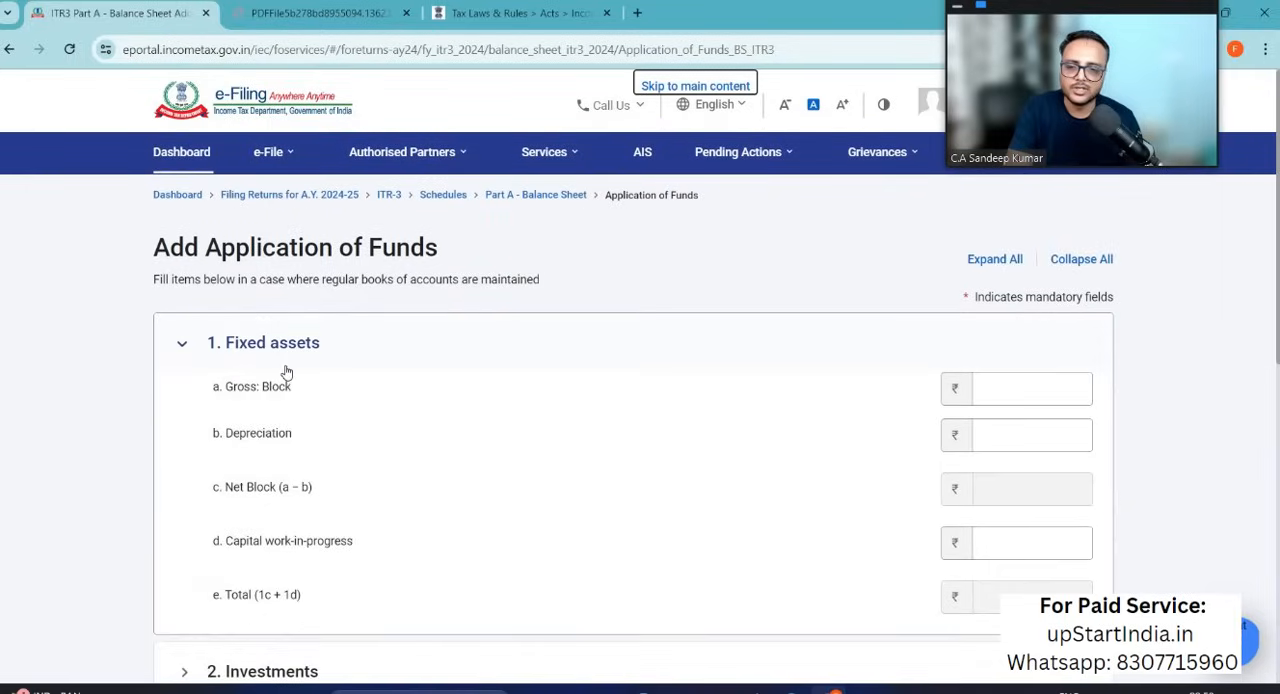
scroll(338, 524, "down", 3)
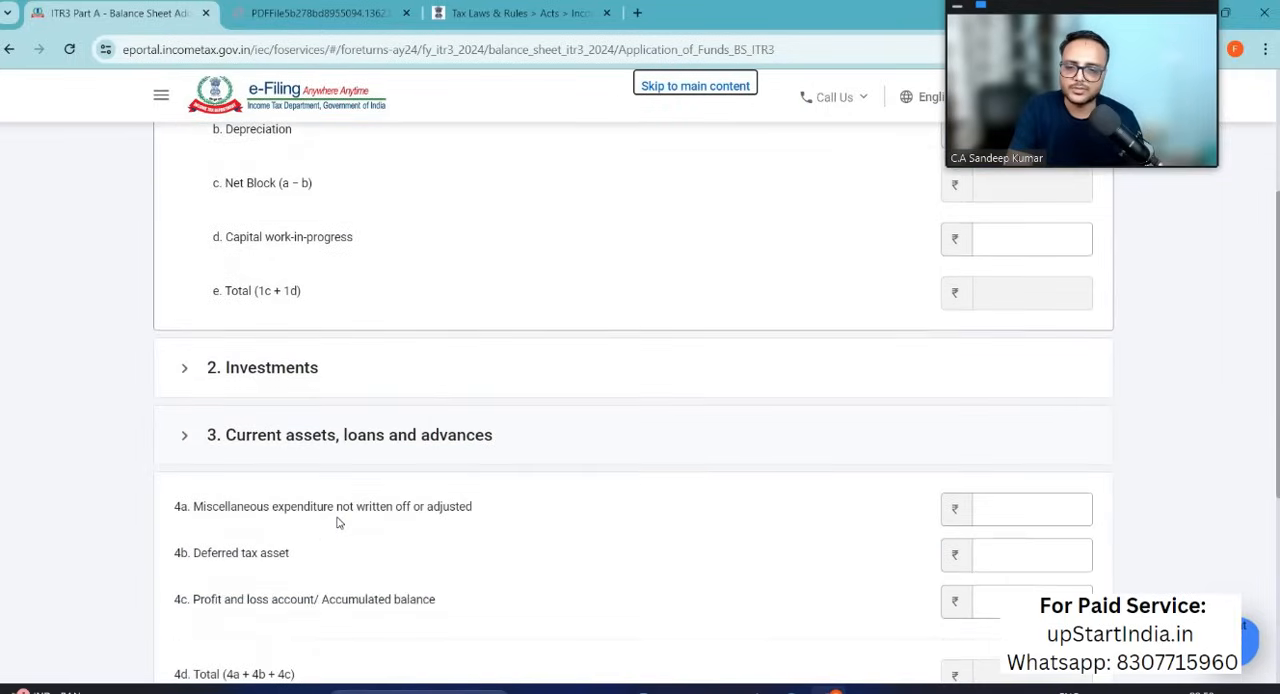
left_click(179, 347)
scroll(340, 488, "down", 5)
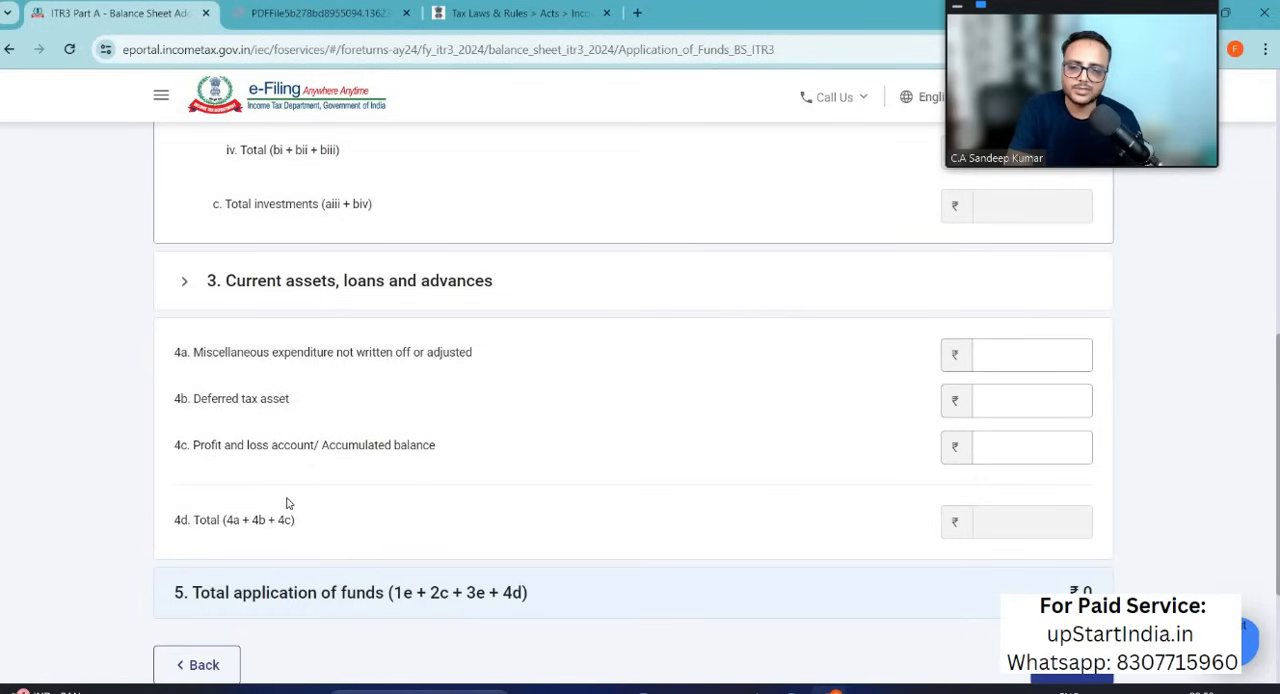
scroll(287, 503, "down", 1)
scroll(287, 503, "up", 4)
scroll(287, 503, "up", 3)
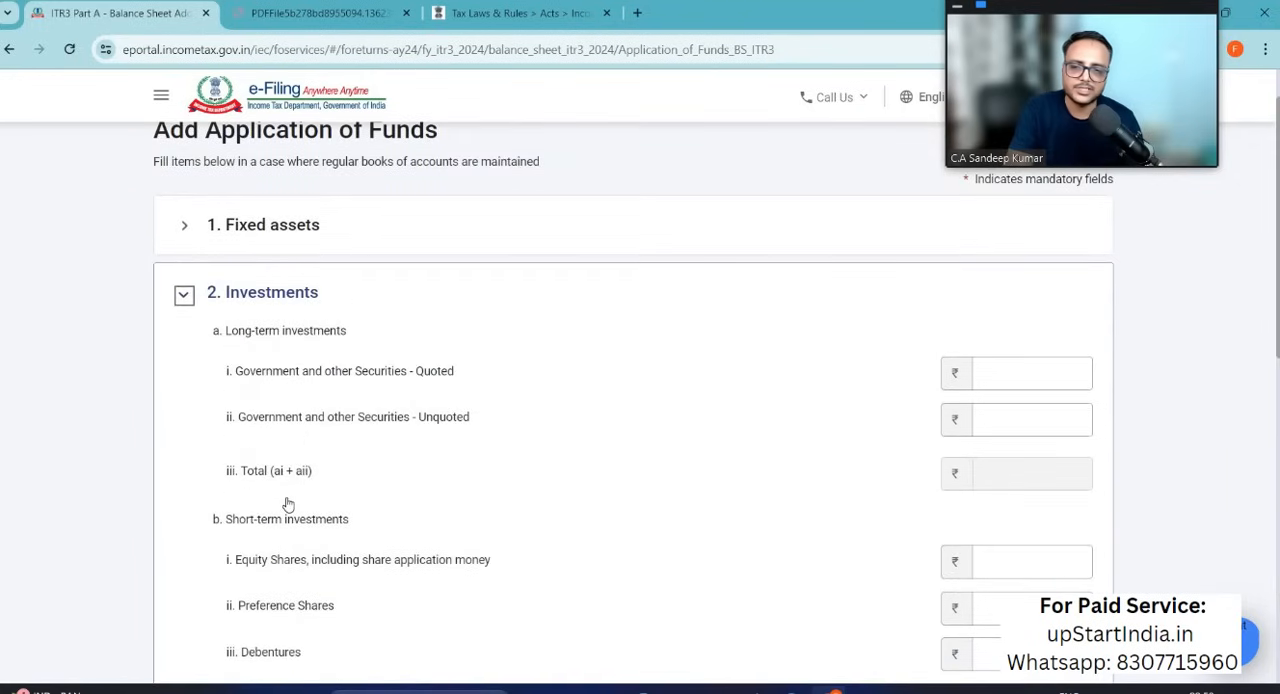
scroll(485, 526, "down", 3)
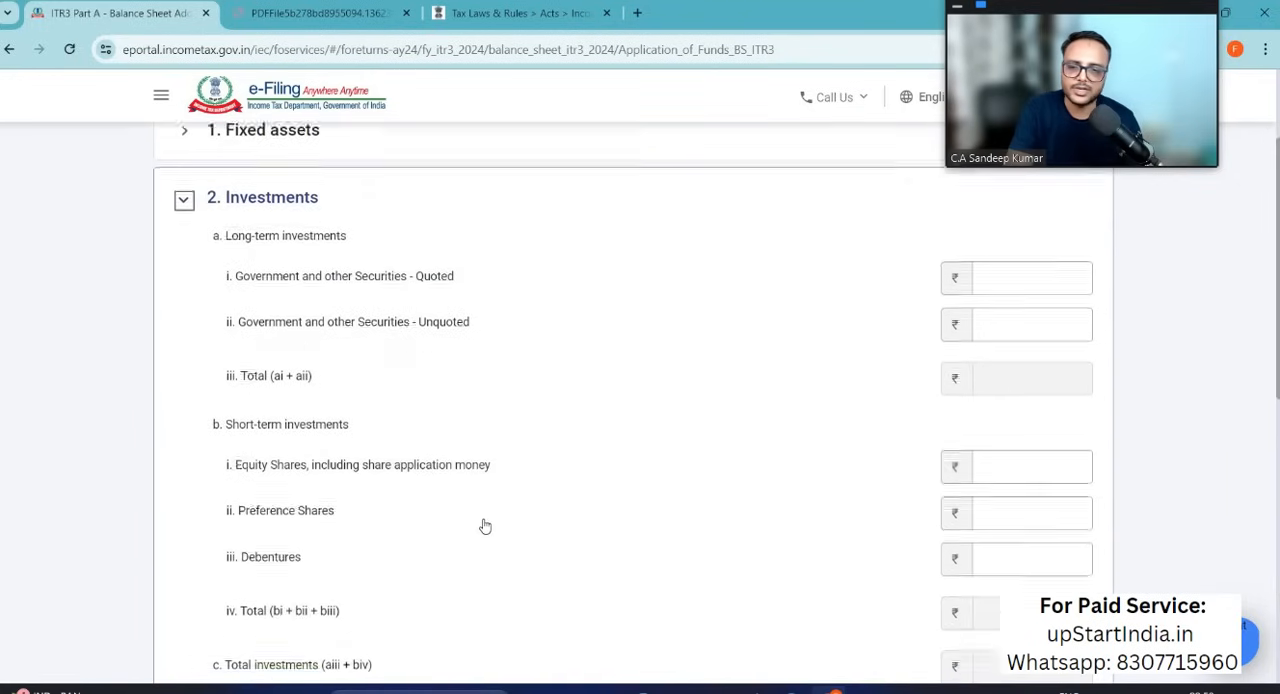
scroll(485, 526, "up", 4)
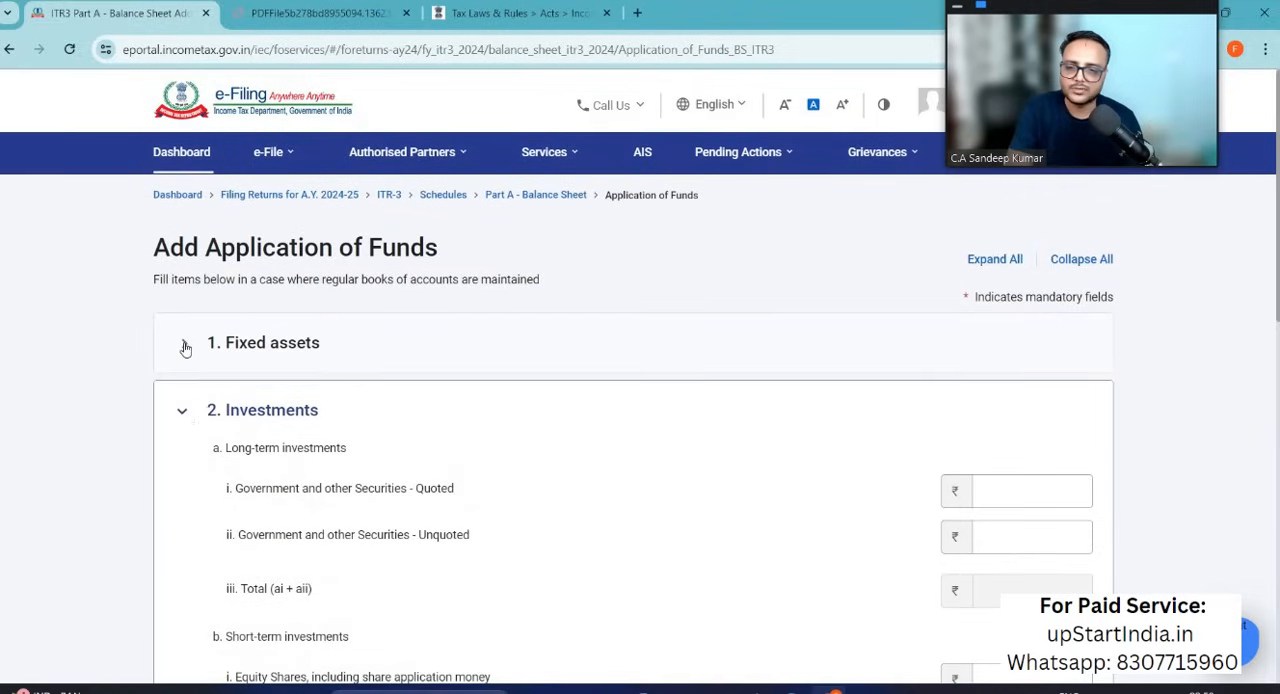
Step: Enter 135000 as the Gross Block under Fixed assets, combining the laptop and mobile amounts
left_click(185, 347)
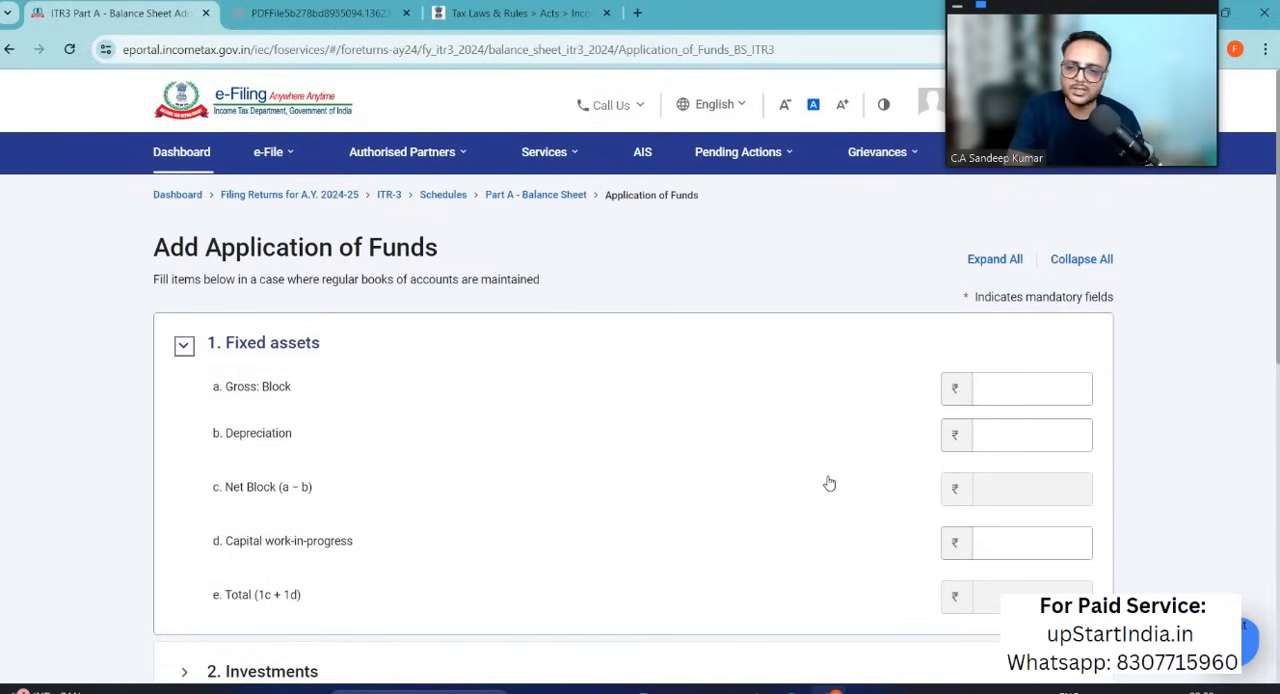
left_click(1043, 428)
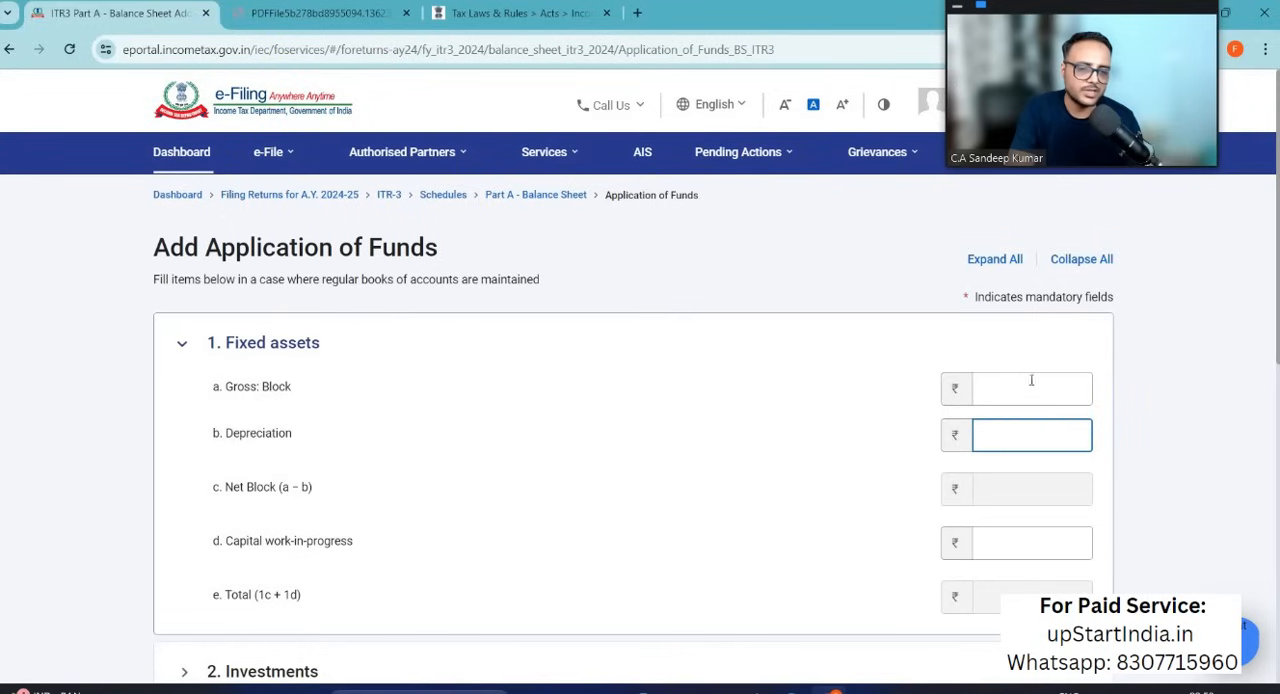
left_click(1032, 382)
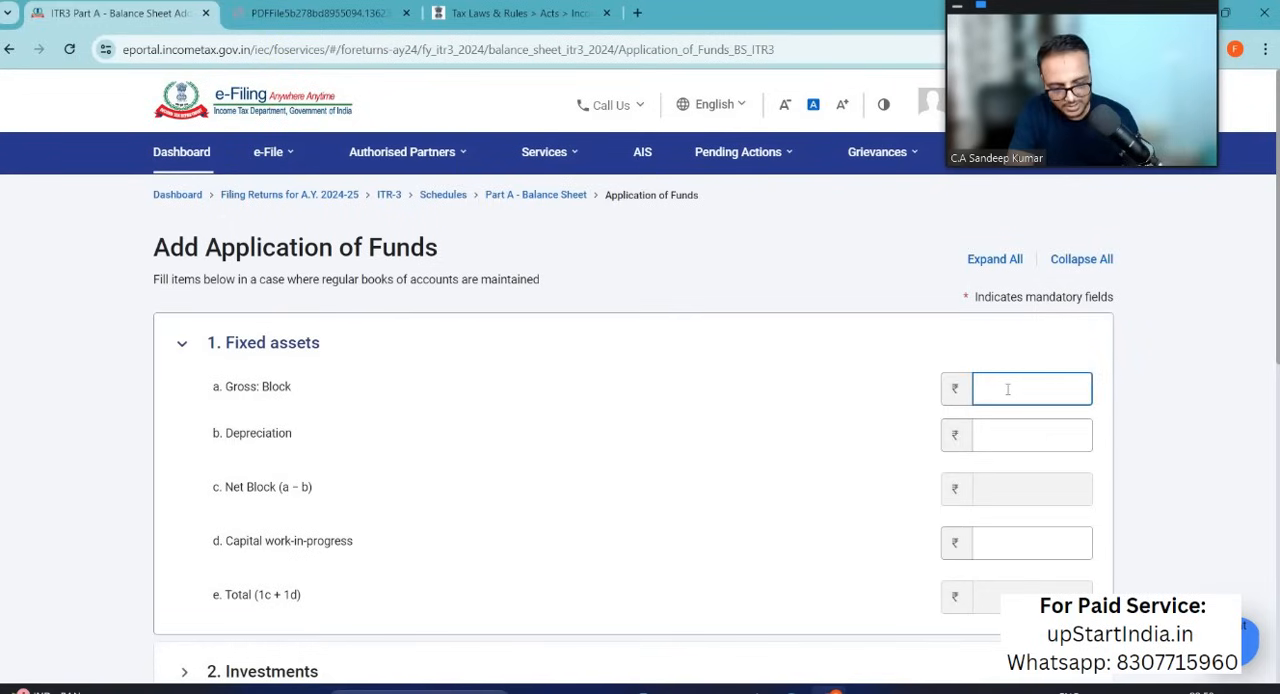
type("120000")
key("BackSpace")
key("BackSpace")
key("BackSpace")
key("BackSpace")
key("BackSpace")
type("35000")
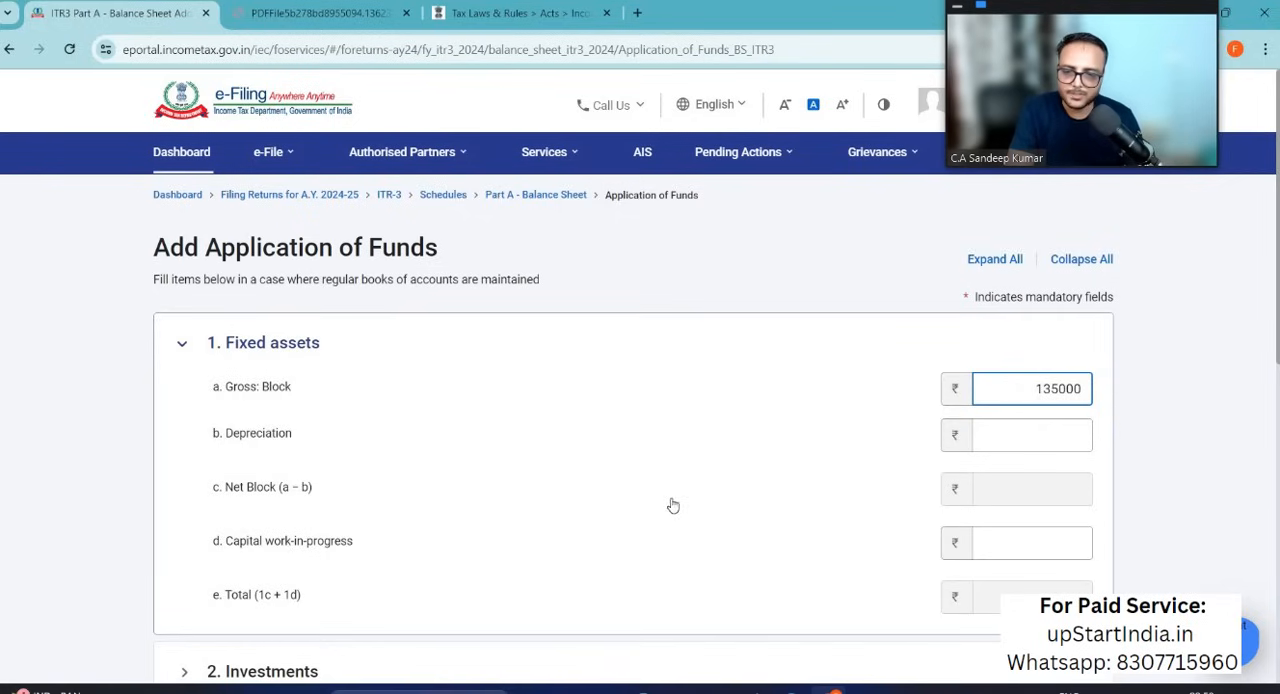
Step: Enter the Investment amount of 100000 under short-term investments as Equity Shares, including share application money
scroll(674, 505, "down", 3)
left_click(184, 353)
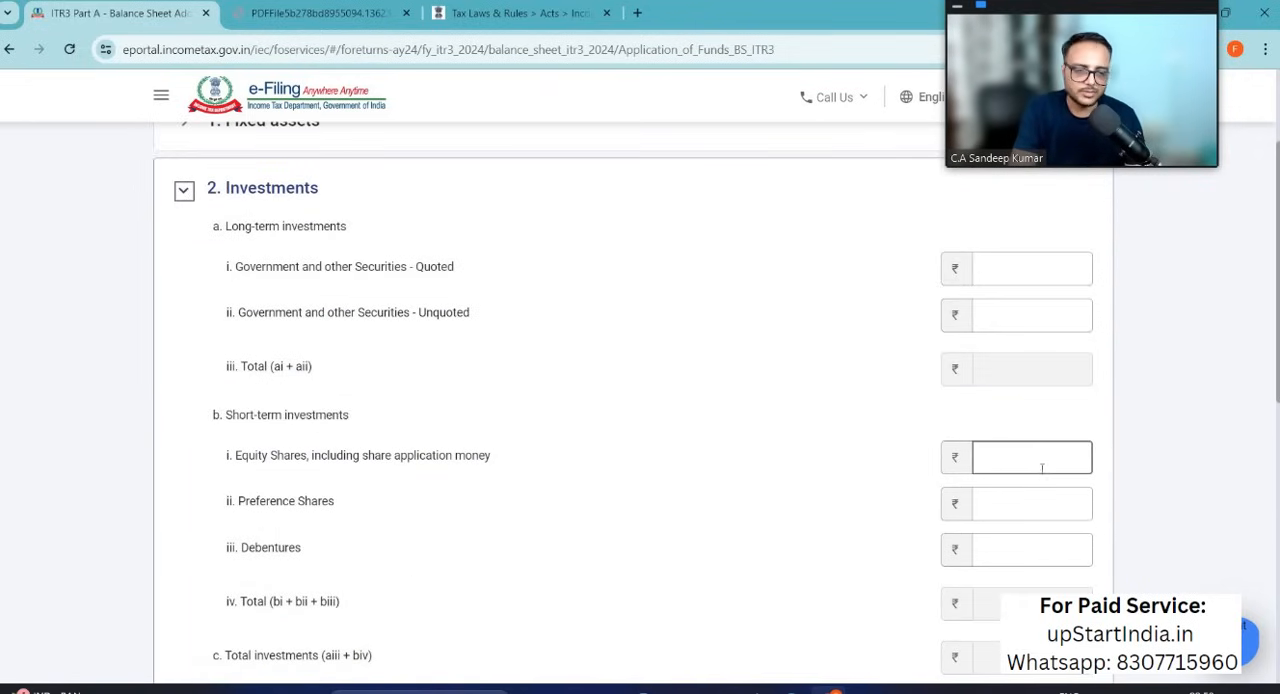
left_click(1041, 469)
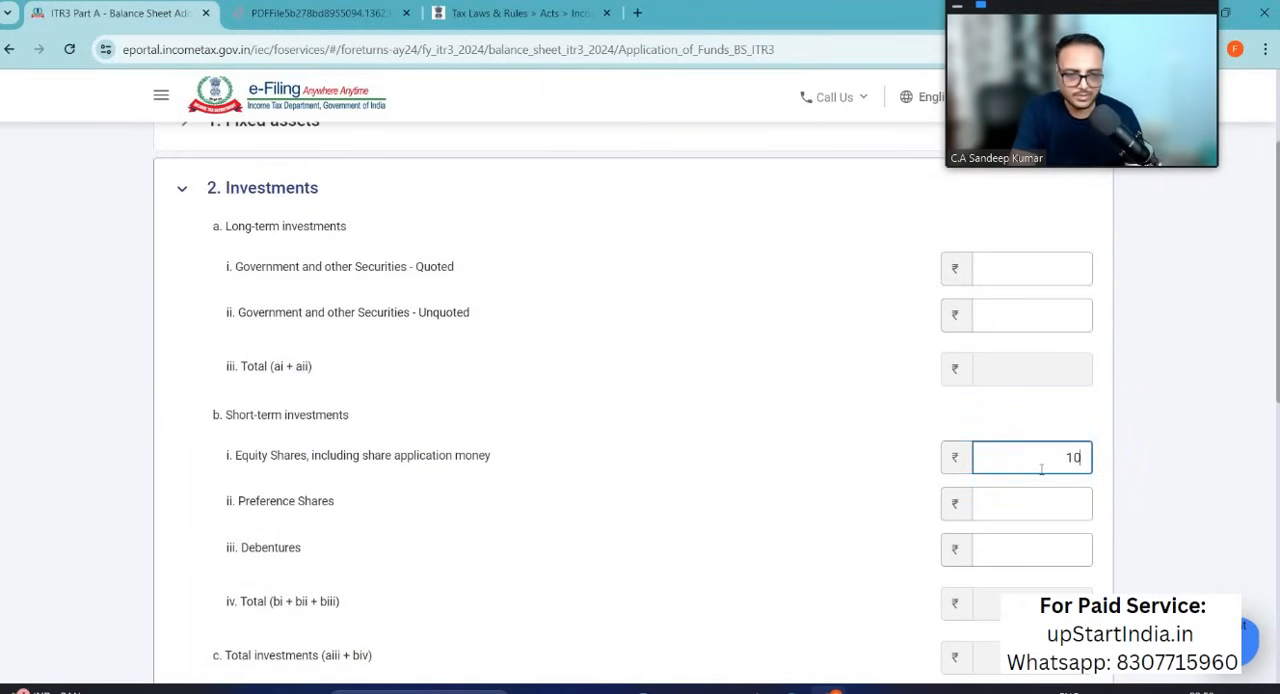
Step: Check the Cash at bank amount in Excel and enter 55000 as Cash-in-hand under Current assets, loans and advances
key("alt+Tab")
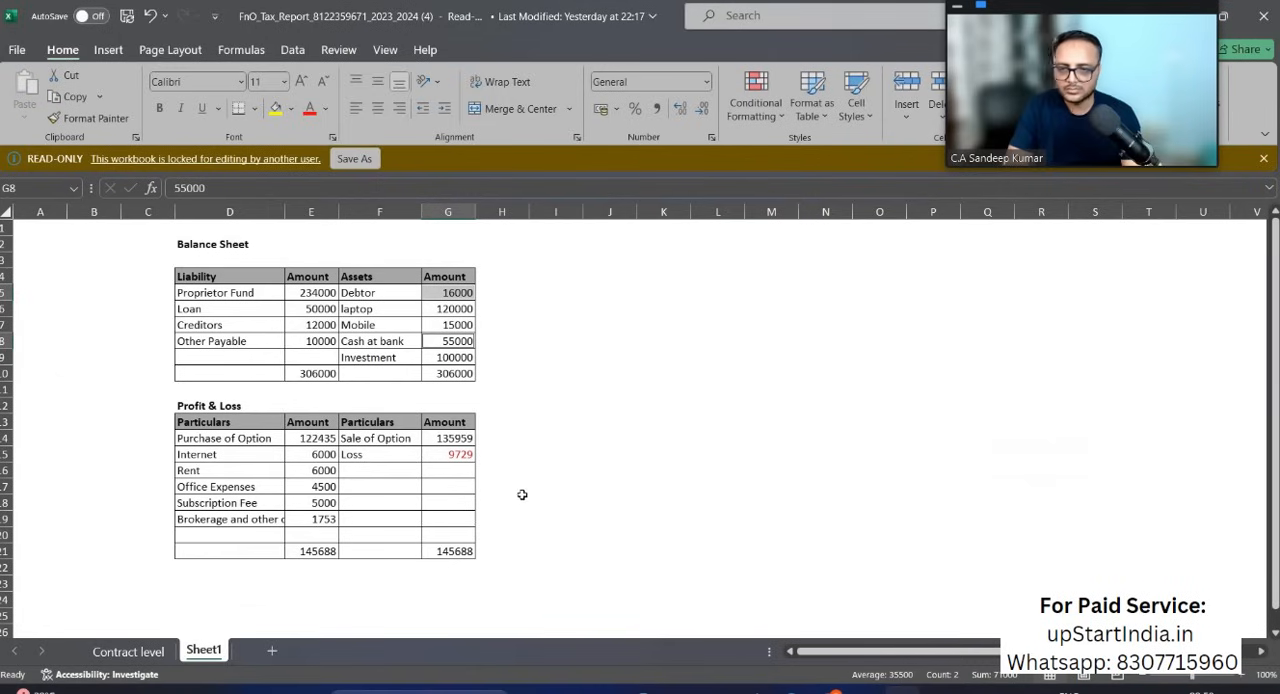
left_click(365, 345)
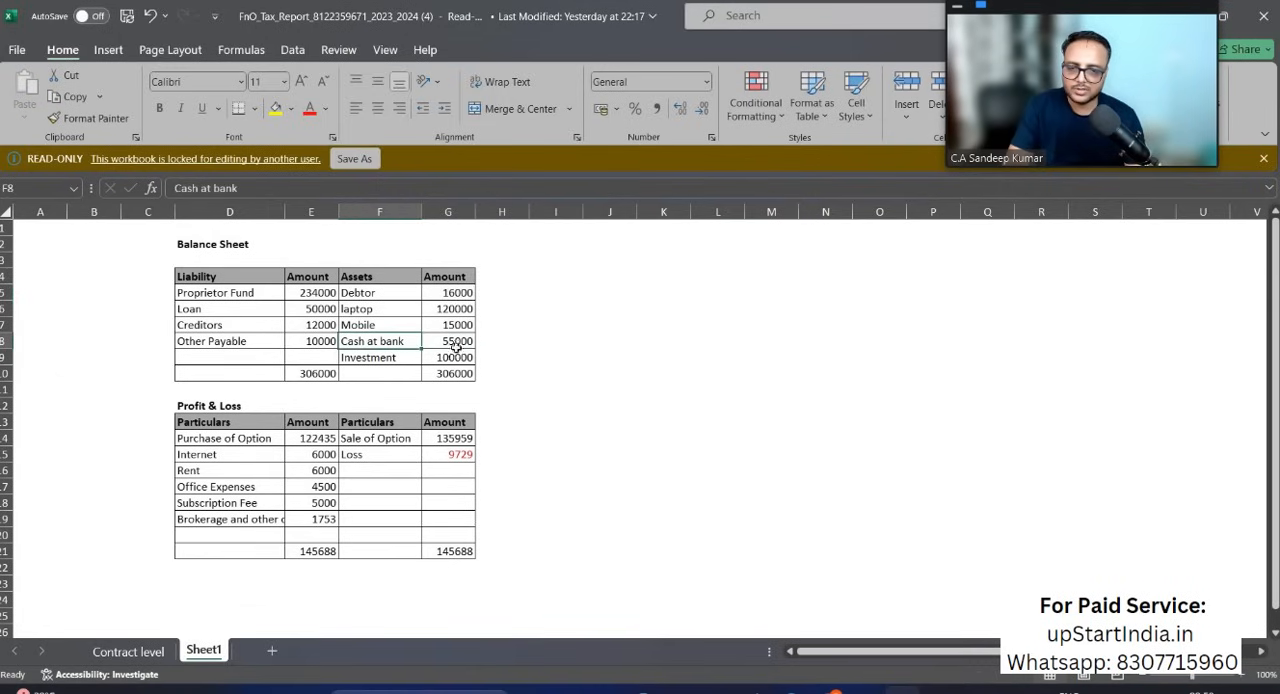
key("alt+Tab")
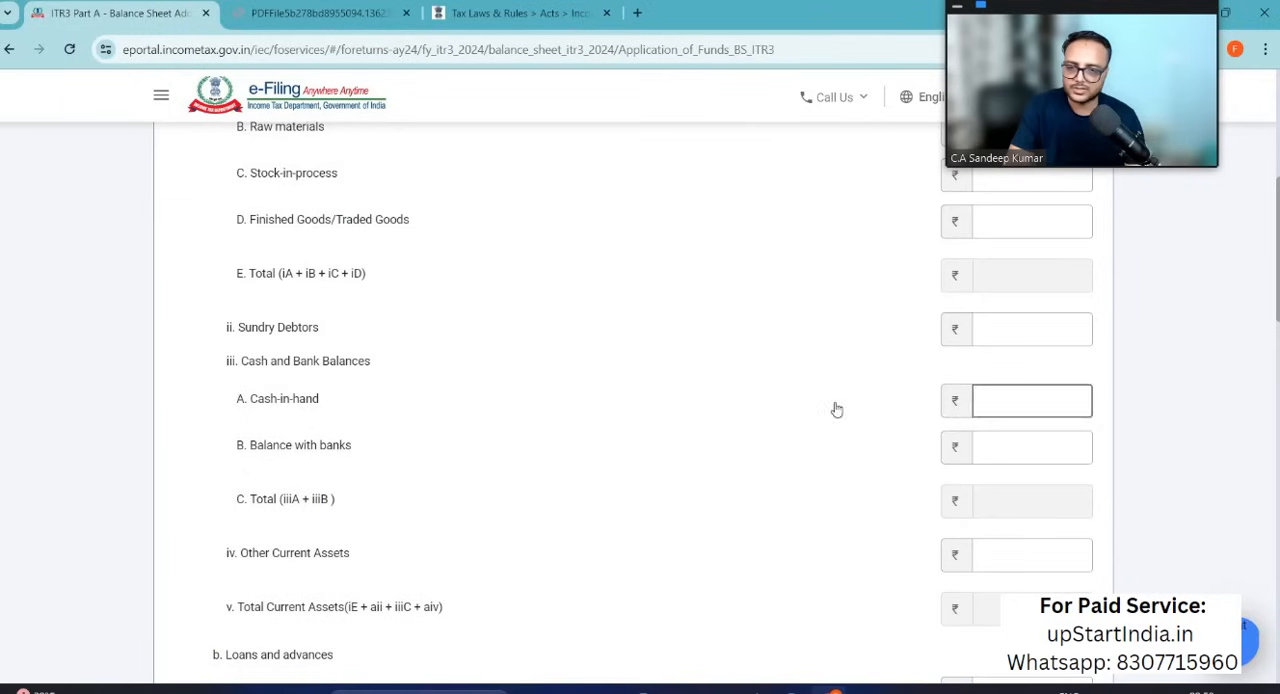
left_click(1017, 401)
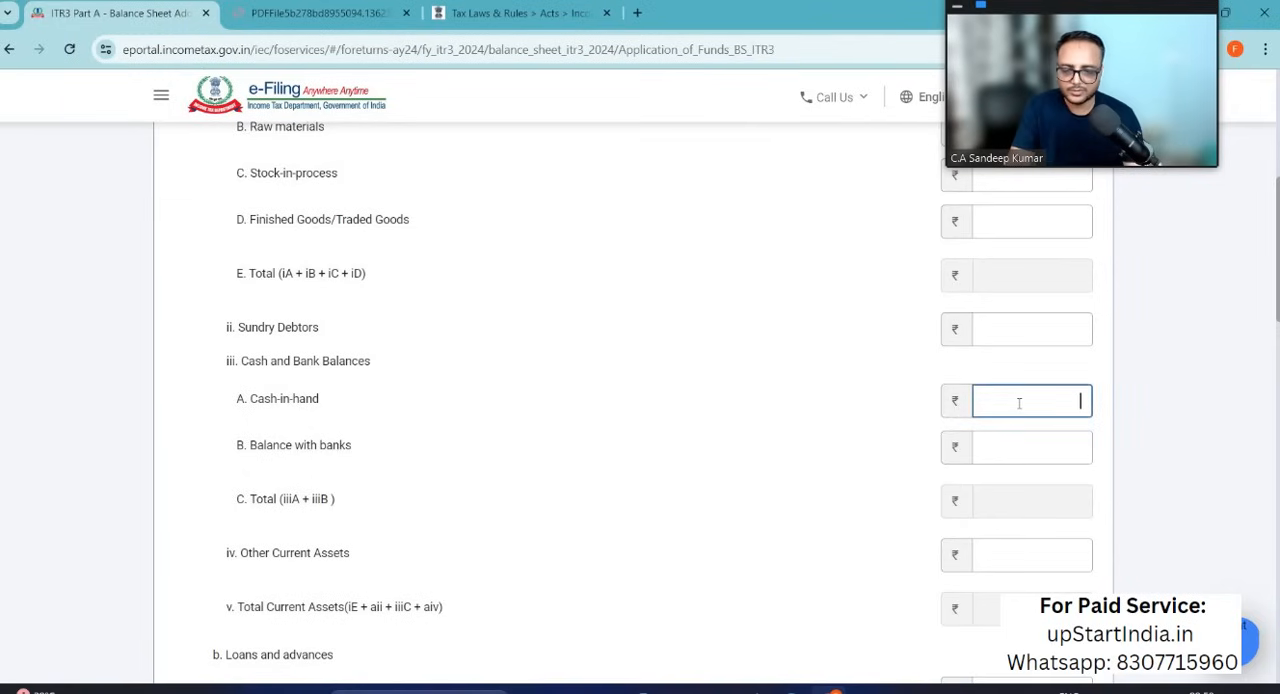
type("55000")
Step: Check the Debtor amount in Excel and enter 16000 as Sundry Debtors under Current assets
key("alt+Tab")
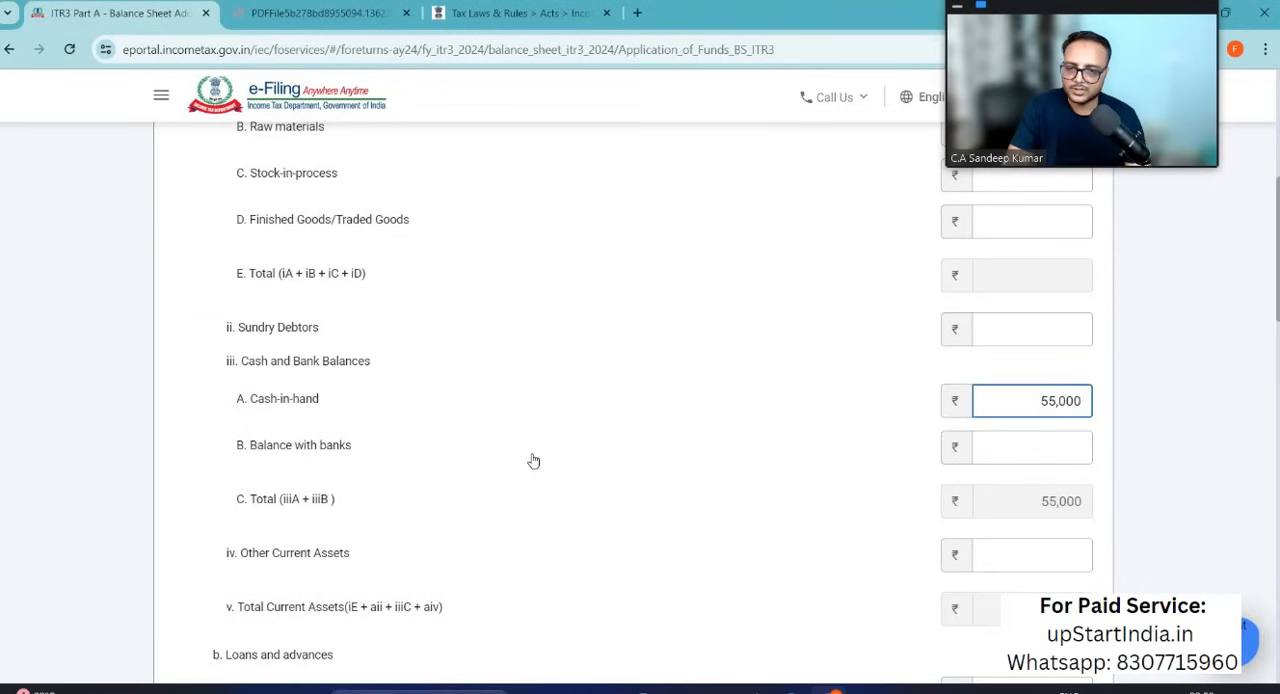
left_click(1044, 330)
type("16000")
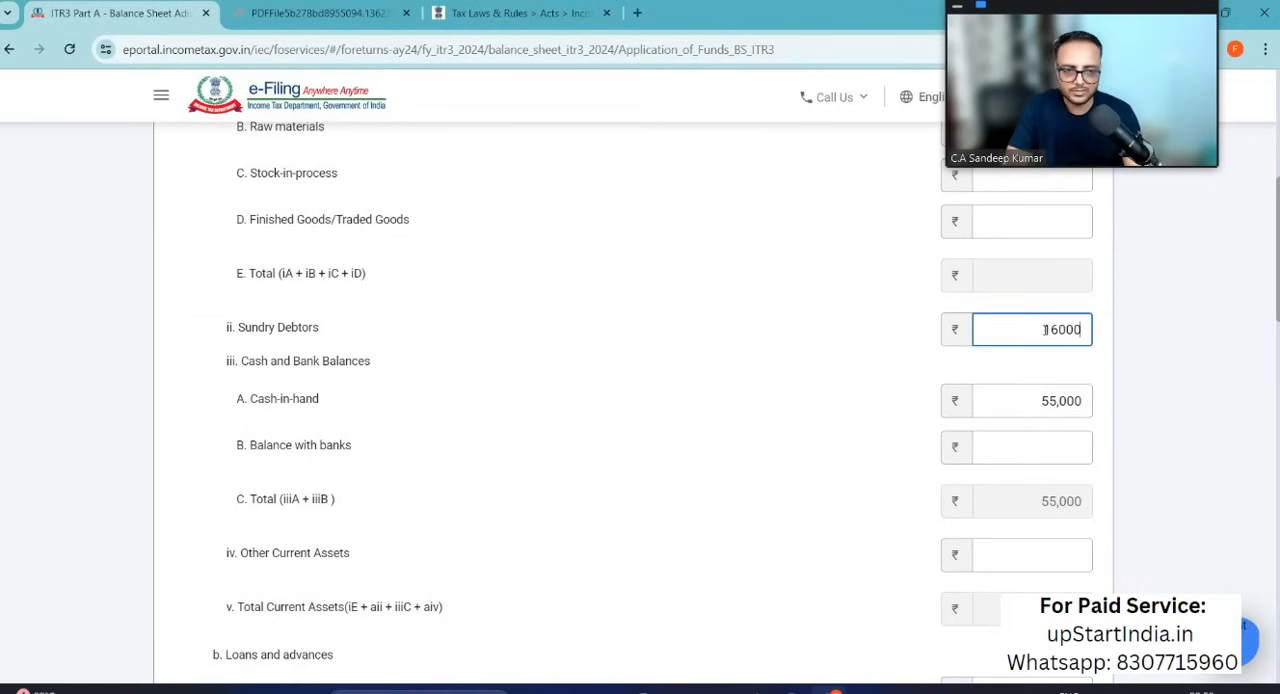
left_click(1201, 386)
scroll(1201, 386, "down", 7)
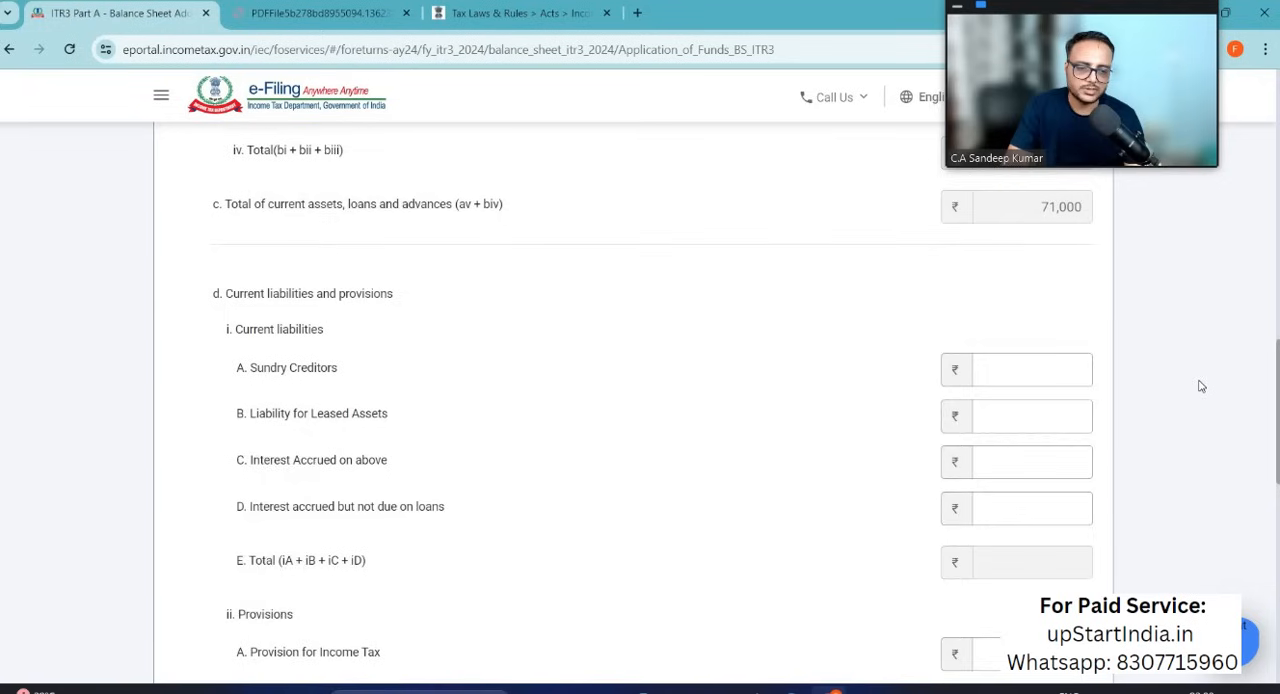
Step: Leave current liabilities, provisions and the remaining items blank, and add the Application of Funds details to the balance sheet
scroll(1201, 386, "down", 4)
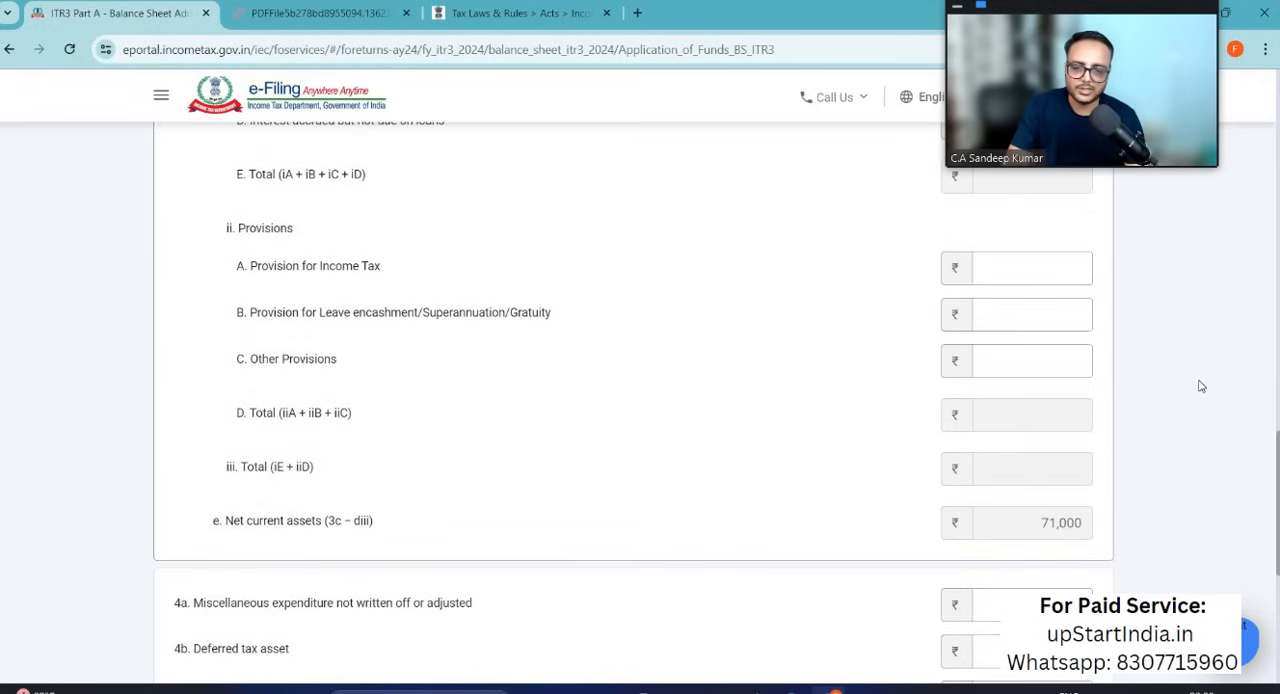
scroll(1201, 386, "down", 5)
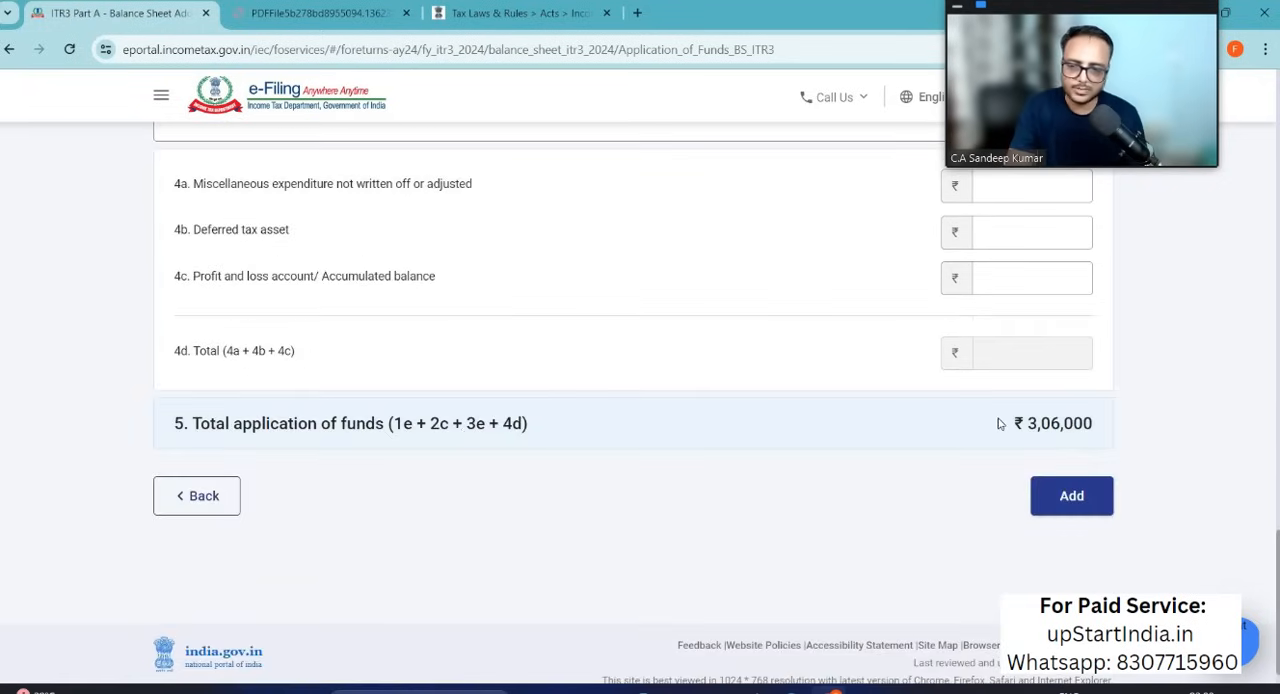
left_click(1071, 500)
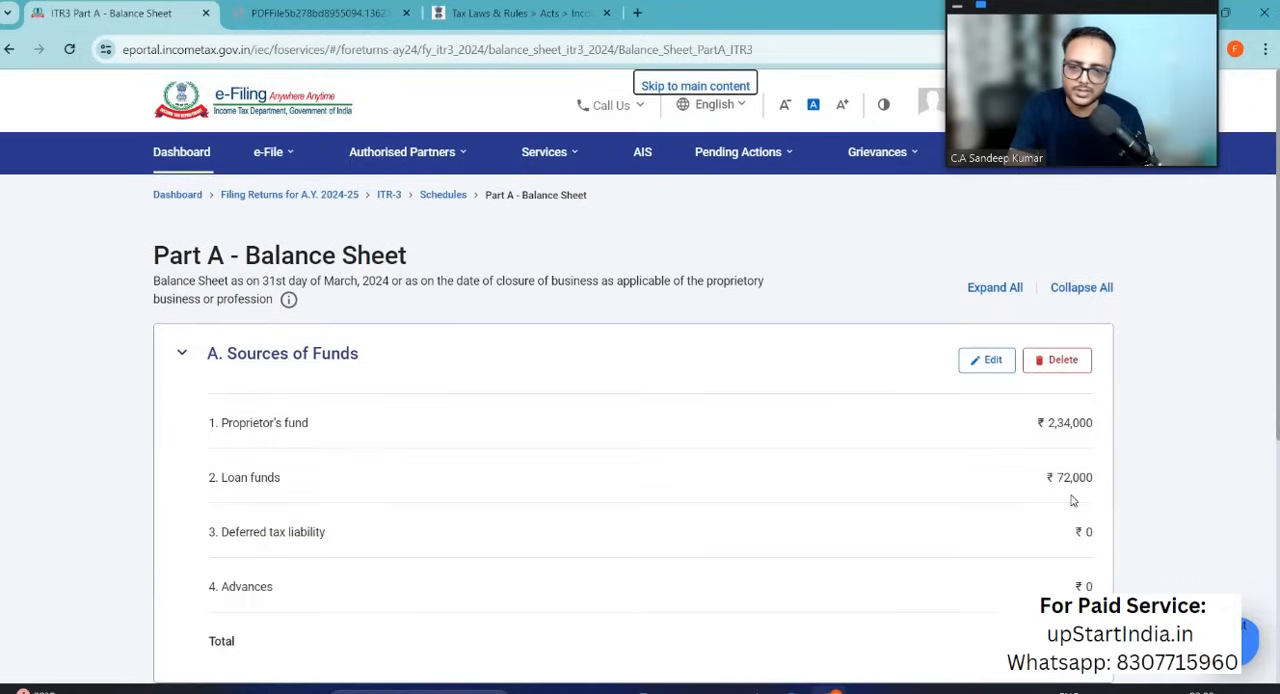
Step: Expand the No Account Cases section and view the help note on regular books of account not being maintained
scroll(1073, 500, "down", 4)
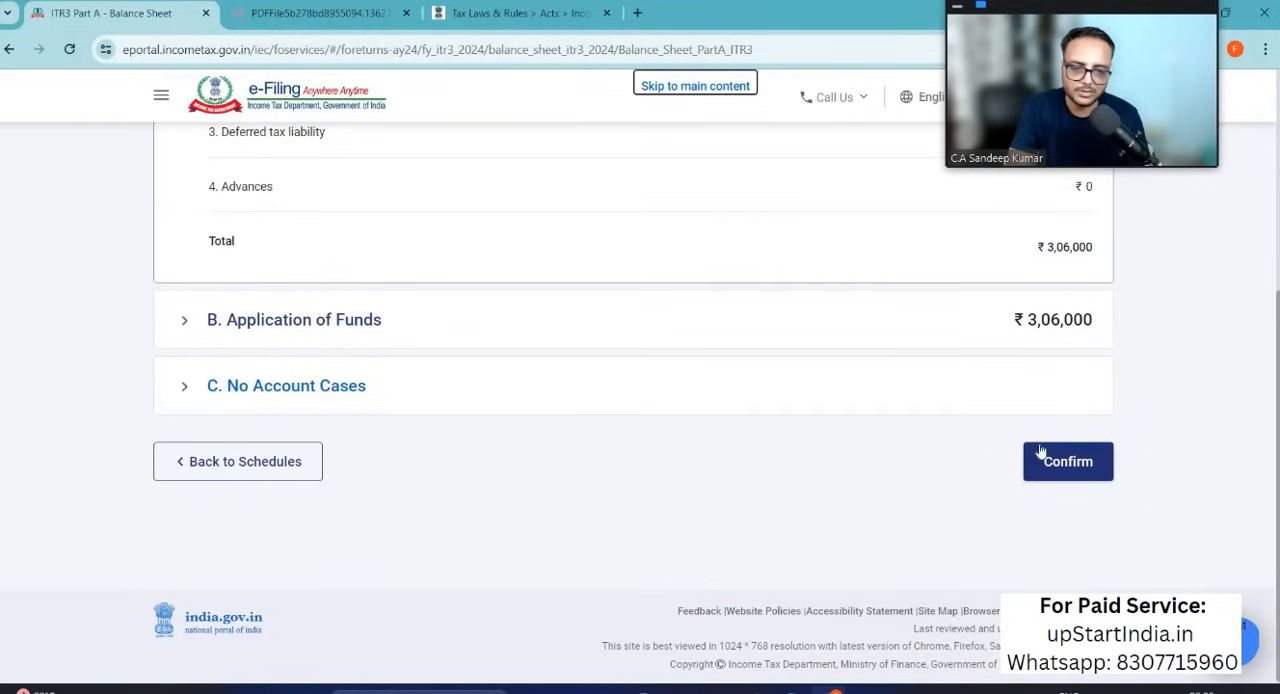
left_click(182, 389)
scroll(543, 297, "up", 2)
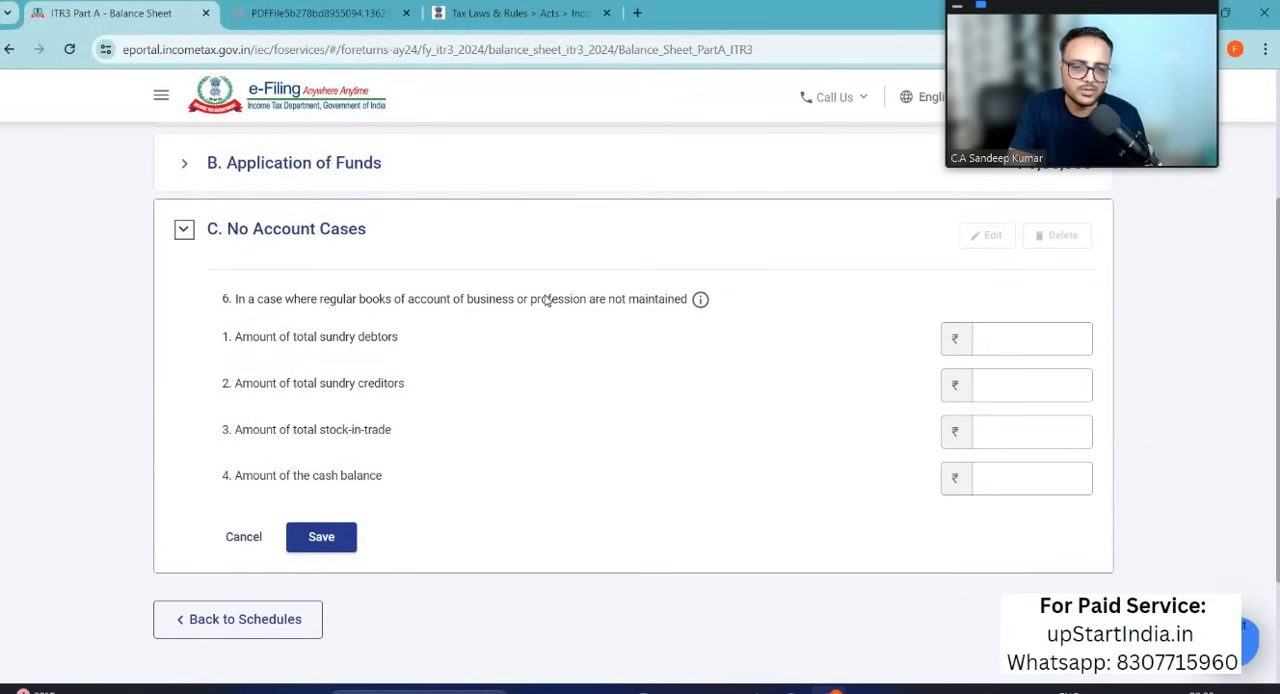
left_click(699, 302)
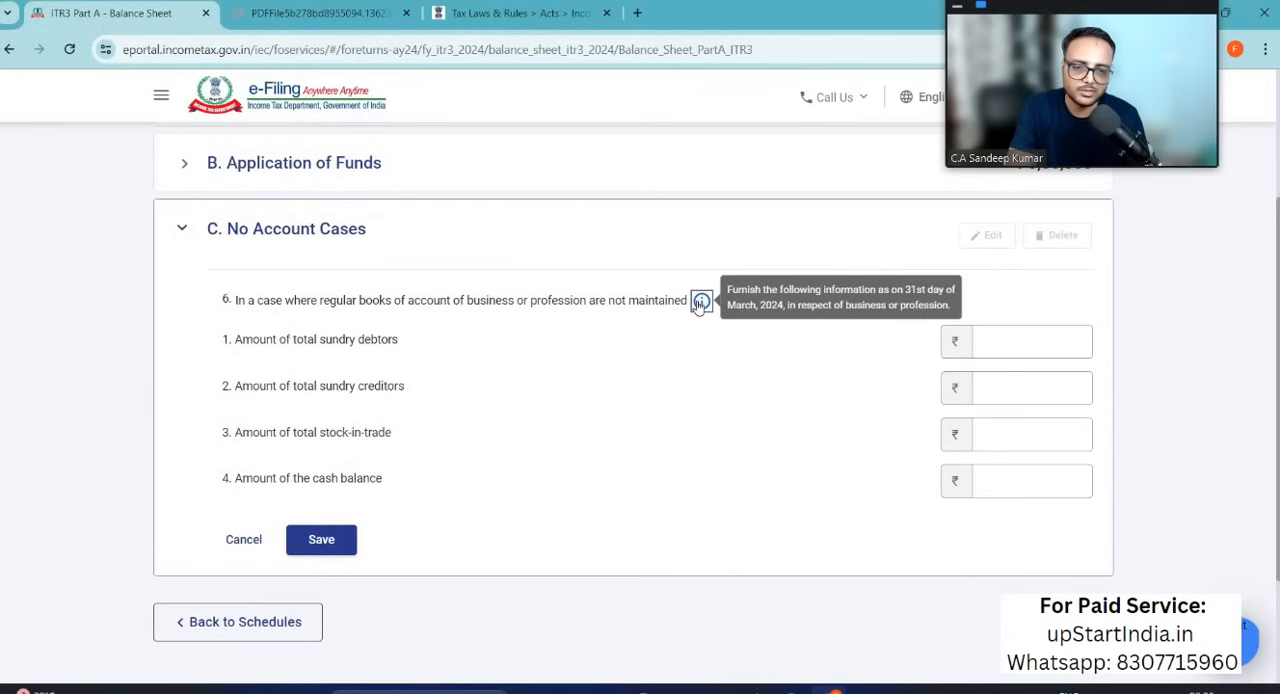
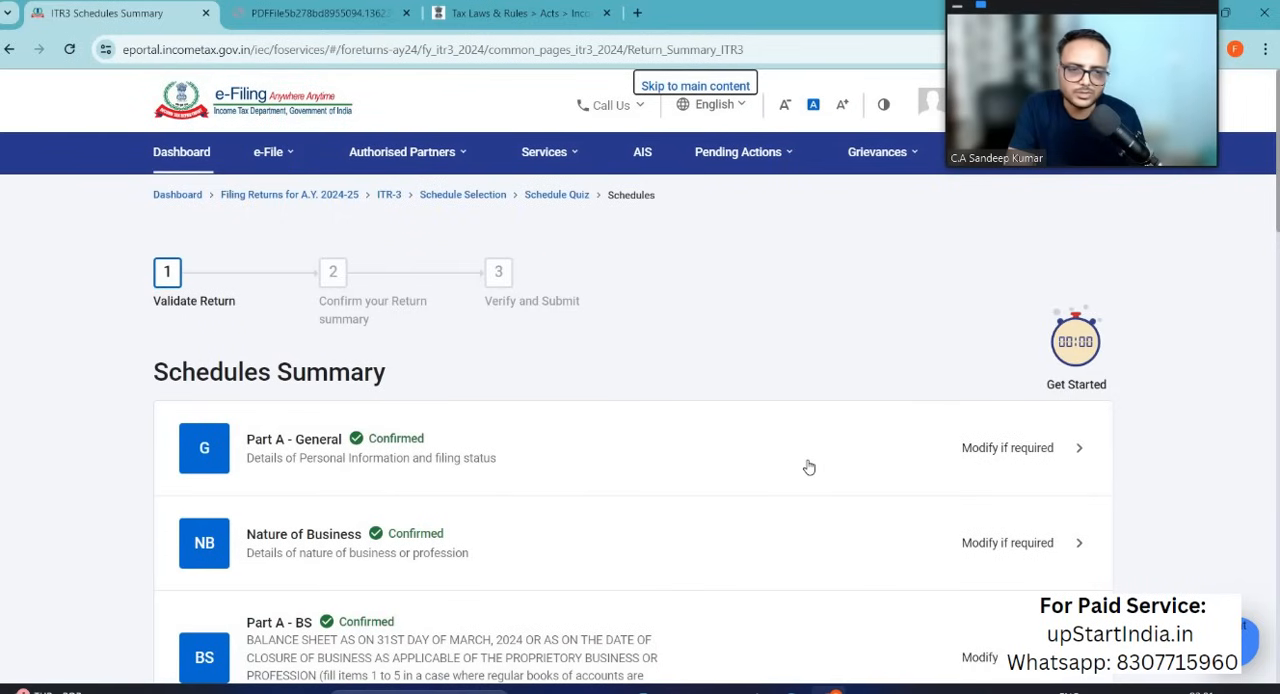
Step: Confirm the balance sheet, and confirm Part A - Manufacturing Account without entering any amounts
scroll(808, 465, "down", 2)
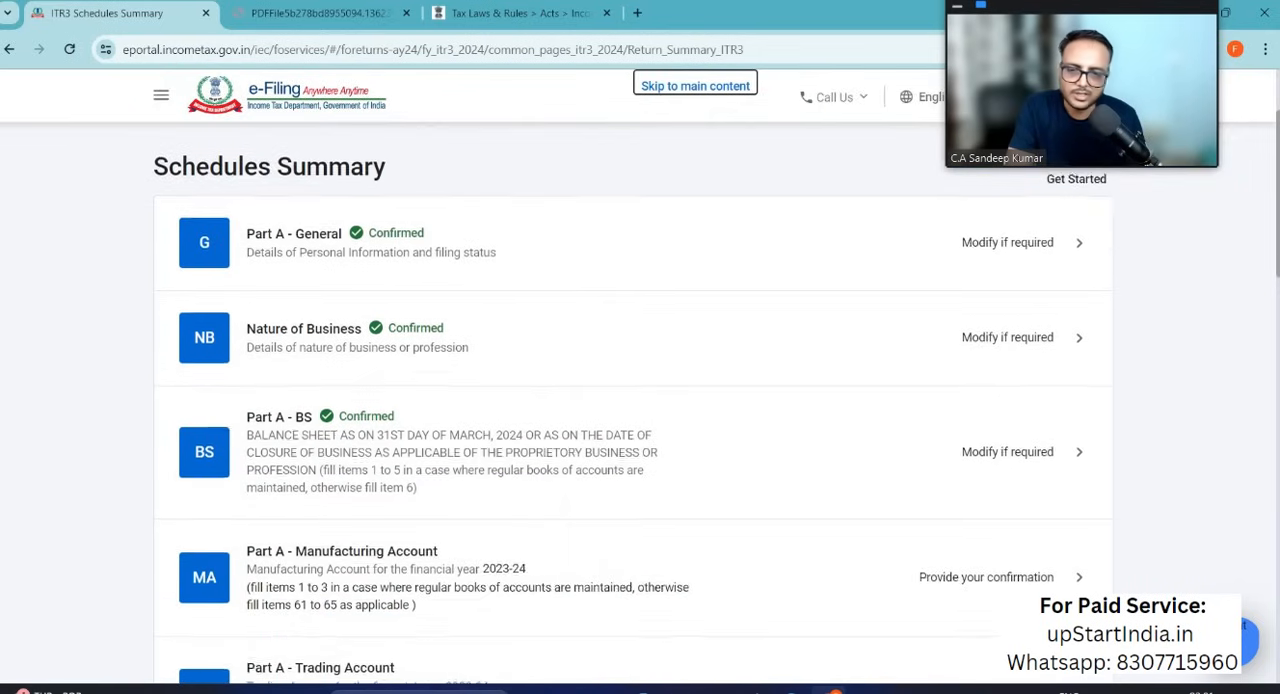
scroll(808, 466, "down", 2)
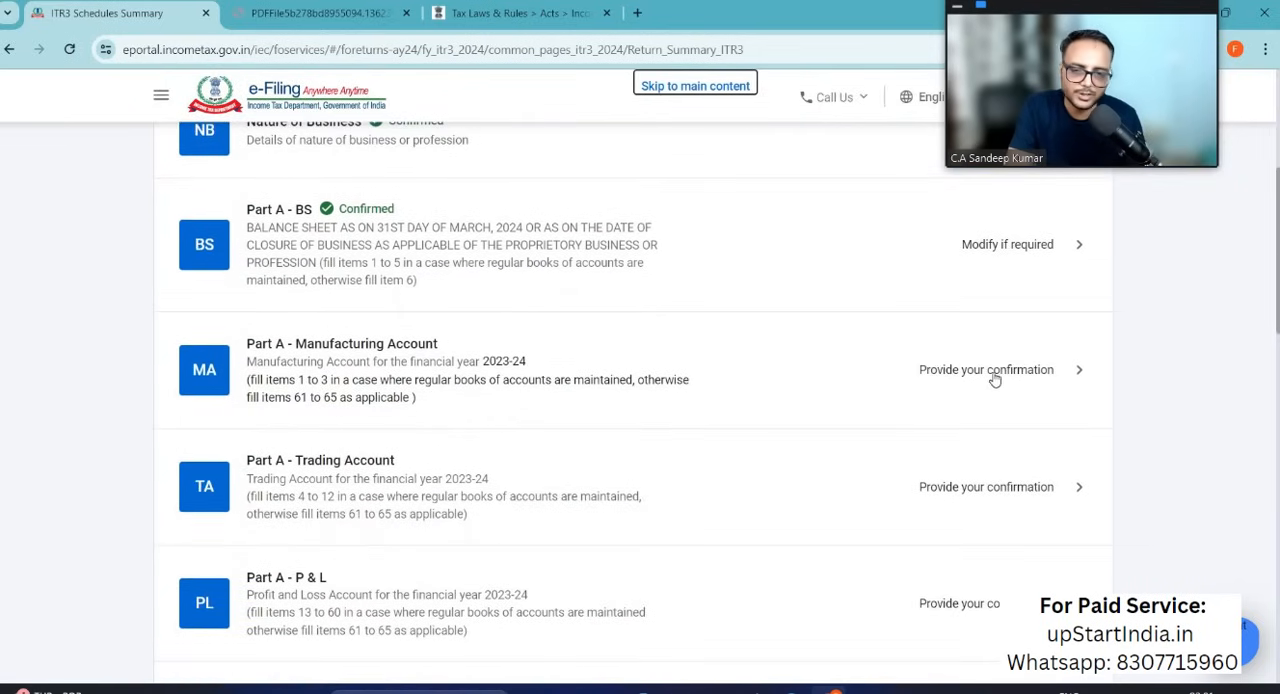
left_click(994, 372)
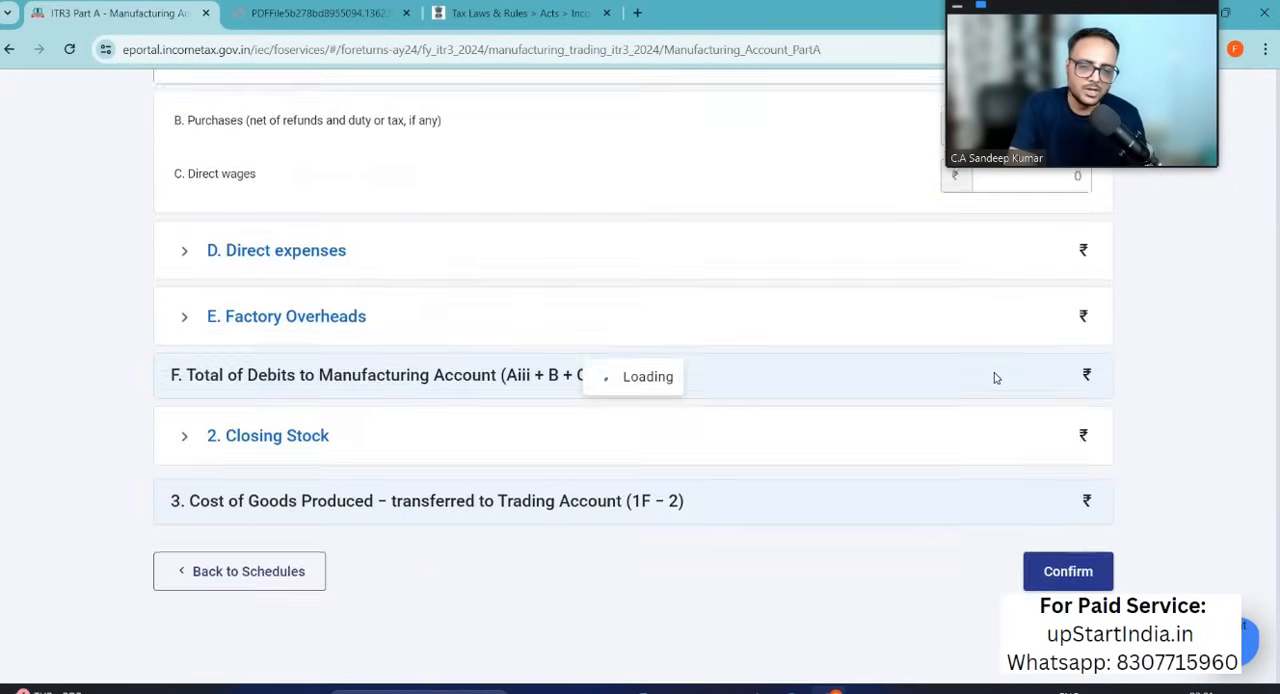
scroll(626, 588, "down", 7)
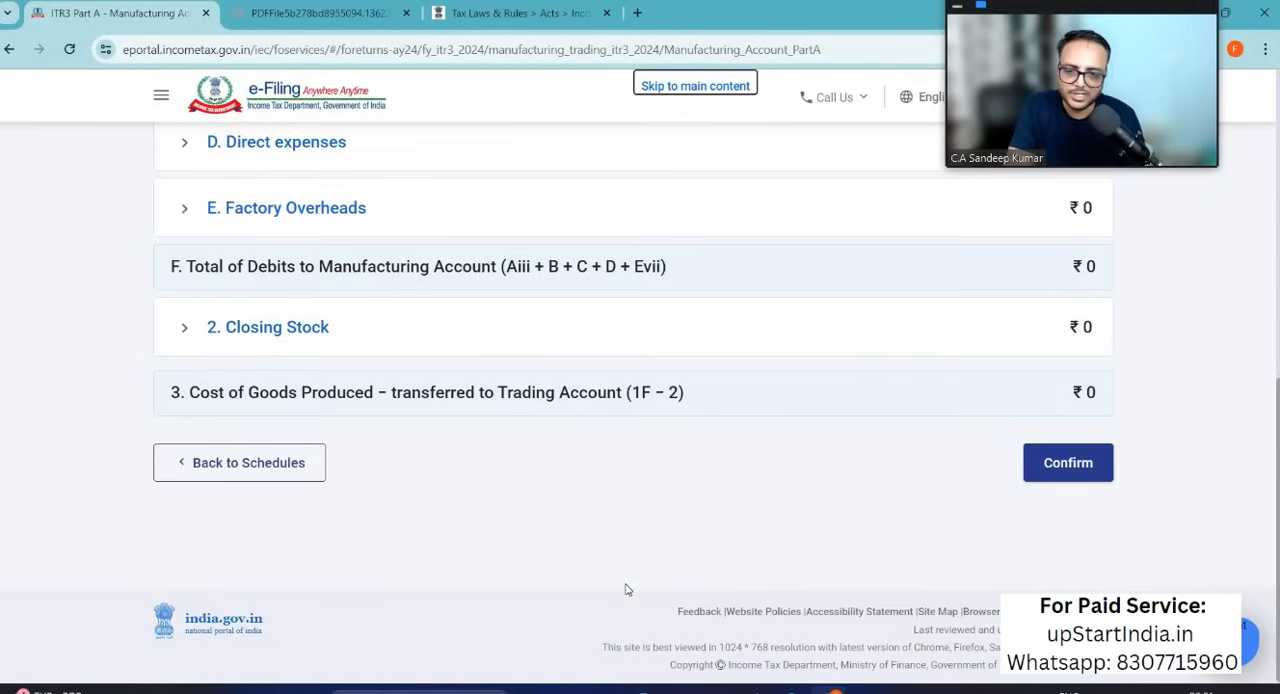
left_click(1068, 459)
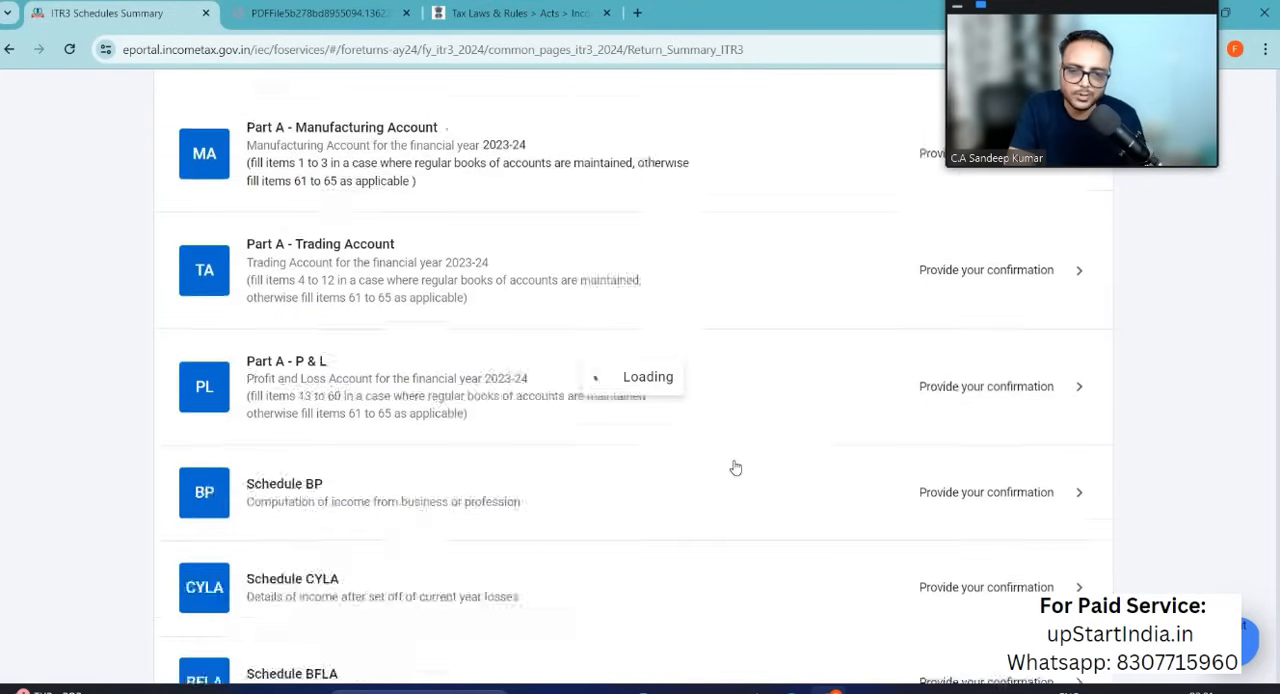
Step: Open Part A - Trading Account and start adding revenue from operations, showing the Sales/Gross receipts of business section
scroll(735, 468, "down", 5)
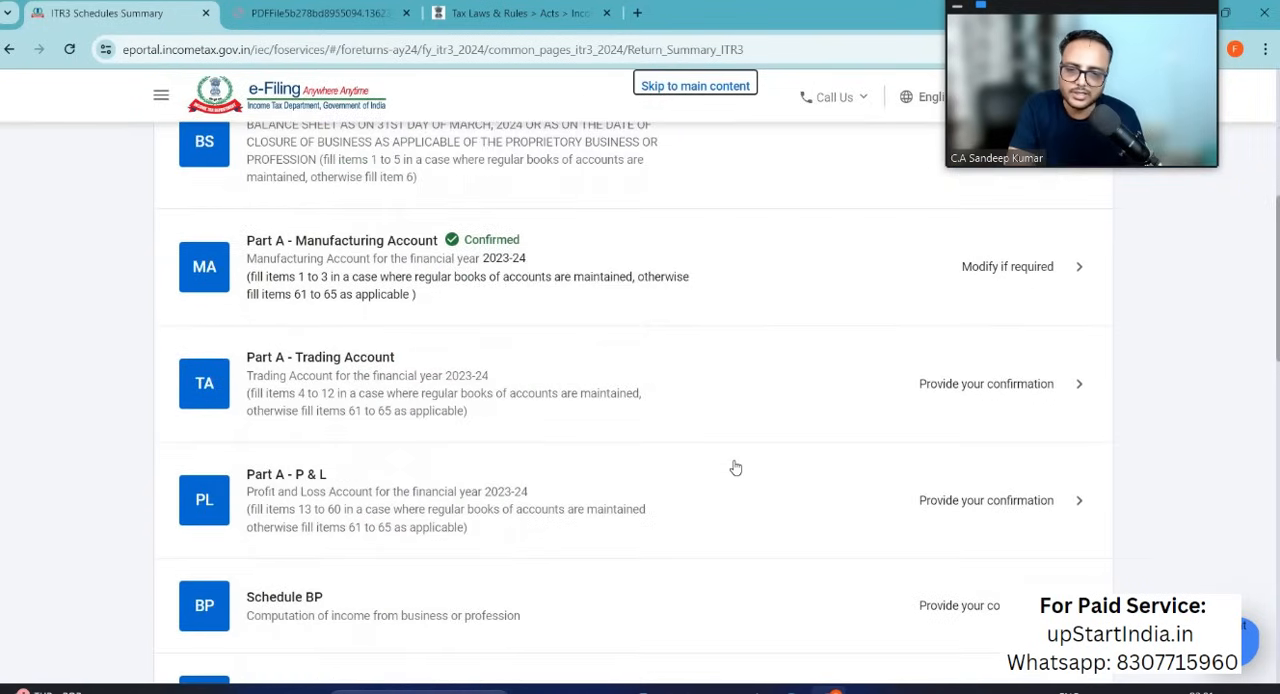
left_click(972, 362)
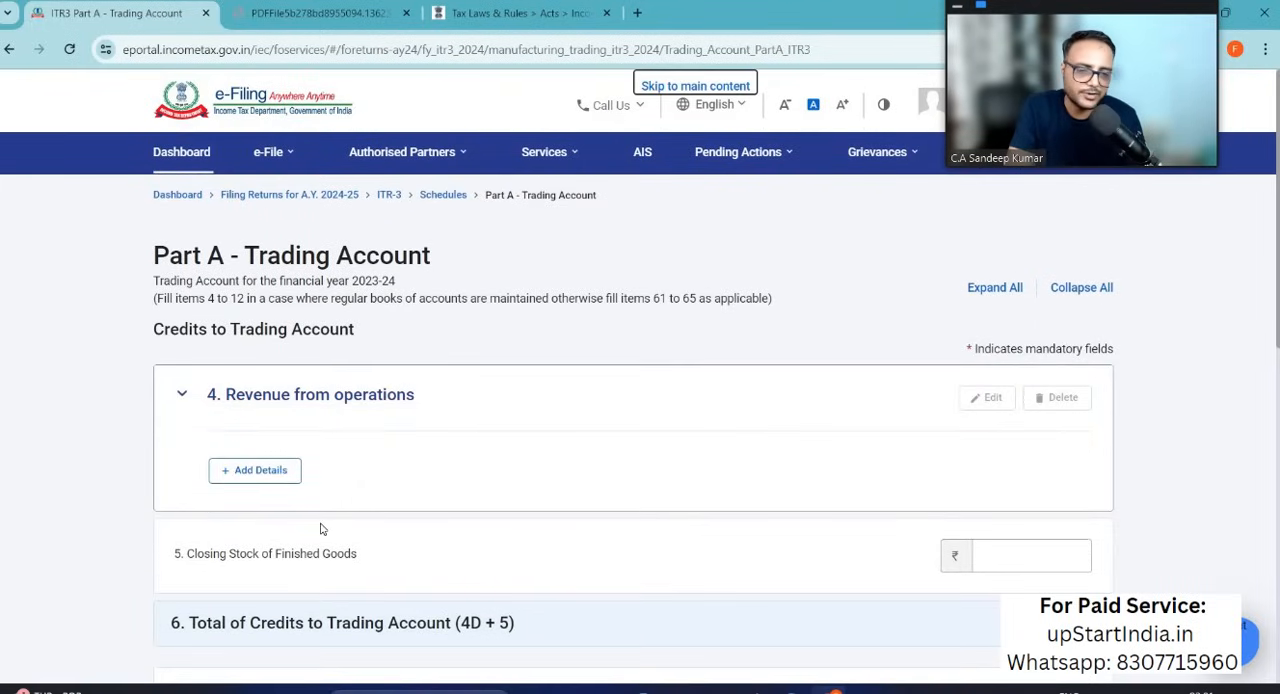
scroll(320, 528, "down", 3)
scroll(420, 450, "up", 2)
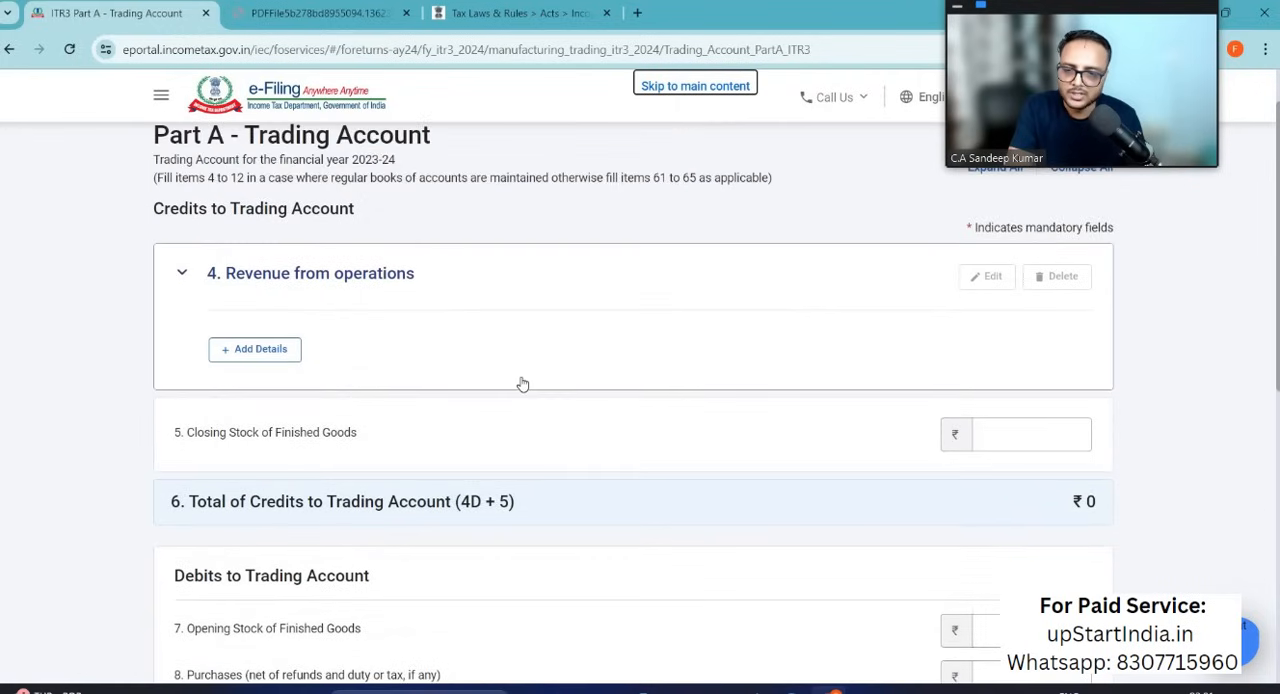
left_click(256, 350)
left_click(377, 375)
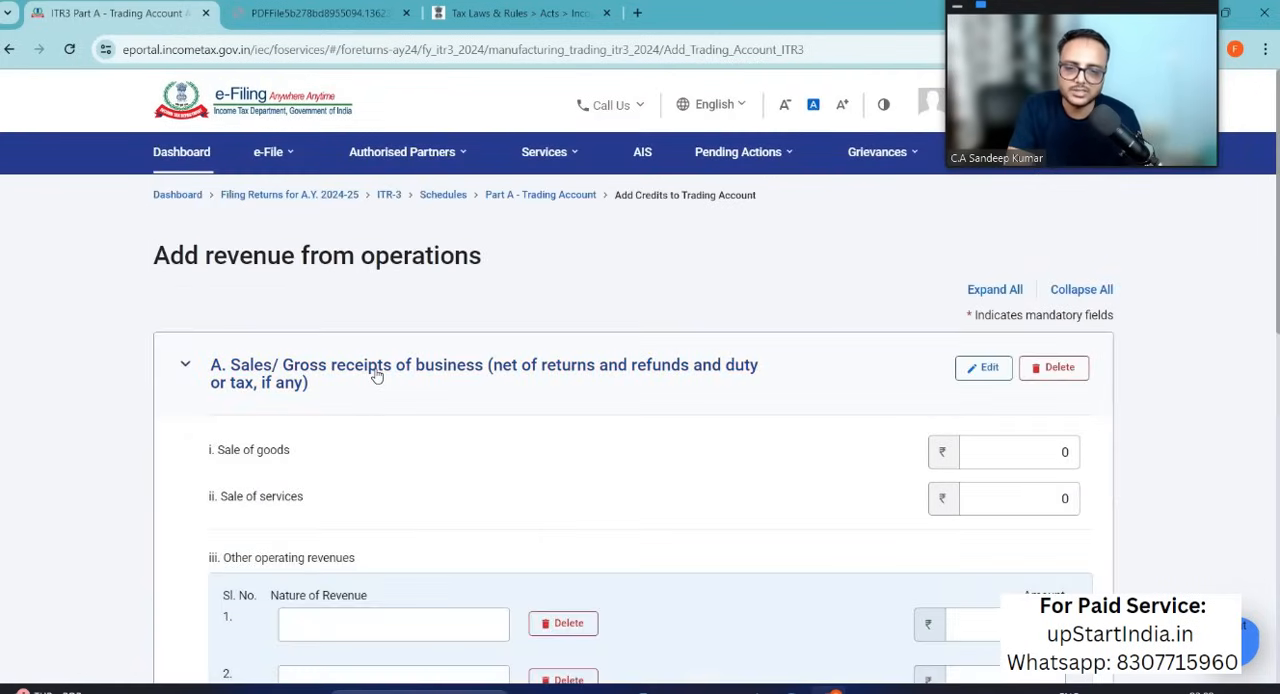
Step: Check the options sale total in Excel and enter Sale of Options with 135960 as the first other operating revenue
scroll(478, 403, "down", 2)
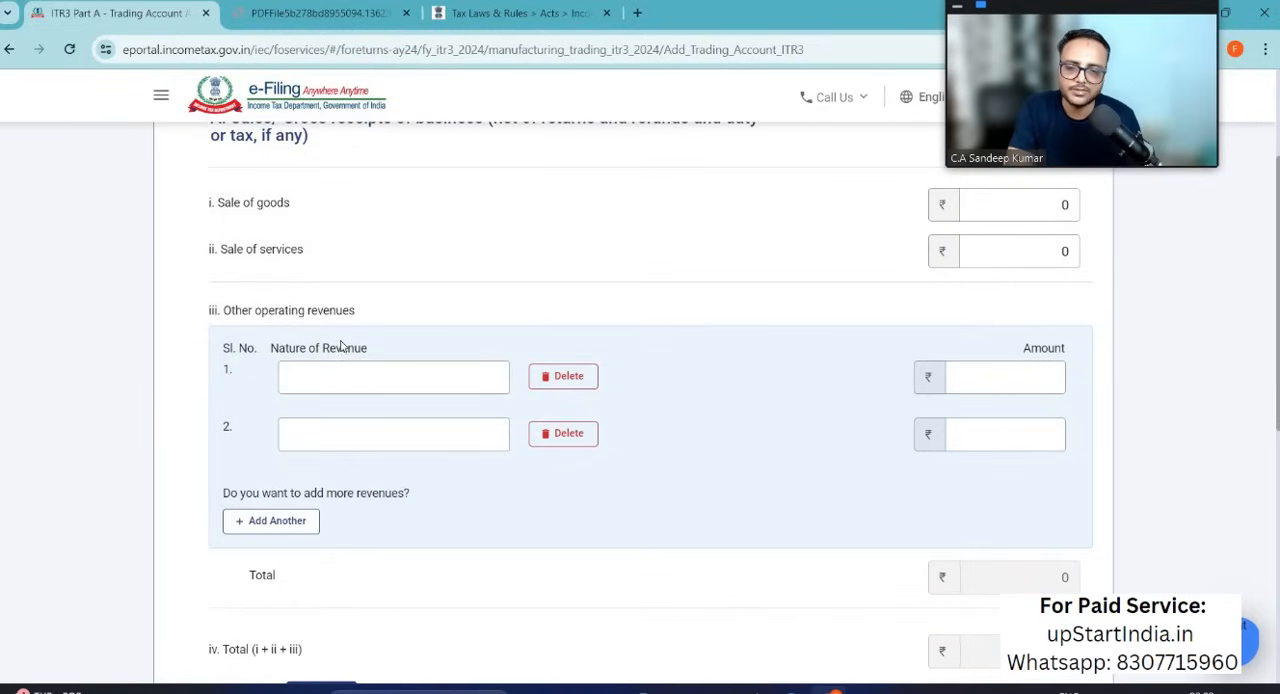
scroll(340, 345, "down", 2)
left_click(312, 220)
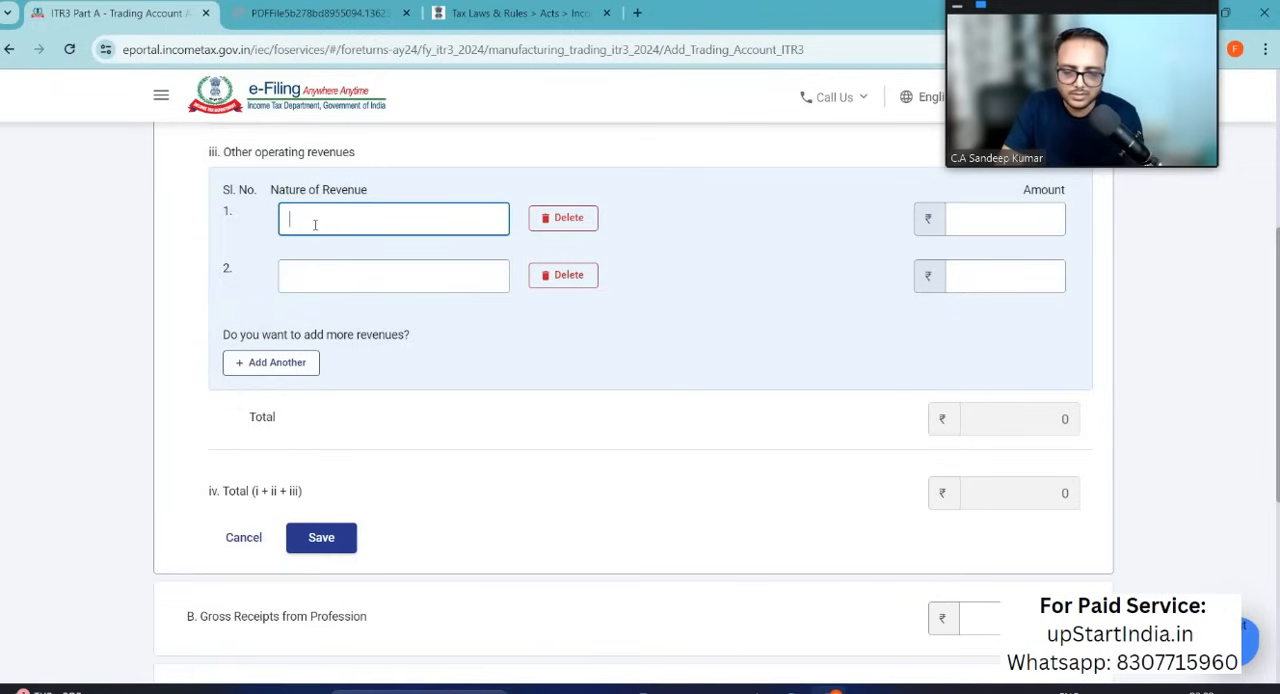
key("alt+Tab")
scroll(715, 511, "down", 3)
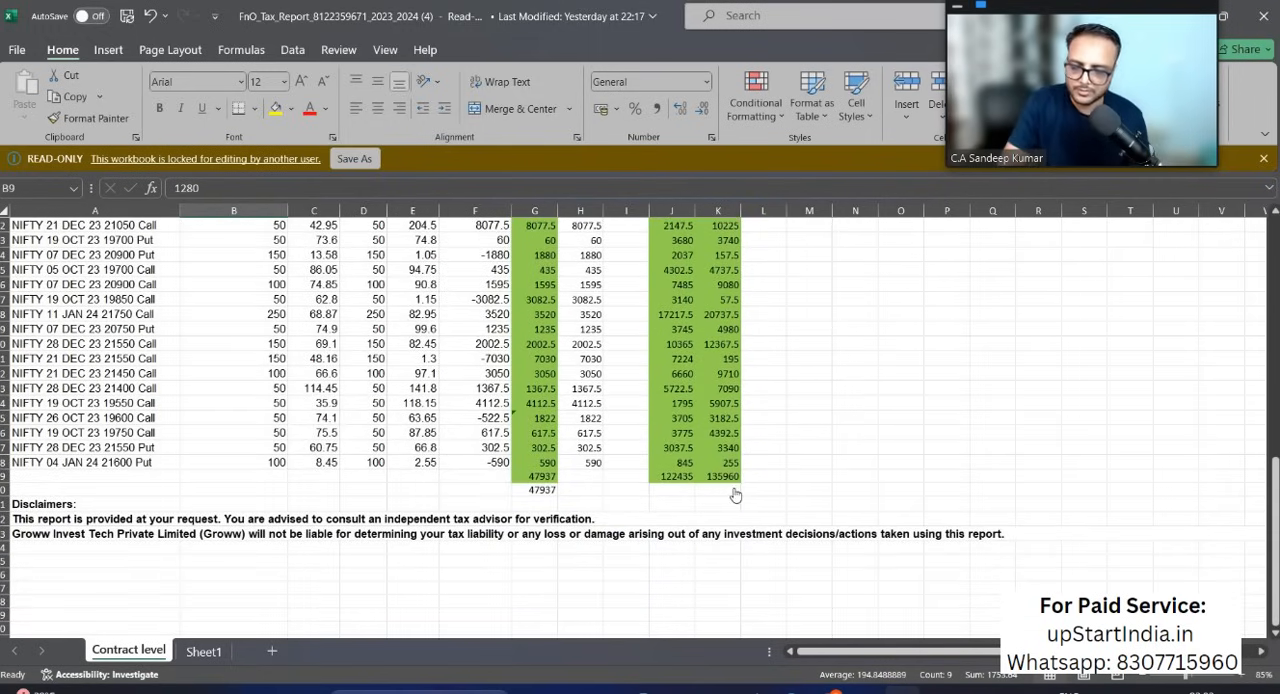
key("alt+Tab")
left_click(976, 220)
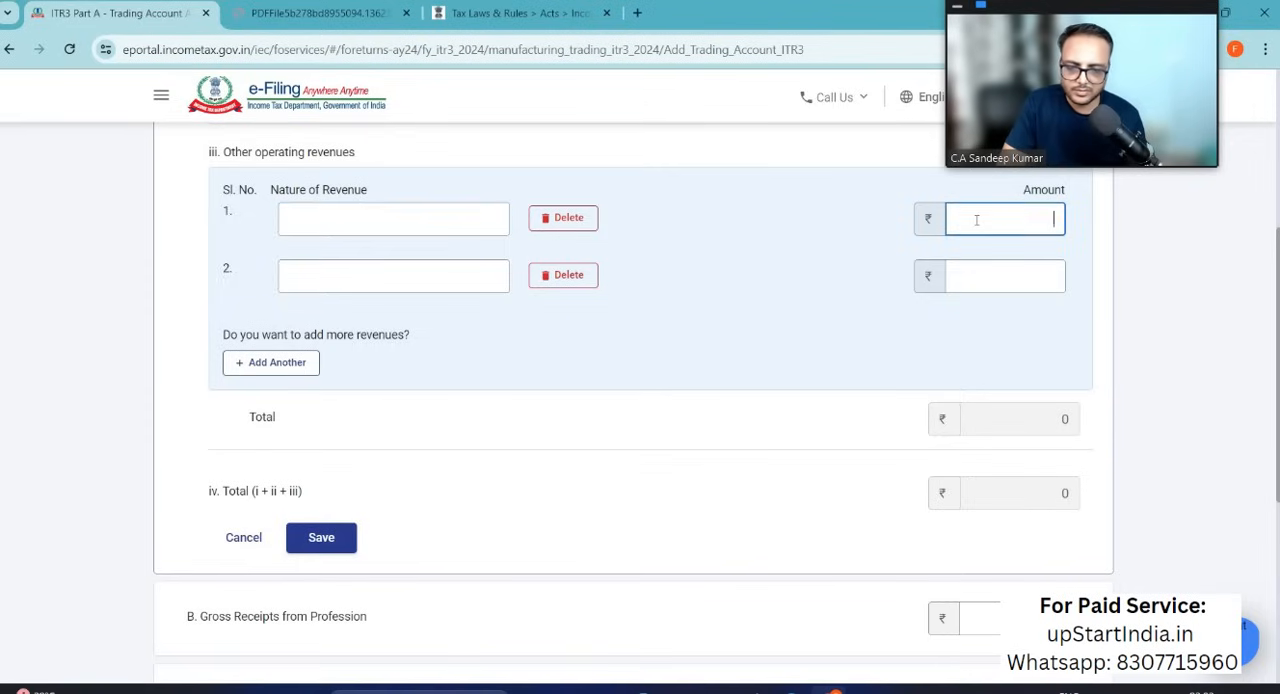
type("135960")
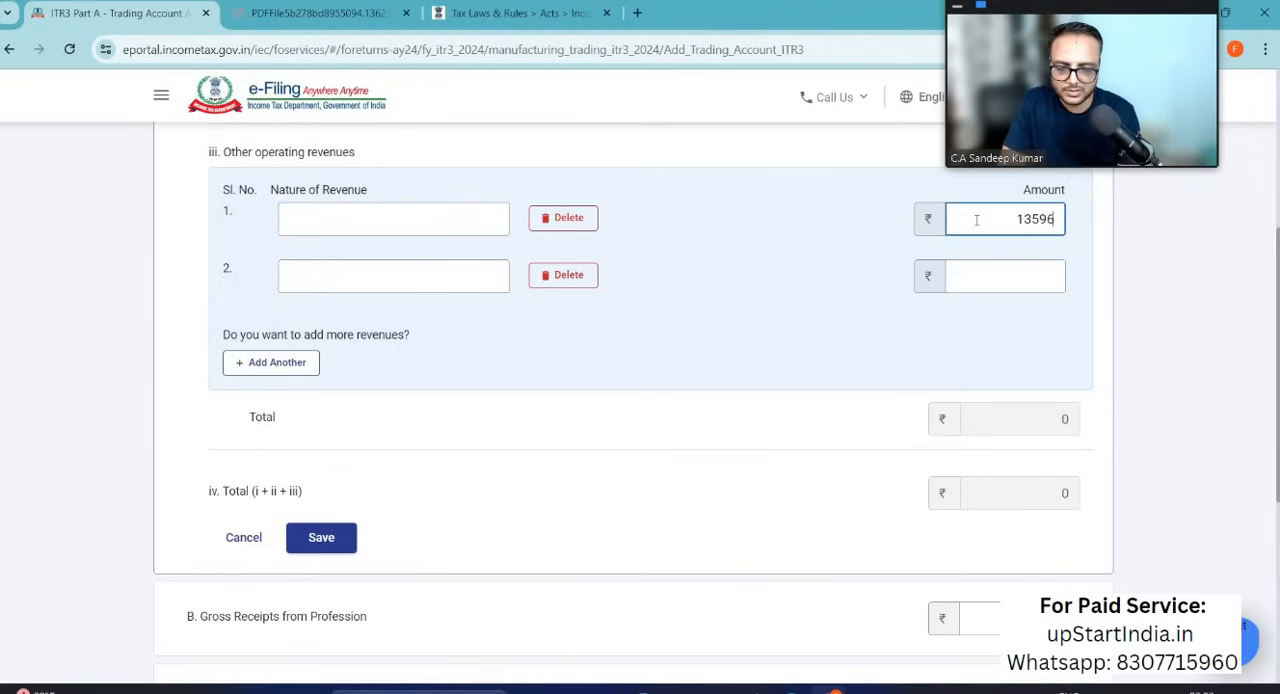
left_click(453, 217)
type("Sale of Options")
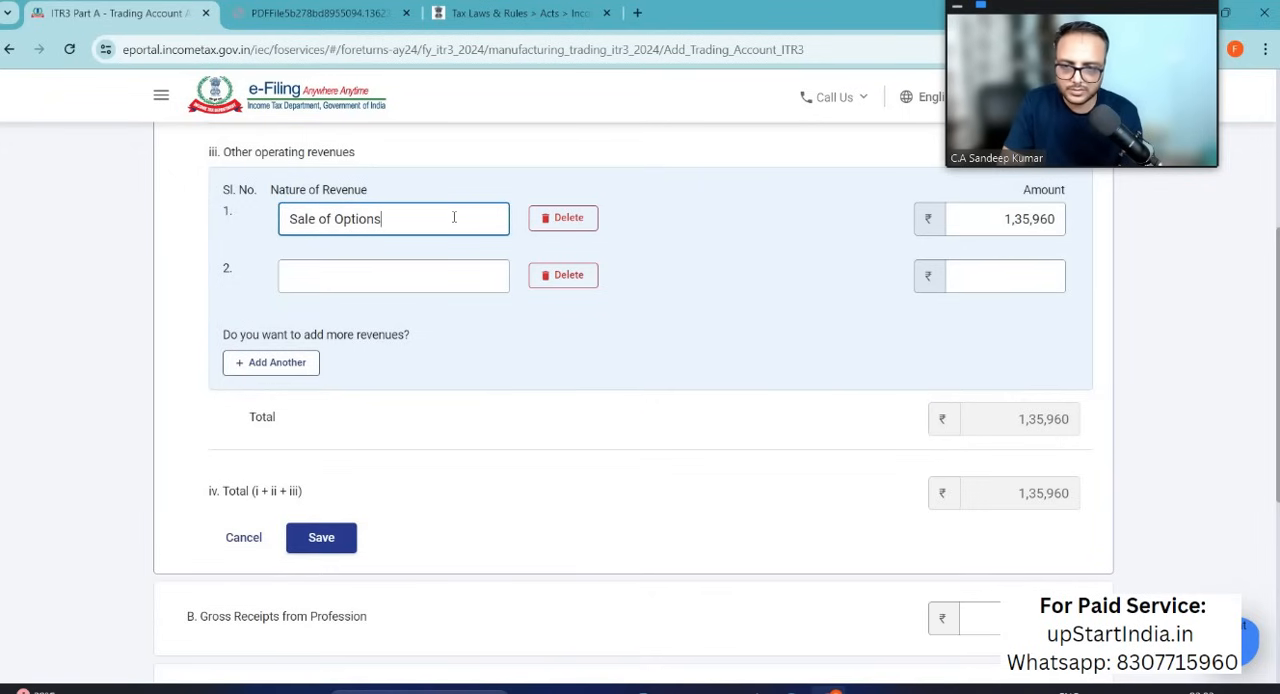
Step: Check the options purchase total in Excel and enter 122435 as the second other operating revenue amount
key("alt+Tab")
scroll(808, 373, "up", 5)
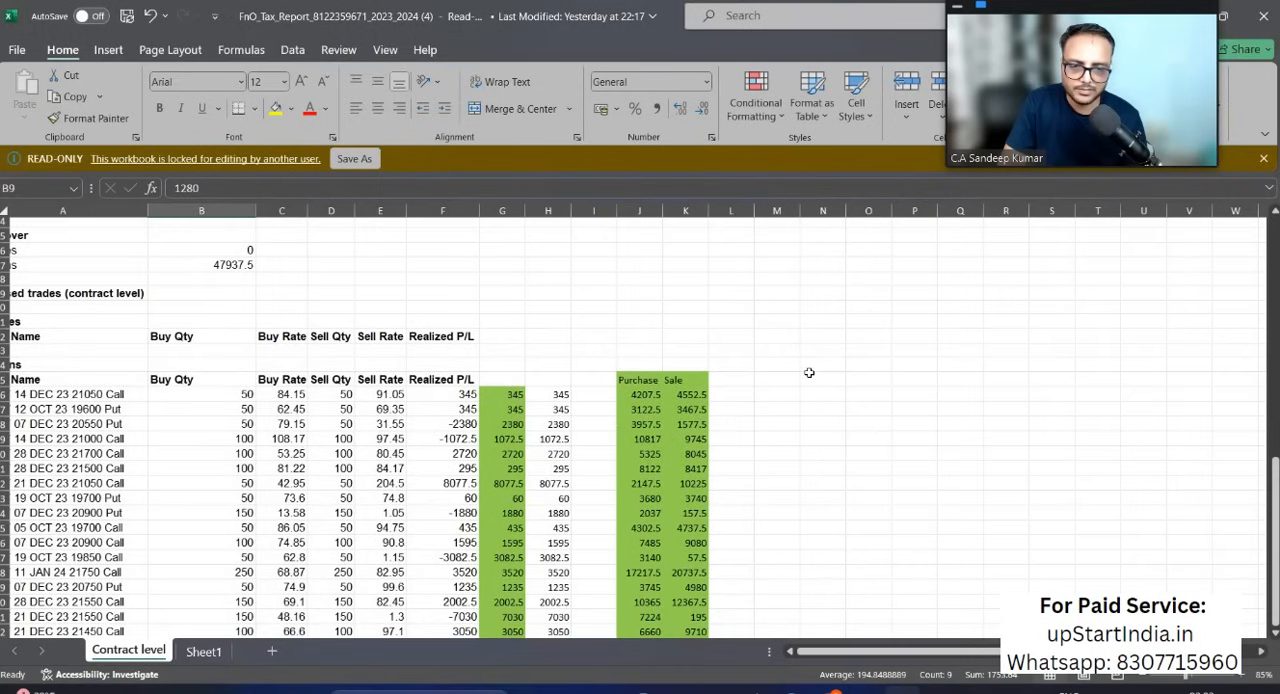
scroll(791, 376, "right", 1)
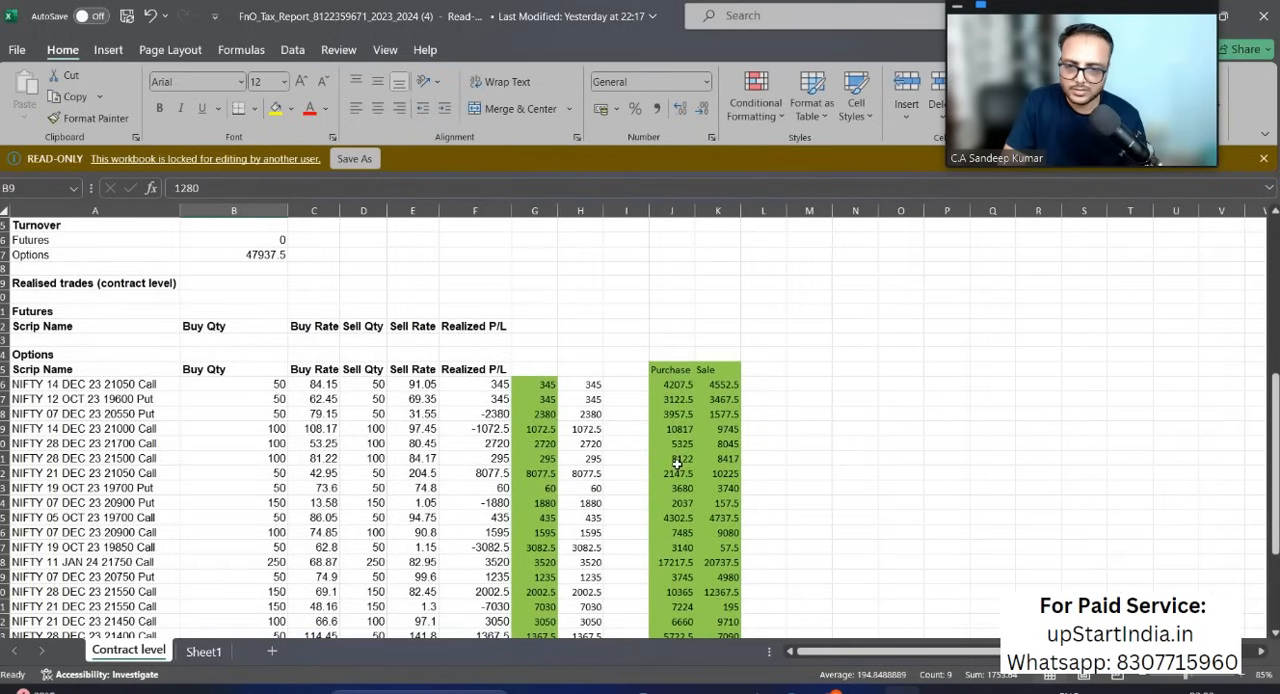
scroll(677, 465, "down", 1)
scroll(677, 465, "down", 3)
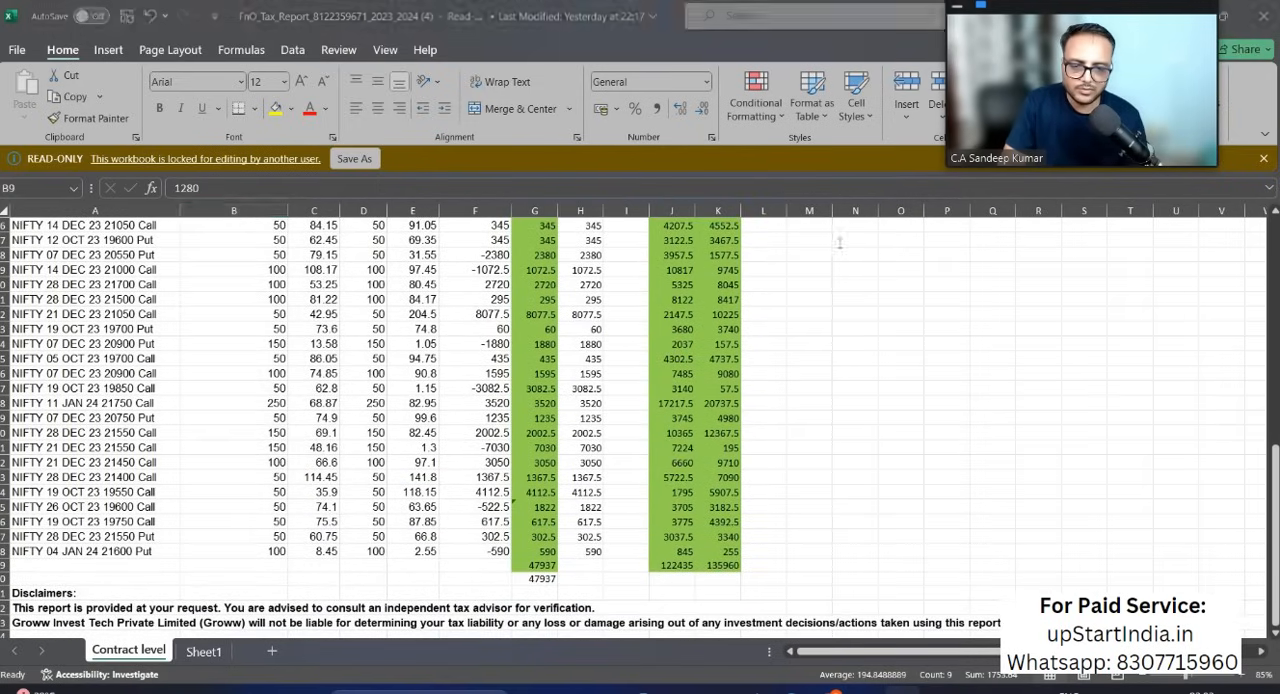
key("alt+Tab")
left_click(990, 278)
type("122")
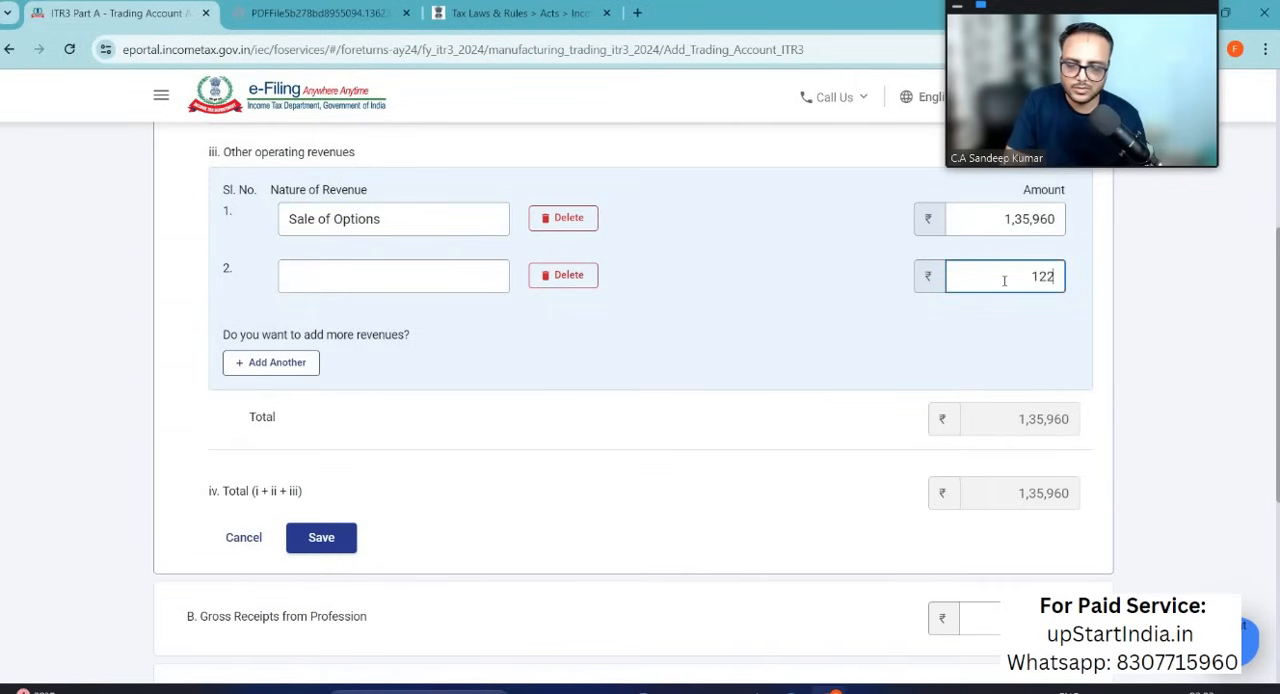
type("43")
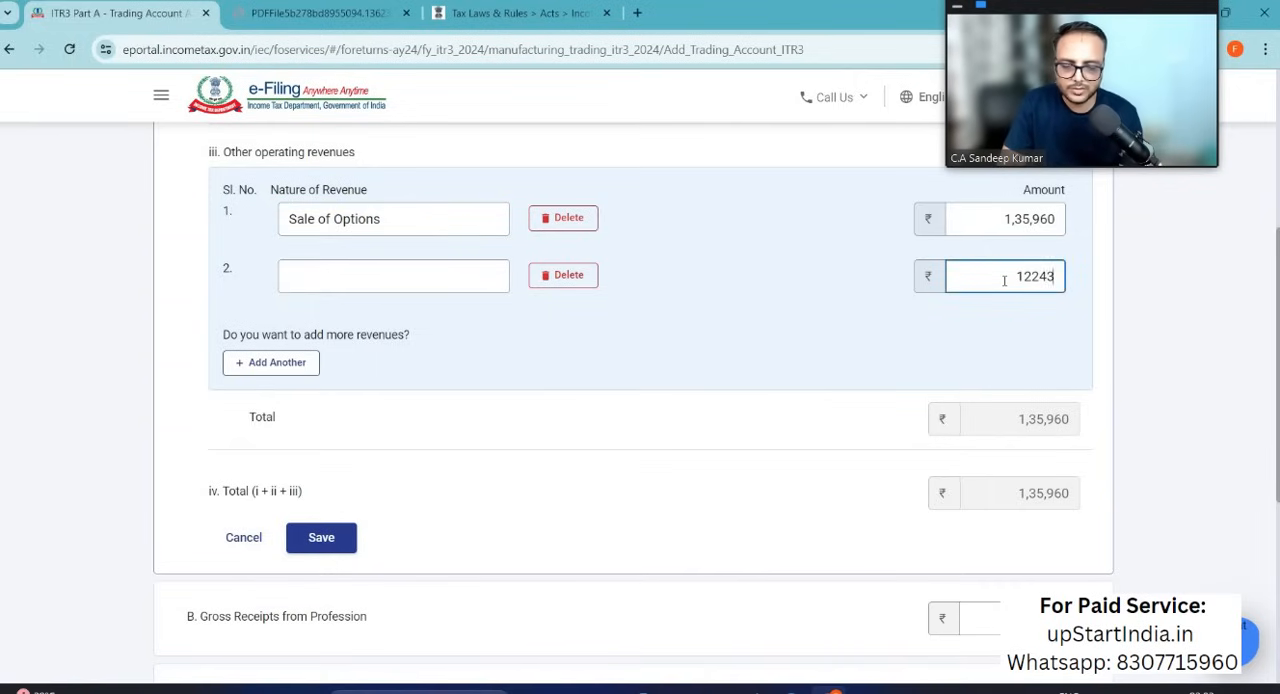
type("5")
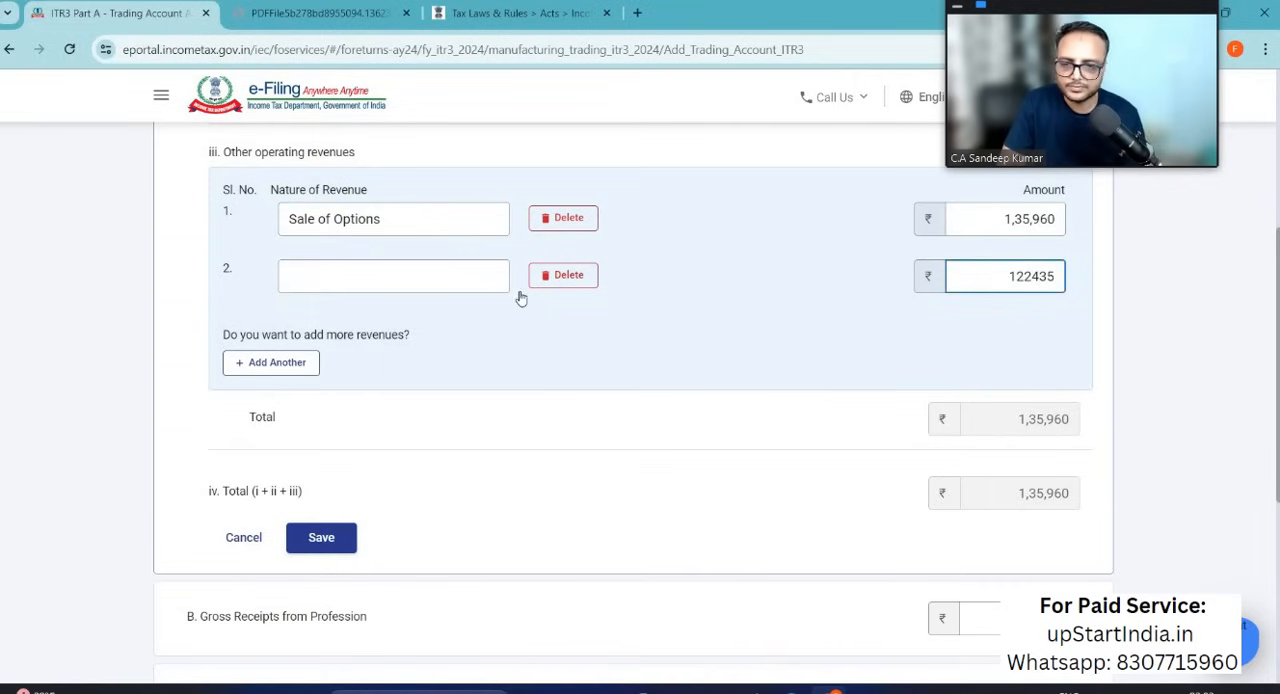
Step: Rename the first revenue as FnO Sale of Options and name the second one FnO Purchase of Options
left_click(295, 221)
type("FnO")
left_click(325, 279)
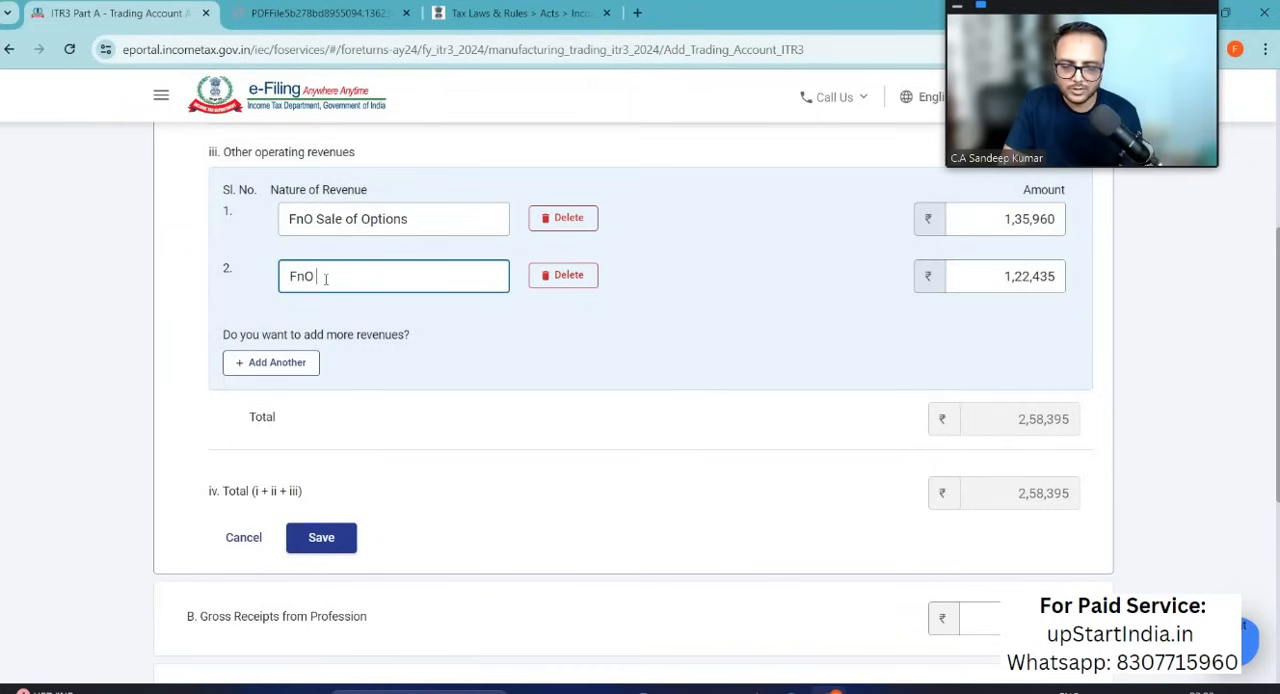
type("FnO Purchase of Options")
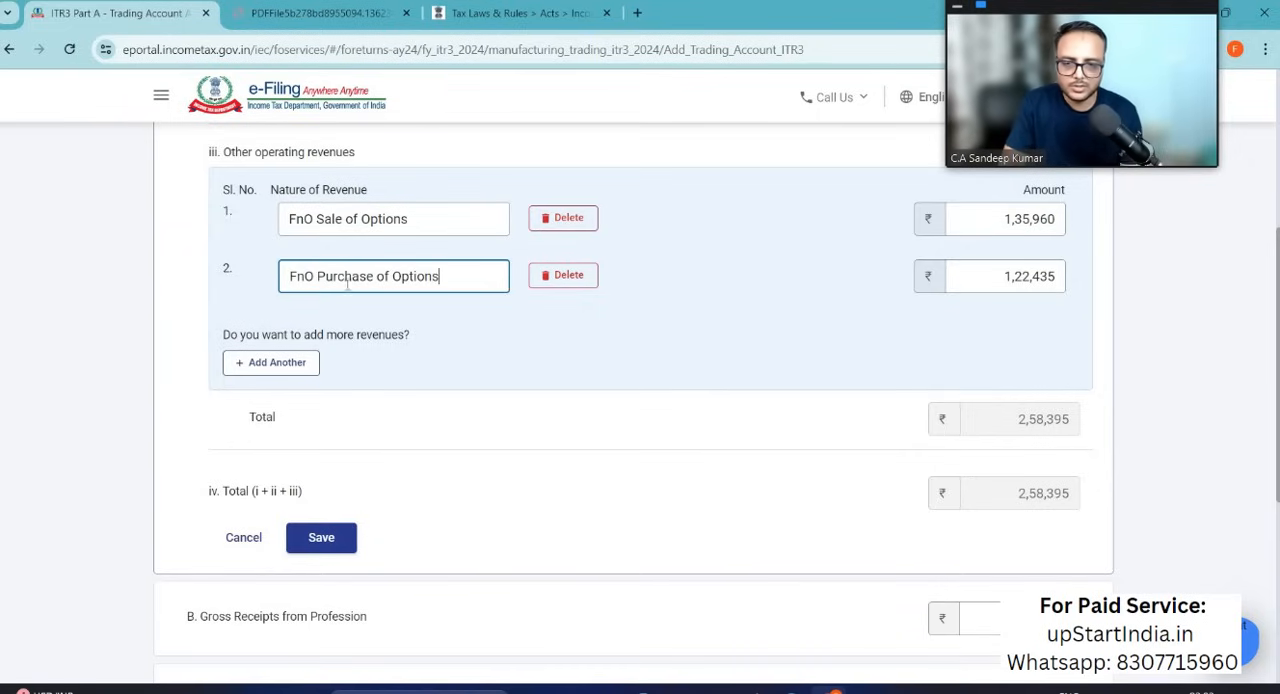
Step: Compare the total revenue with the Excel purchase and sale totals, and delete the FnO Purchase of Options revenue row
scroll(502, 461, "down", 3)
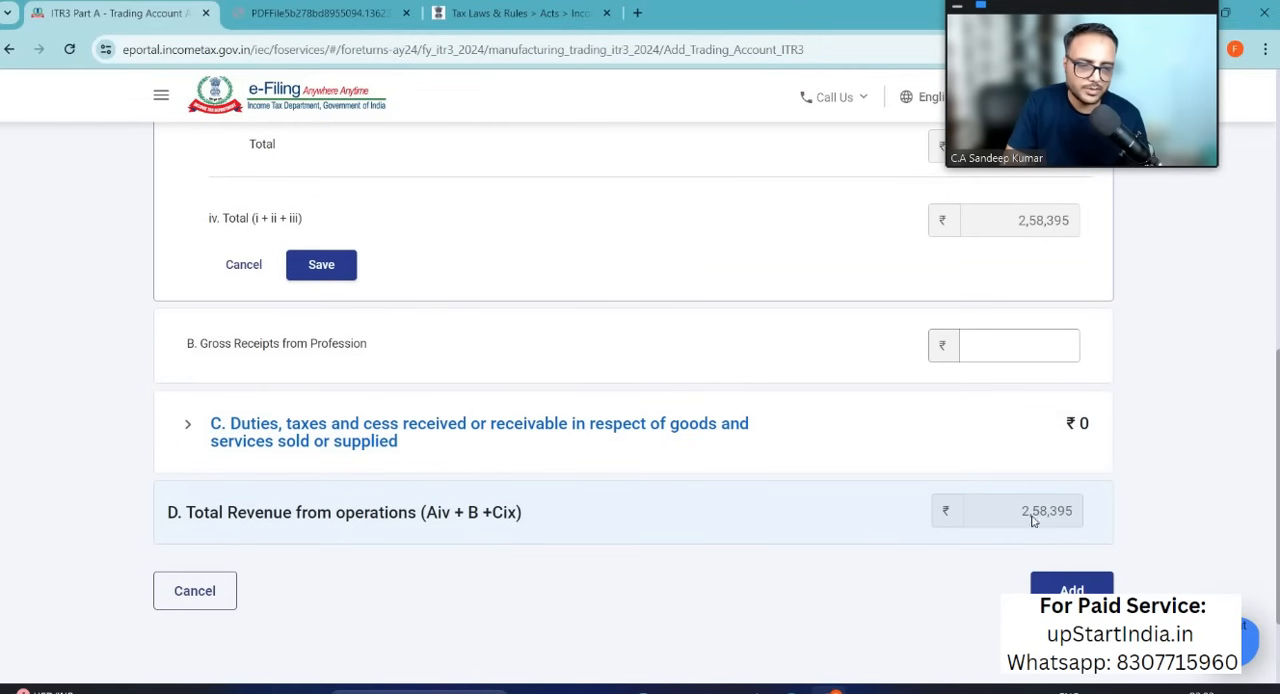
key("alt+Tab")
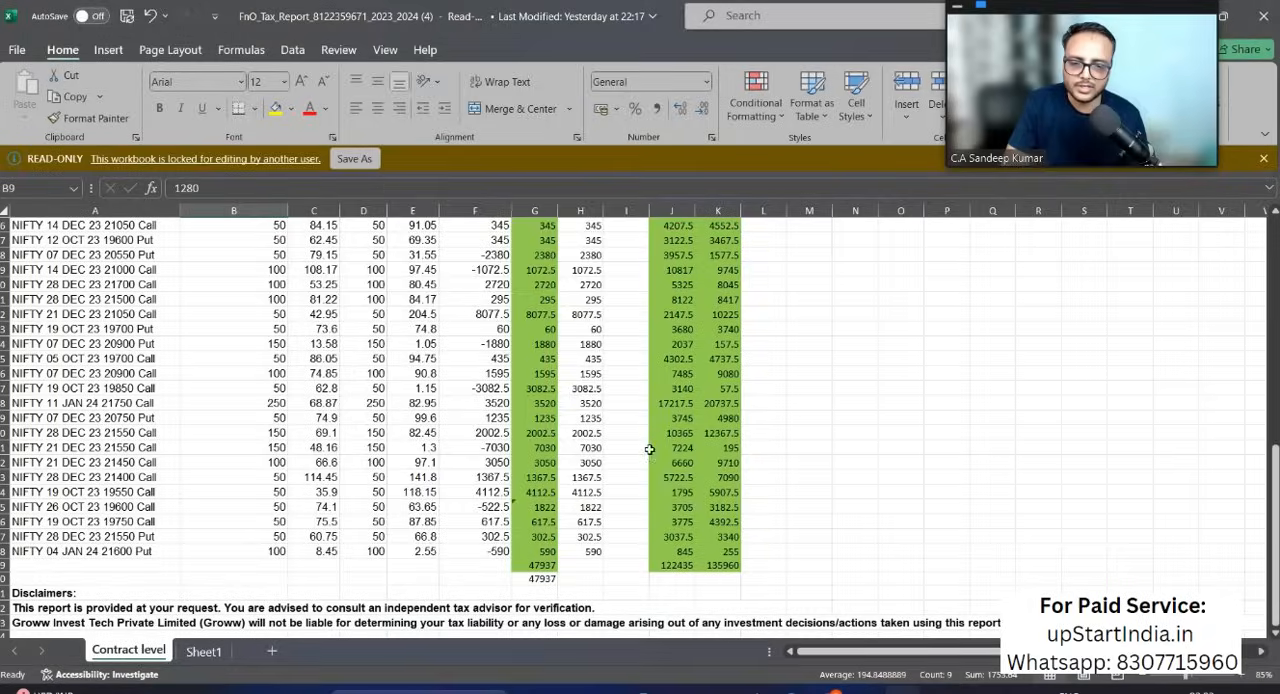
scroll(650, 445, "up", 4)
scroll(650, 450, "down", 4)
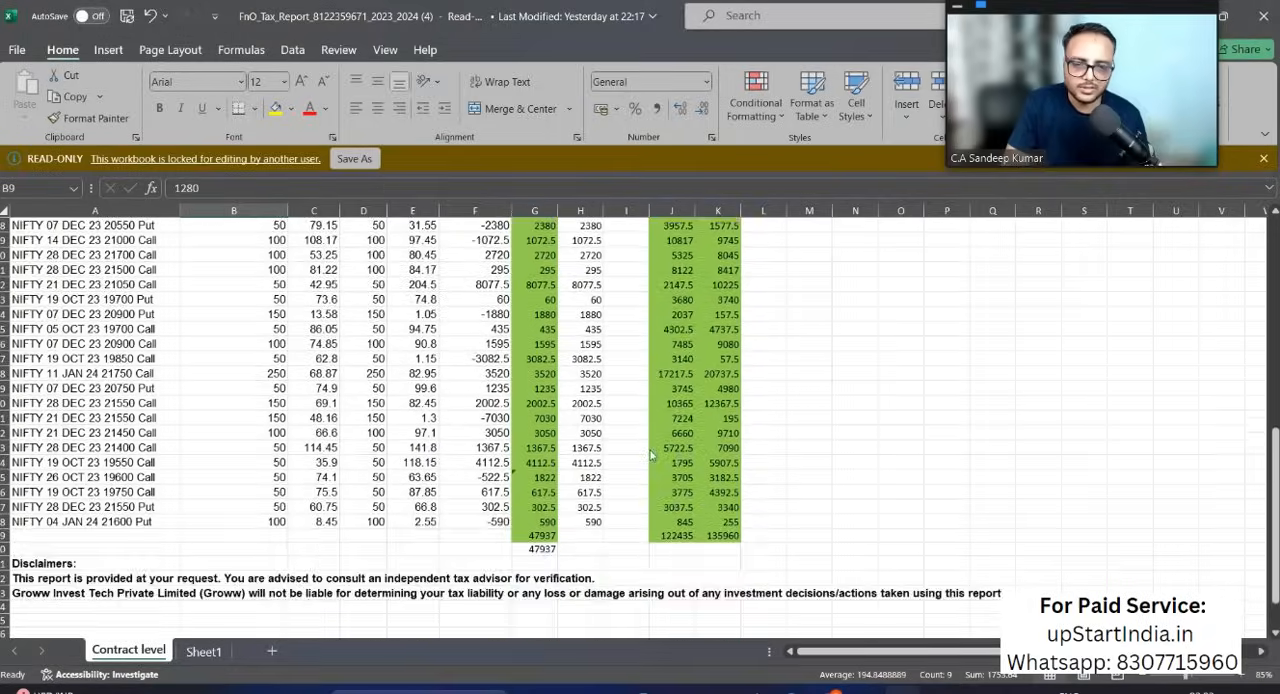
key("alt+Tab")
scroll(686, 449, "up", 4)
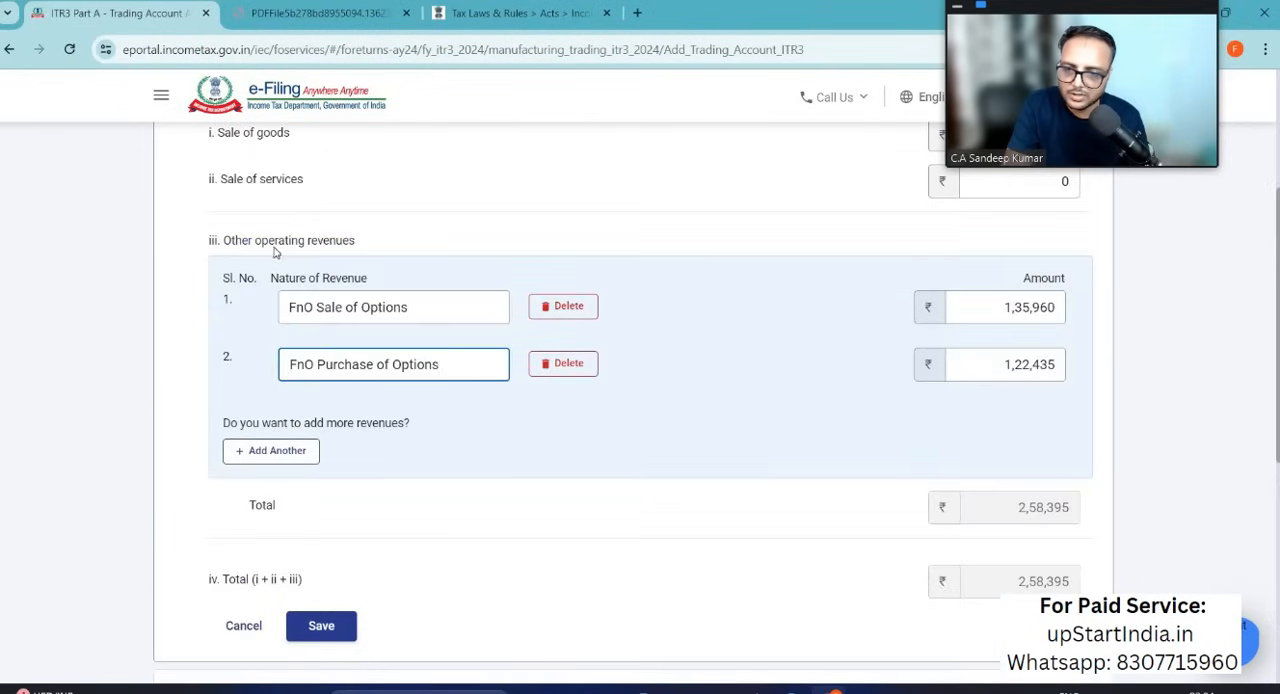
left_click(566, 364)
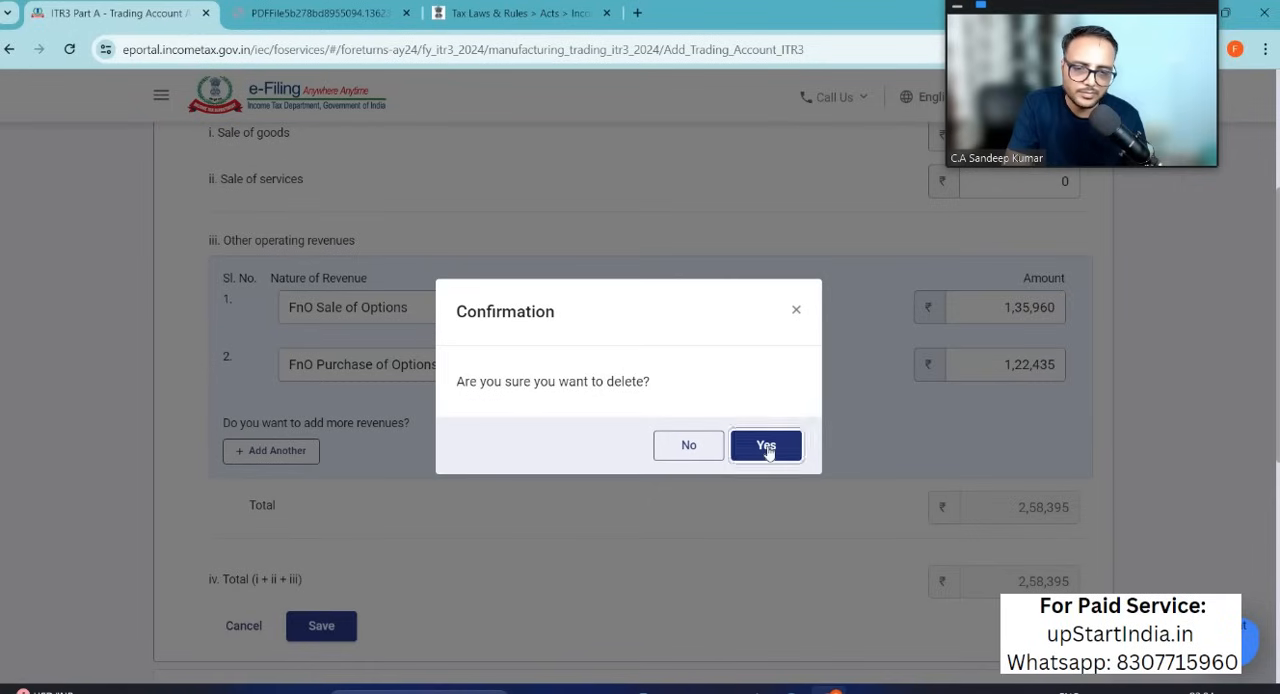
left_click(767, 447)
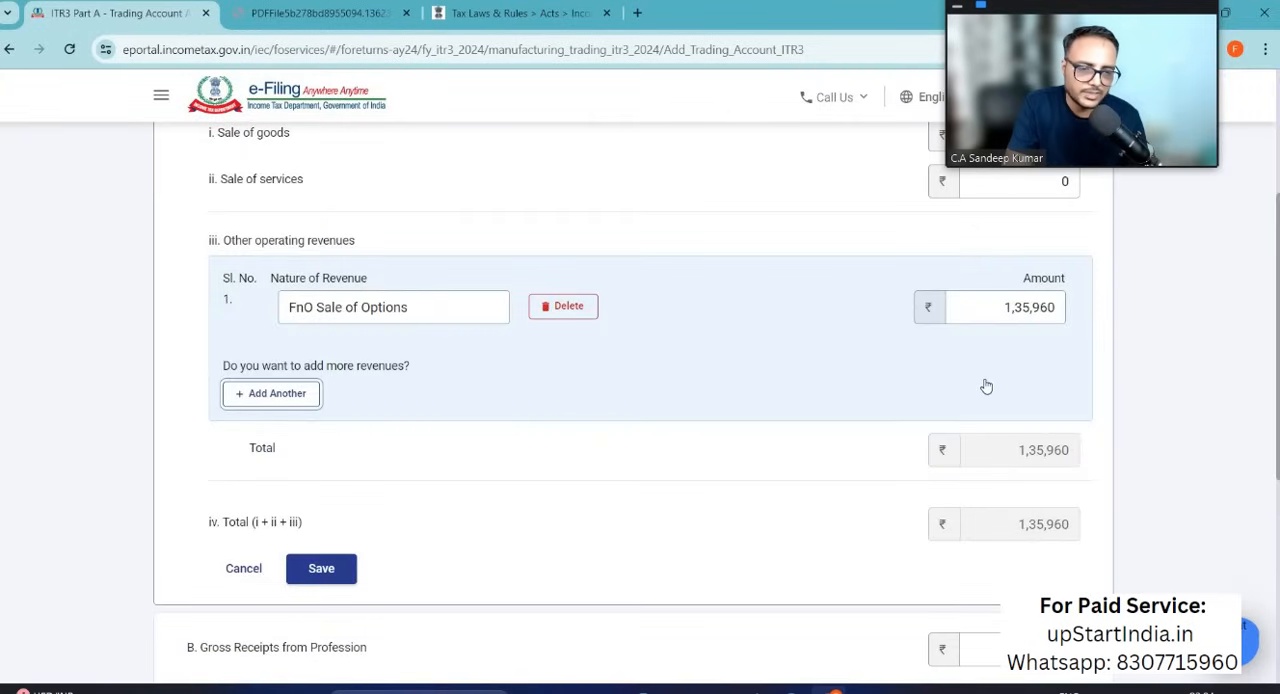
Step: Review the revenue totals, leave Gross Receipts from Profession blank, and add the revenue from operations to the trading account
scroll(986, 386, "down", 4)
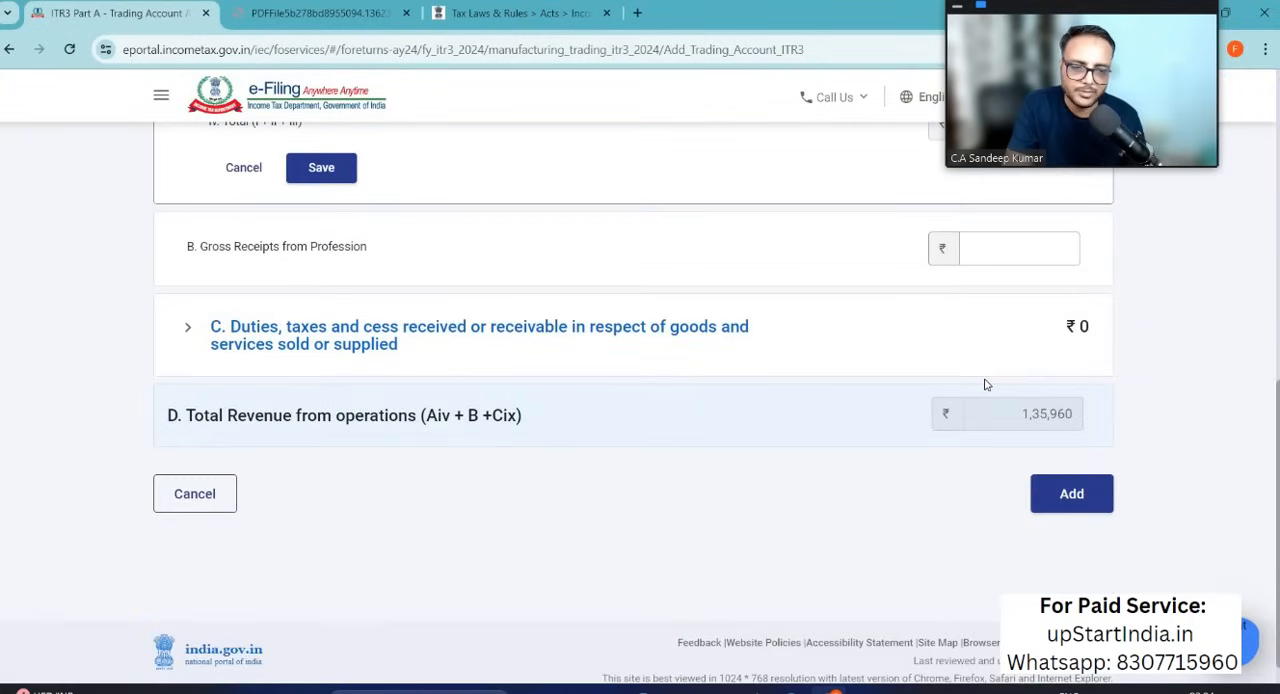
scroll(986, 385, "up", 7)
scroll(986, 386, "down", 5)
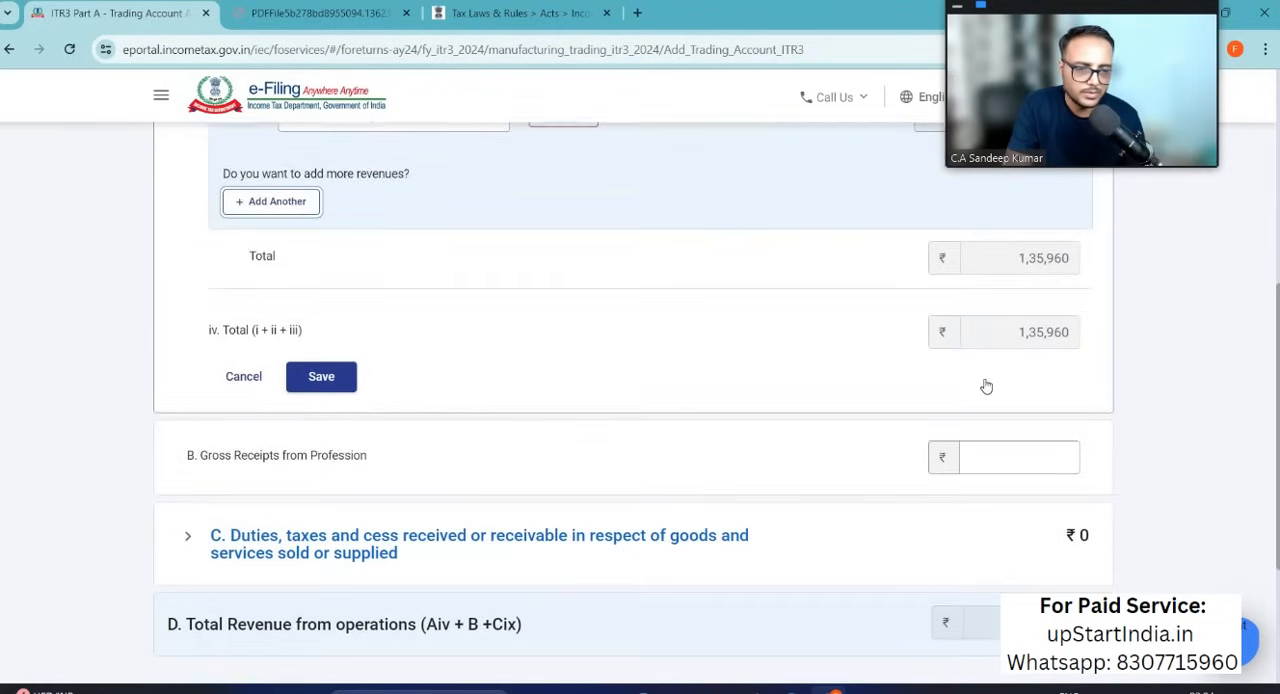
scroll(986, 386, "down", 2)
left_click(1071, 514)
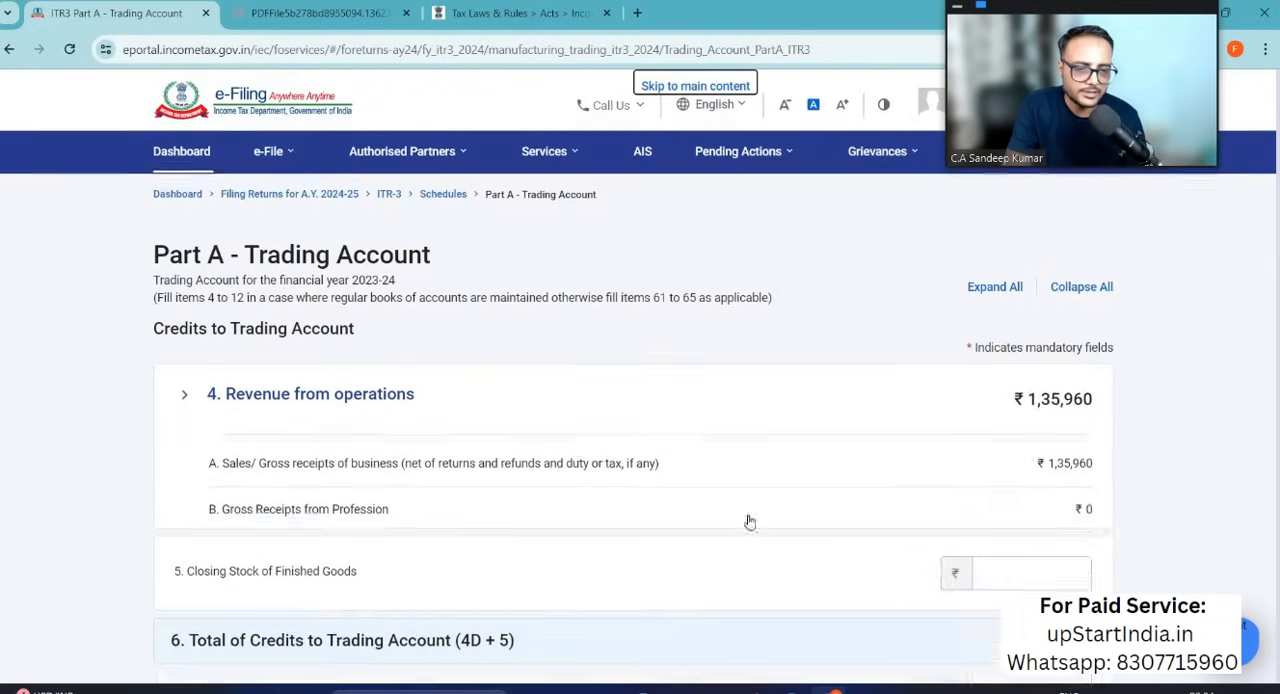
Step: Check the options purchase total in Excel and enter 122435 as Purchases under Debits to Trading Account
scroll(732, 533, "down", 2)
scroll(733, 532, "down", 3)
left_click(269, 389)
scroll(269, 388, "up", 1)
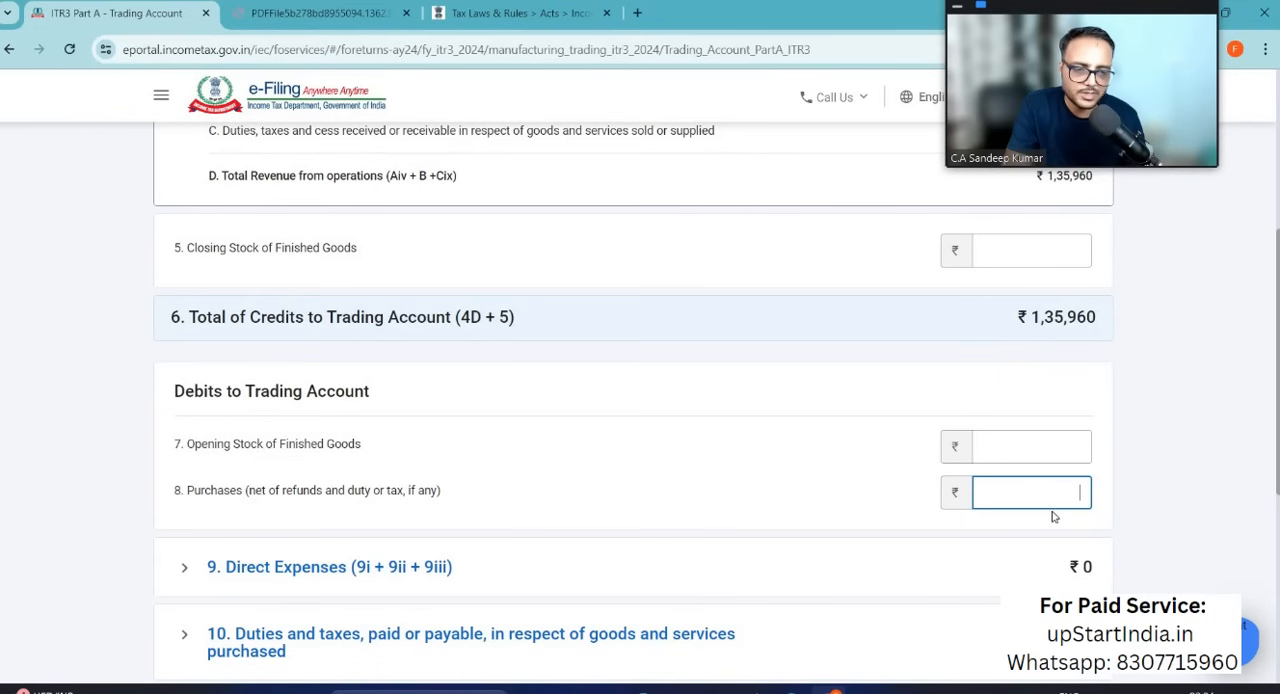
key("alt+Tab")
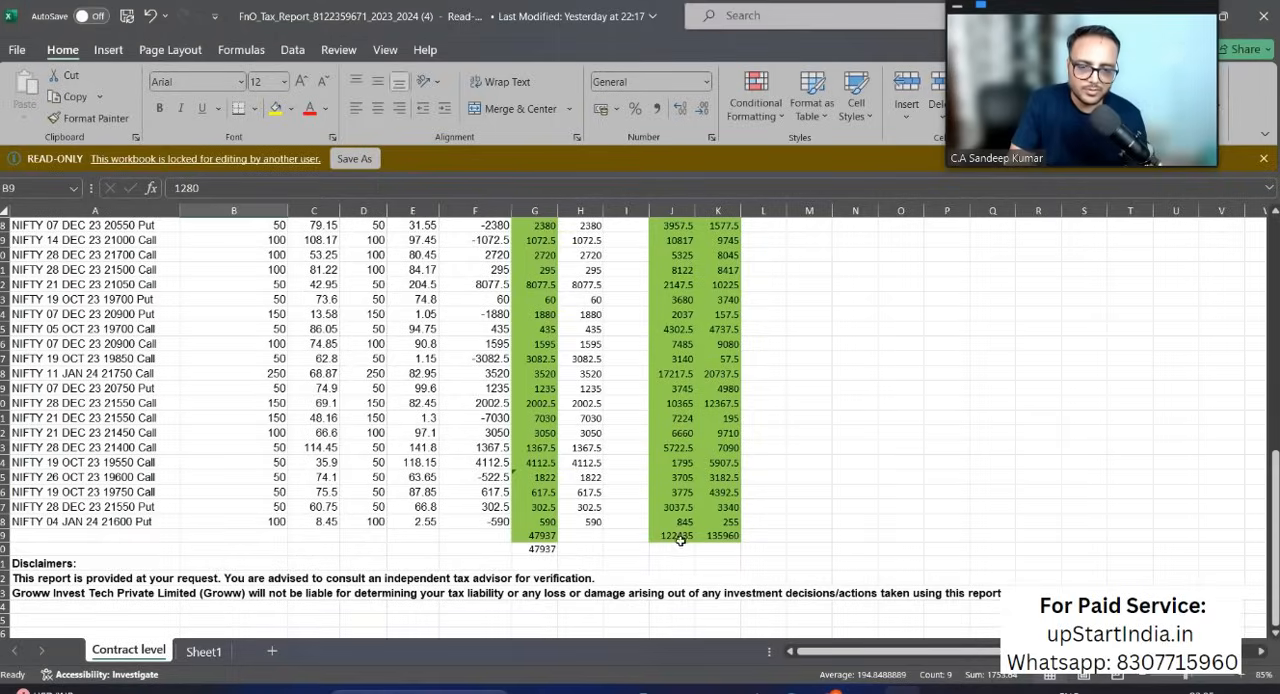
key("alt+Tab")
type("122435")
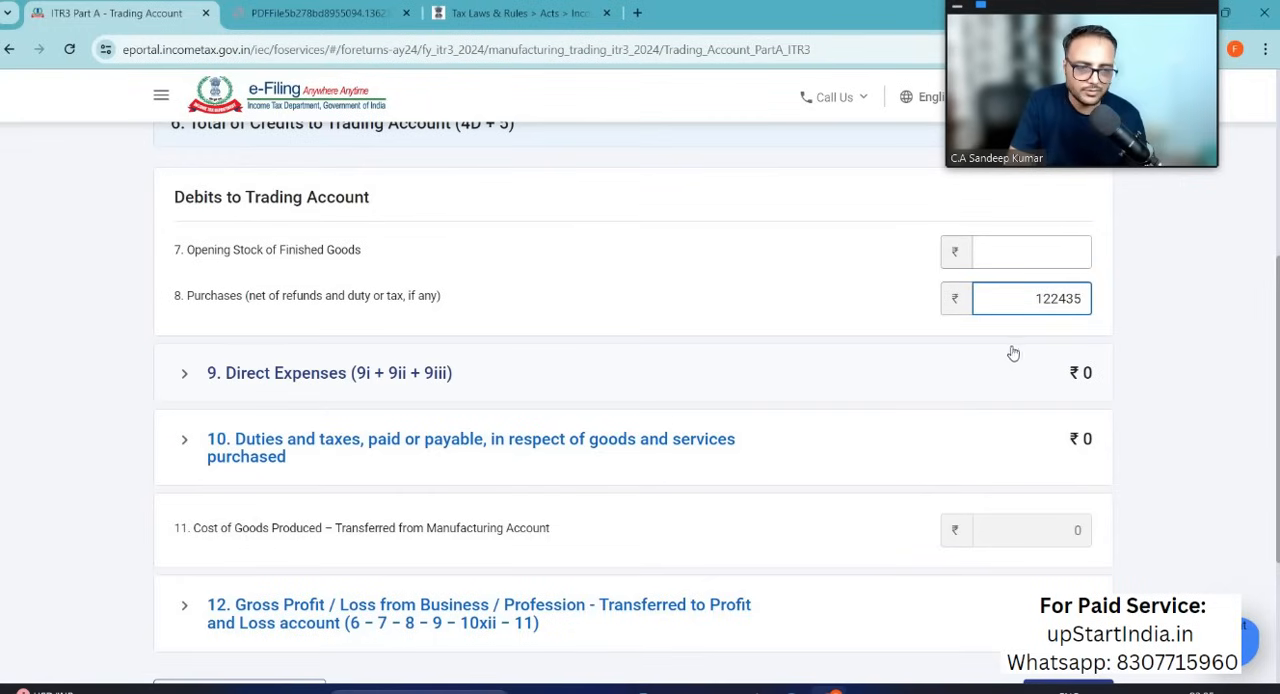
Step: Check the brokerage charges on Sheet1 of the Excel workbook and add a direct expense named Brokerage in the trading account
left_click(185, 376)
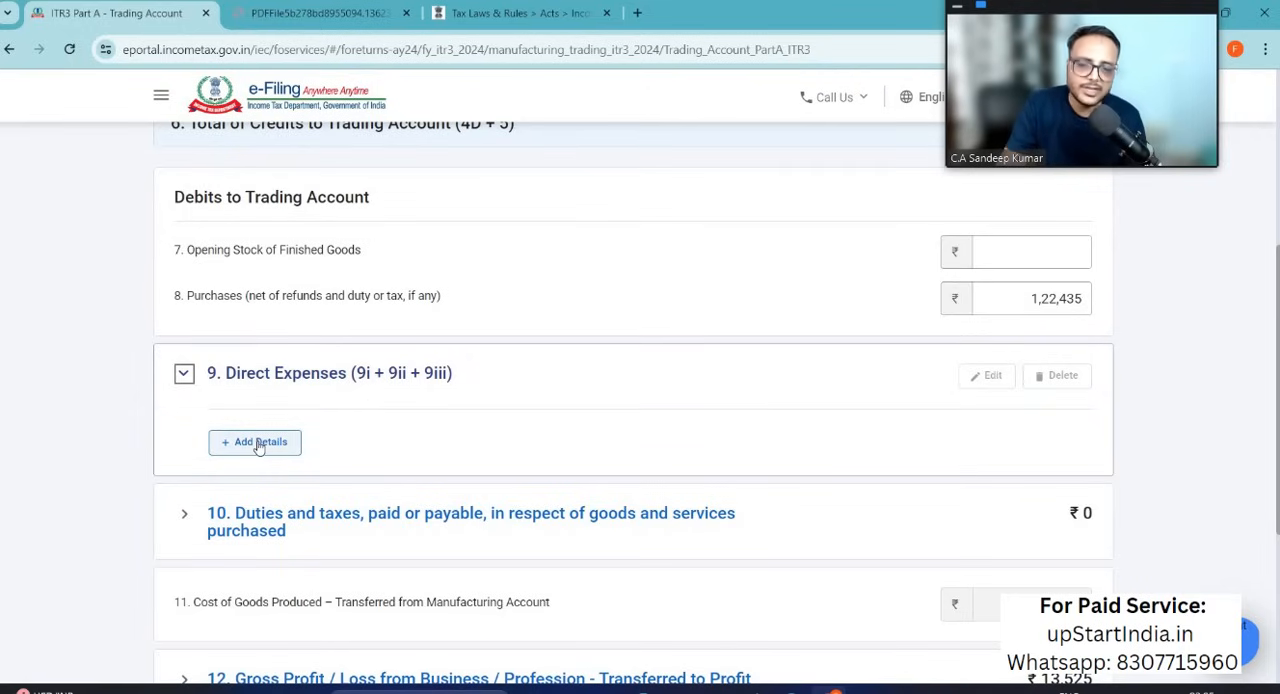
key("alt+Tab")
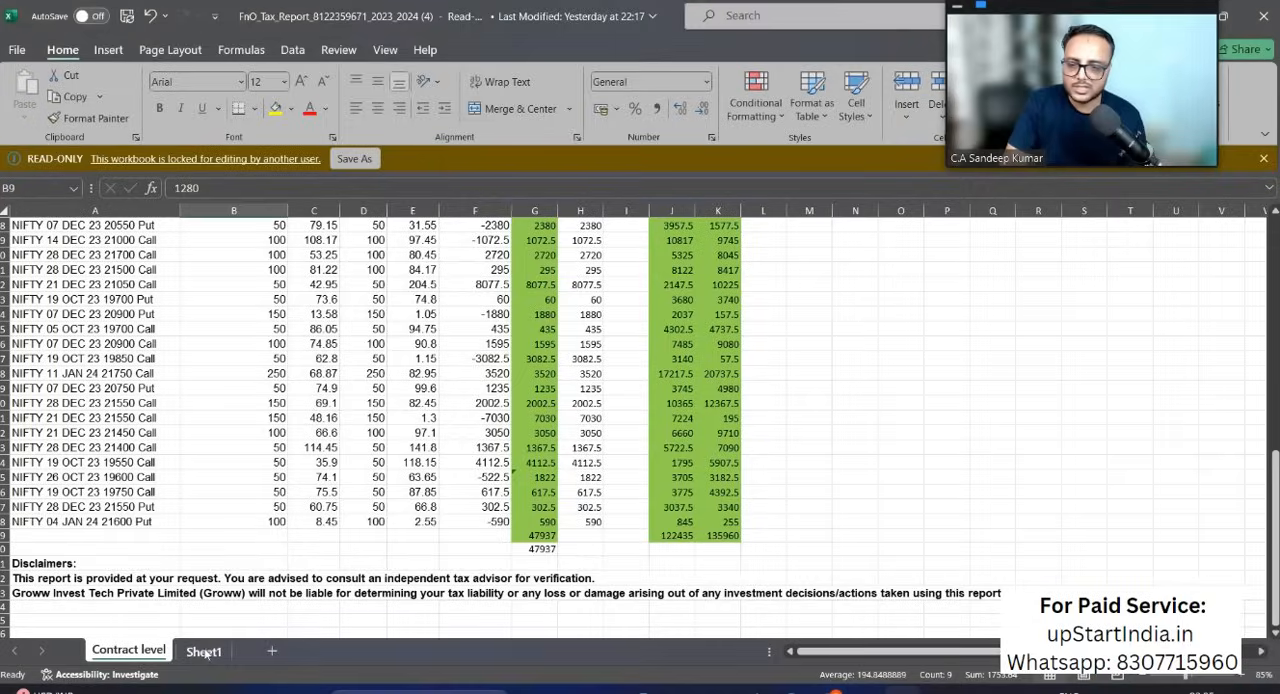
left_click(205, 652)
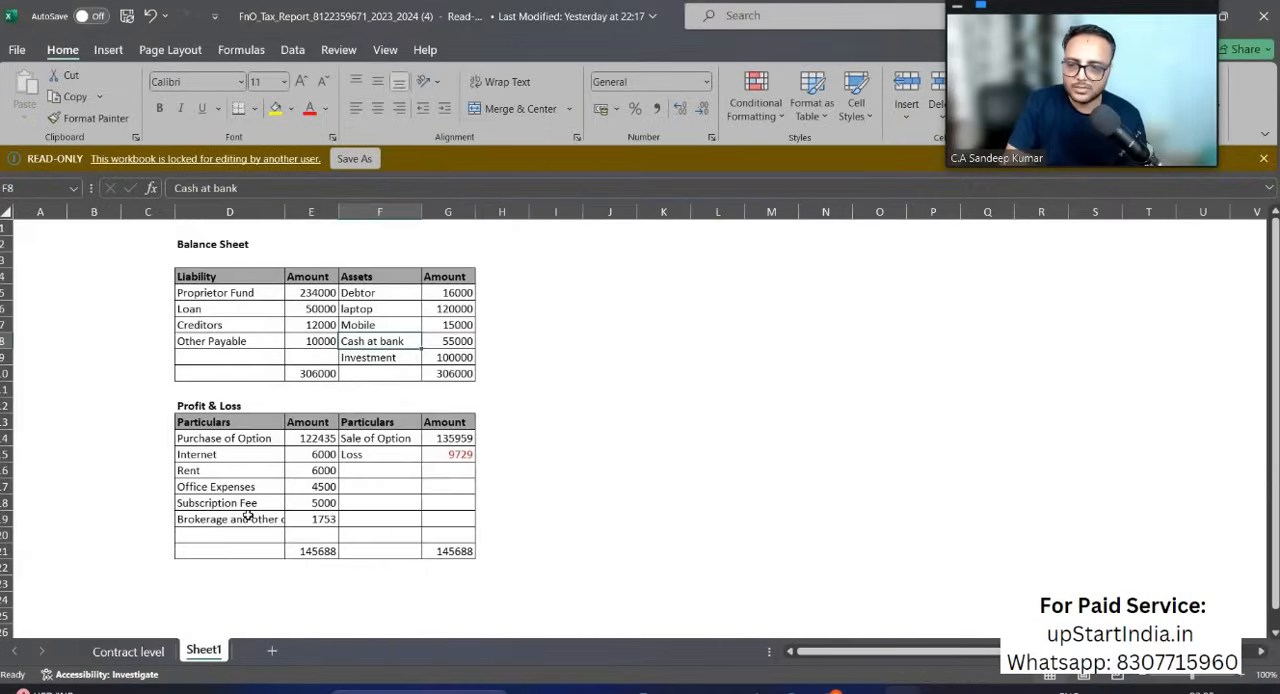
left_click(236, 520)
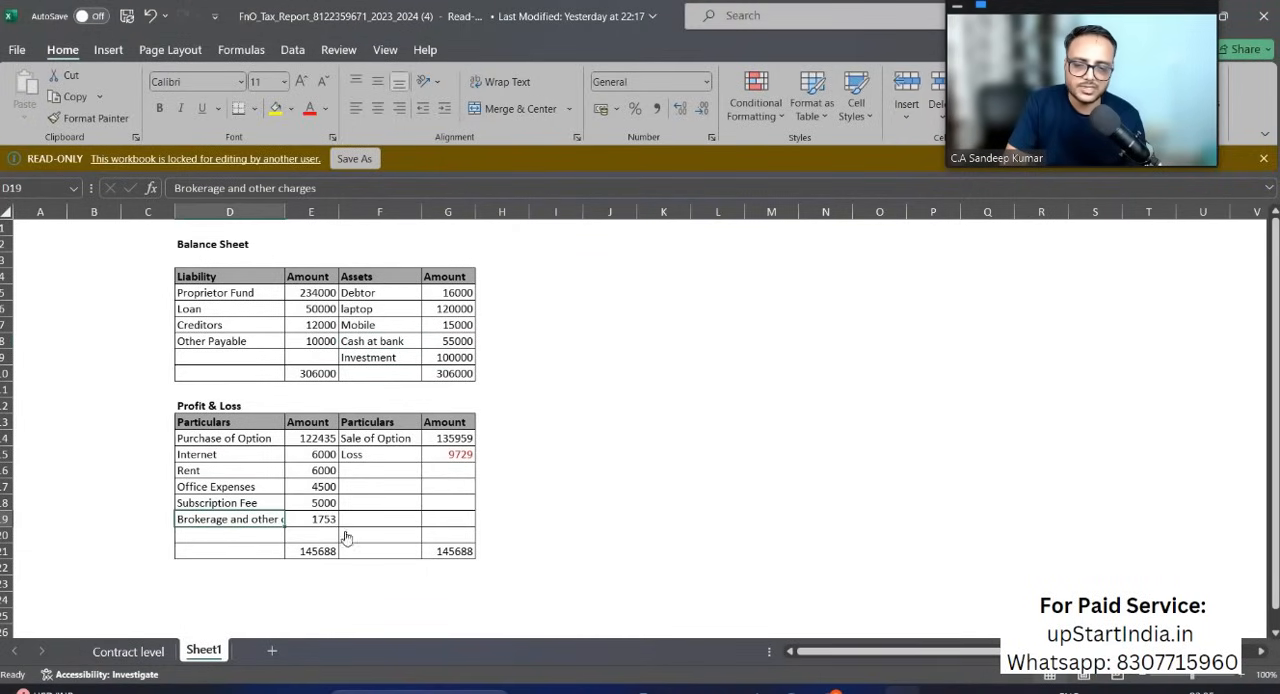
key("alt+Tab")
left_click(265, 443)
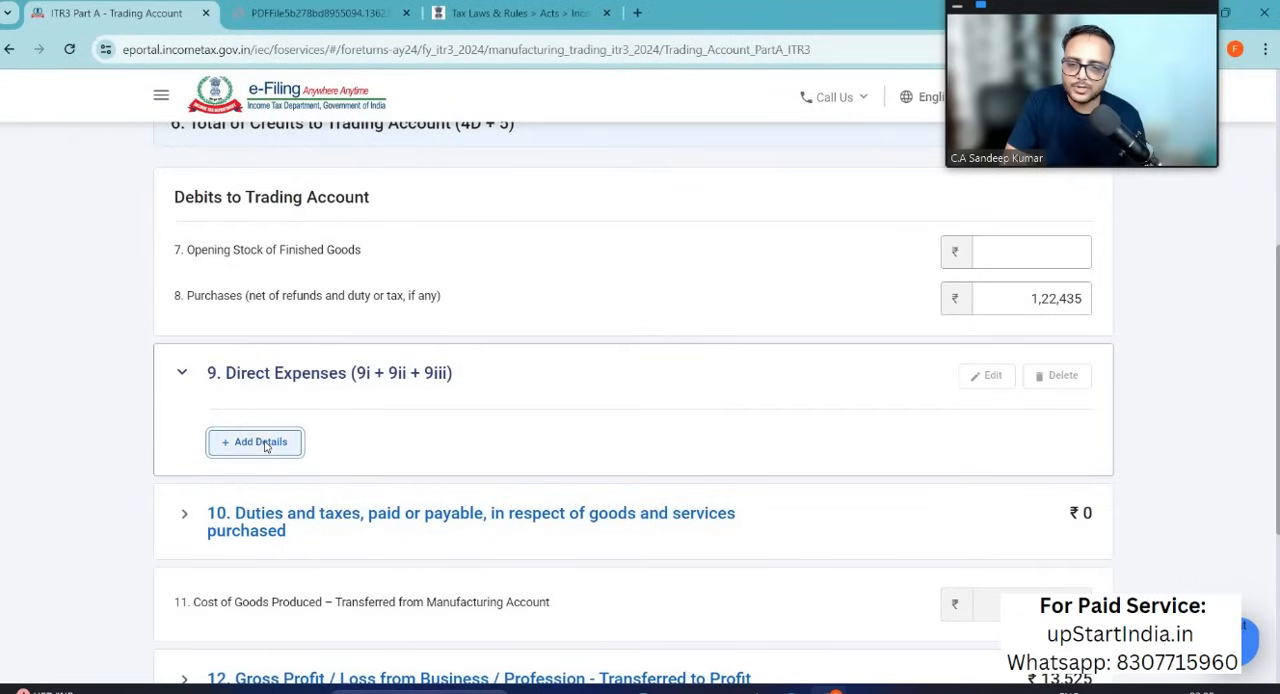
scroll(463, 477, "down", 3)
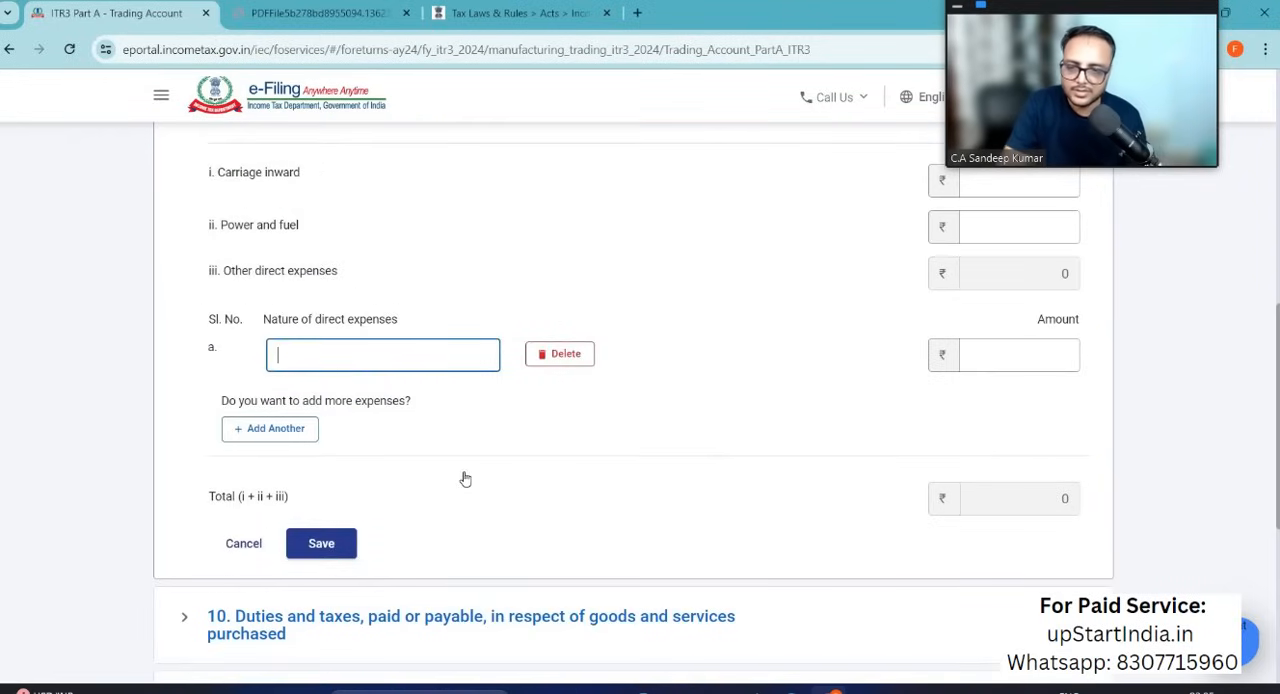
type("Brokerage")
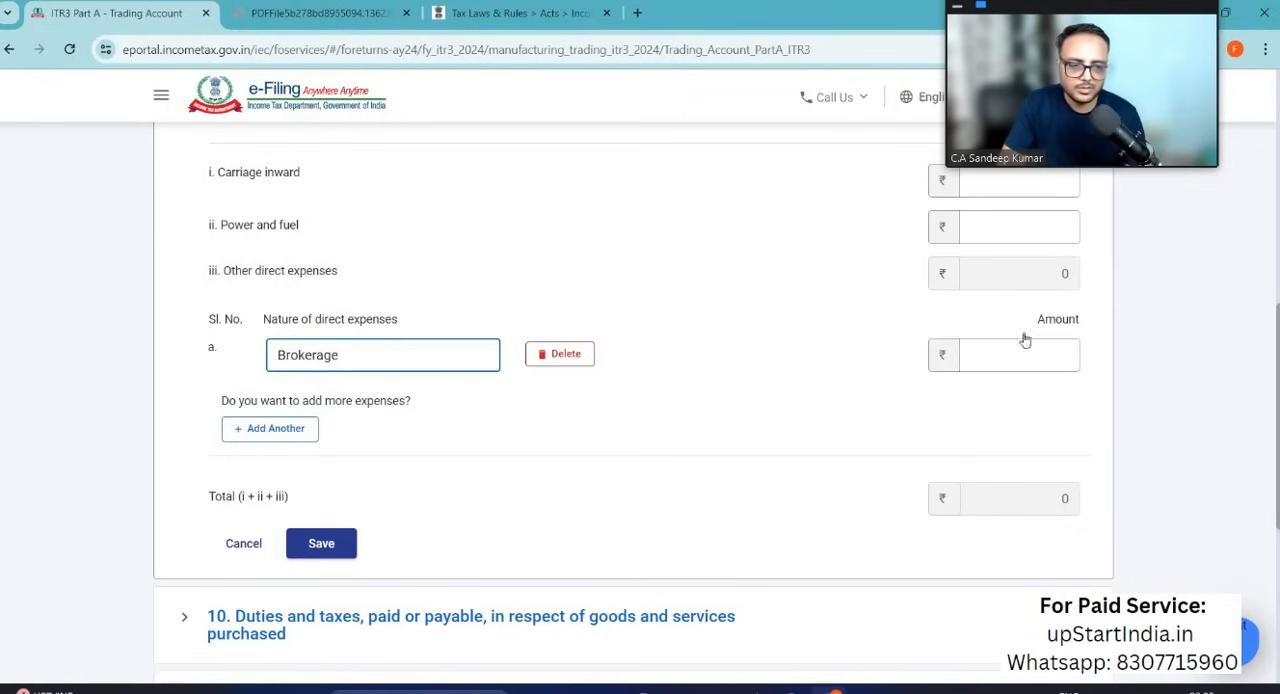
Step: Set the Brokerage direct expense amount to 1753, verifying it against the Excel profit and loss figures
left_click(1017, 358)
type("1793")
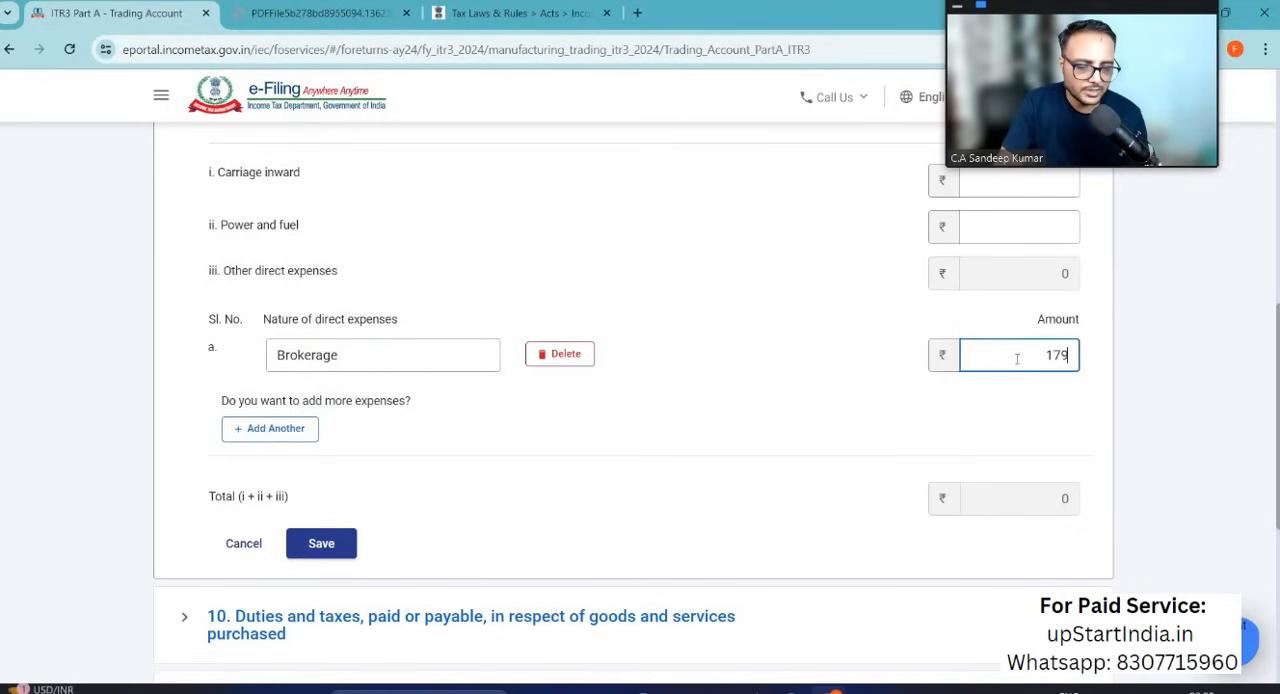
key("alt+Tab")
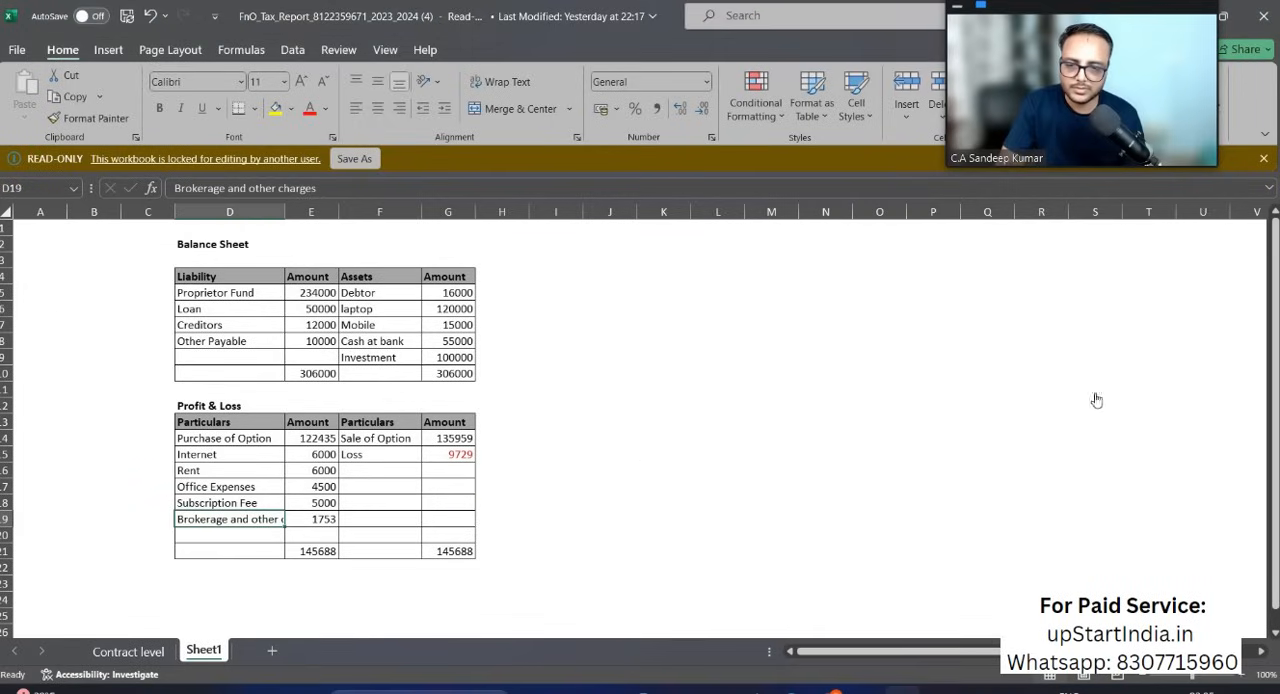
key("alt+Tab")
key("BackSpace")
key("BackSpace")
key("BackSpace")
type("753")
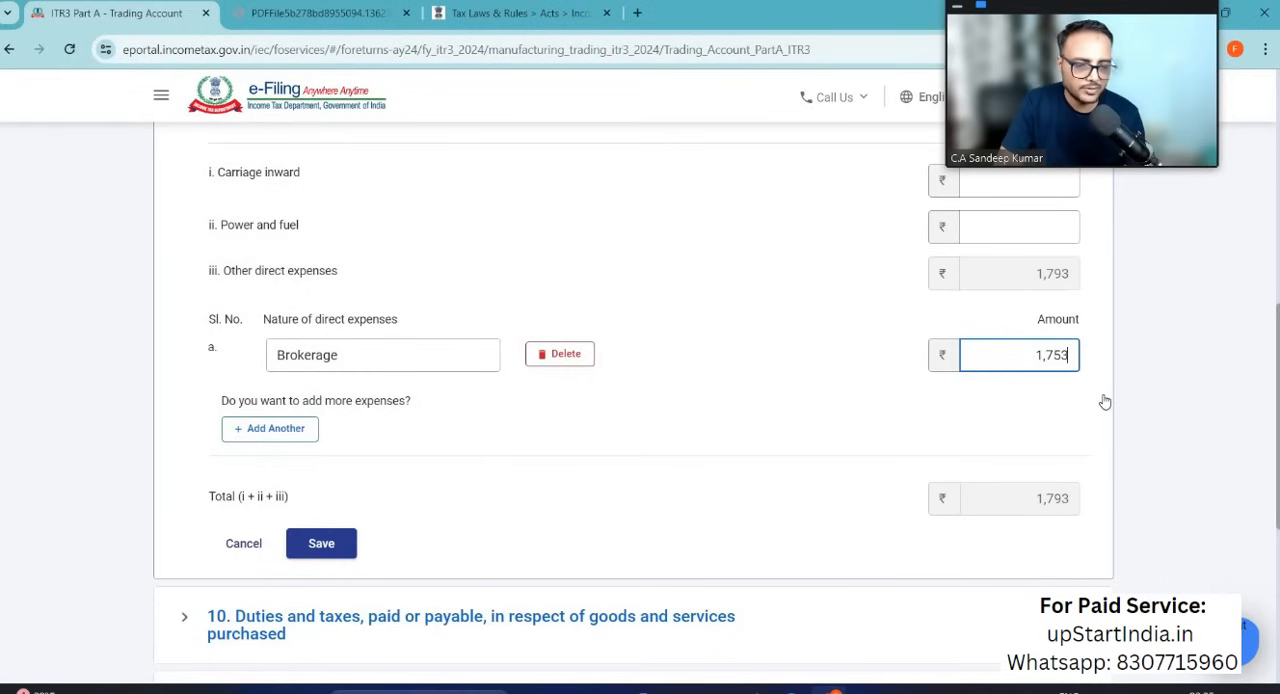
Step: Confirm the Trading Account schedule and open Part A - P & L
scroll(1193, 398, "down", 4)
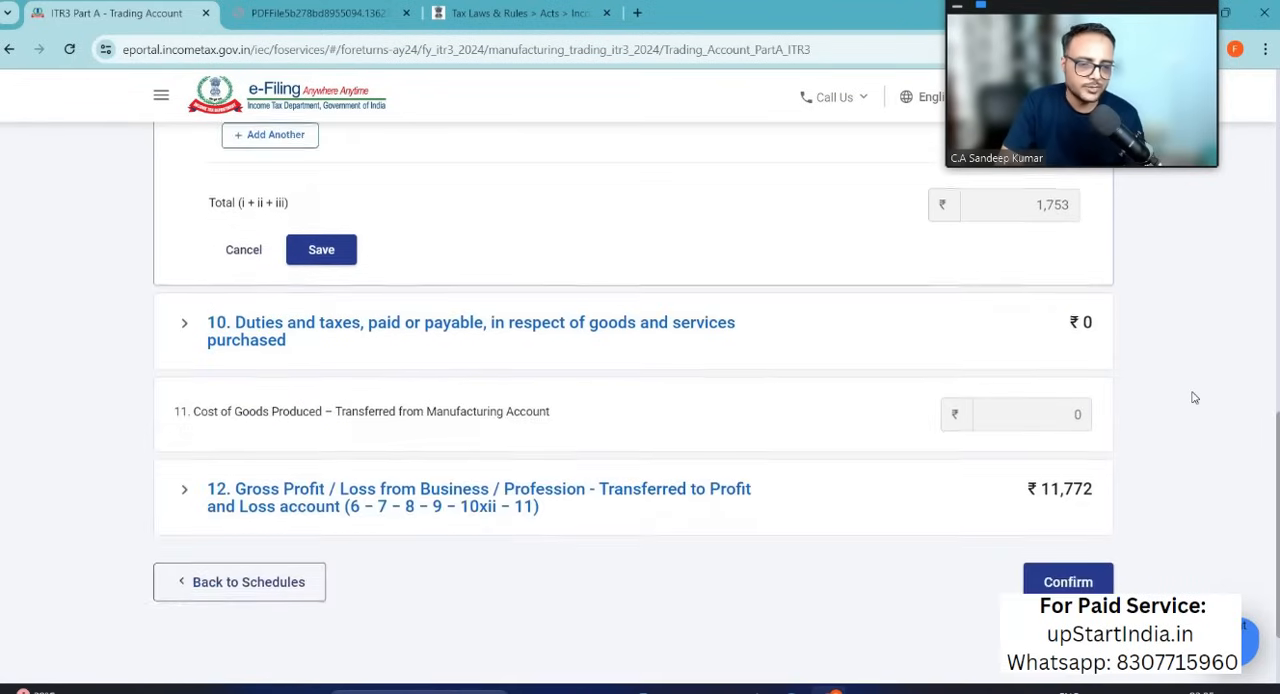
left_click(1083, 497)
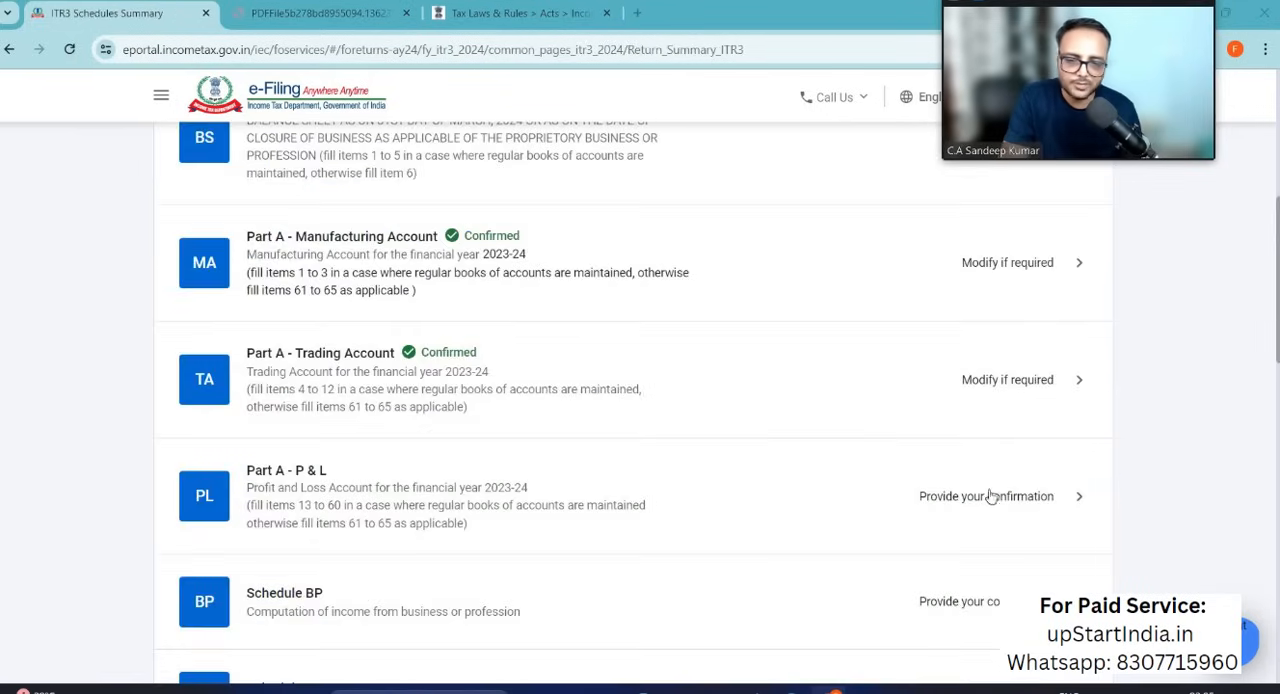
left_click(988, 497)
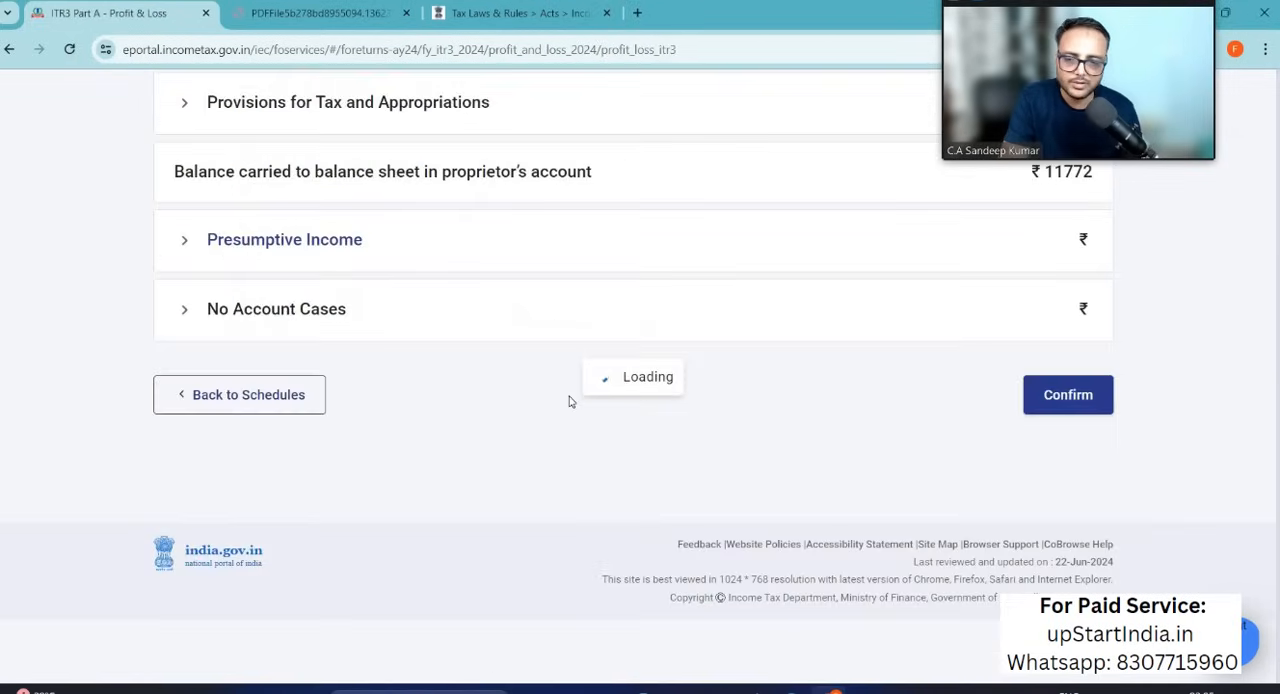
Step: Add details to Debits to Profit and Loss Account and enter the Excel rent amount of 6000 under Rents
scroll(570, 401, "down", 1)
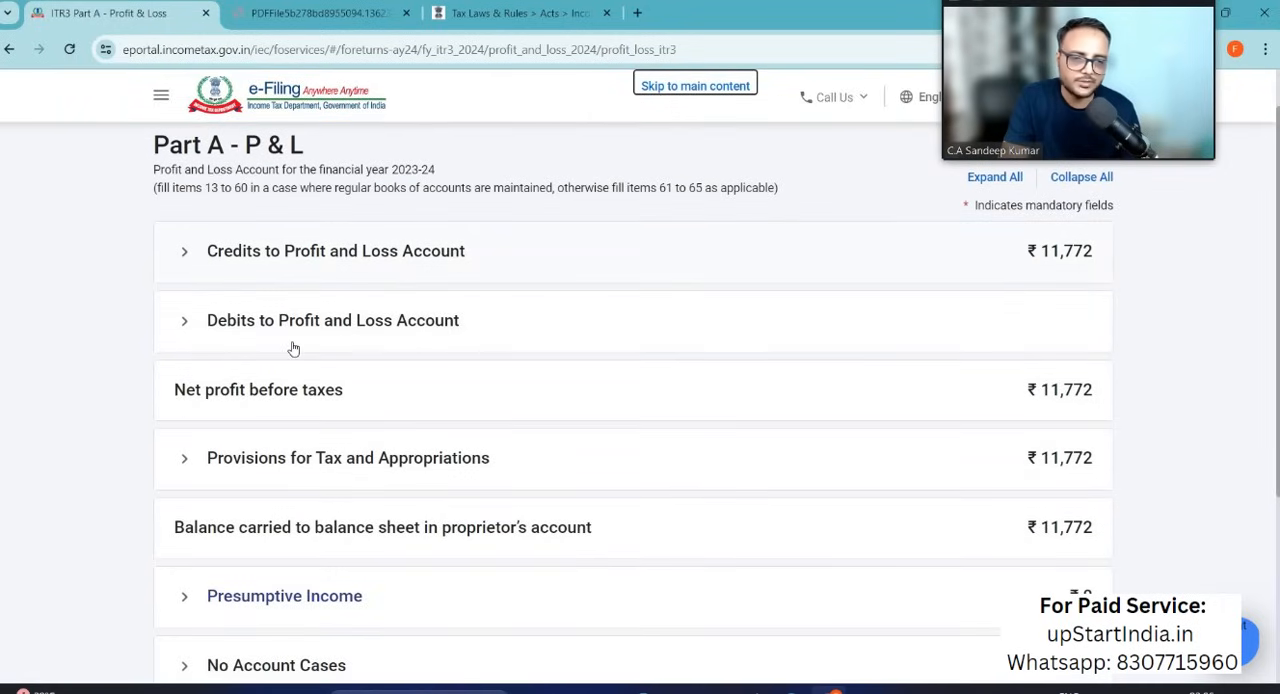
left_click(198, 322)
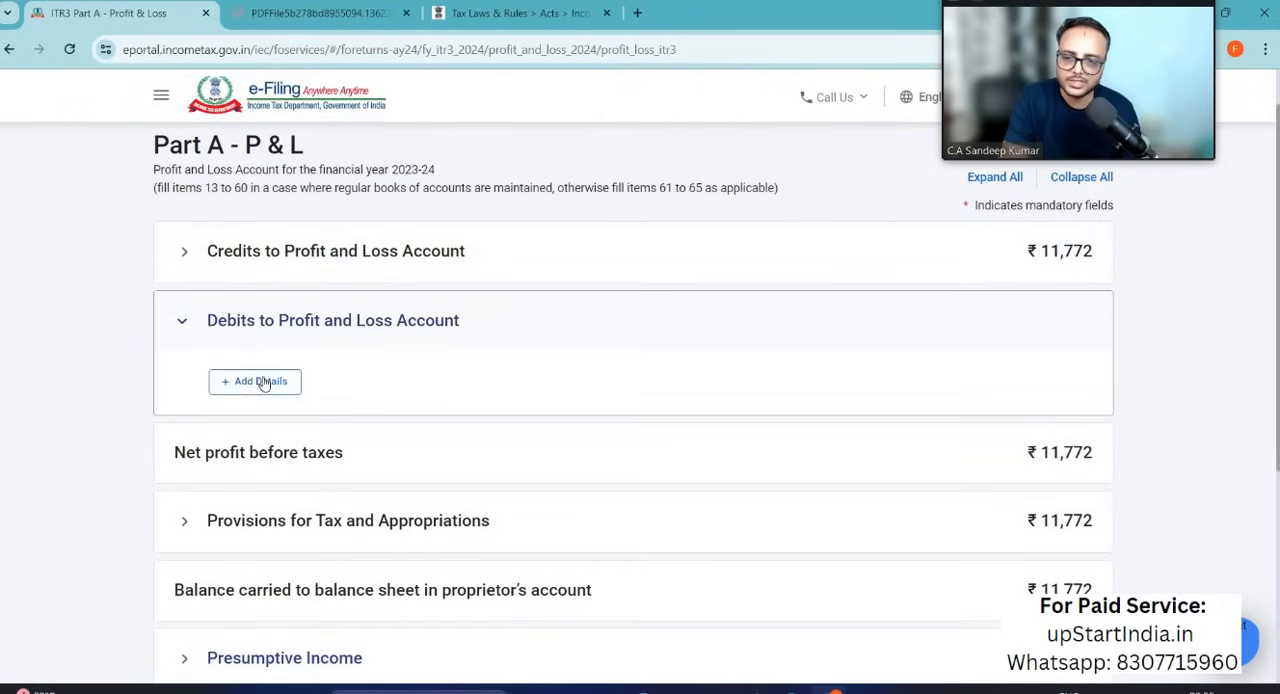
left_click(258, 381)
scroll(561, 450, "down", 2)
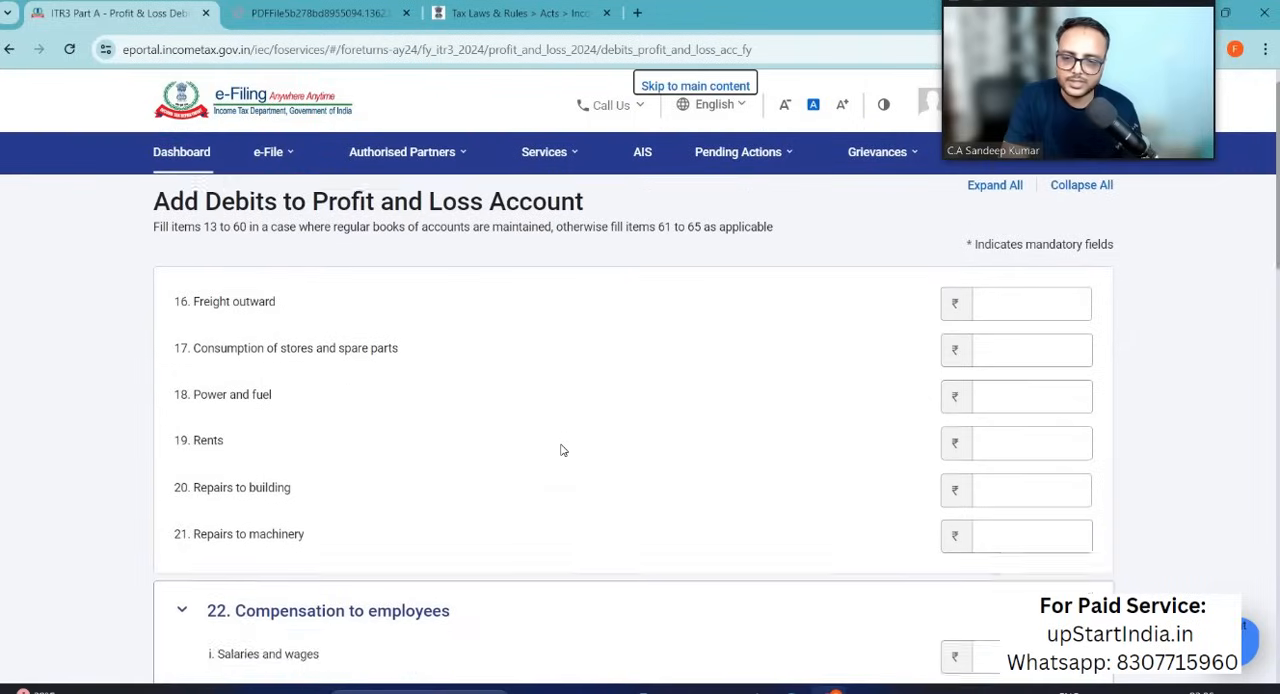
left_click(1027, 320)
left_click(1028, 321)
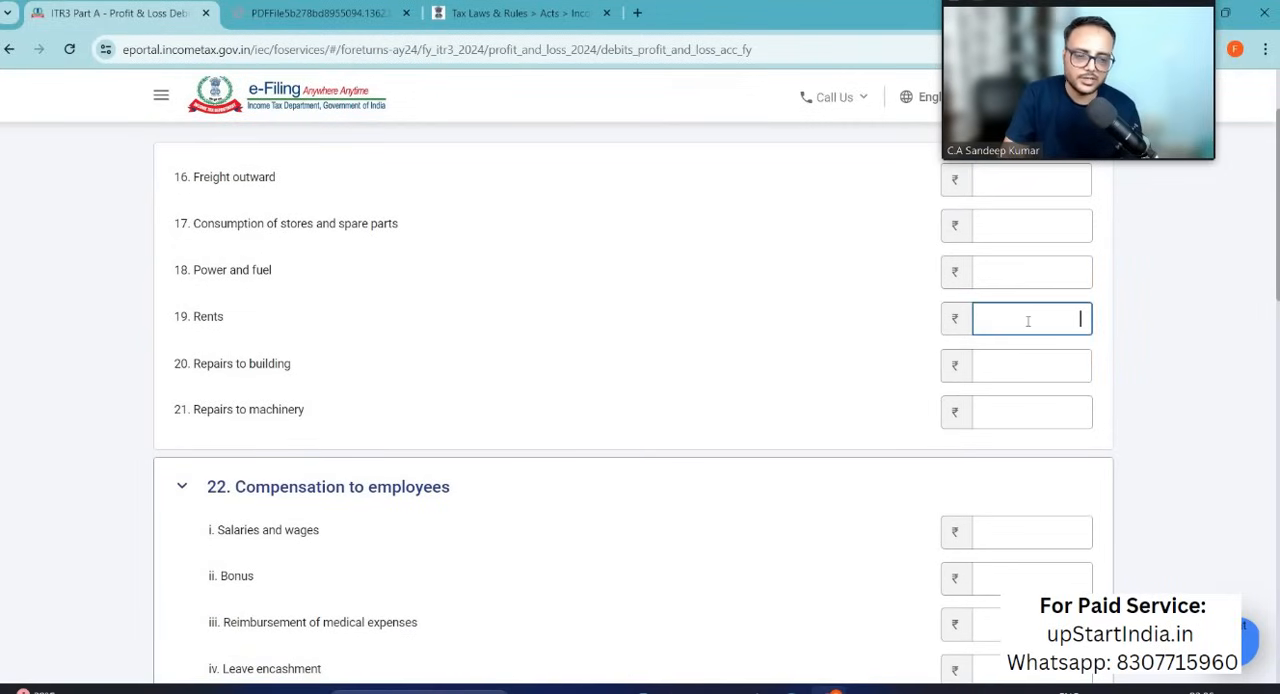
key("alt+Tab")
key("alt+Tab")
type("6000")
Step: Compare the remaining expense heads on the first debits page with the Excel expenses and continue to the second page
scroll(427, 460, "up", 1)
scroll(427, 460, "down", 4)
scroll(426, 453, "up", 1)
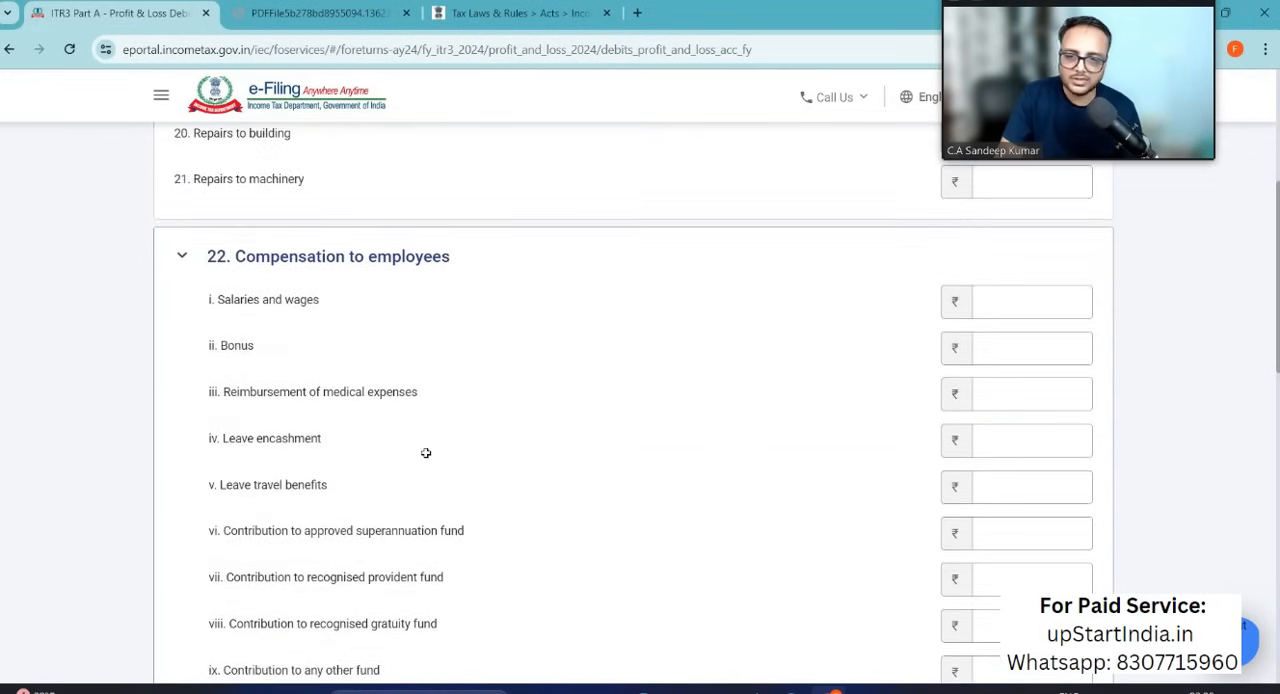
key("alt+Tab")
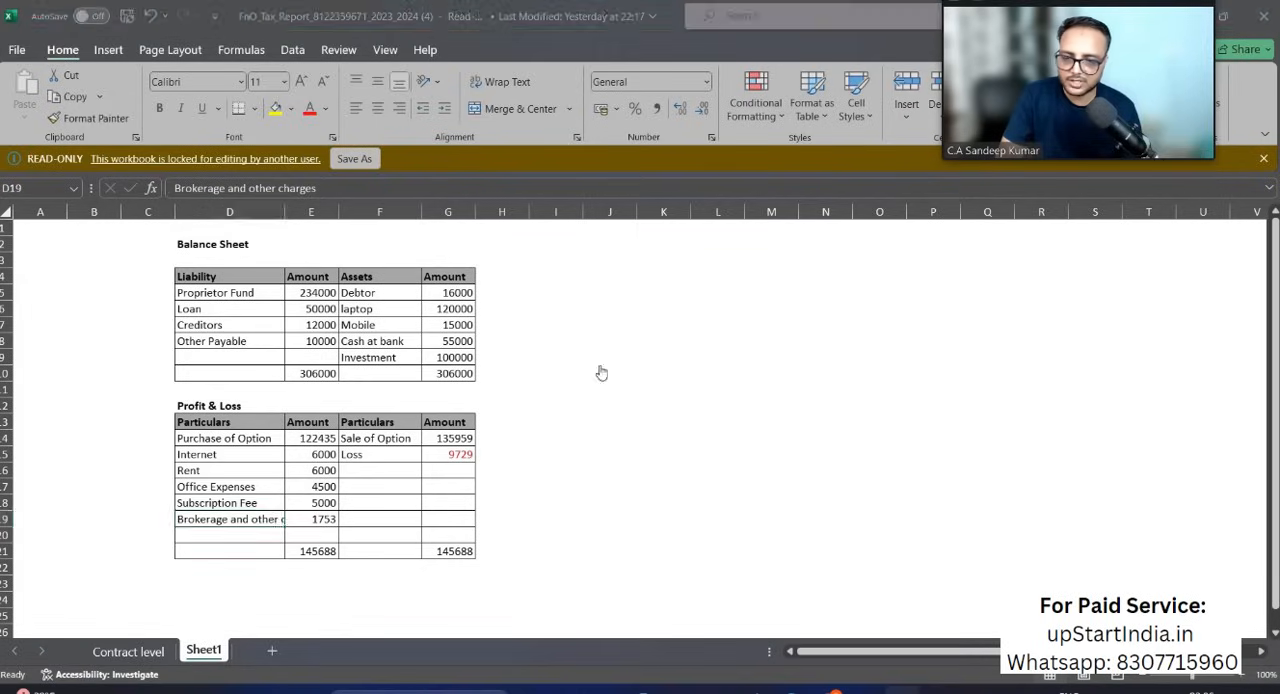
key("alt+Tab")
scroll(657, 501, "down", 2)
scroll(657, 501, "down", 3)
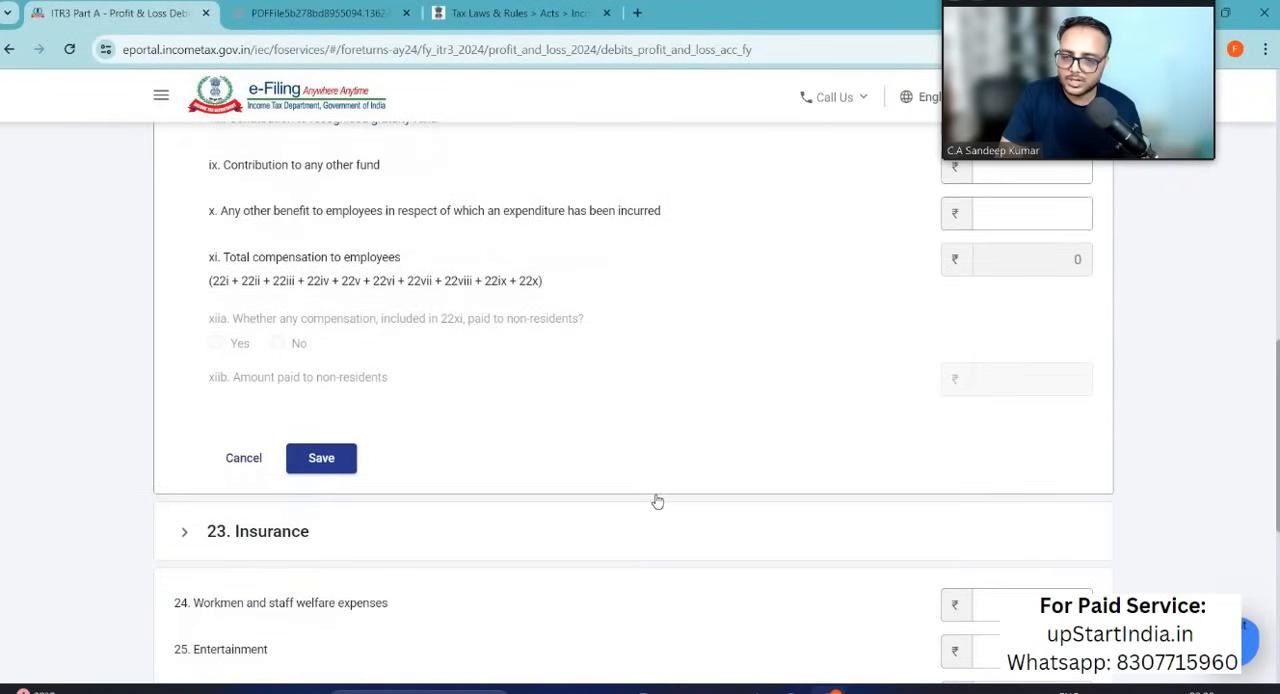
scroll(657, 501, "down", 4)
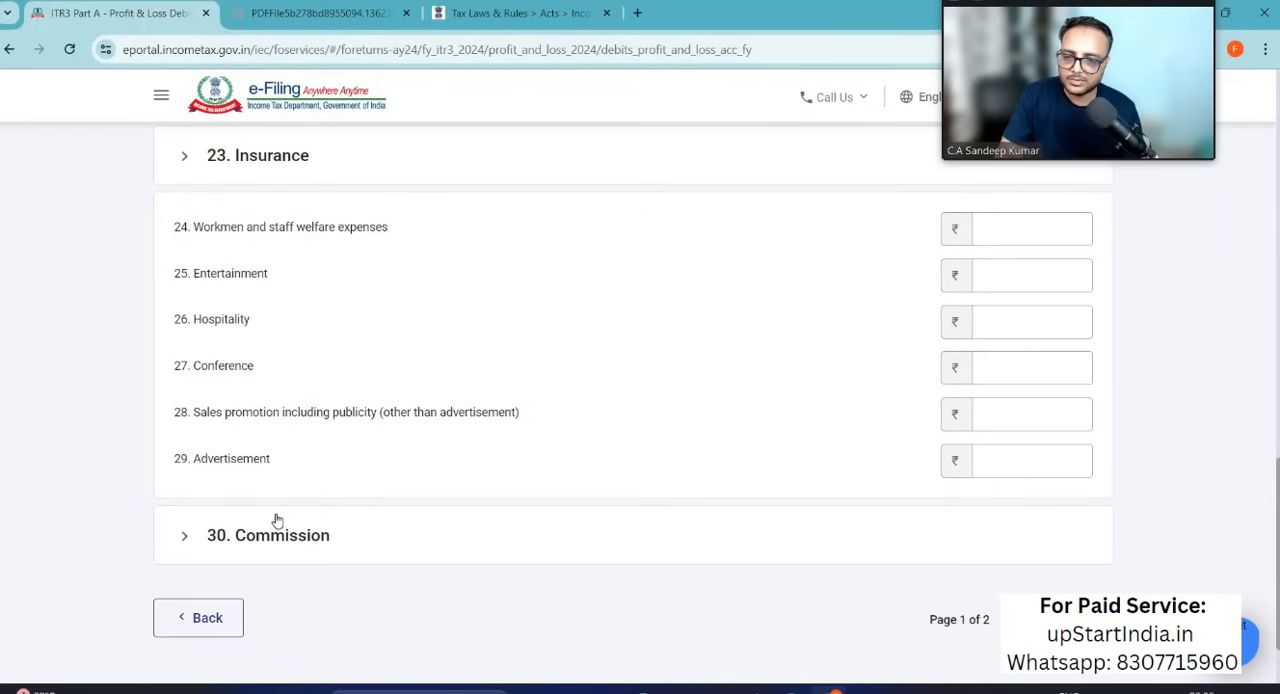
scroll(277, 520, "down", 1)
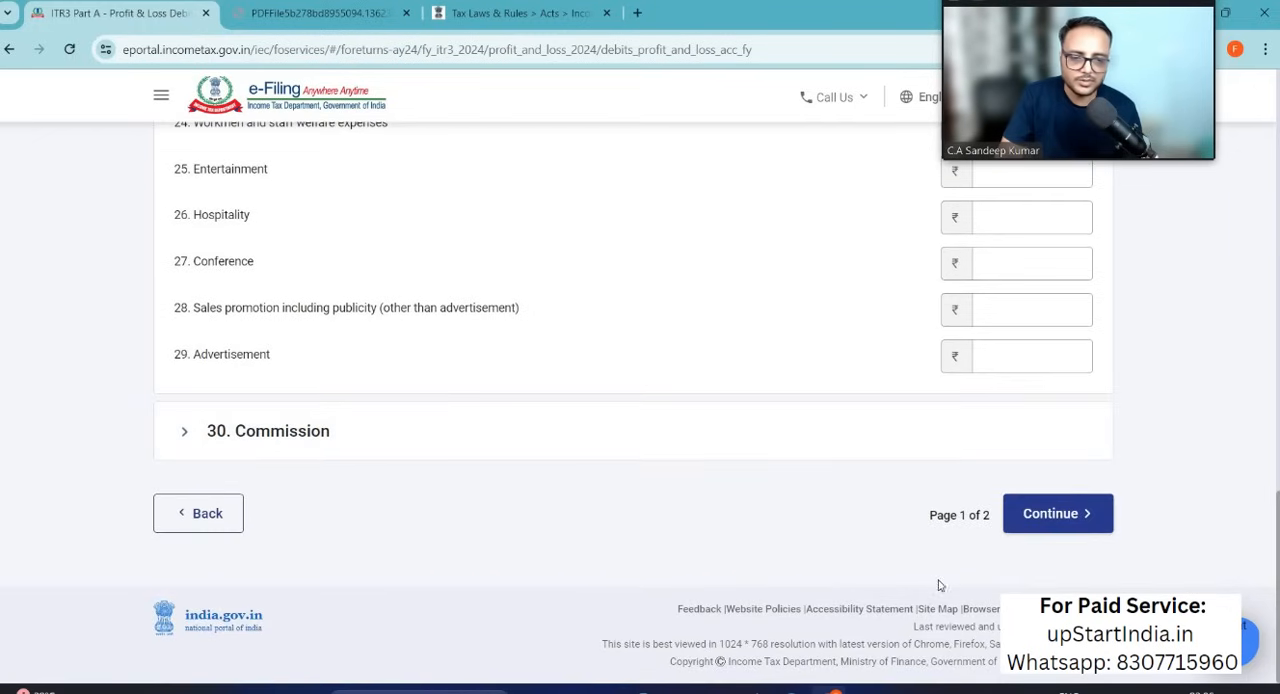
left_click(1050, 514)
Step: Open Other expenses on the second debits page, check the Excel expense list, and name the first expense Internet
scroll(626, 514, "down", 5)
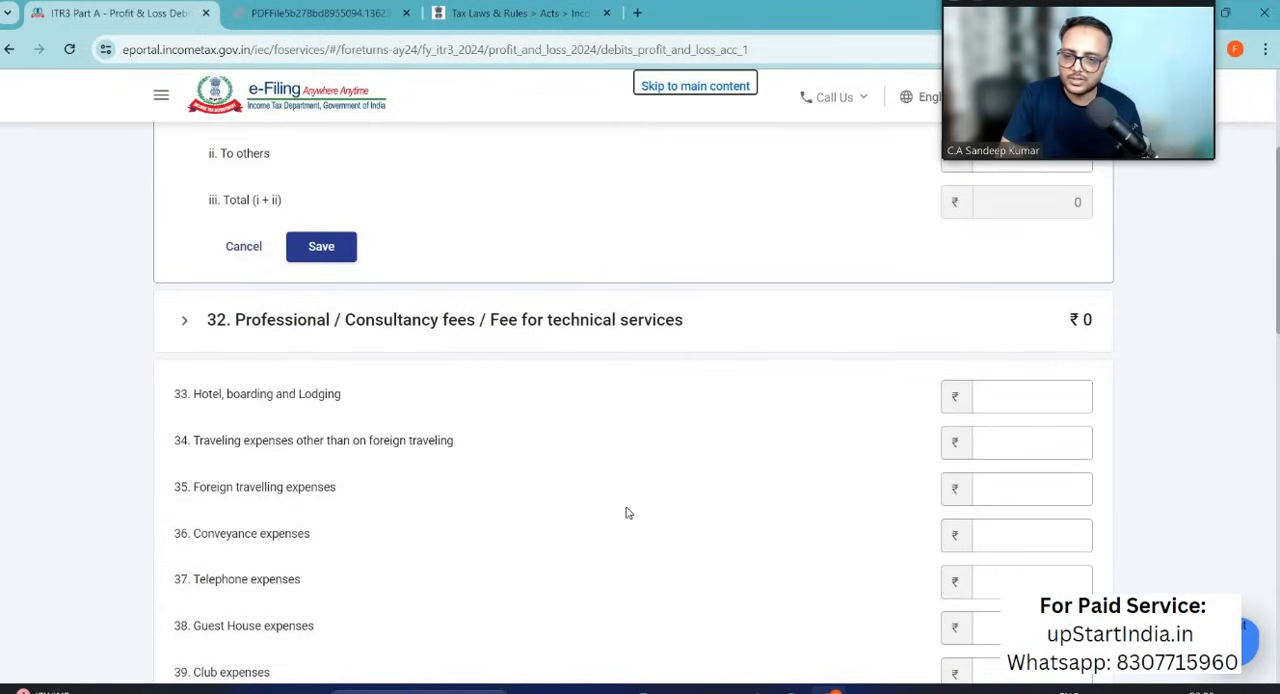
scroll(626, 513, "down", 1)
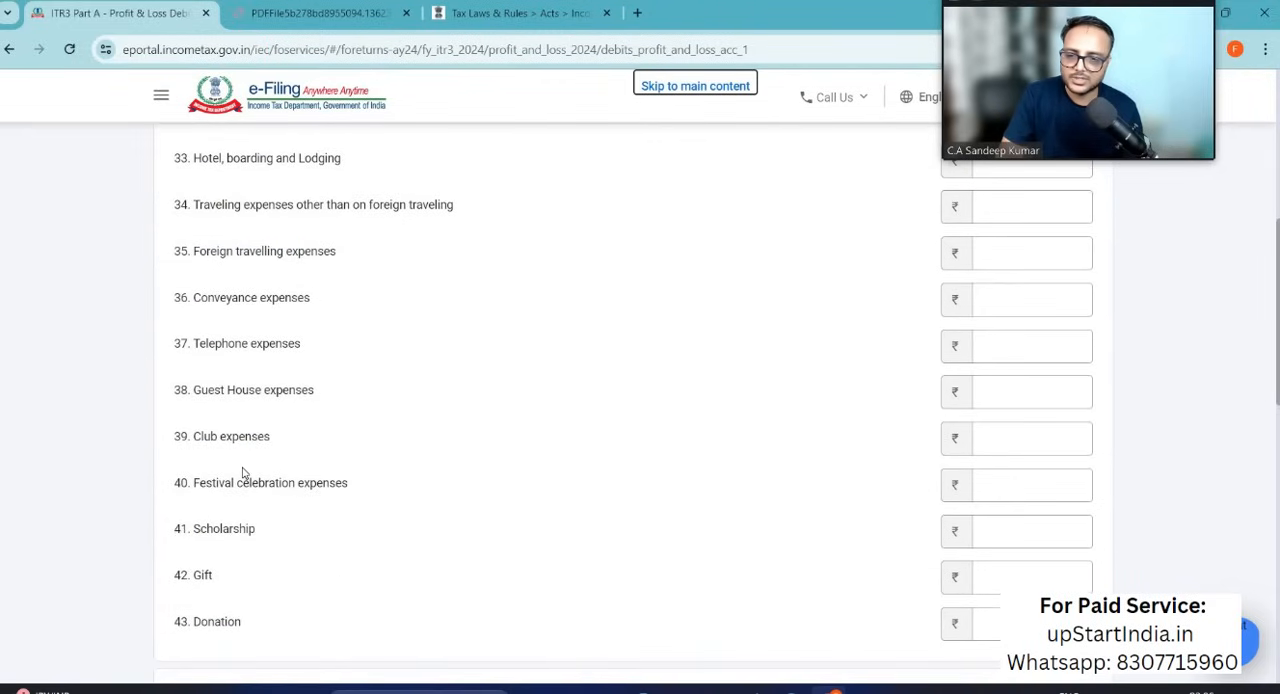
scroll(243, 477, "down", 2)
scroll(243, 474, "down", 3)
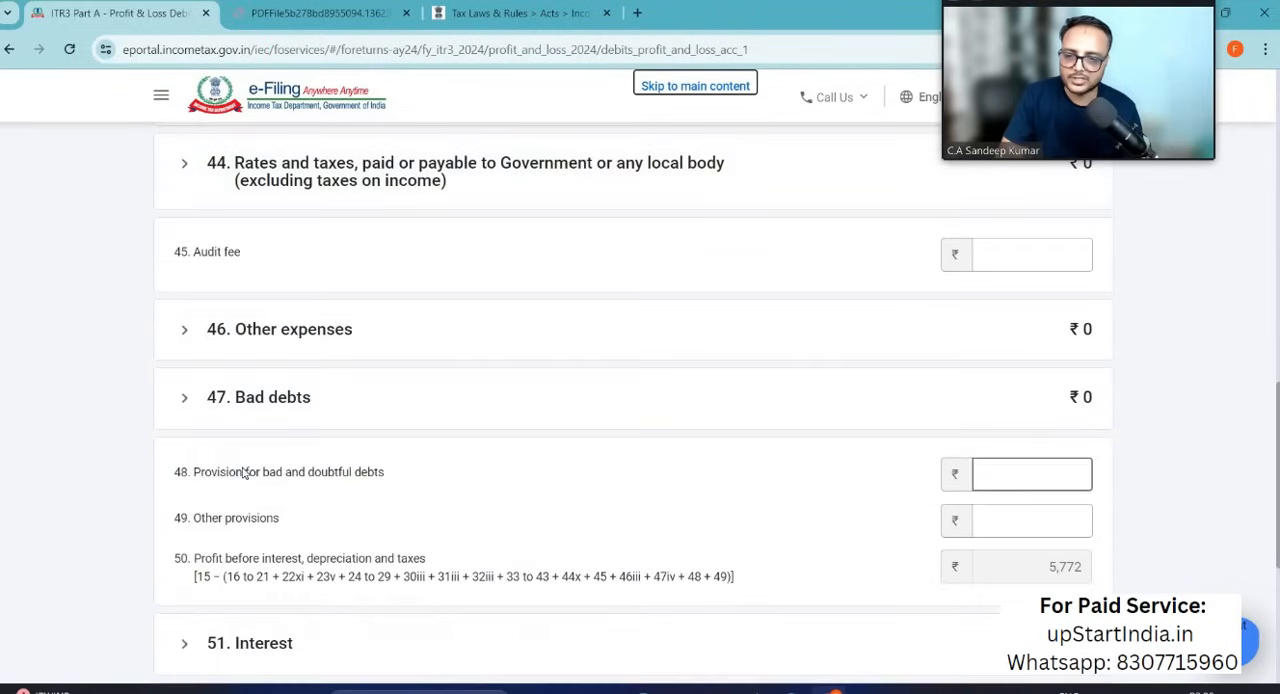
scroll(188, 247, "down", 1)
left_click(188, 247)
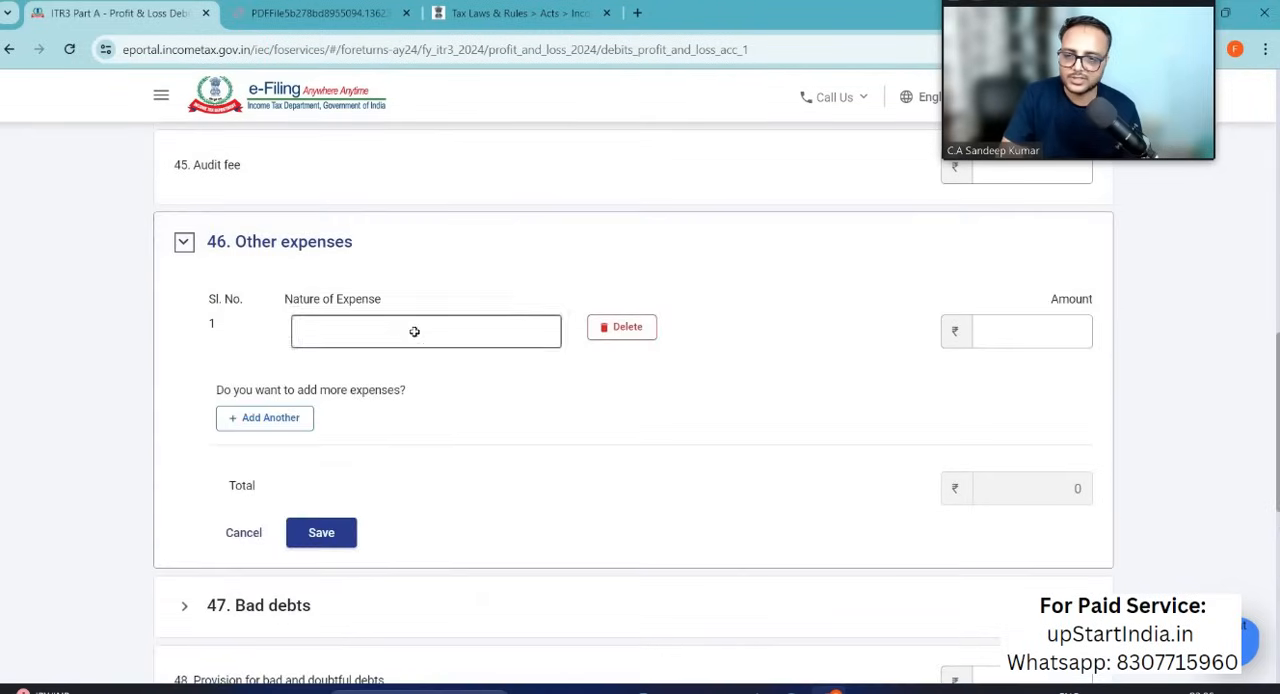
key("alt+Tab")
key("alt+Tab")
key("alt+Tab")
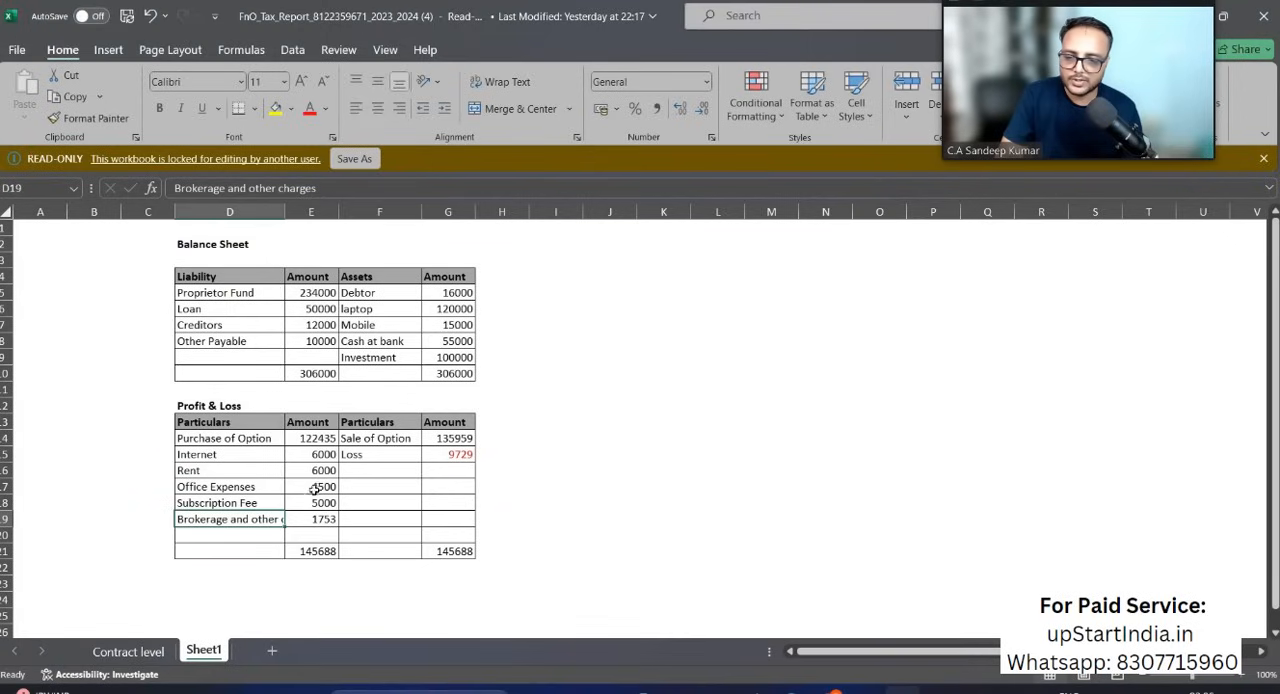
key("alt+Tab")
left_click(383, 331)
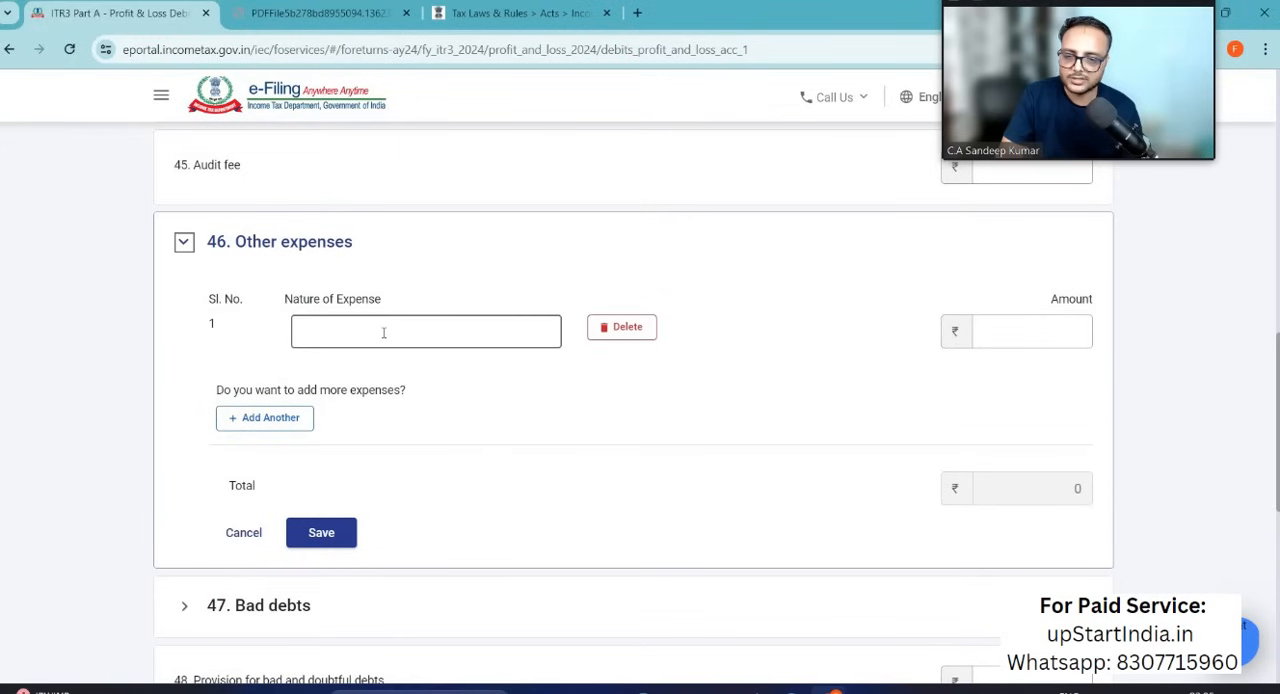
left_click(383, 332)
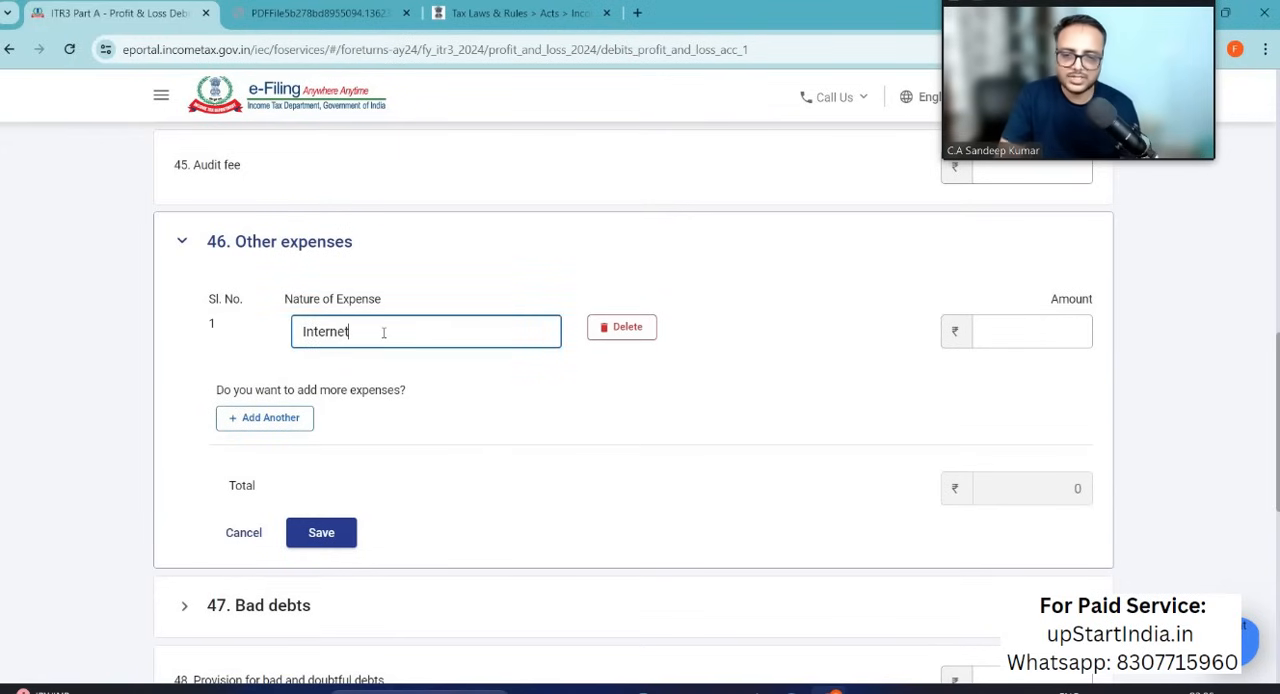
Step: Look for a more specific head for internet costs, check the Excel amount, and enter 6000 for the Internet expense
scroll(383, 335, "up", 15)
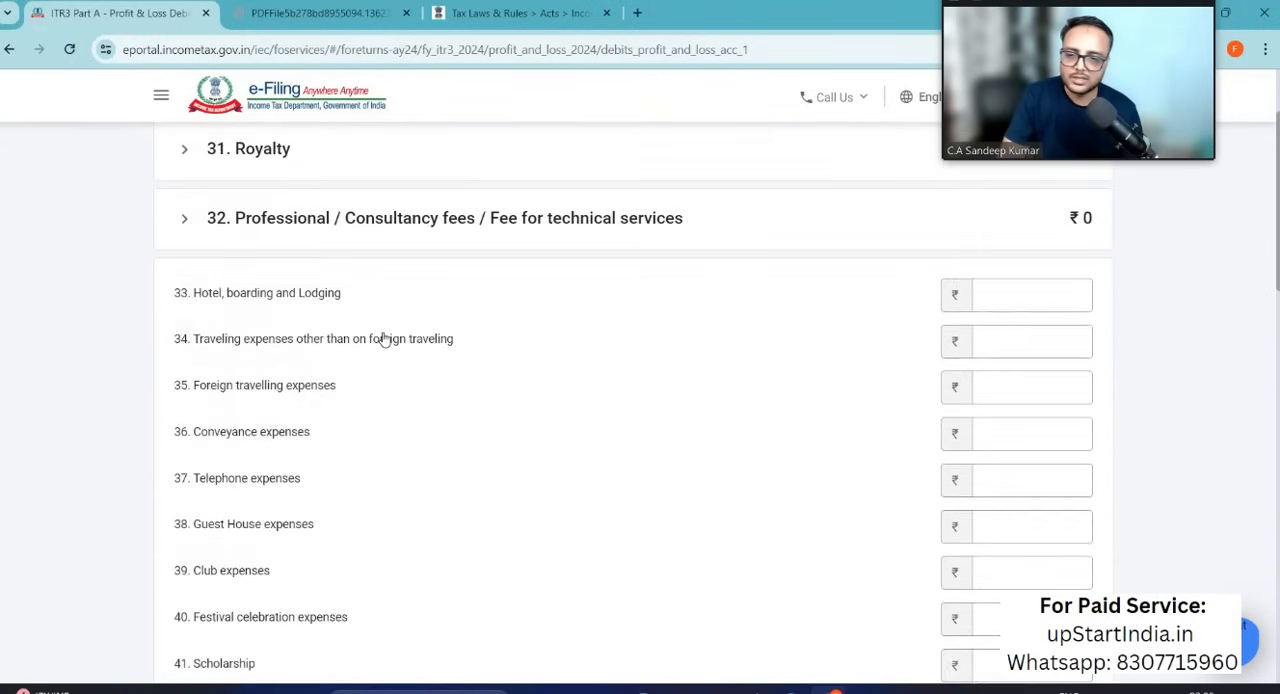
scroll(384, 340, "down", 15)
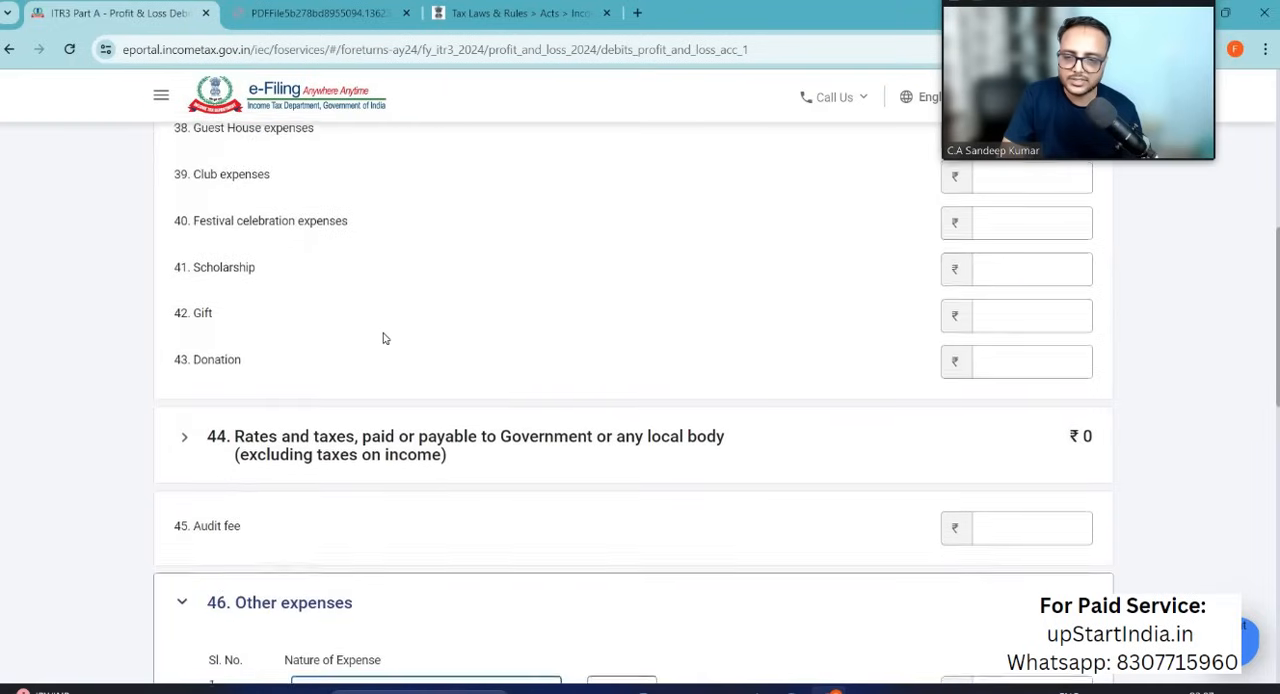
scroll(783, 409, "down", 1)
key("alt+Tab")
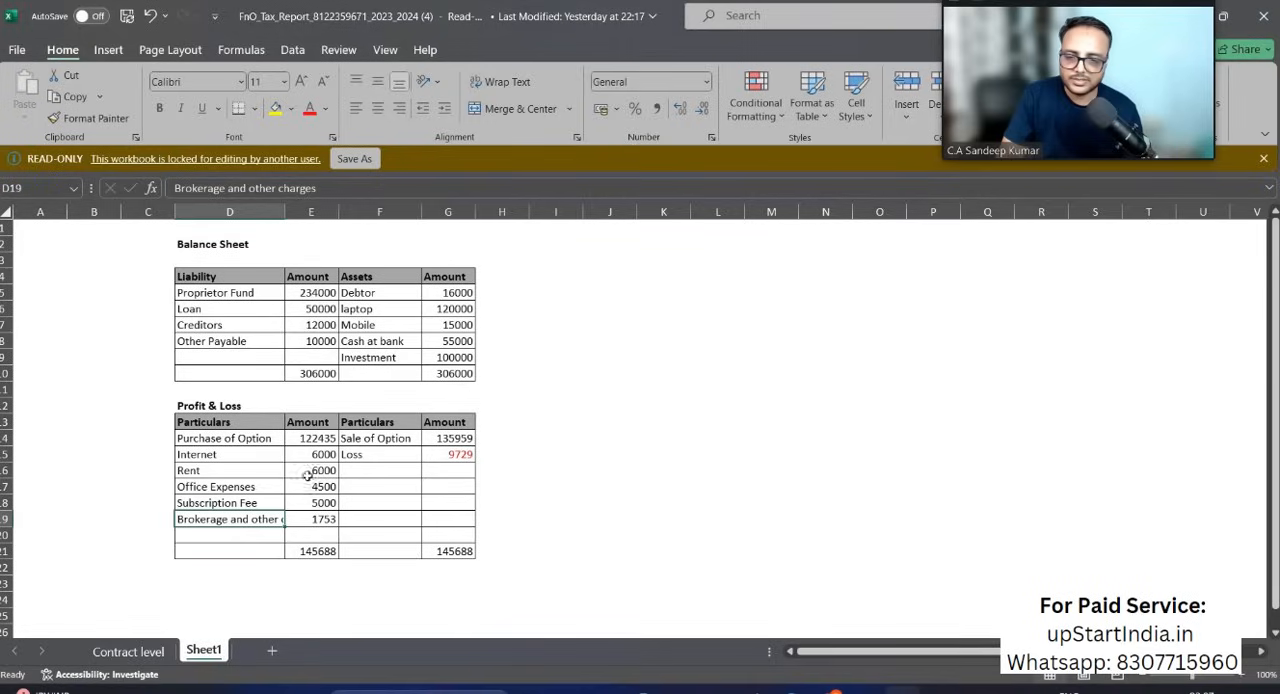
key("alt+Tab")
left_click(1025, 369)
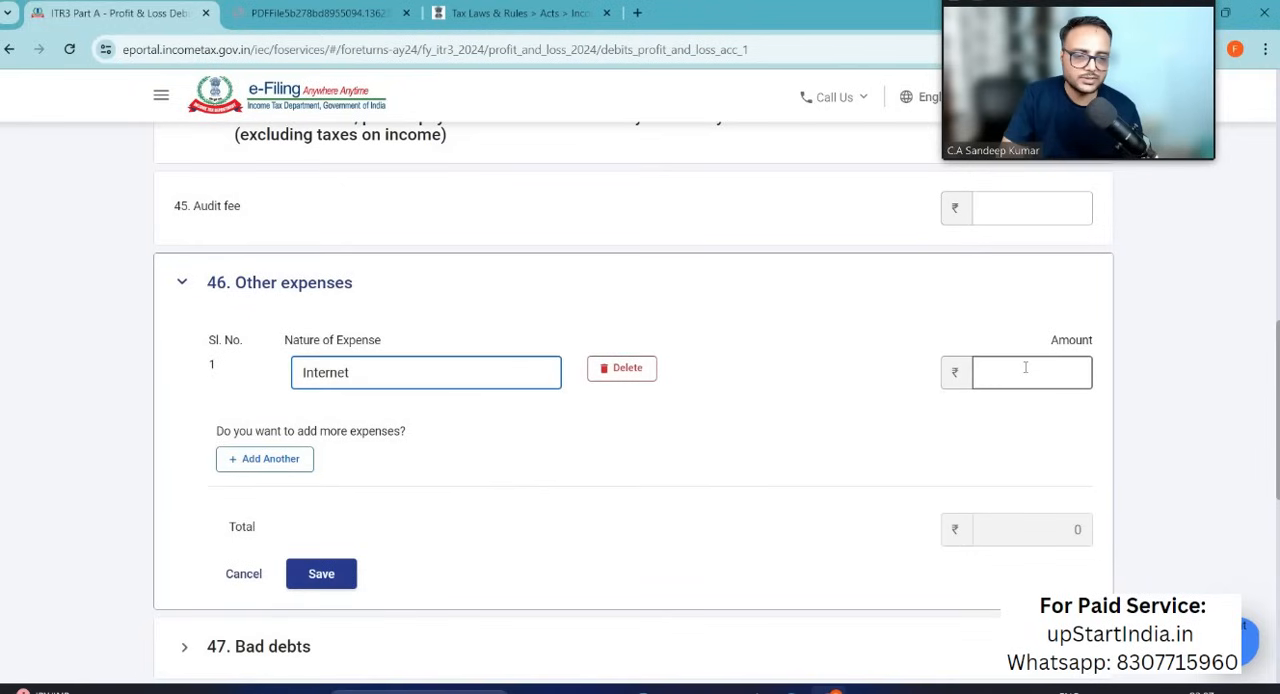
type("6000")
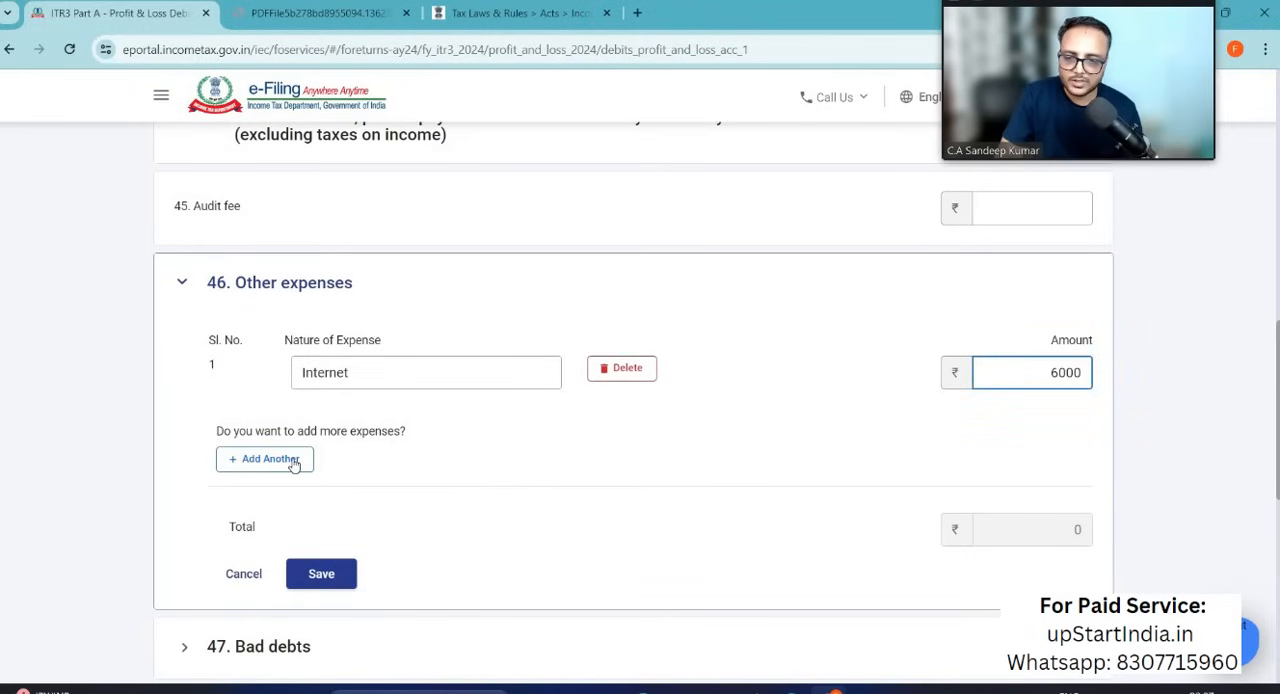
Step: Check the office expenses amount in Excel and add an Office exp entry of 4500 under Other expenses
key("alt+Tab")
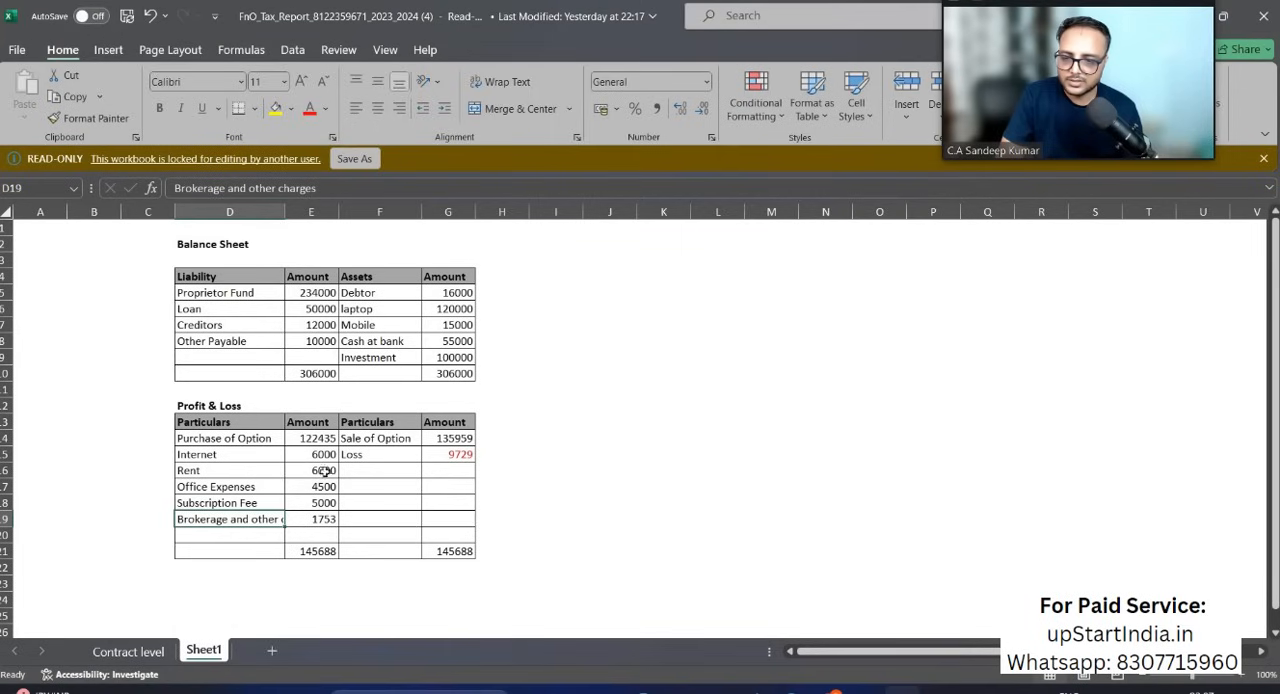
left_click(323, 470)
left_click(327, 487)
key("alt+Tab")
type("Office exp")
key("Tab")
key("Tab")
type("4500")
Step: Check the subscription fee in Excel and add a third Other expenses entry named Subs with amount 5000
key("alt+Tab")
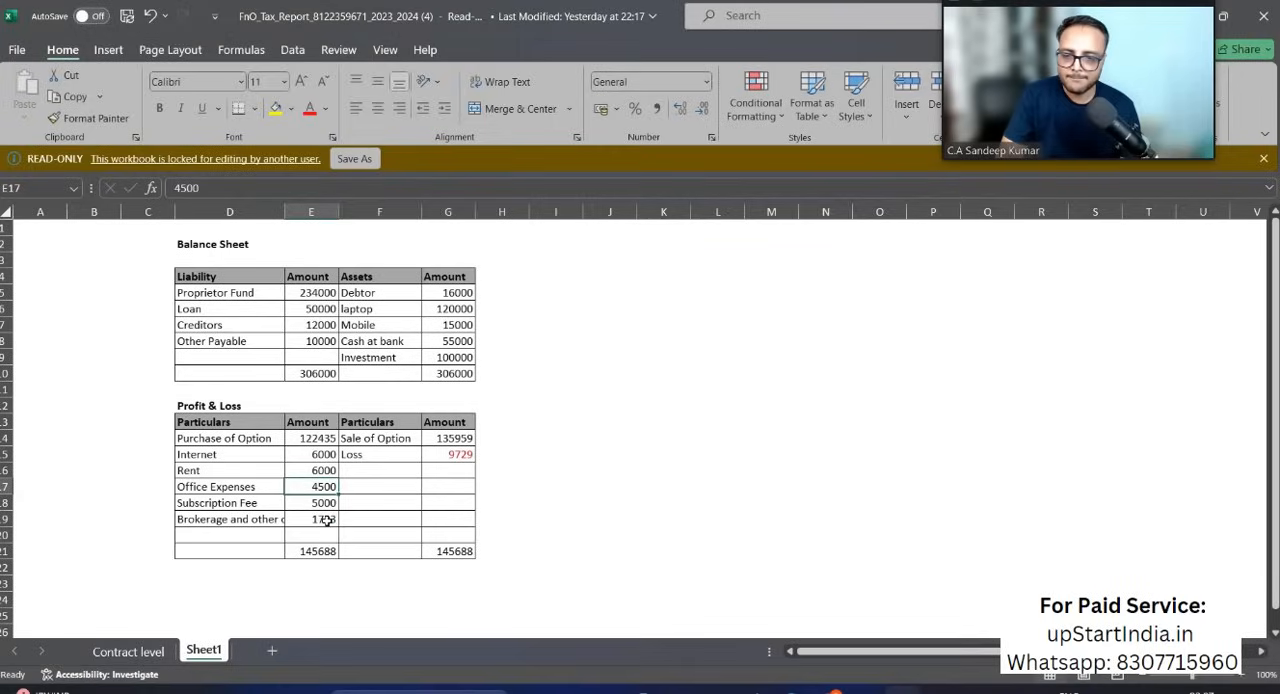
key("alt+Tab")
left_click(268, 513)
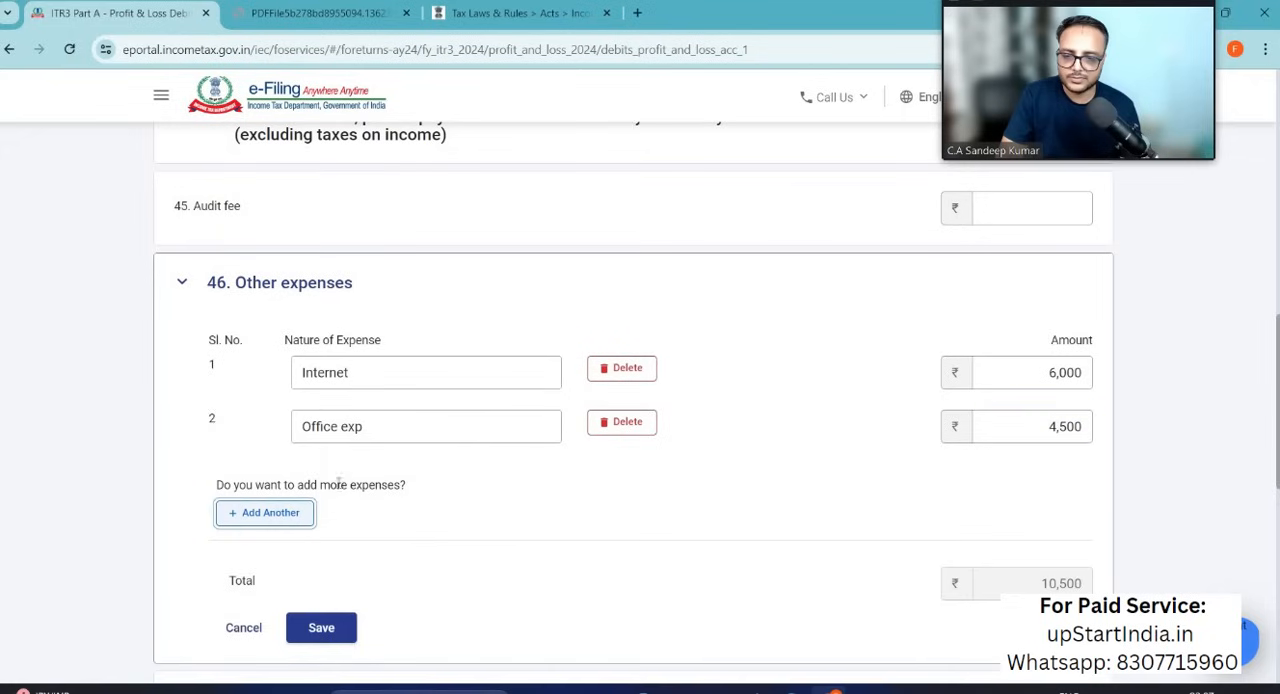
type("Subs")
key("Tab")
key("Tab")
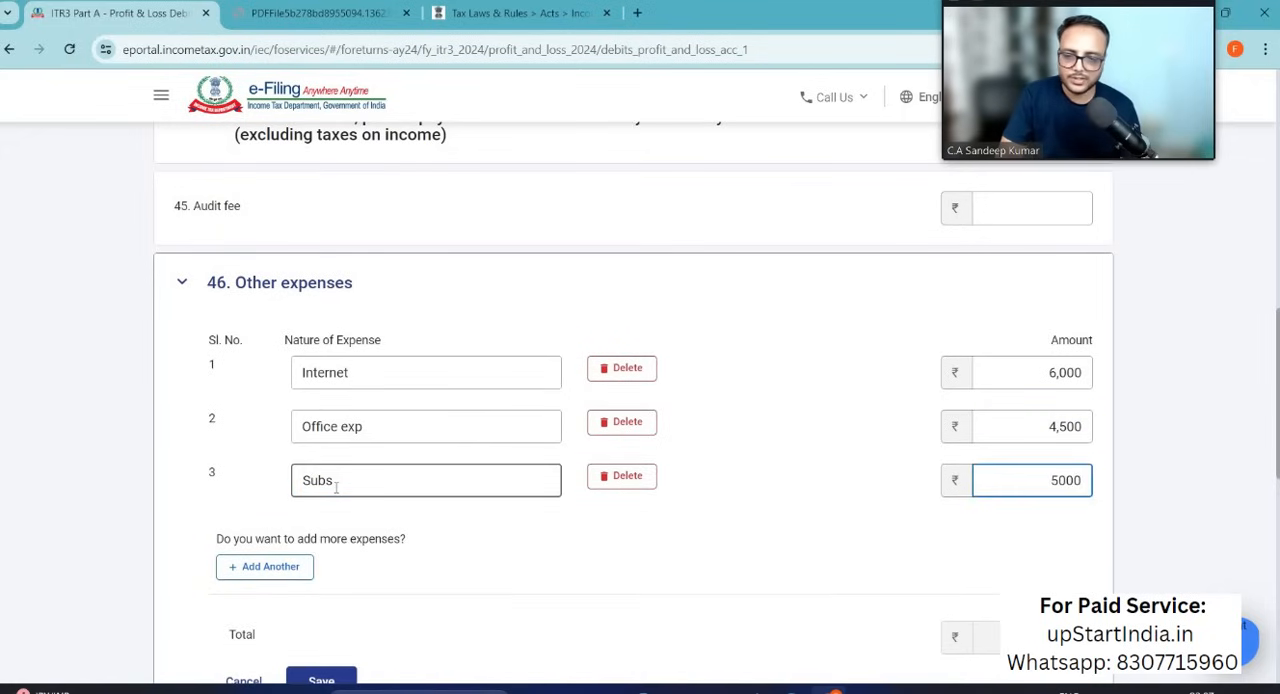
Step: Compare the net profit before taxes on the debits page with the loss in the Excel profit and loss table
scroll(336, 487, "down", 8)
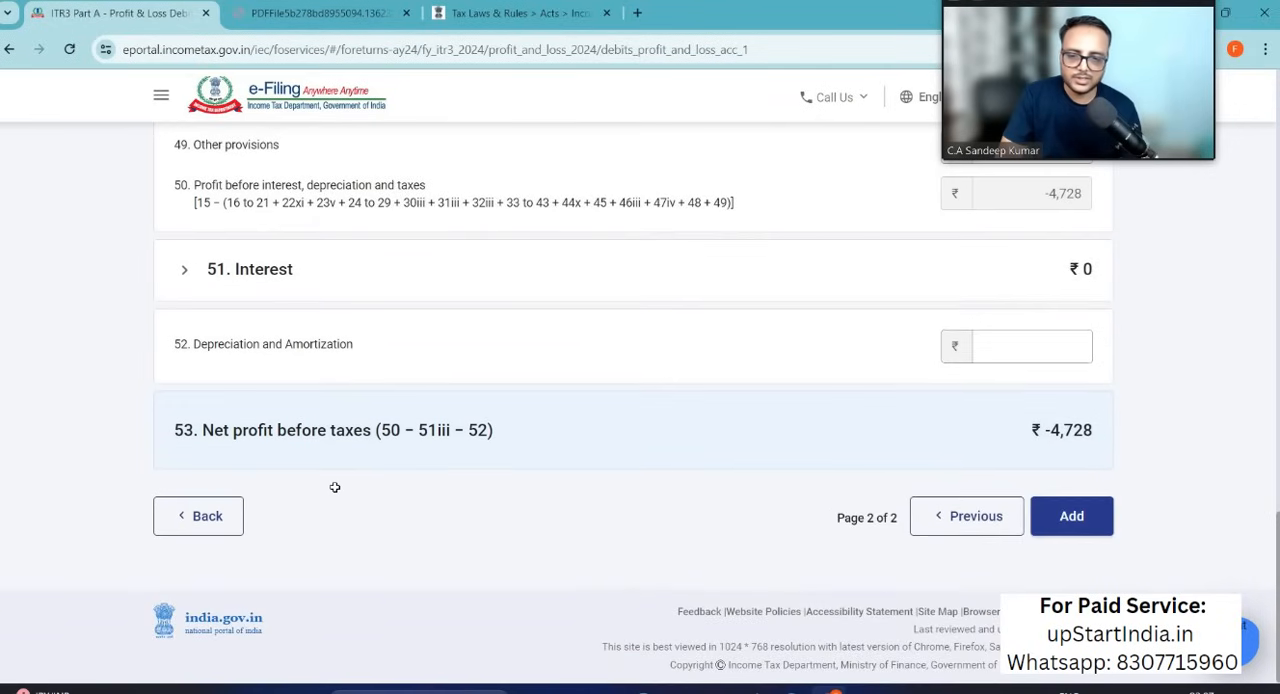
key("alt+Tab")
left_click(609, 505)
key("alt+Tab")
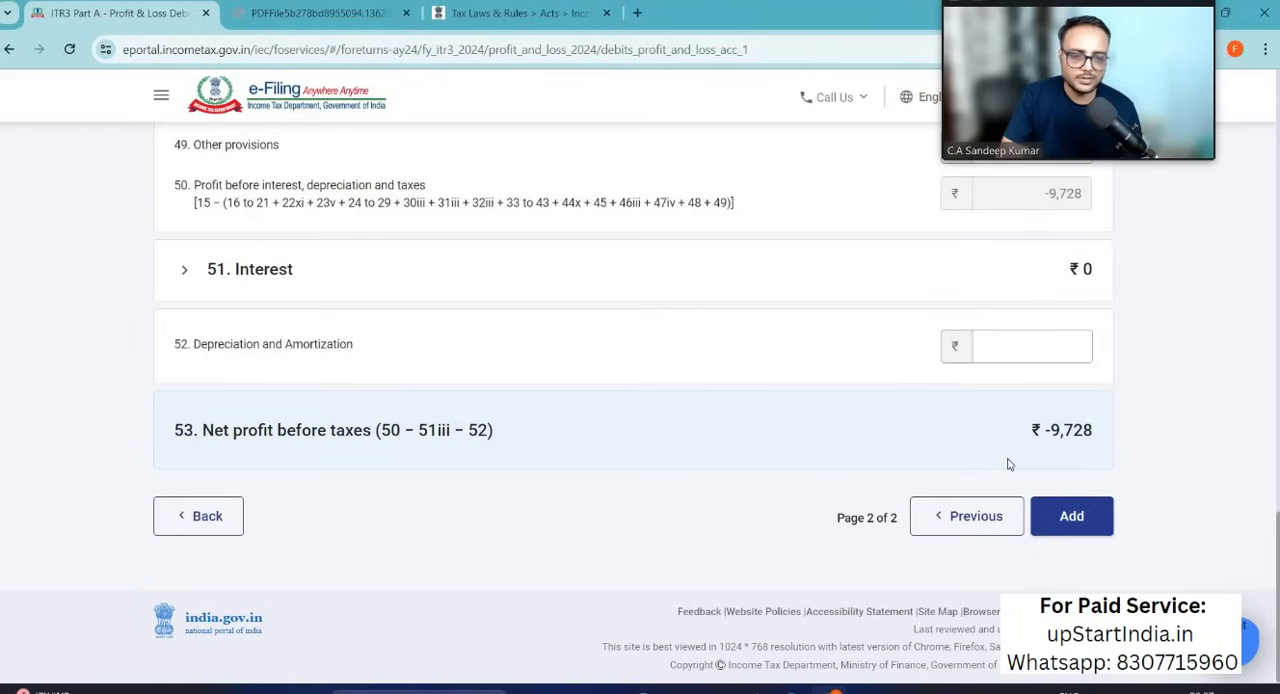
key("alt+Tab")
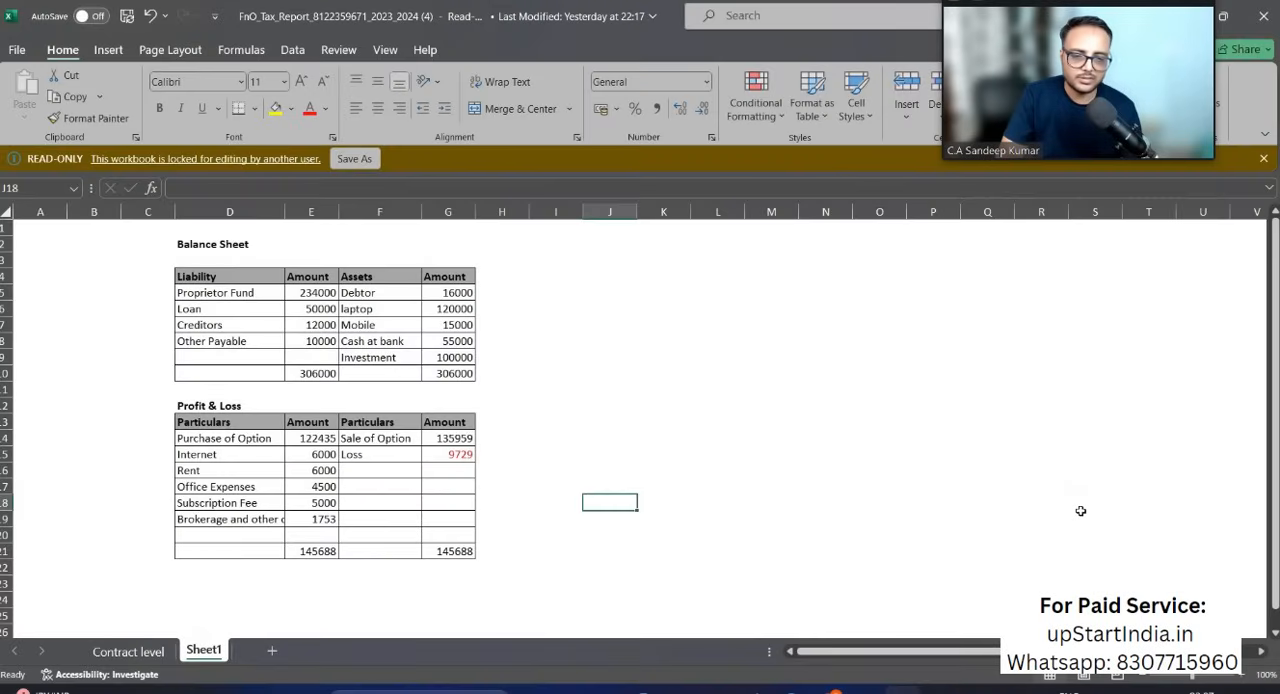
left_click(462, 455)
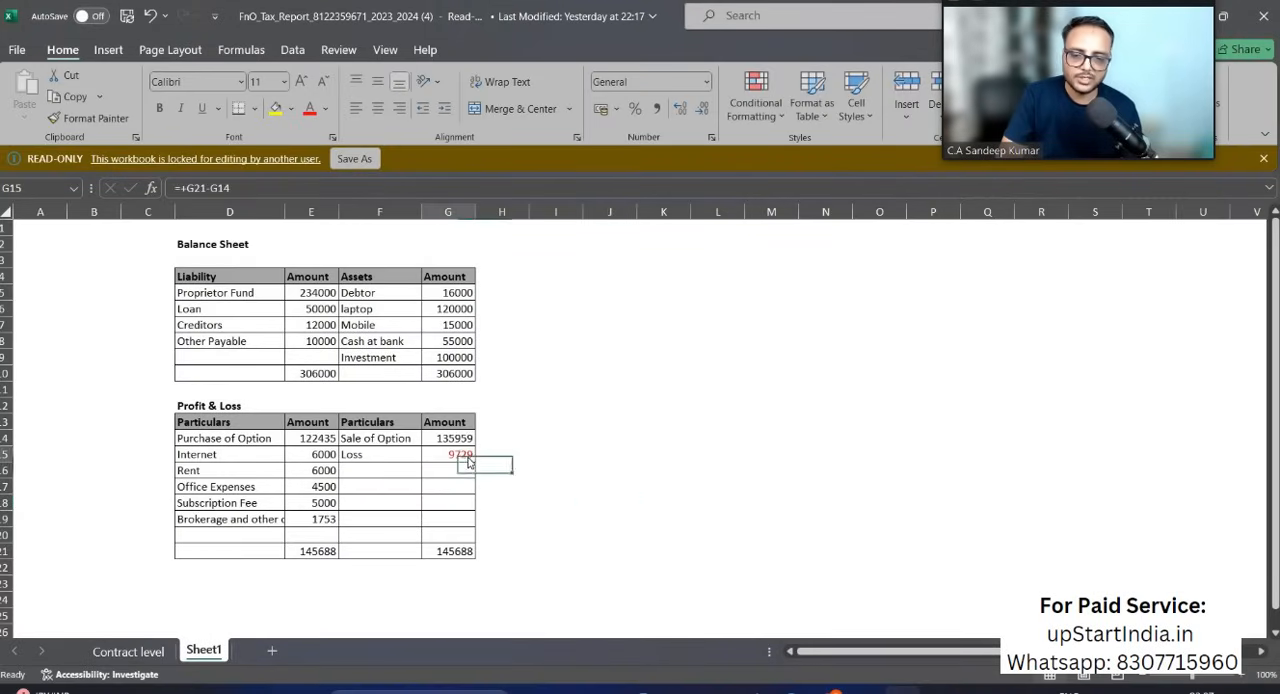
key("alt+Tab")
Step: Add the completed debits, review the profit and loss summary, and confirm the Part A - P & L schedule
scroll(989, 451, "down", 3)
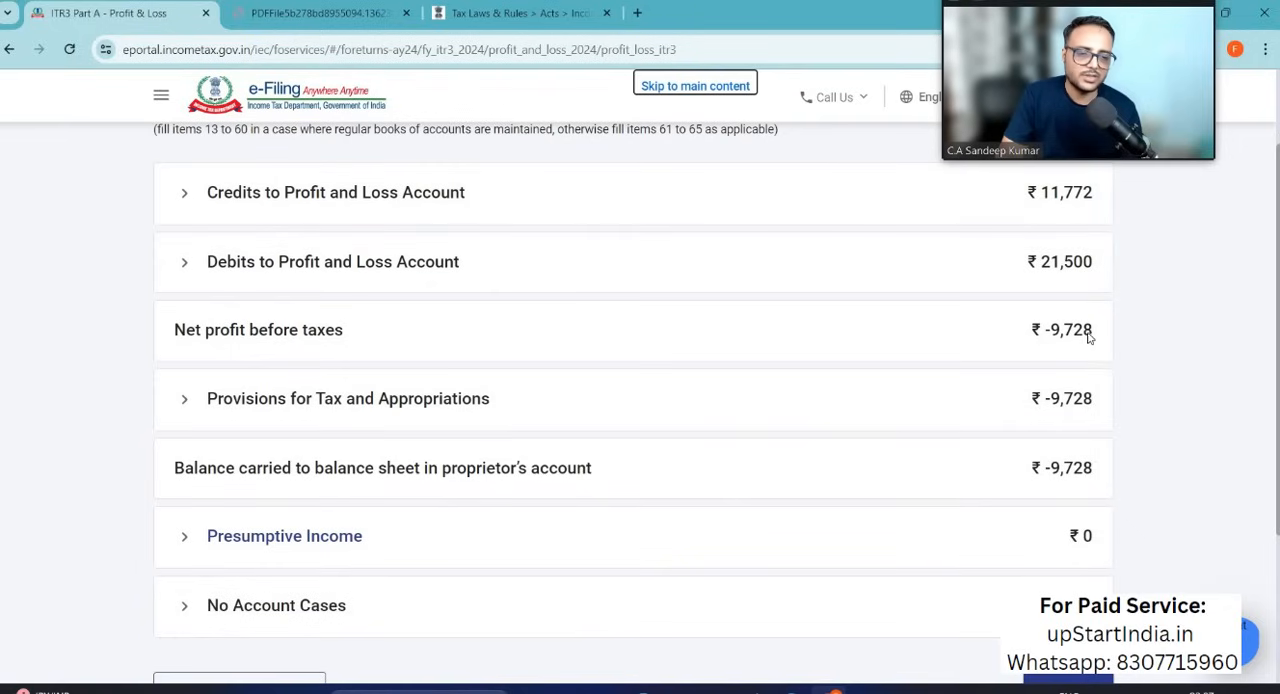
scroll(1080, 490, "down", 2)
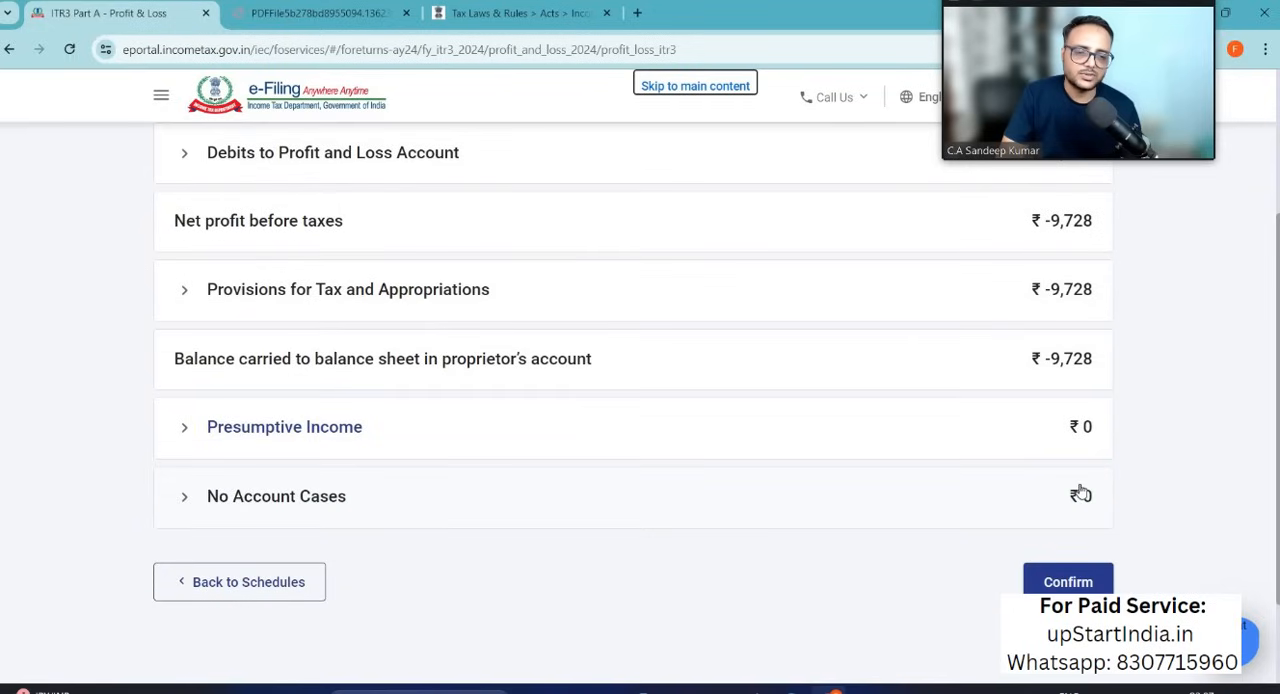
left_click(1055, 585)
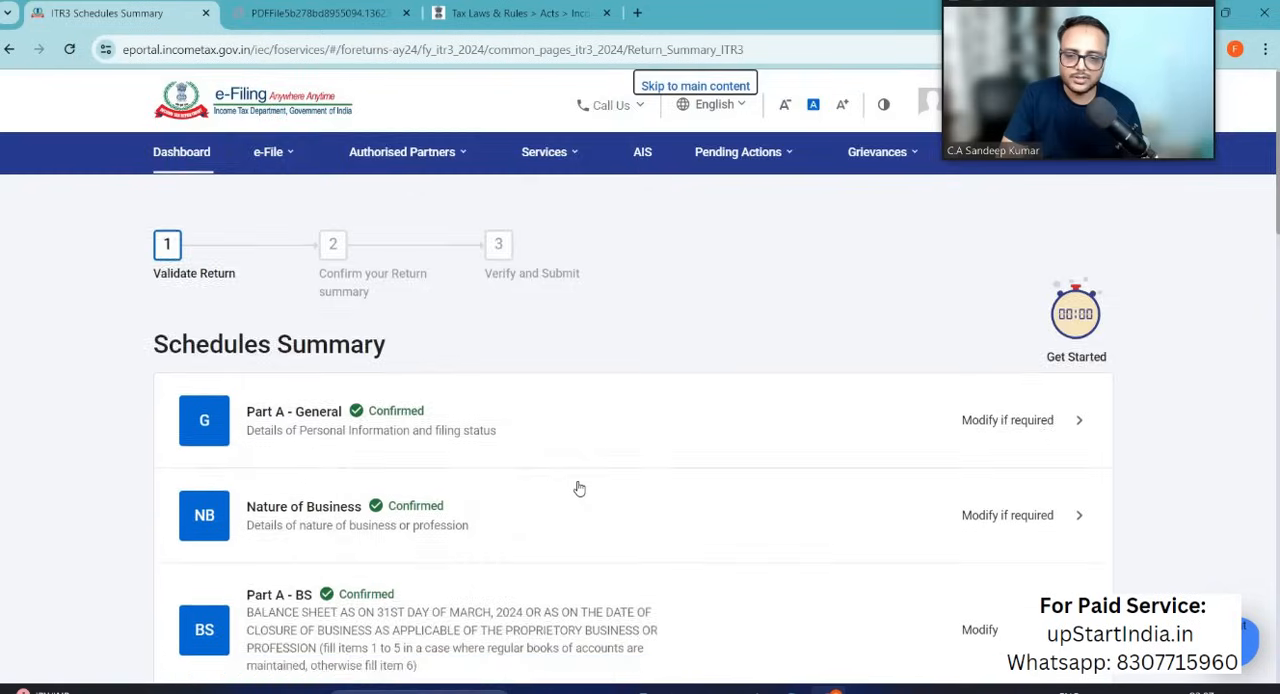
Step: Open Schedule BP, review the business income computation, and confirm the schedule
scroll(577, 486, "down", 5)
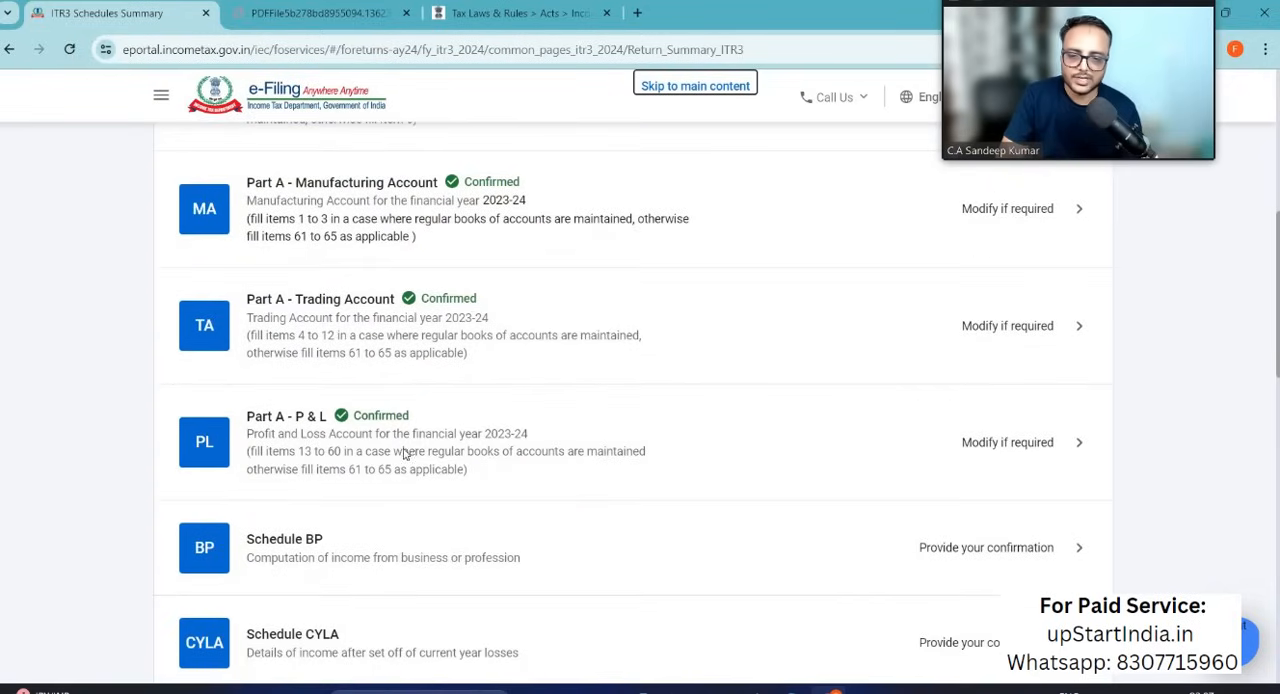
scroll(429, 557, "down", 2)
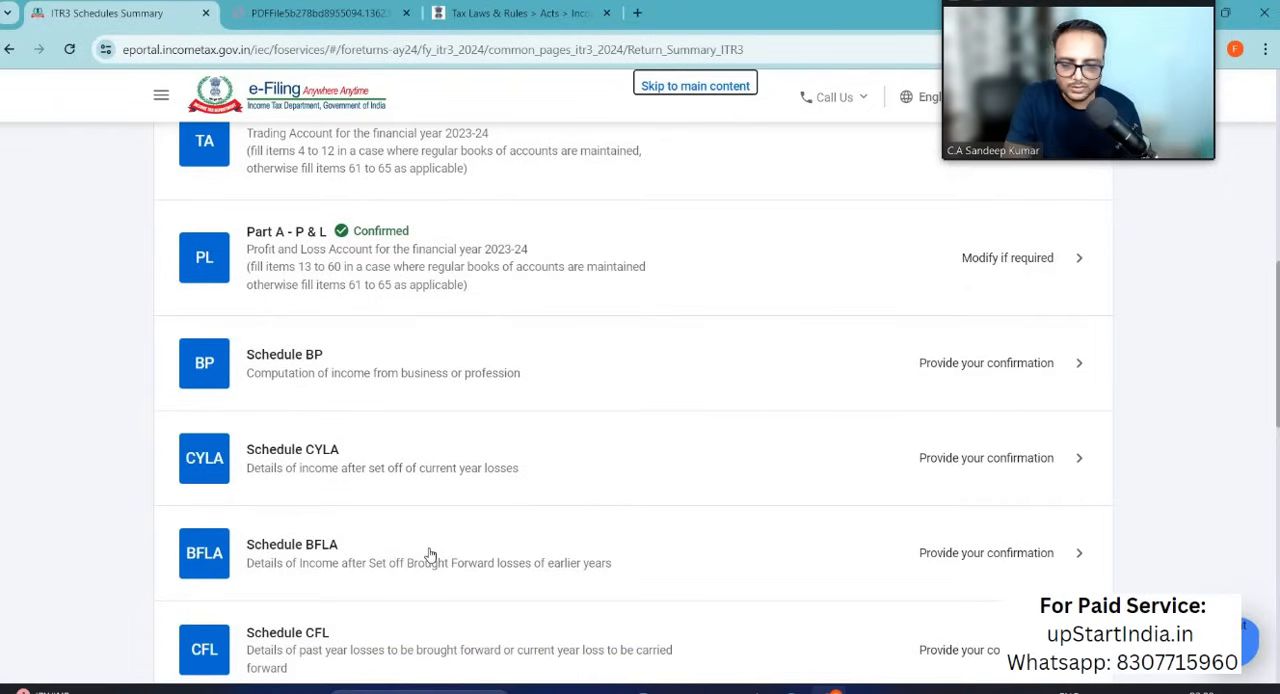
left_click(1011, 369)
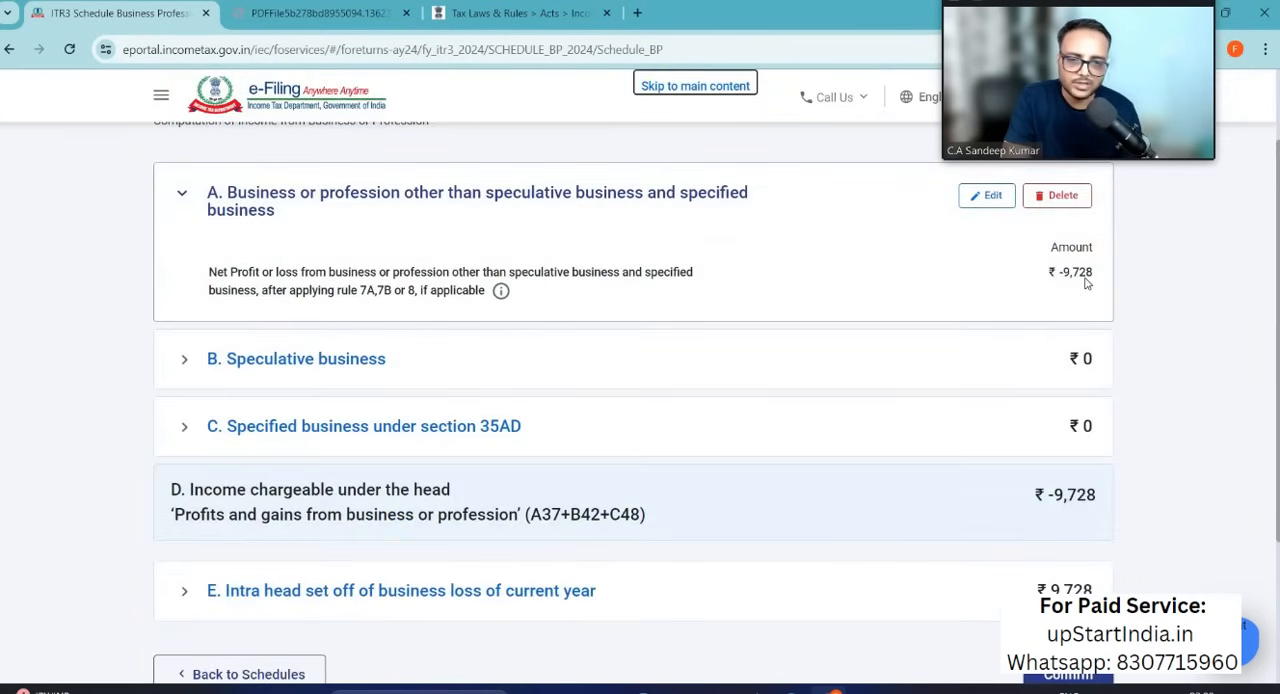
scroll(900, 265, "down", 1)
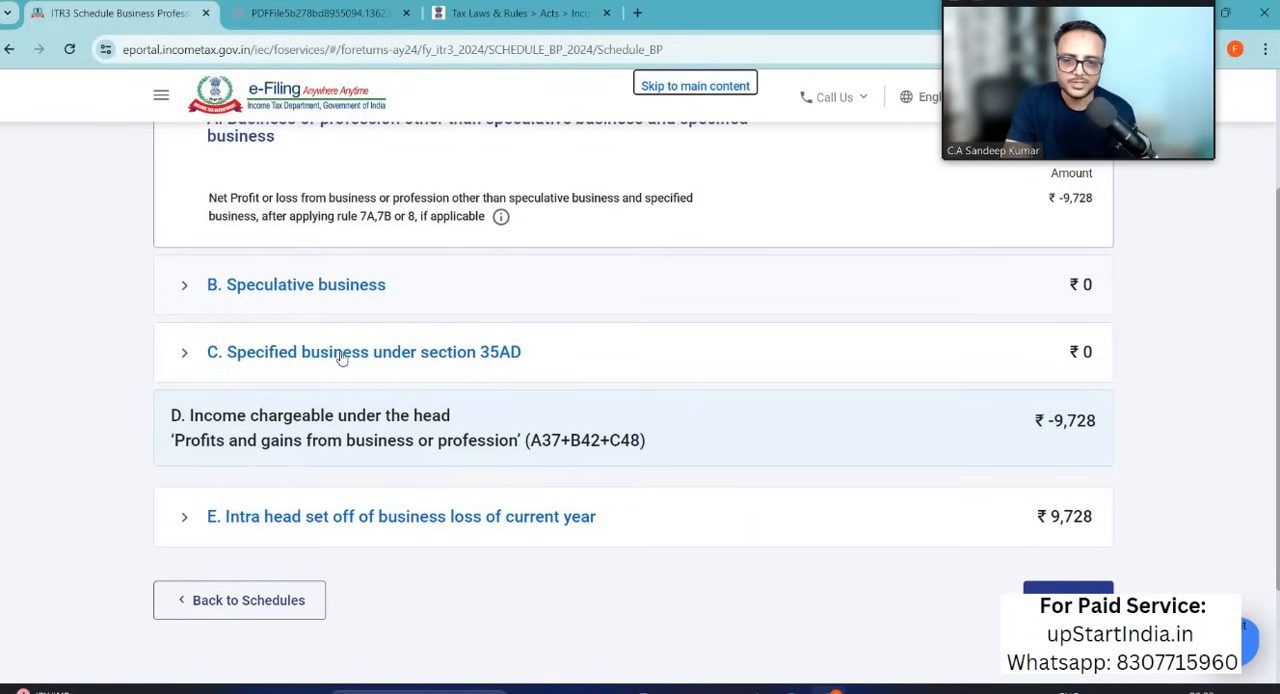
scroll(752, 330, "down", 1)
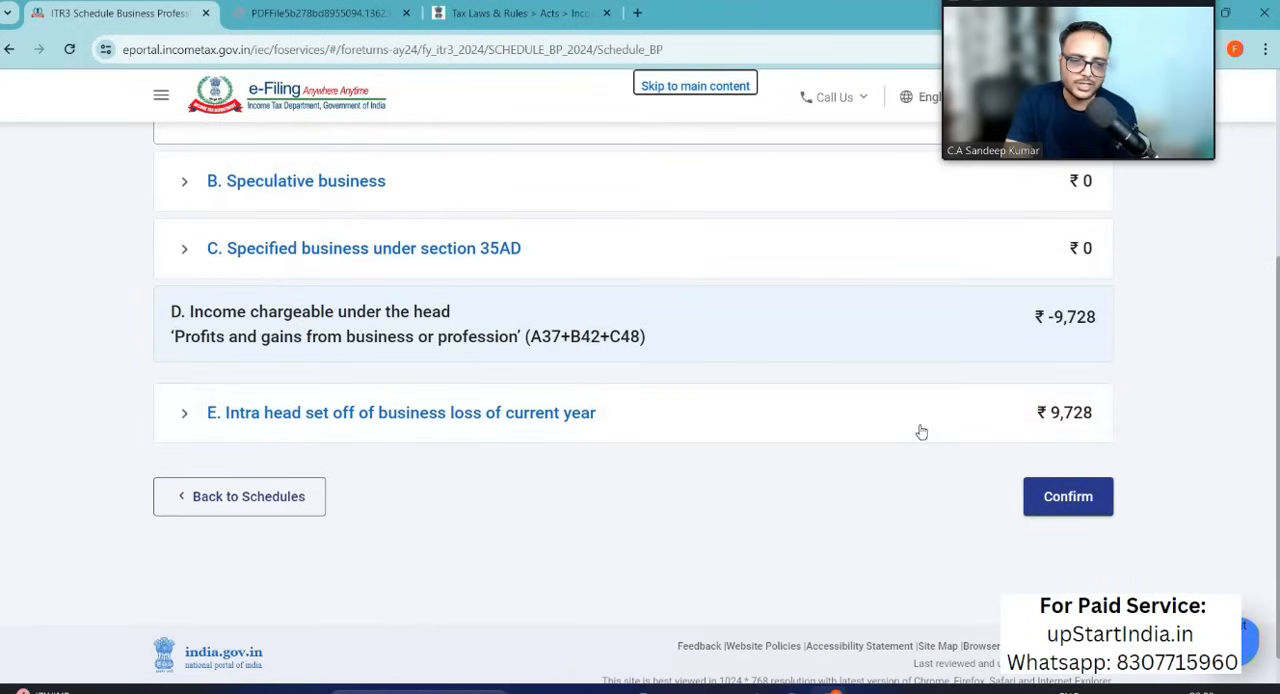
left_click(1068, 497)
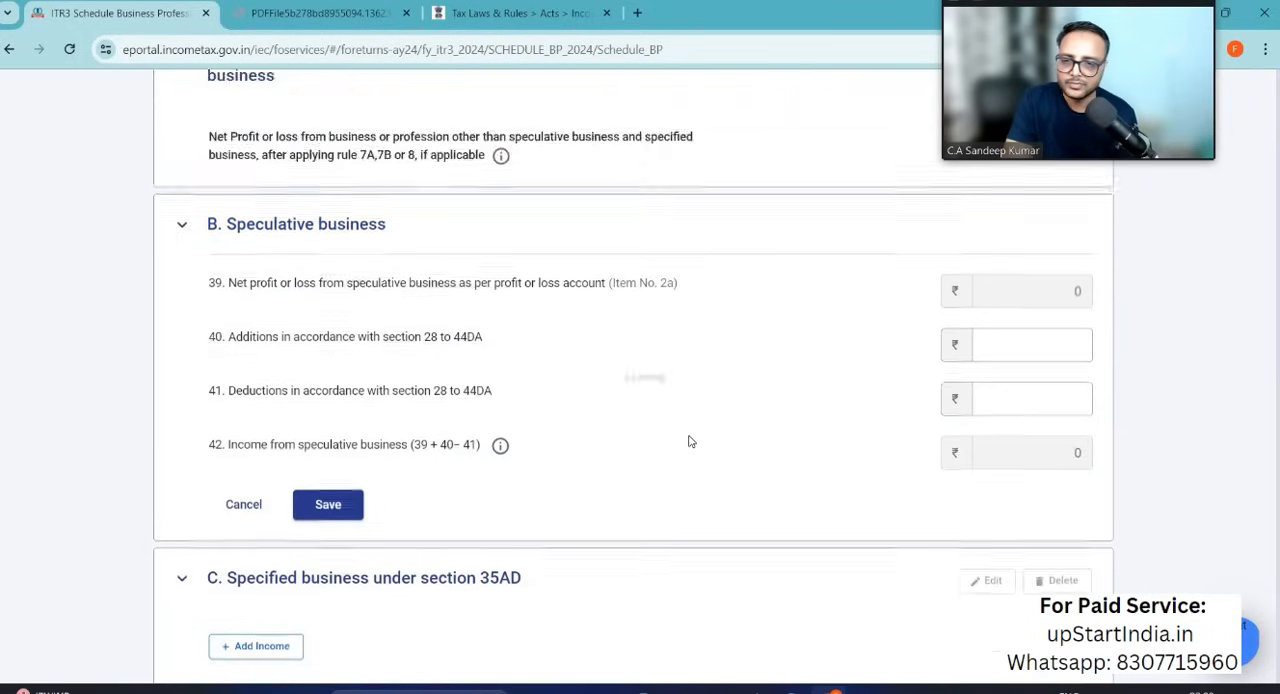
Step: Open Schedule CYLA, review the current year business loss against each income head, and confirm the schedule
scroll(690, 443, "down", 6)
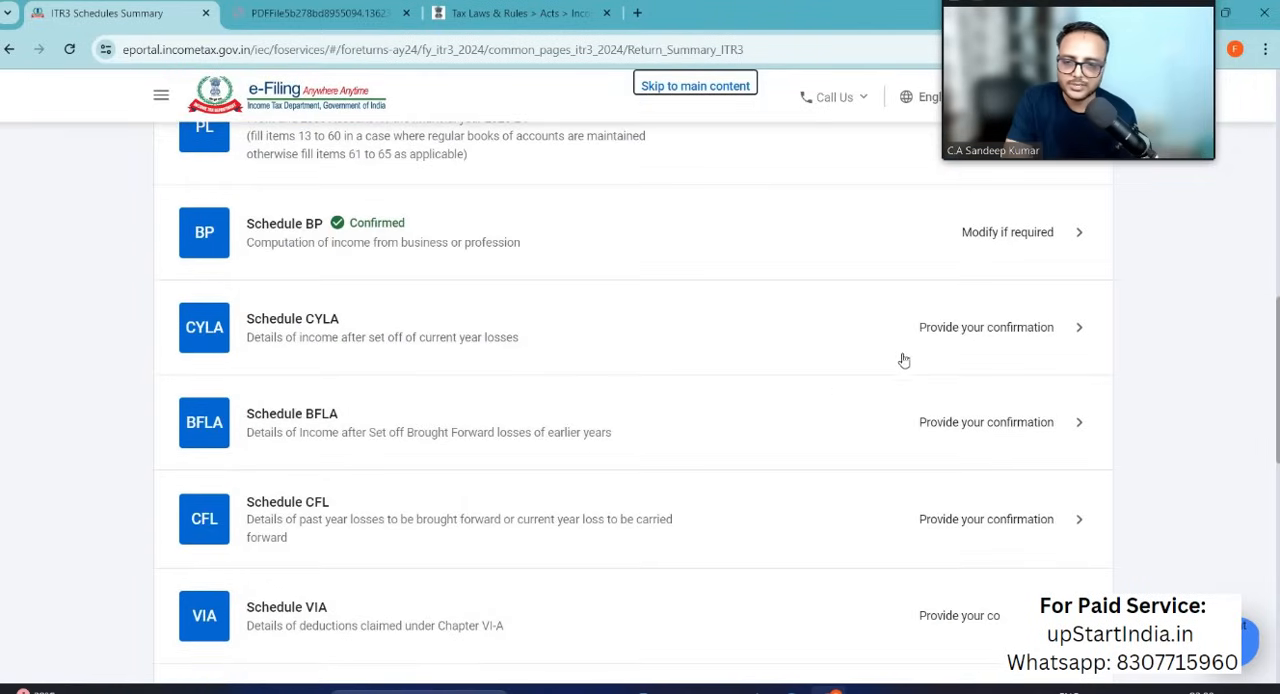
left_click(986, 329)
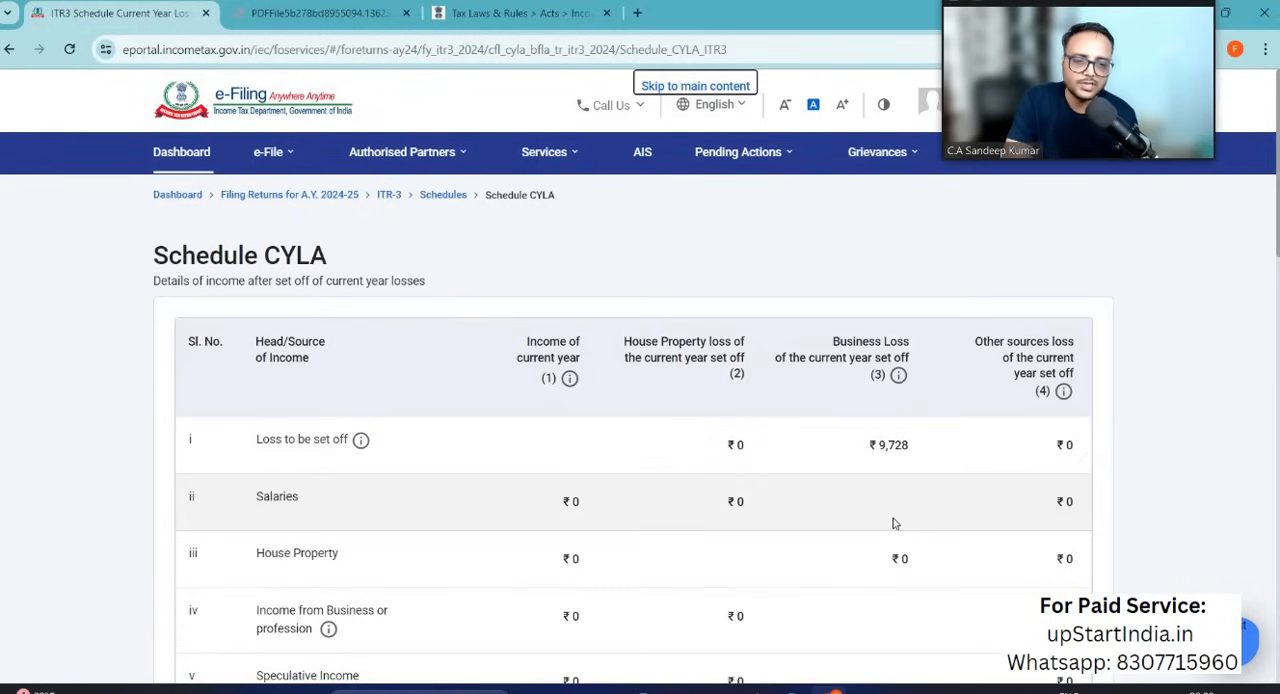
scroll(895, 523, "down", 2)
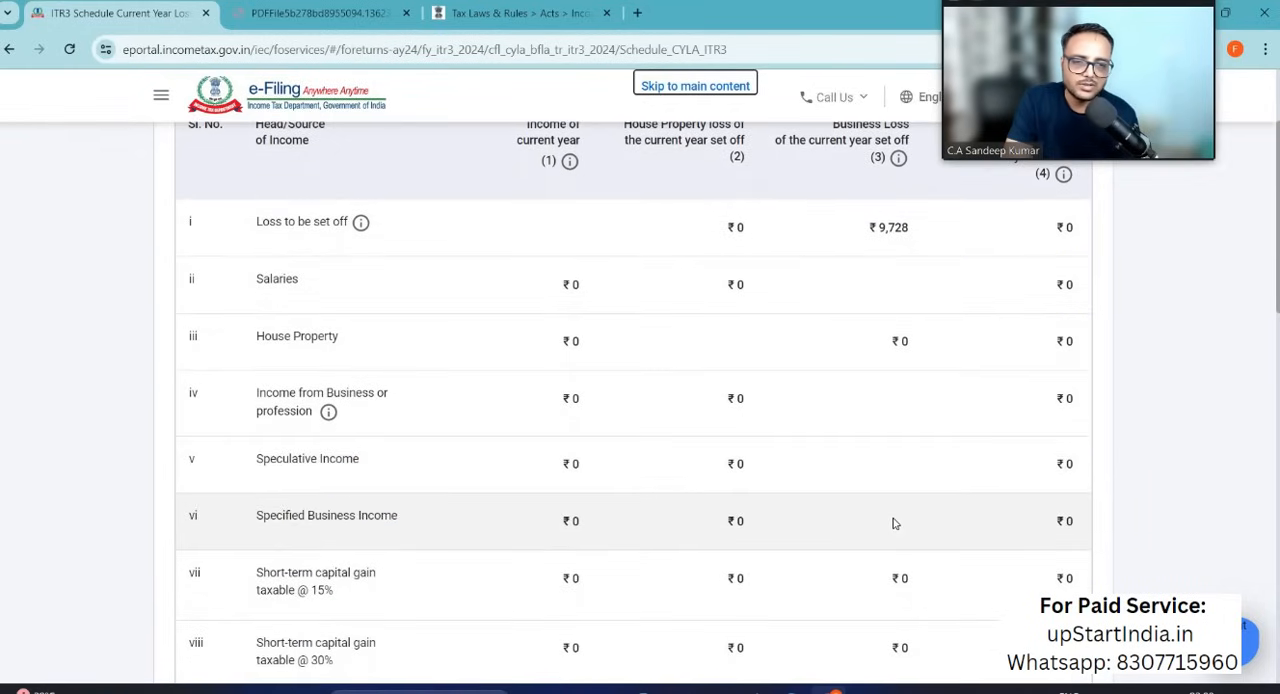
scroll(895, 523, "down", 2)
scroll(895, 523, "up", 2)
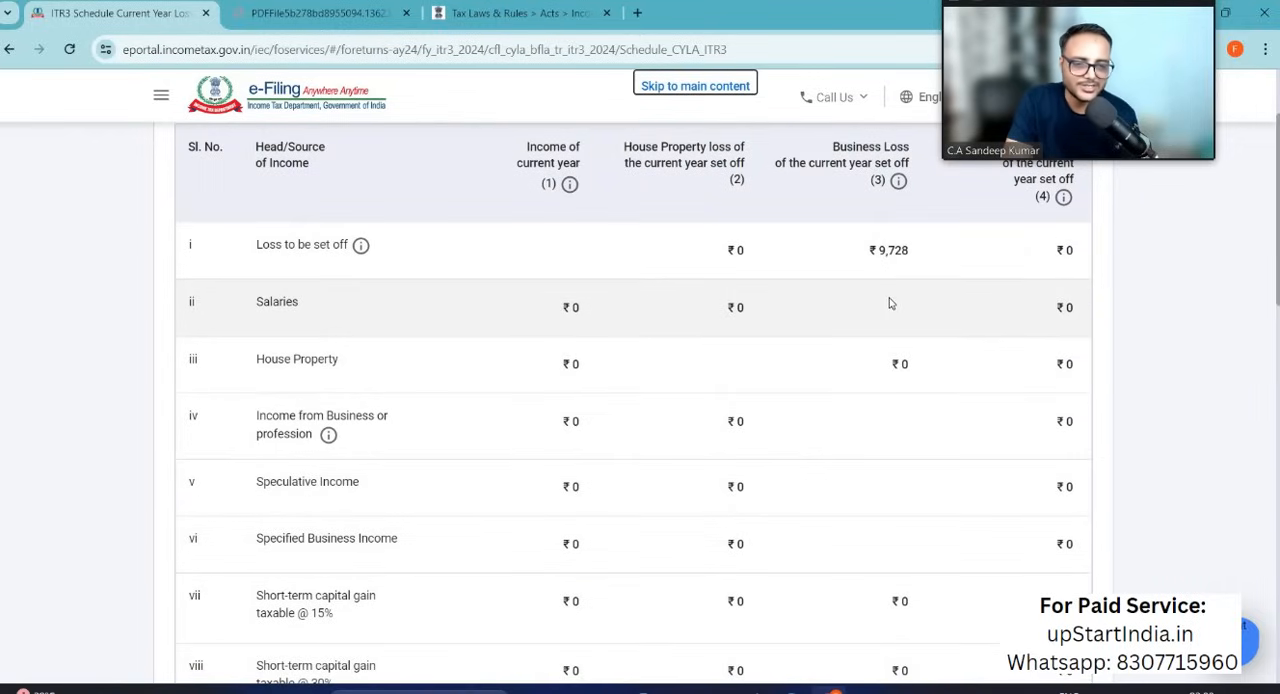
scroll(850, 512, "down", 2)
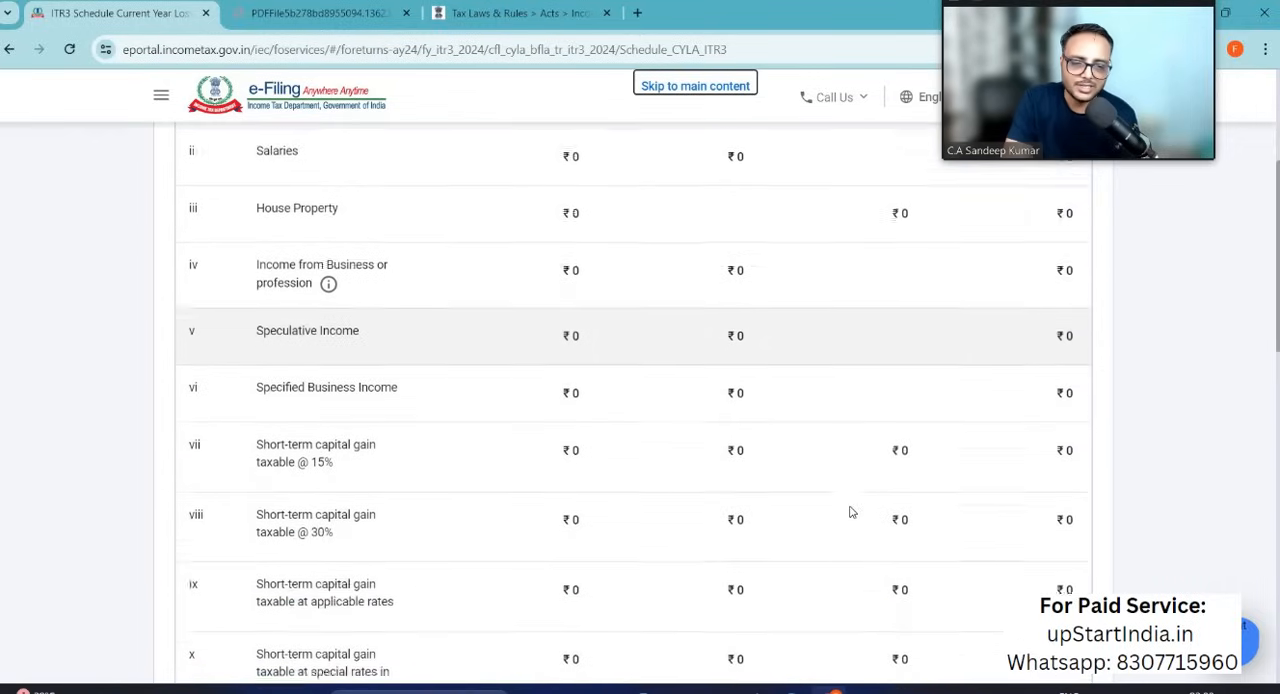
scroll(850, 512, "down", 2)
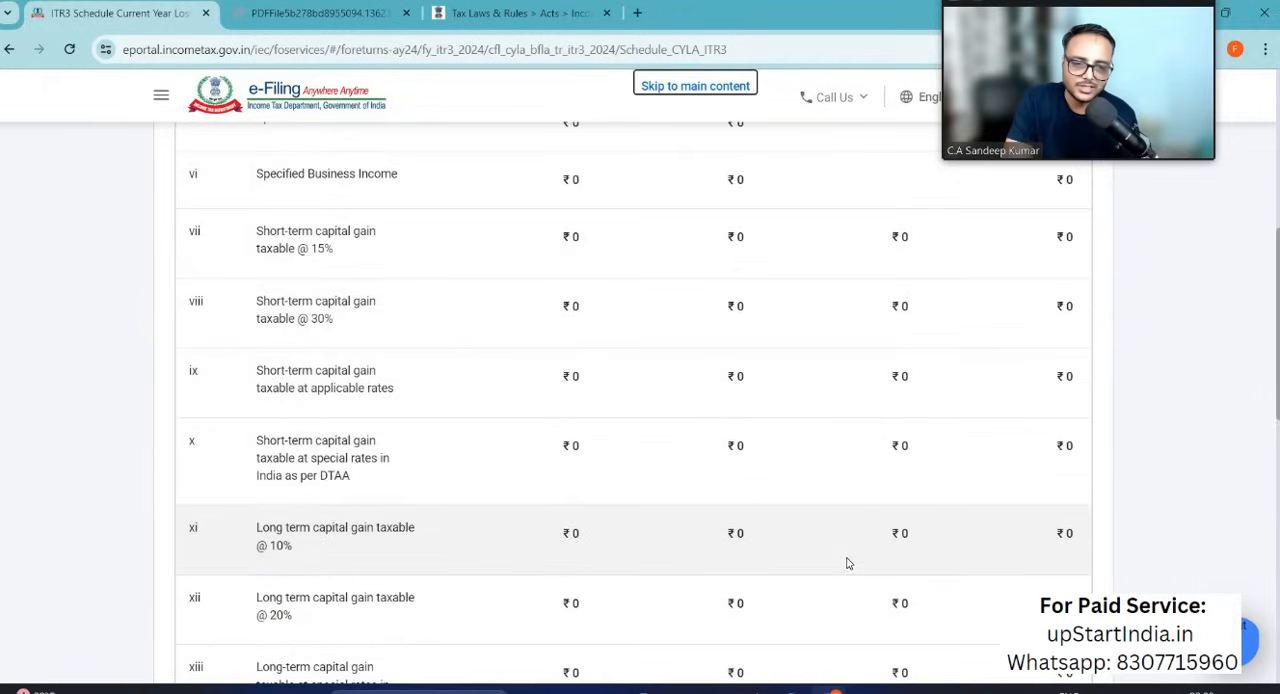
scroll(848, 561, "down", 7)
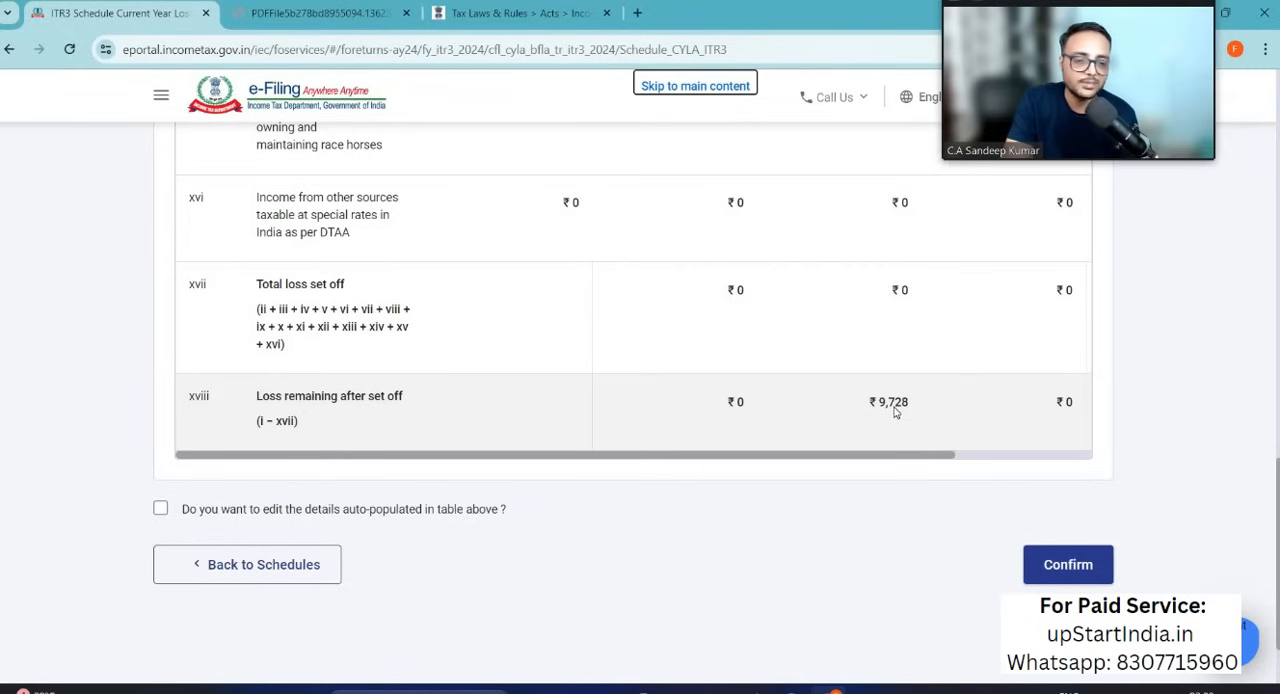
left_click(1064, 566)
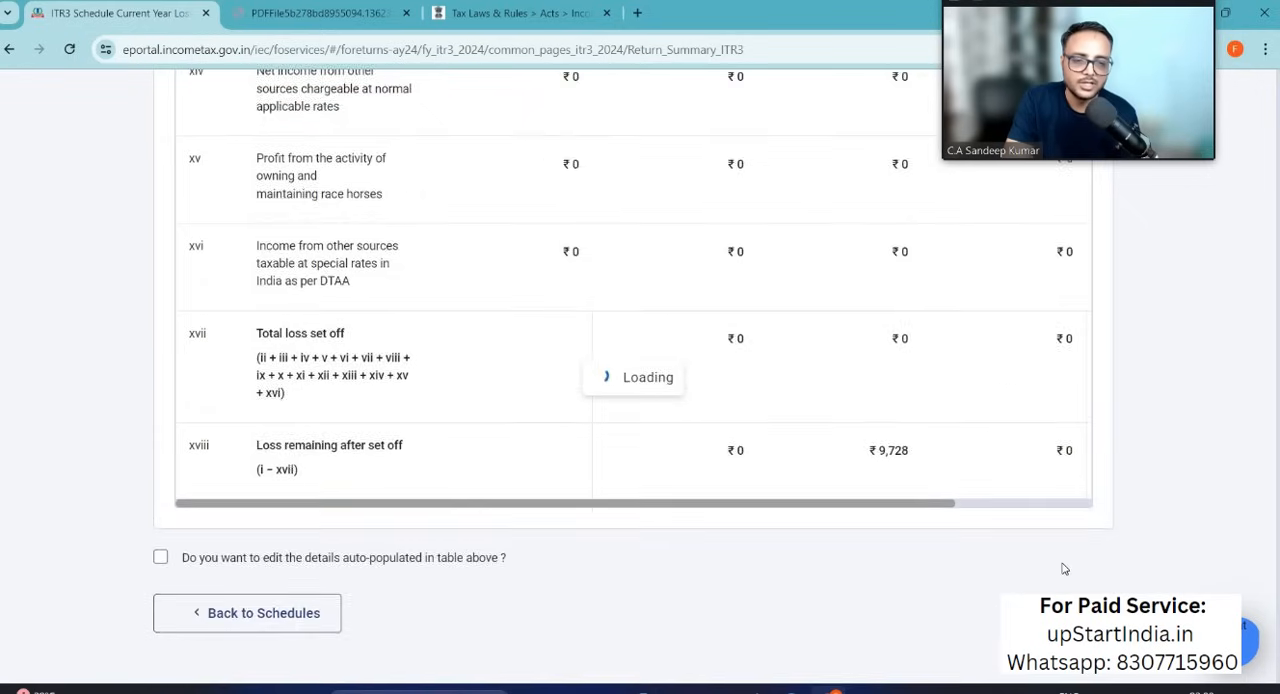
Step: Open Schedule BFLA and examine the brought forward loss and depreciation set off for each head of income
scroll(733, 467, "down", 8)
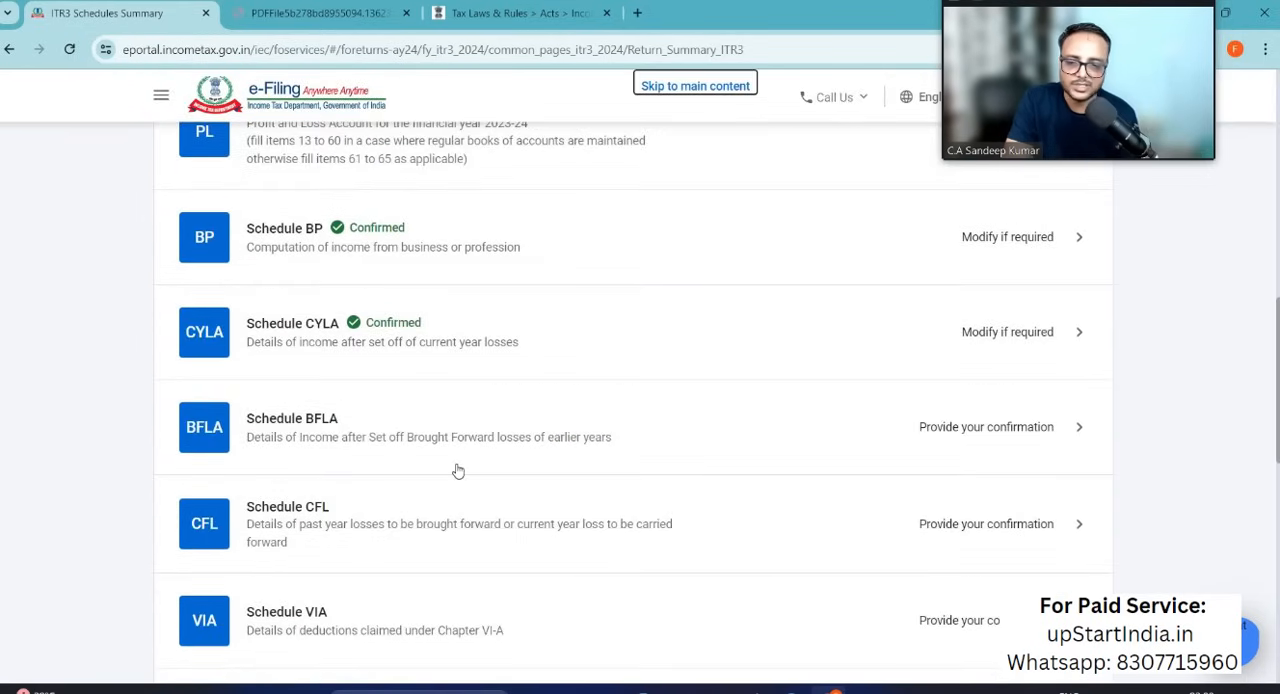
scroll(457, 471, "down", 2)
left_click(983, 252)
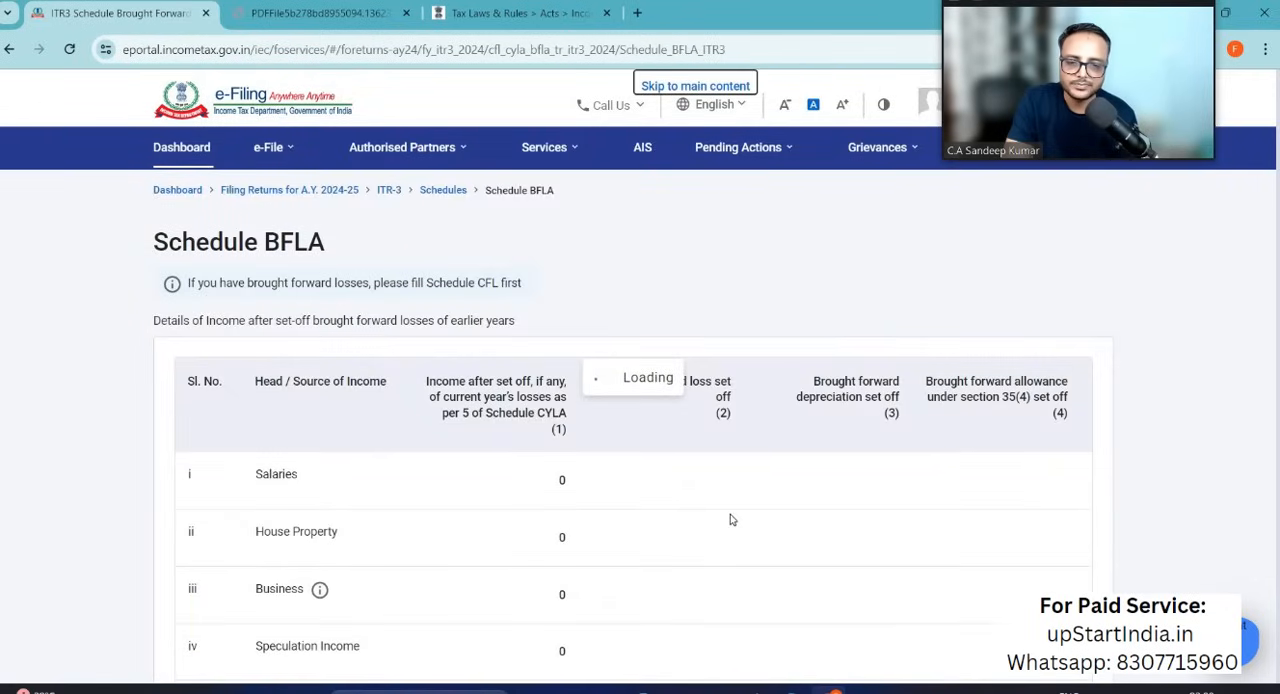
scroll(730, 519, "down", 9)
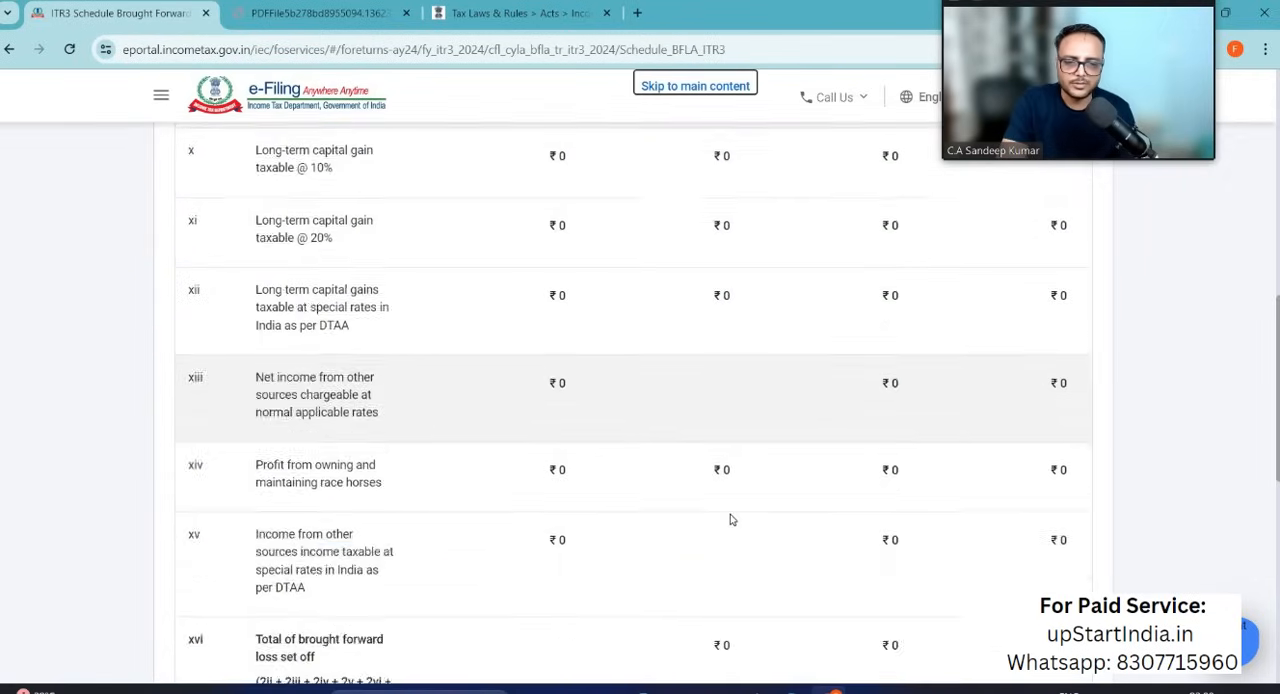
scroll(730, 519, "down", 5)
scroll(730, 519, "up", 12)
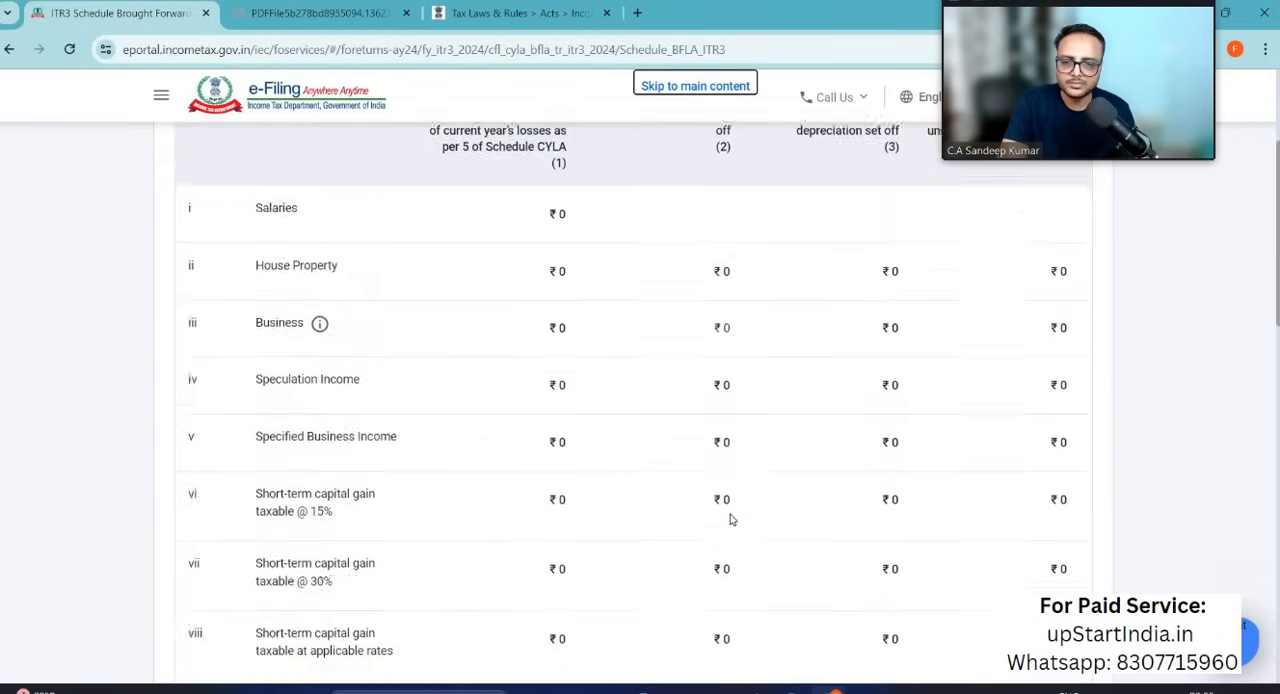
scroll(730, 519, "up", 3)
scroll(730, 519, "down", 1)
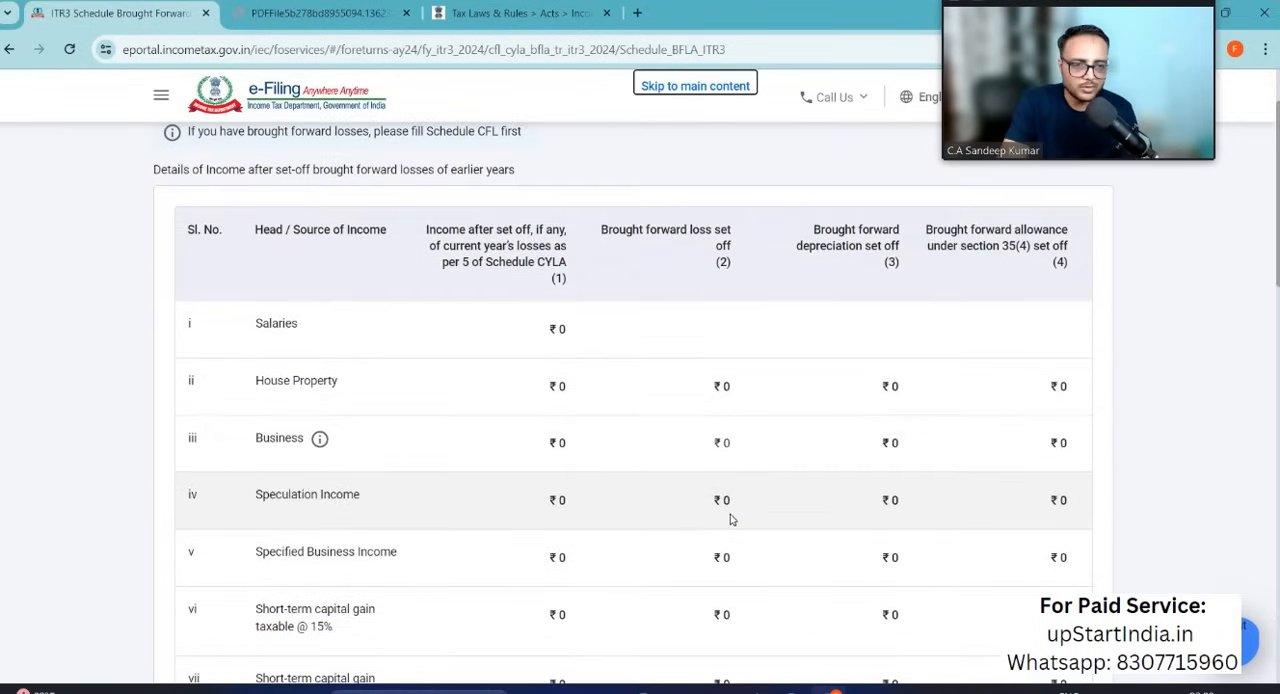
scroll(730, 519, "down", 3)
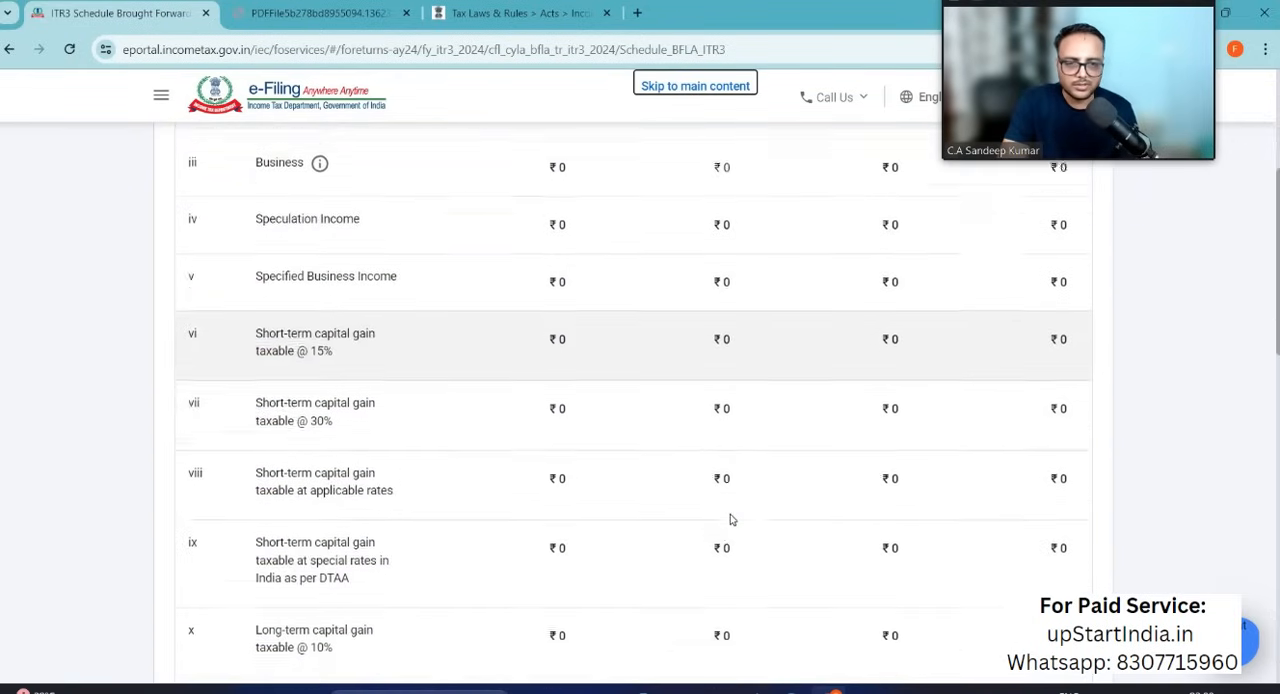
scroll(730, 519, "up", 3)
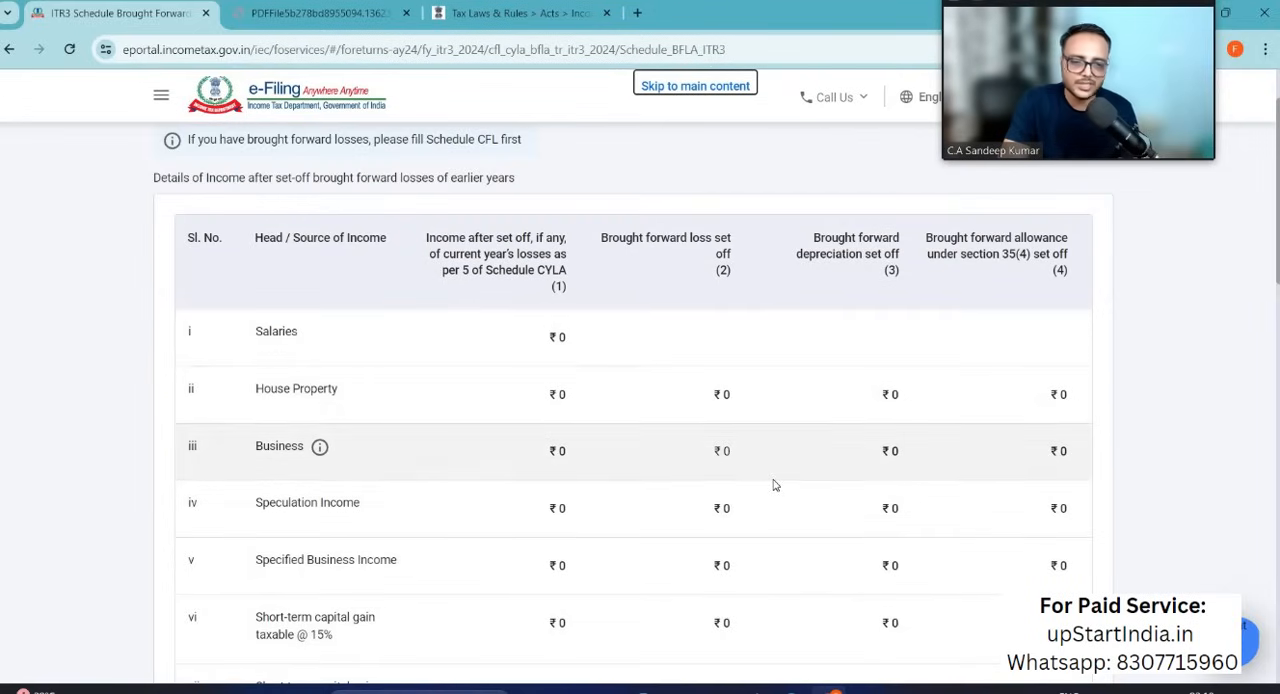
Step: Compute the brought forward loss set off in Schedule BFLA and return to the schedules summary
scroll(773, 485, "down", 10)
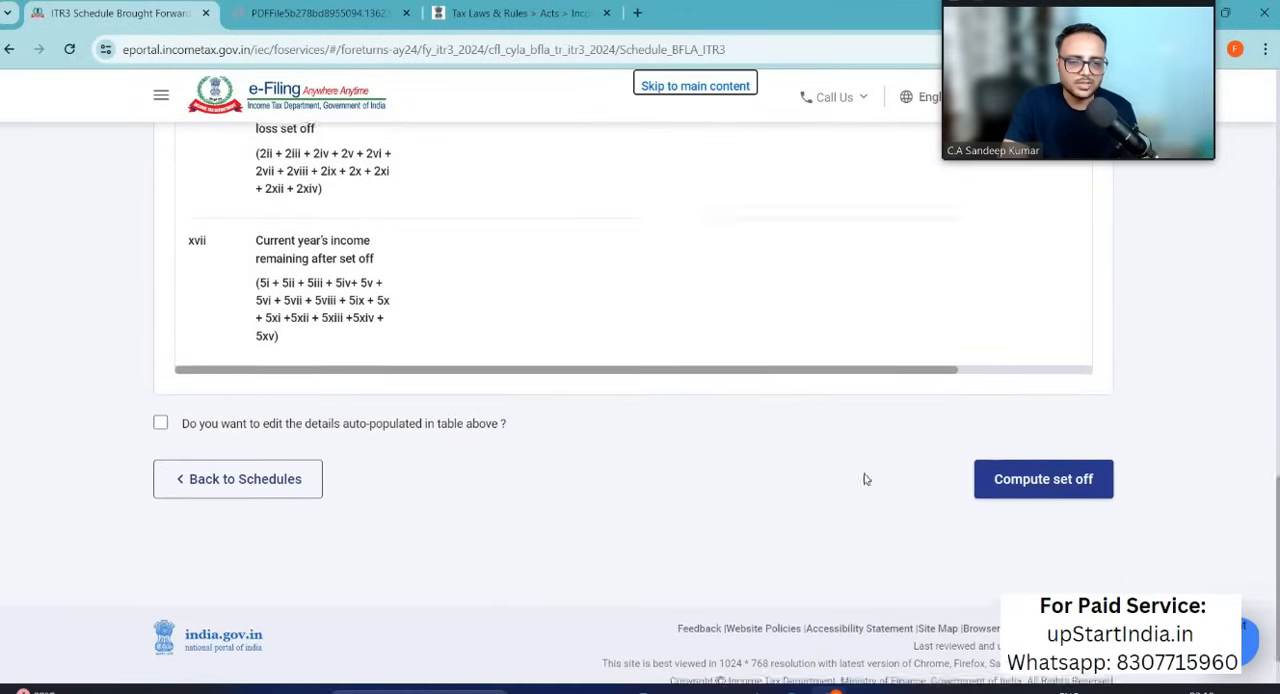
left_click(1022, 480)
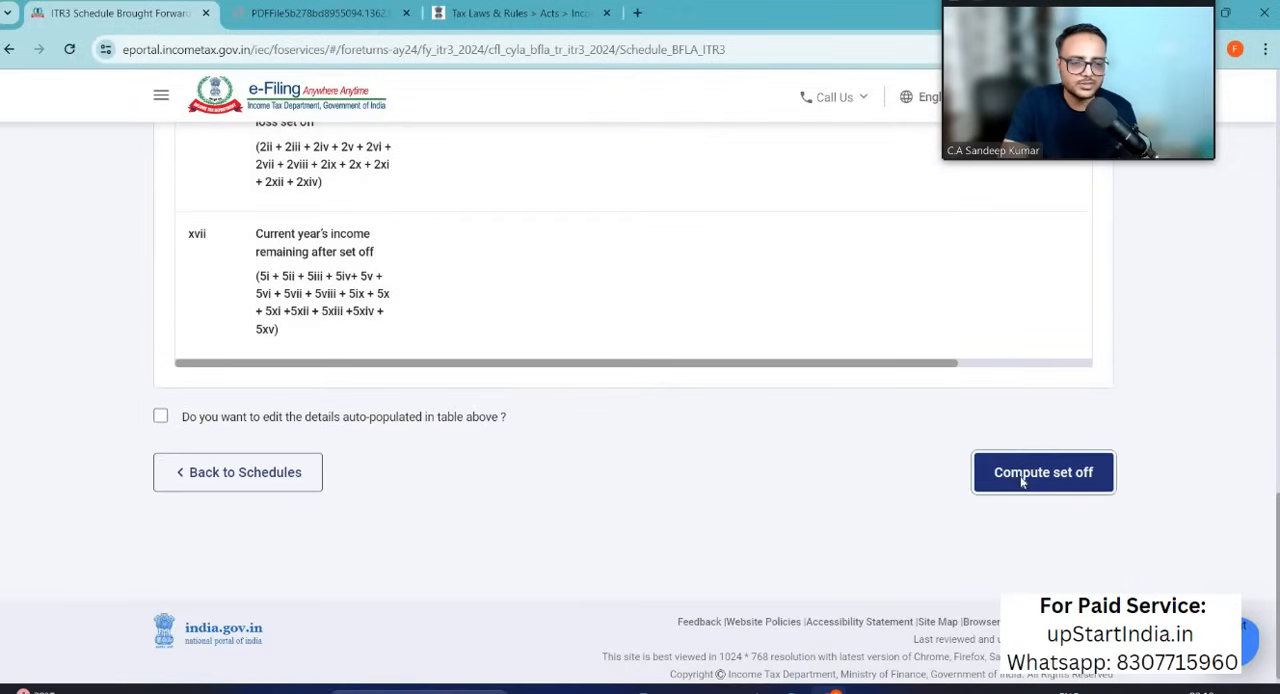
left_click(795, 432)
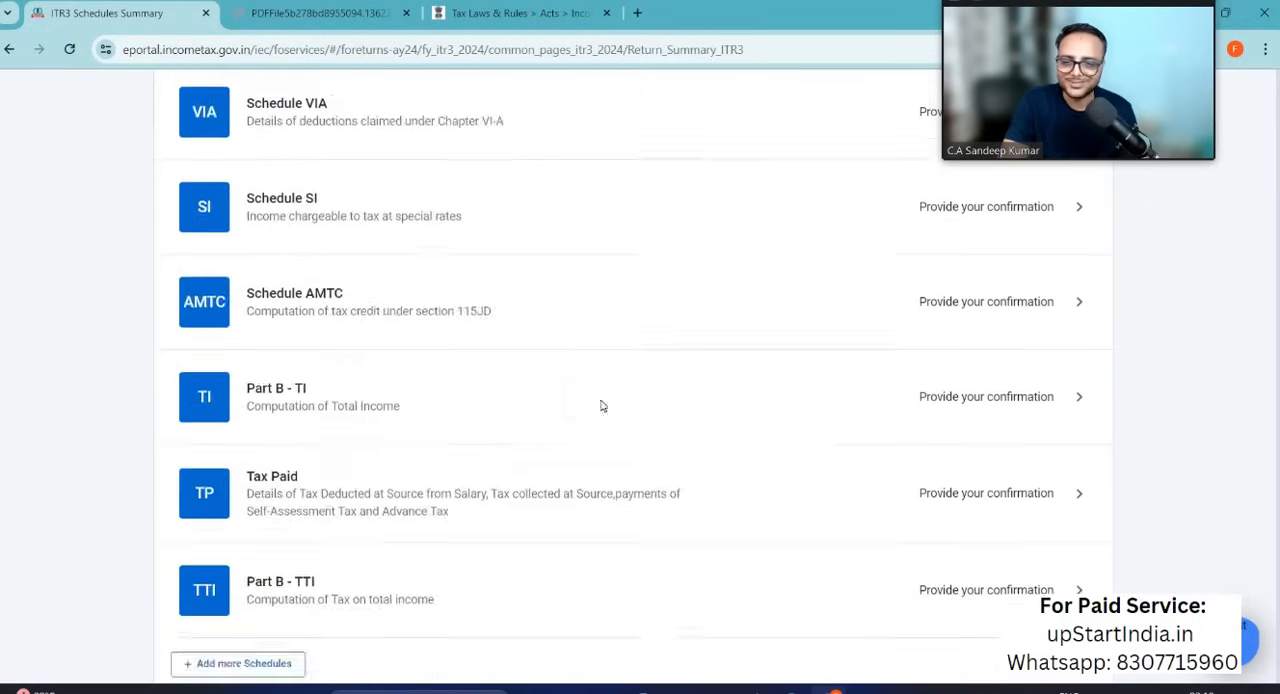
Step: Open Schedule CFL, review the current year losses to carry forward, and compute the set off
scroll(535, 597, "down", 4)
scroll(535, 597, "down", 6)
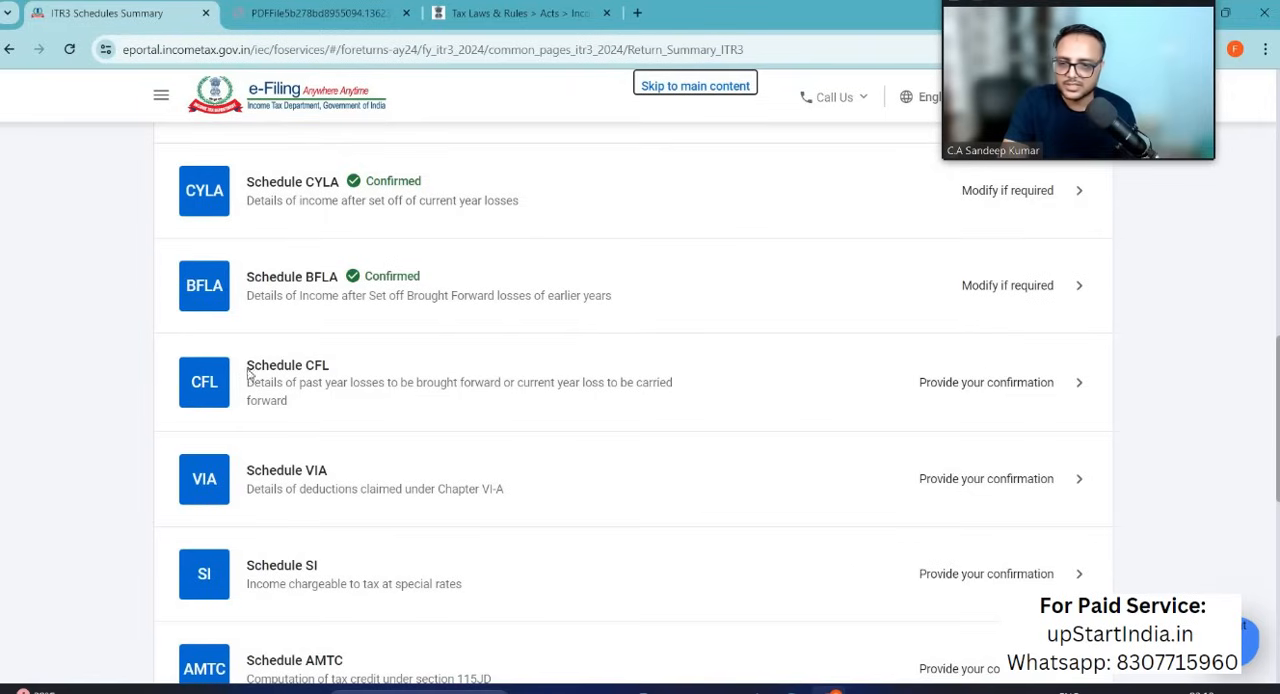
left_click(1041, 387)
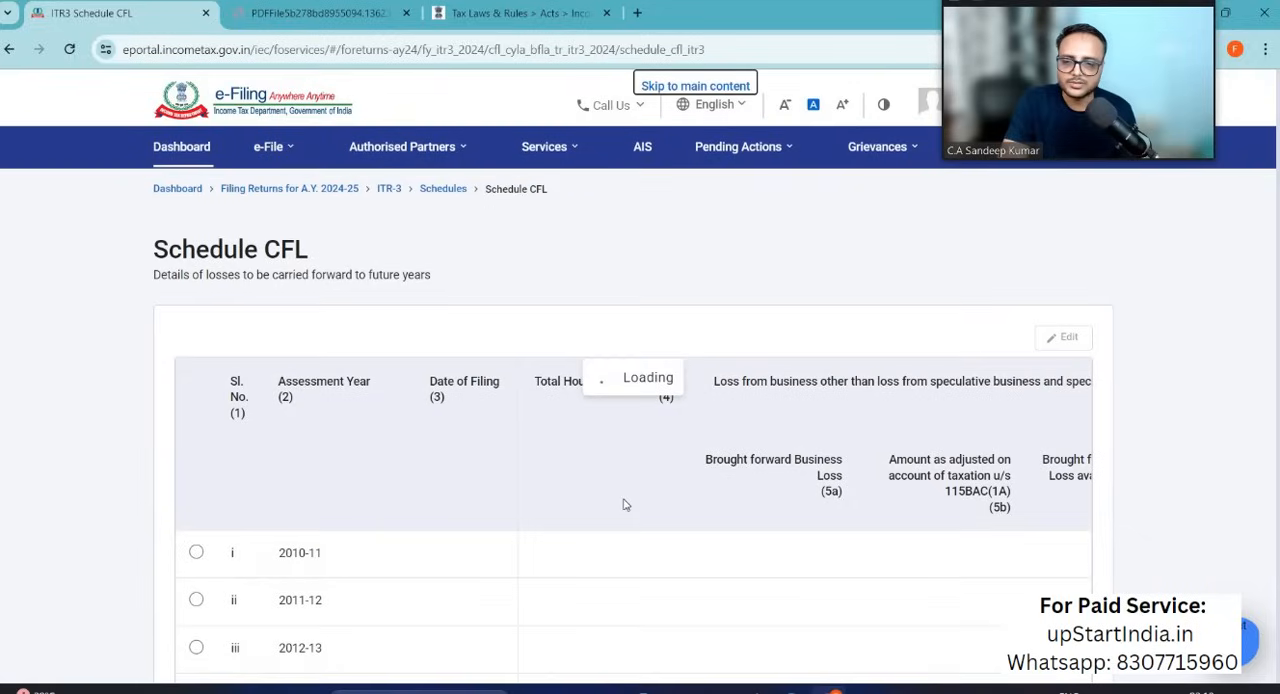
scroll(623, 505, "down", 7)
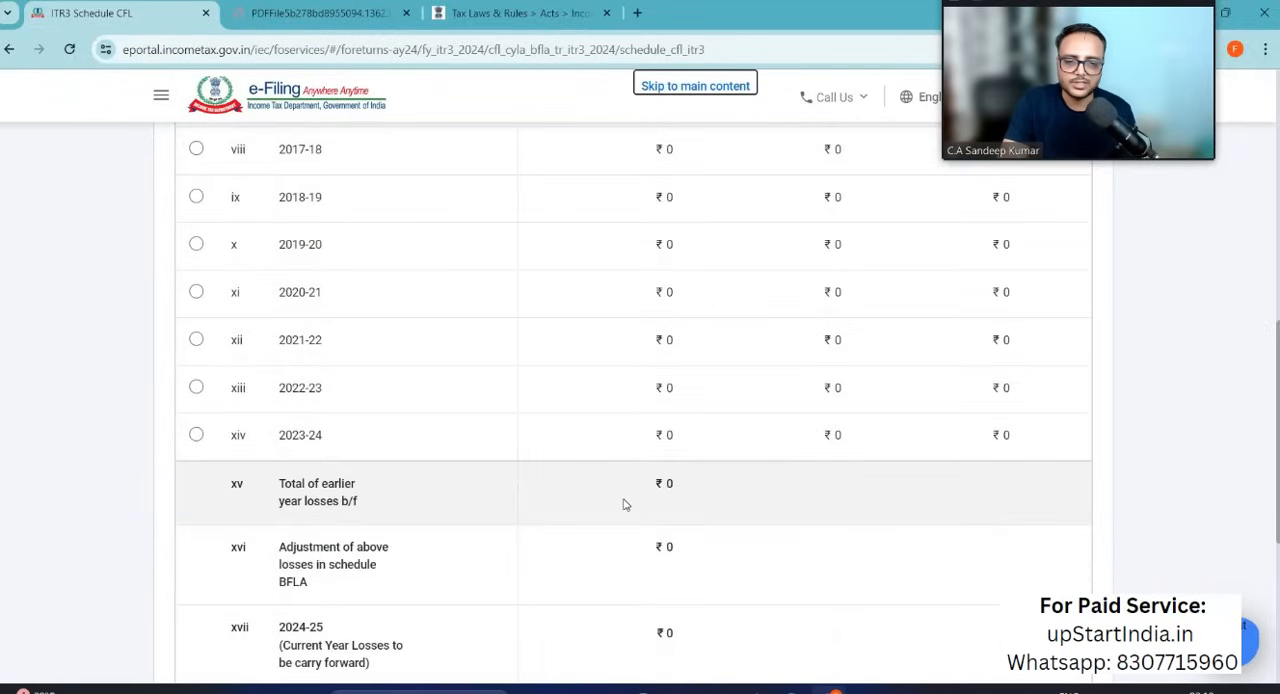
scroll(623, 505, "down", 4)
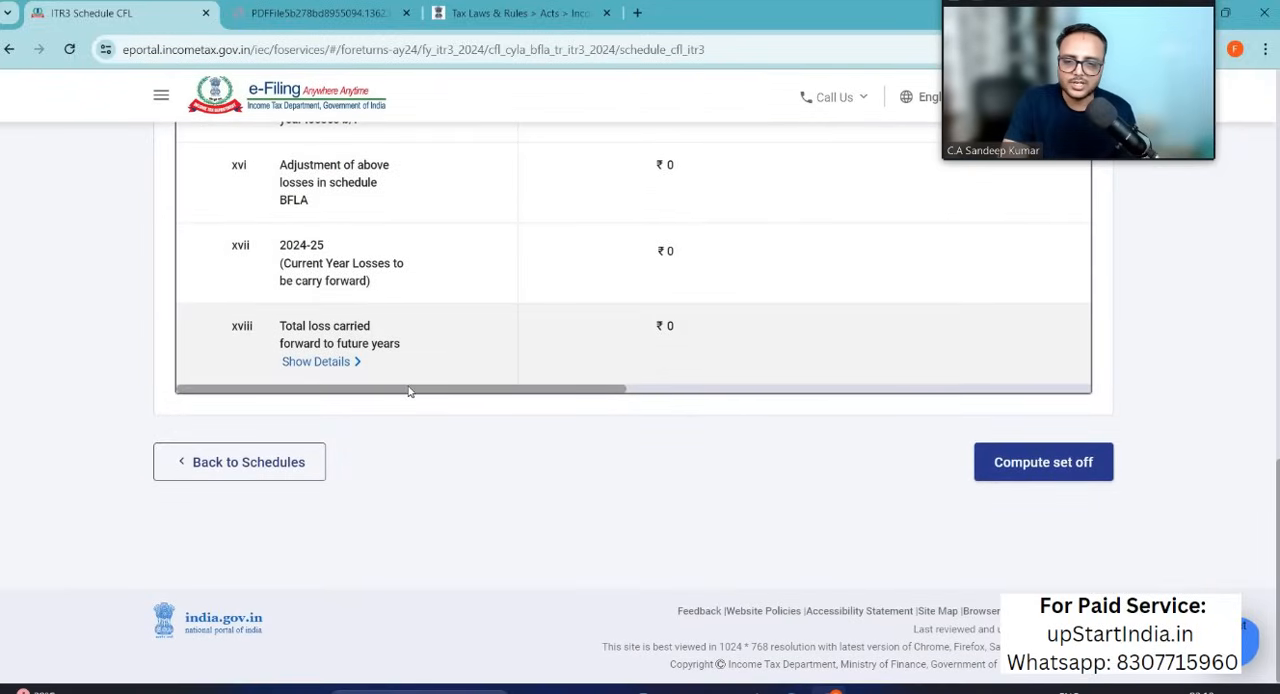
scroll(620, 370, "right", 5)
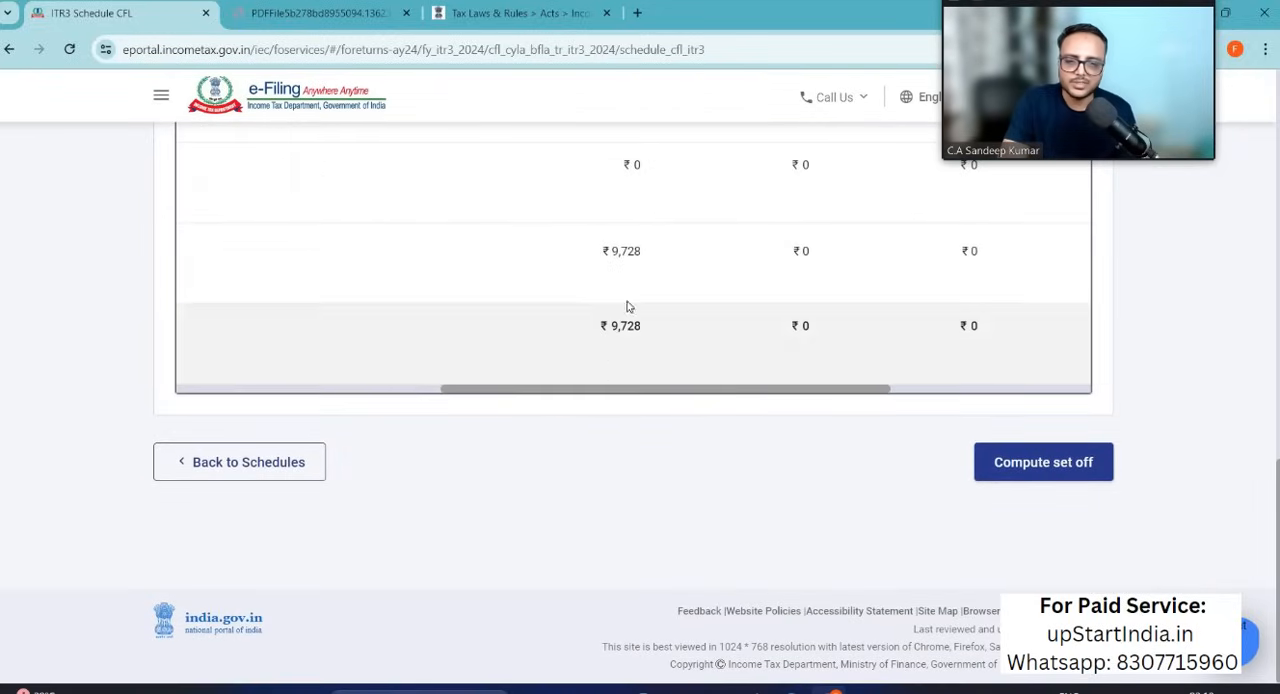
left_click(1045, 463)
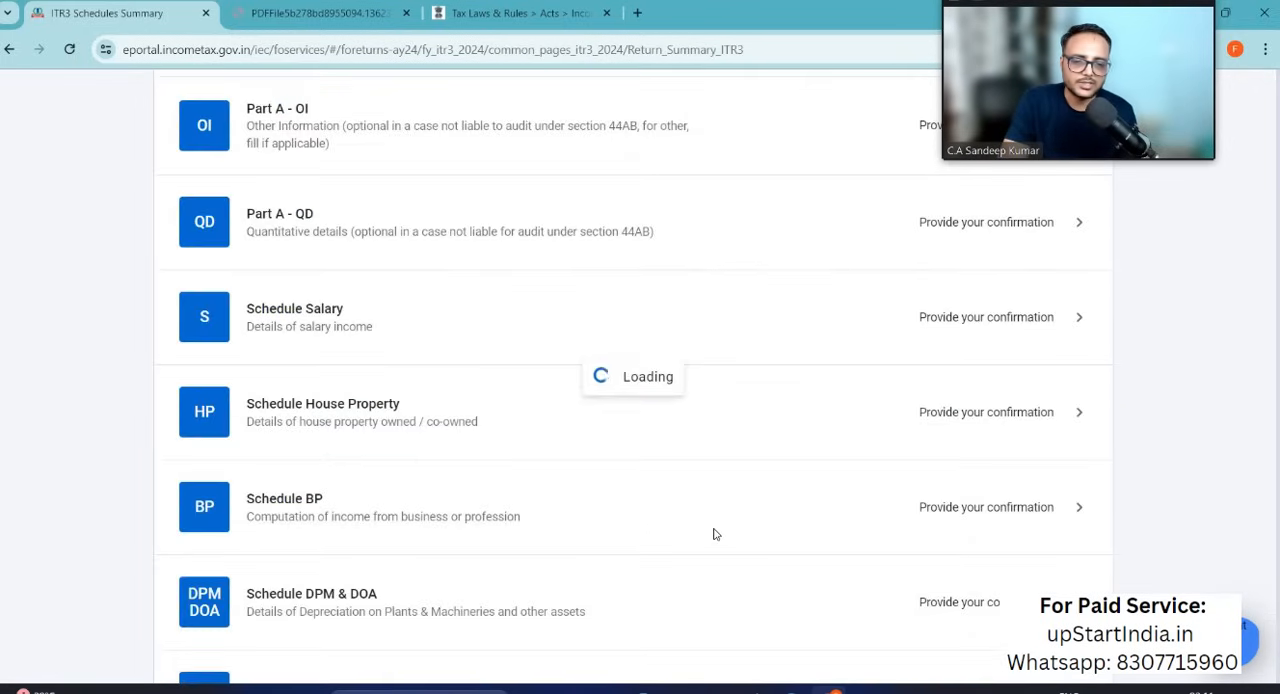
Step: Open Schedule VIA, review the Chapter VI-A deductions in Part B, Part C and Part CA and D, and confirm the schedule
scroll(715, 536, "down", 9)
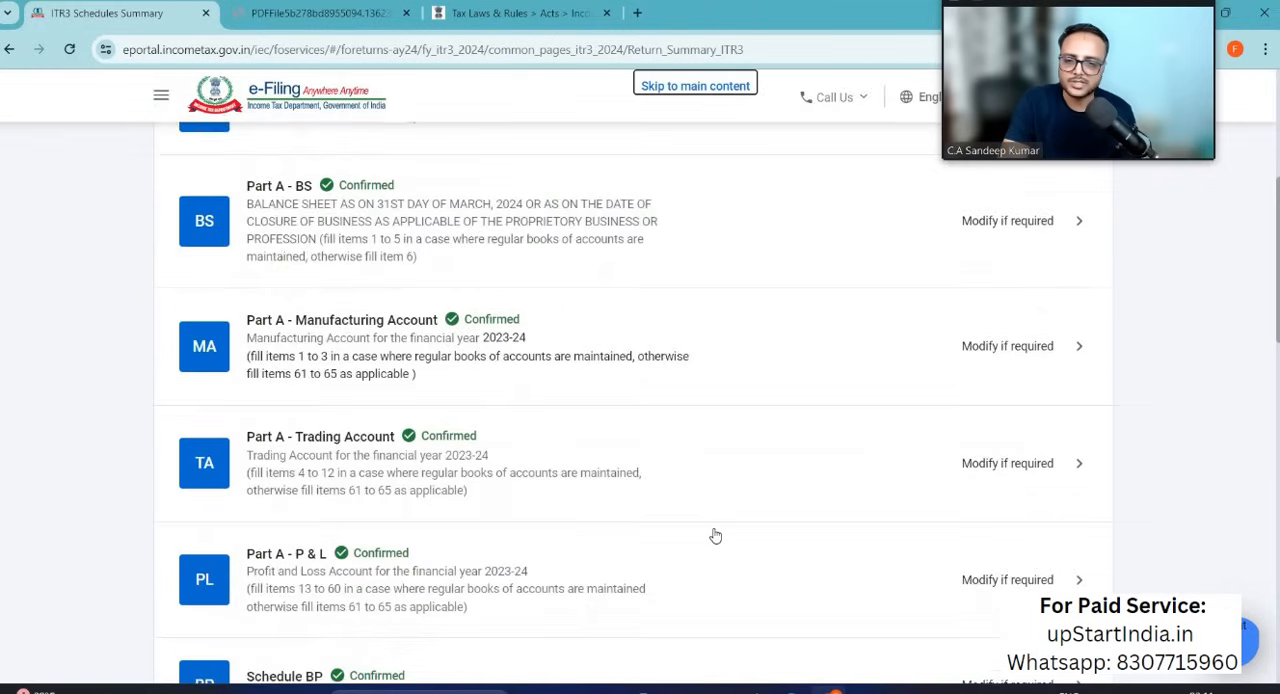
scroll(715, 536, "down", 1)
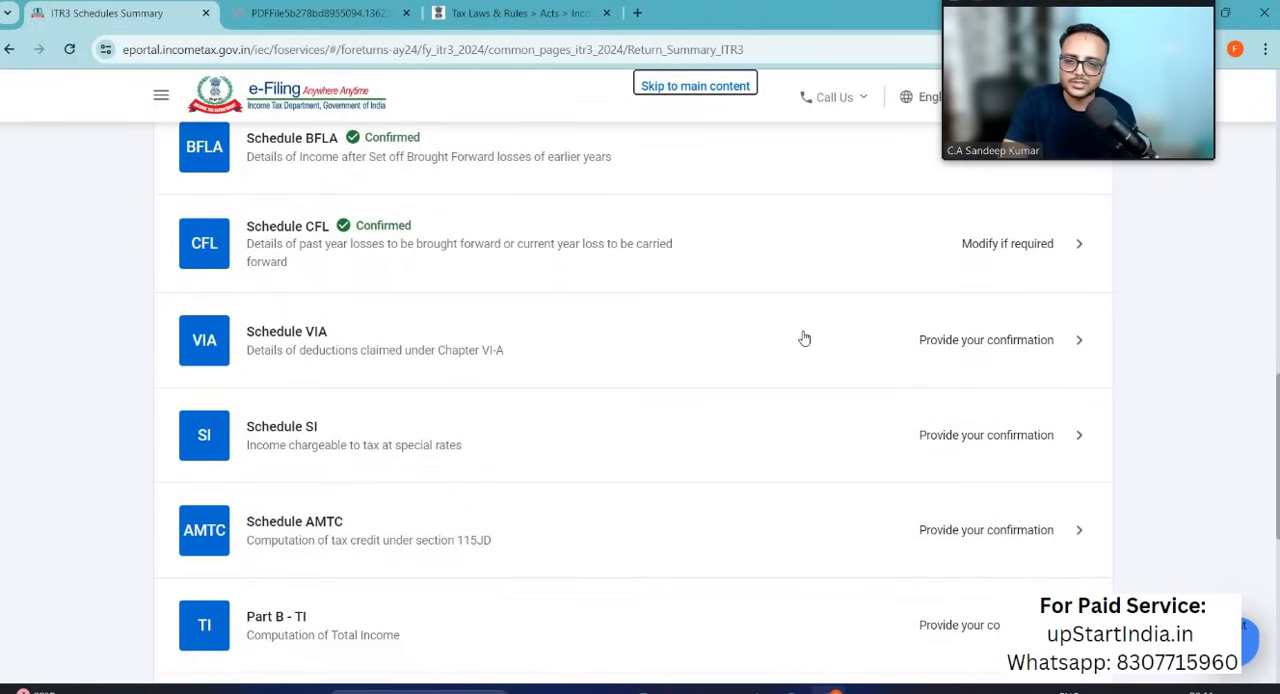
left_click(967, 342)
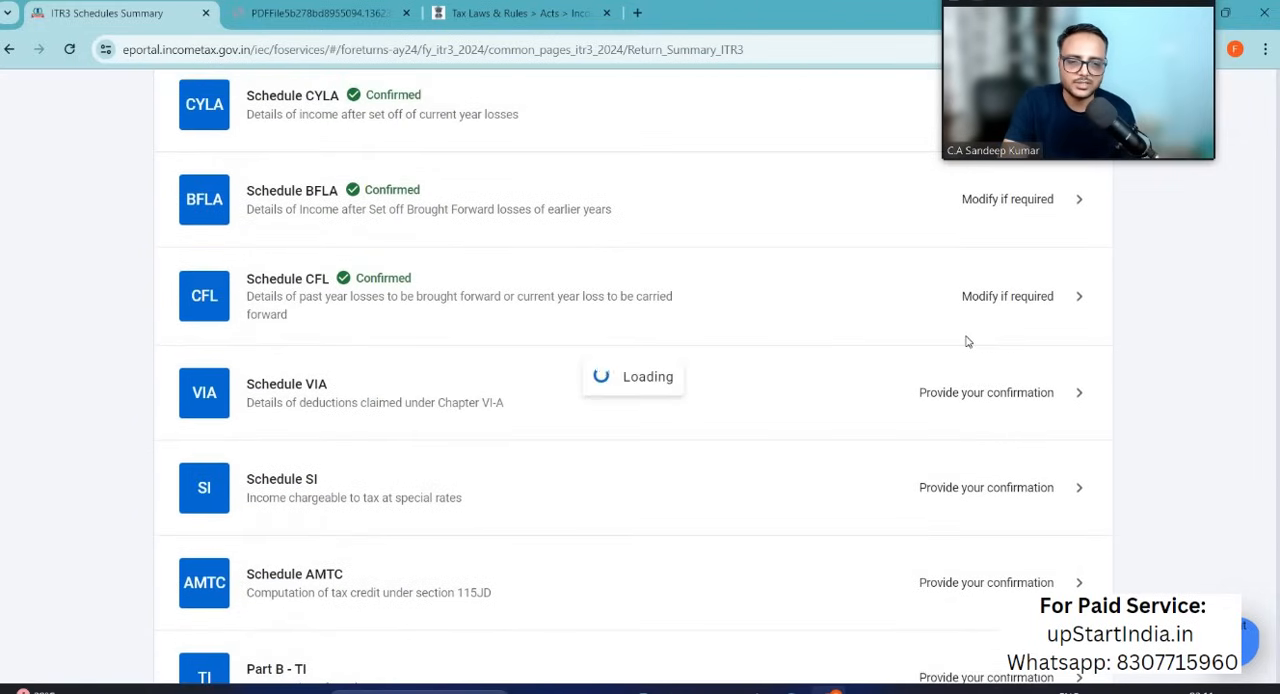
scroll(667, 405, "down", 2)
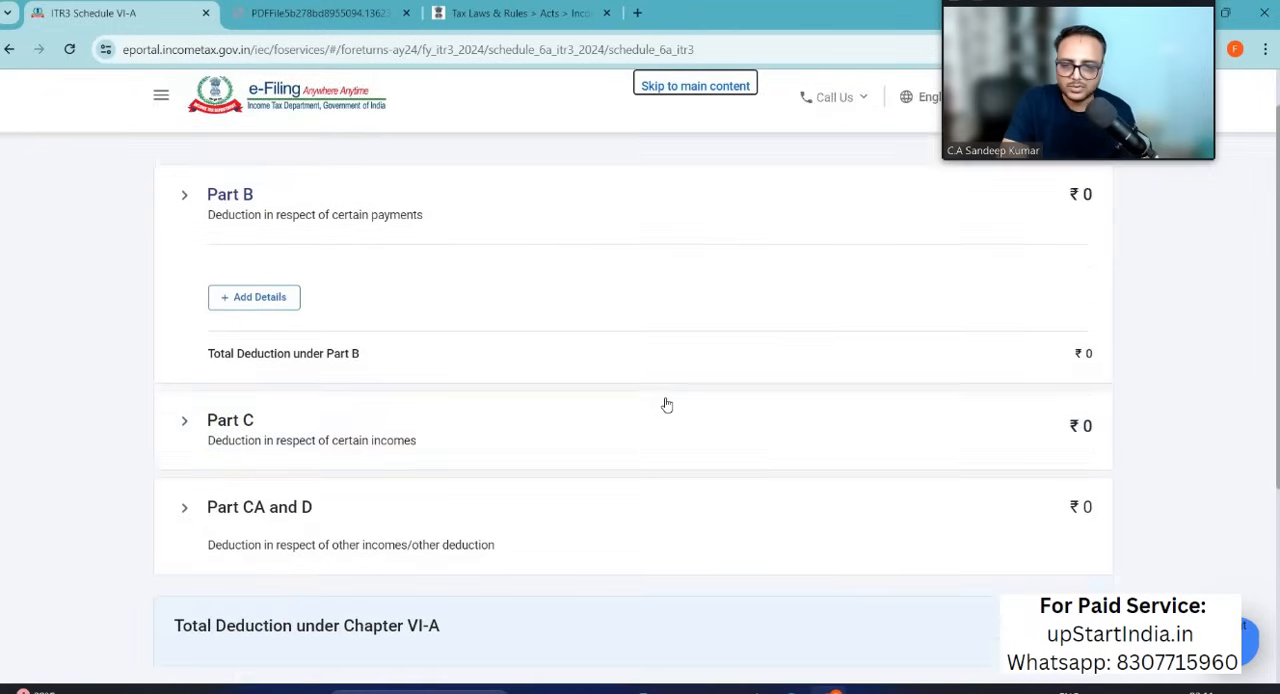
scroll(667, 405, "up", 2)
scroll(667, 405, "down", 2)
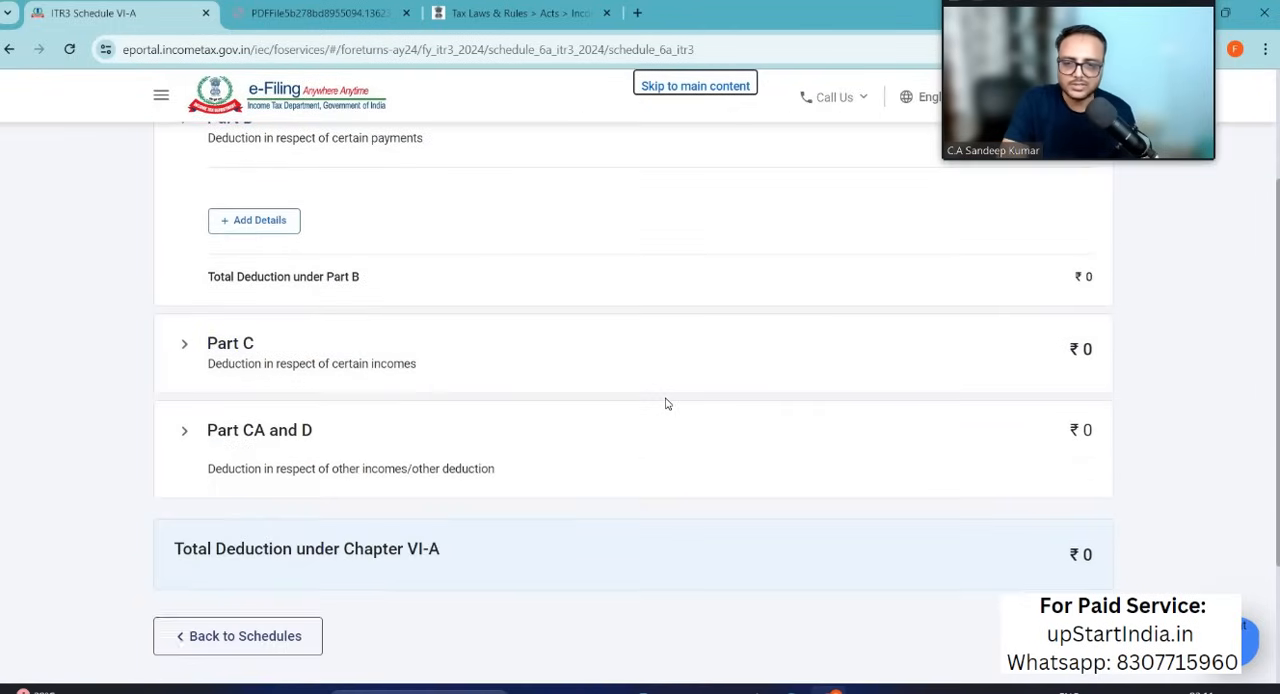
scroll(667, 405, "down", 1)
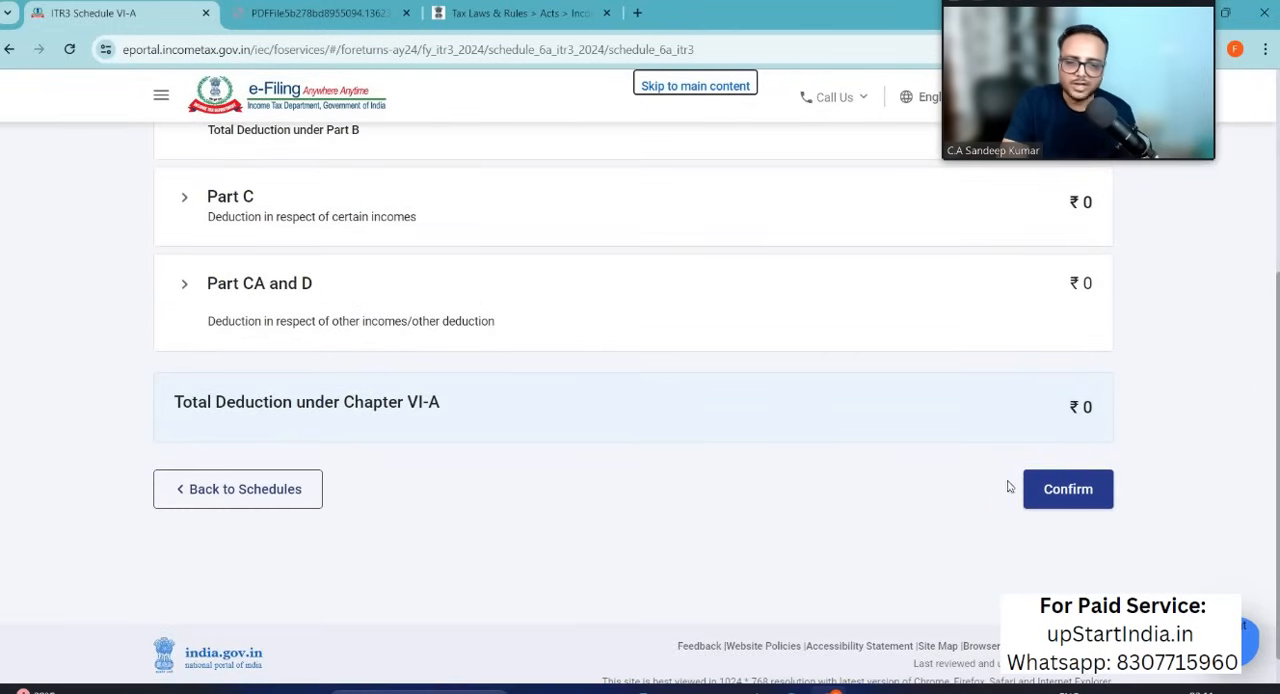
left_click(1047, 500)
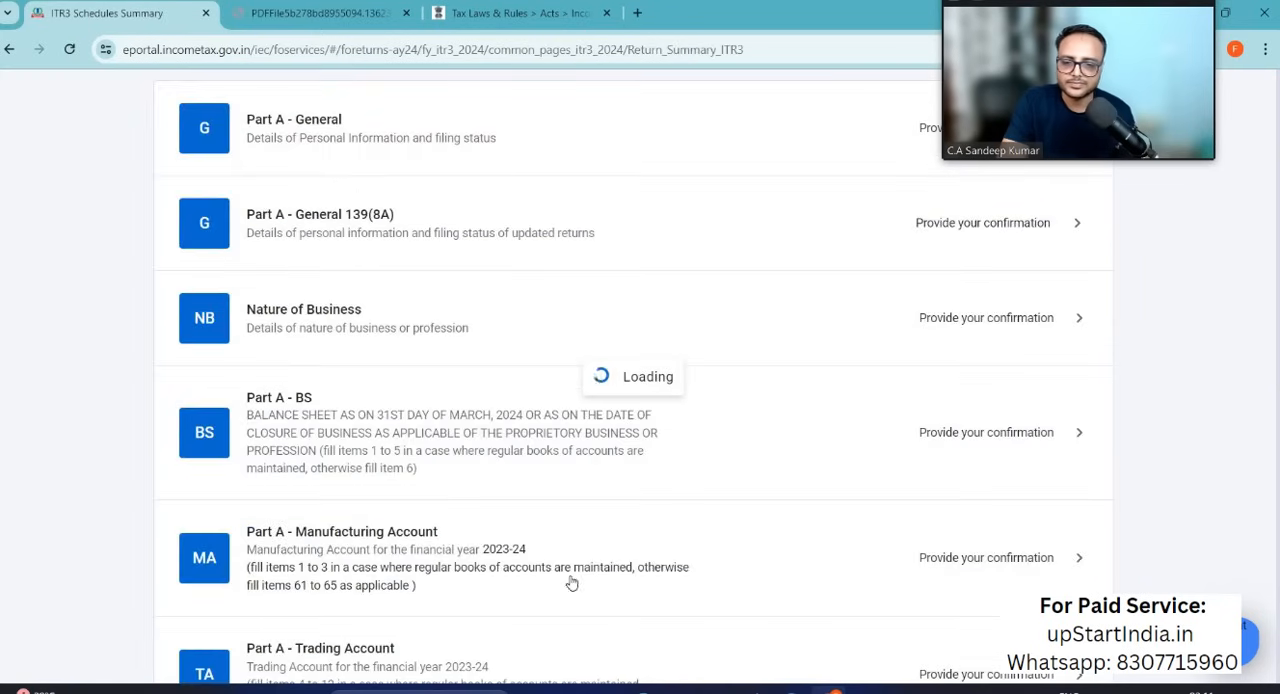
Step: Open Schedule SI, review the income chargeable at special rates through to the total, and confirm the schedule
scroll(571, 581, "down", 8)
scroll(571, 581, "down", 4)
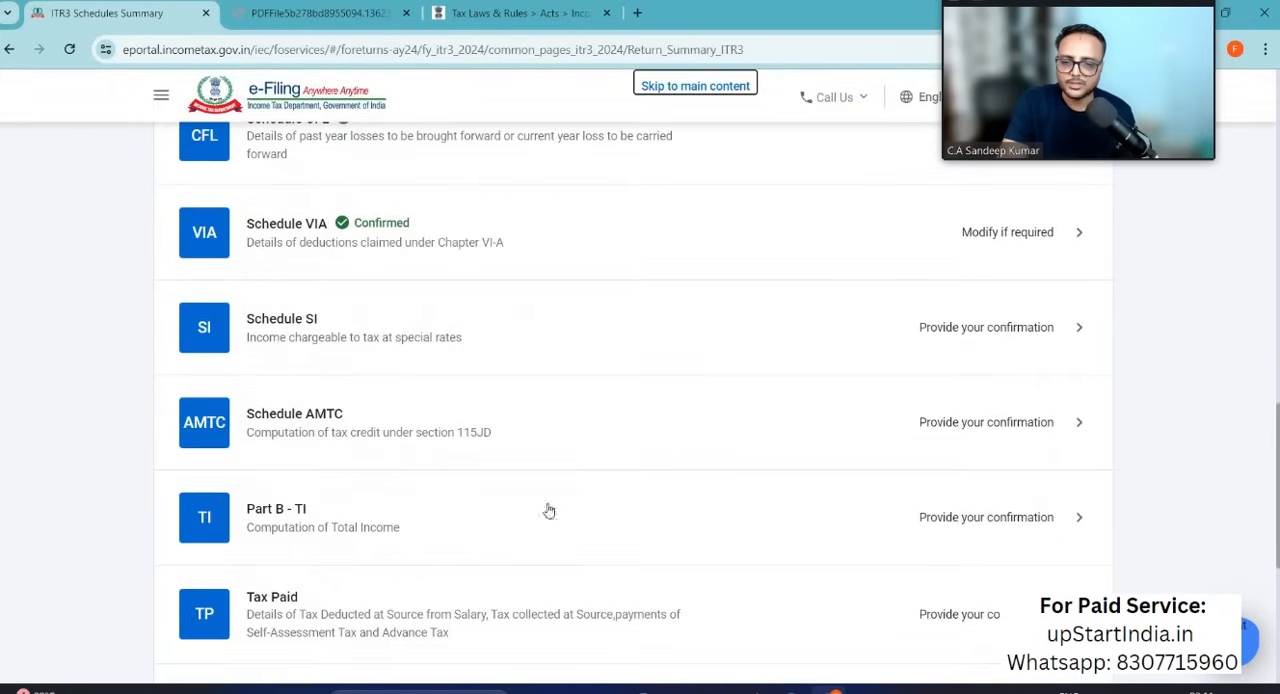
left_click(1024, 337)
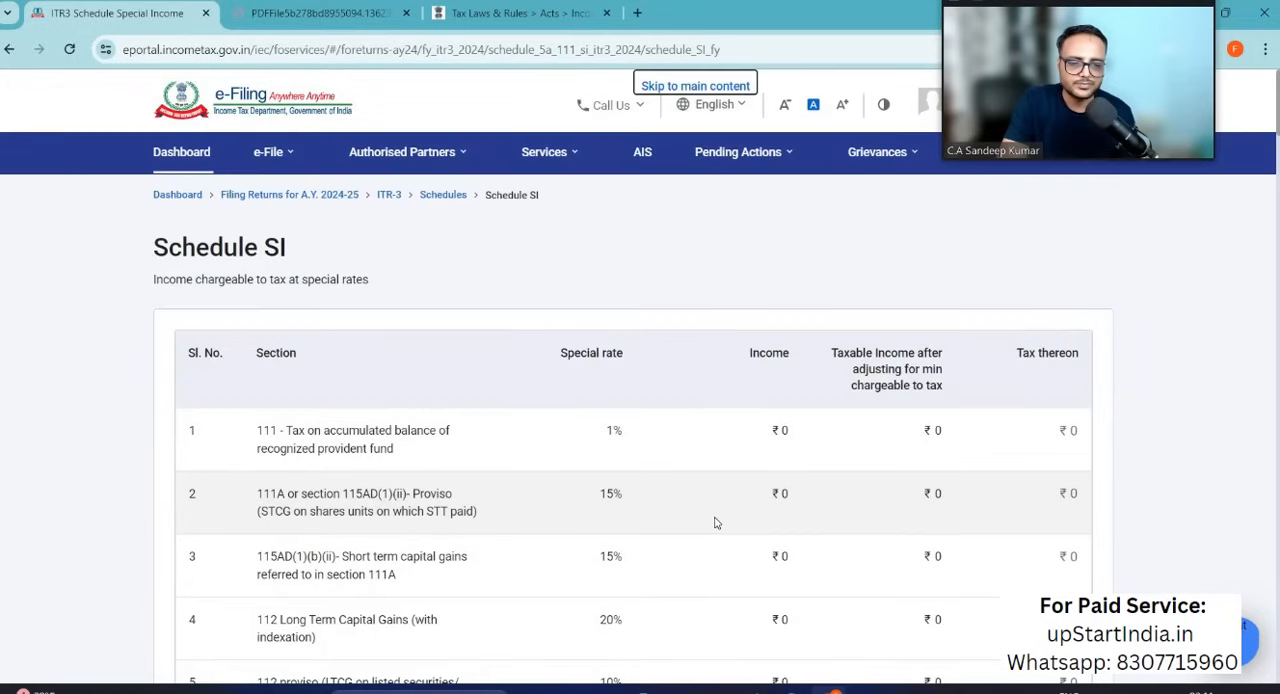
scroll(715, 522, "down", 10)
scroll(715, 522, "up", 9)
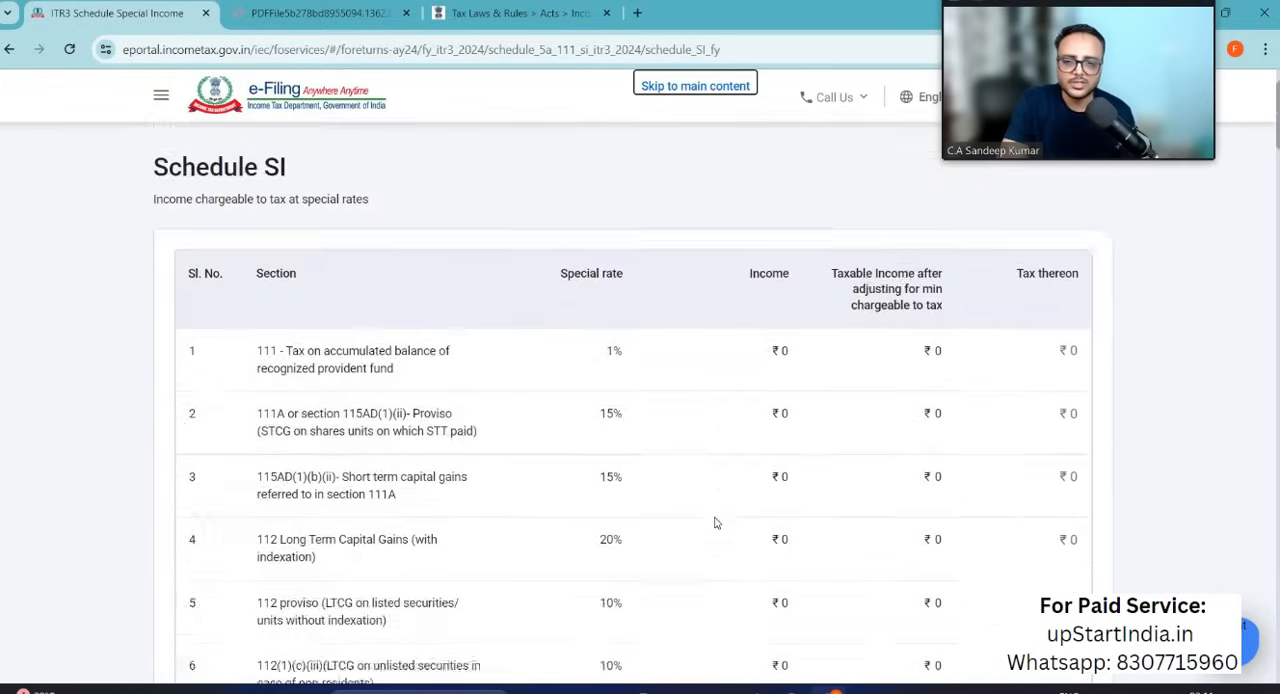
scroll(715, 522, "up", 1)
scroll(714, 520, "down", 3)
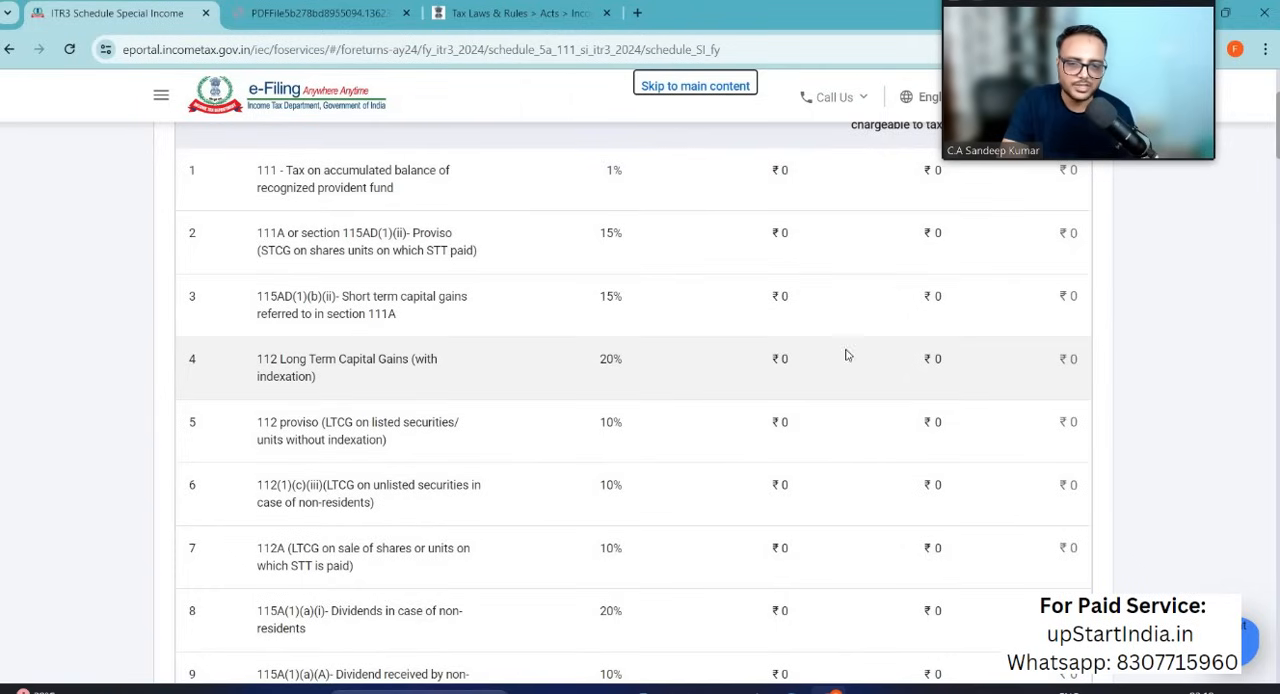
scroll(885, 426, "down", 5)
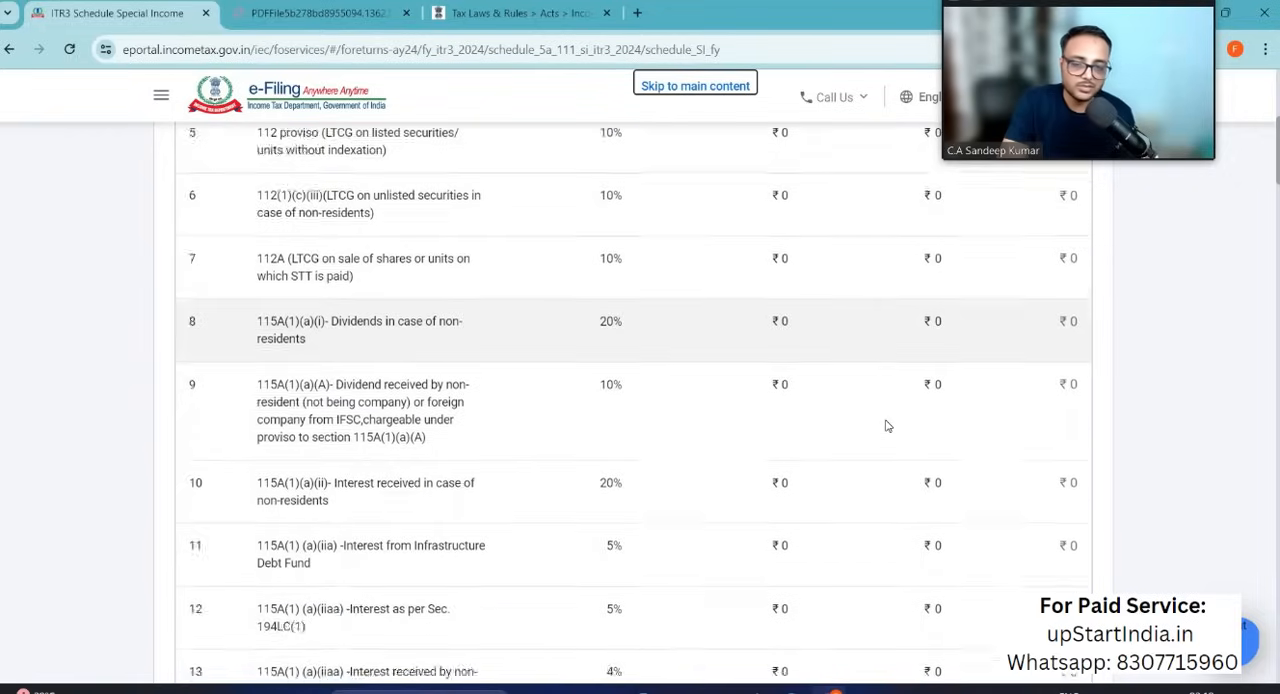
scroll(885, 426, "down", 15)
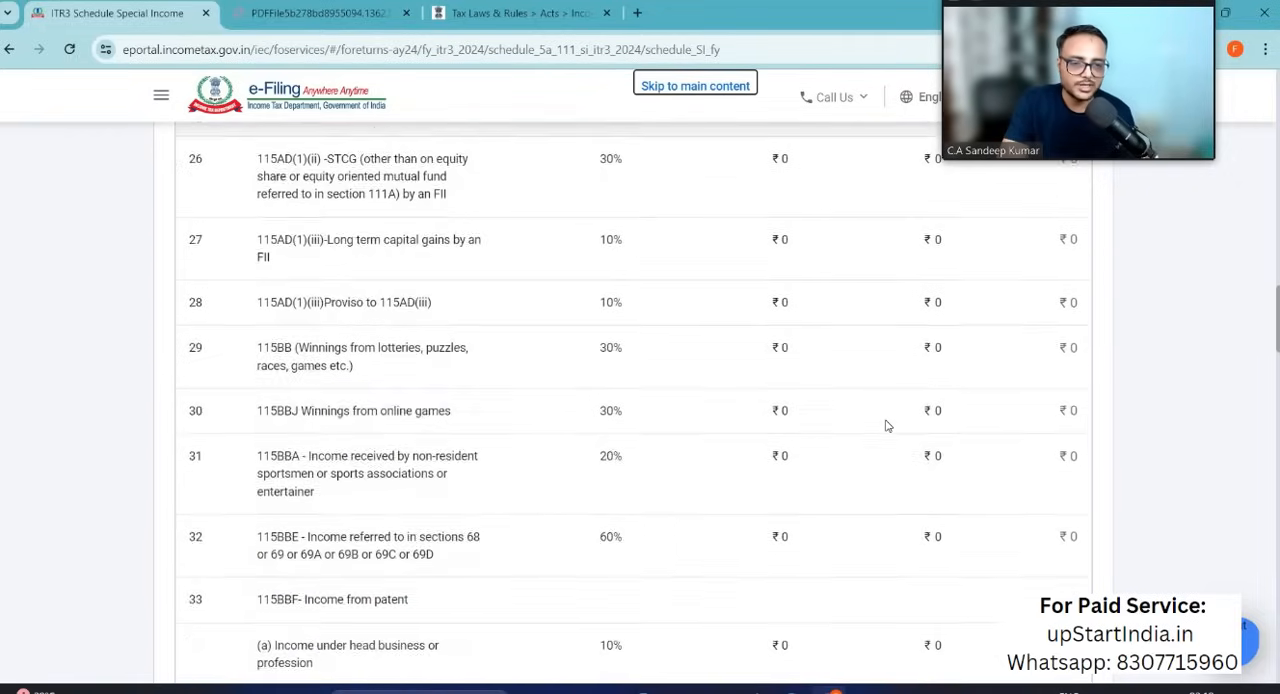
scroll(885, 426, "down", 12)
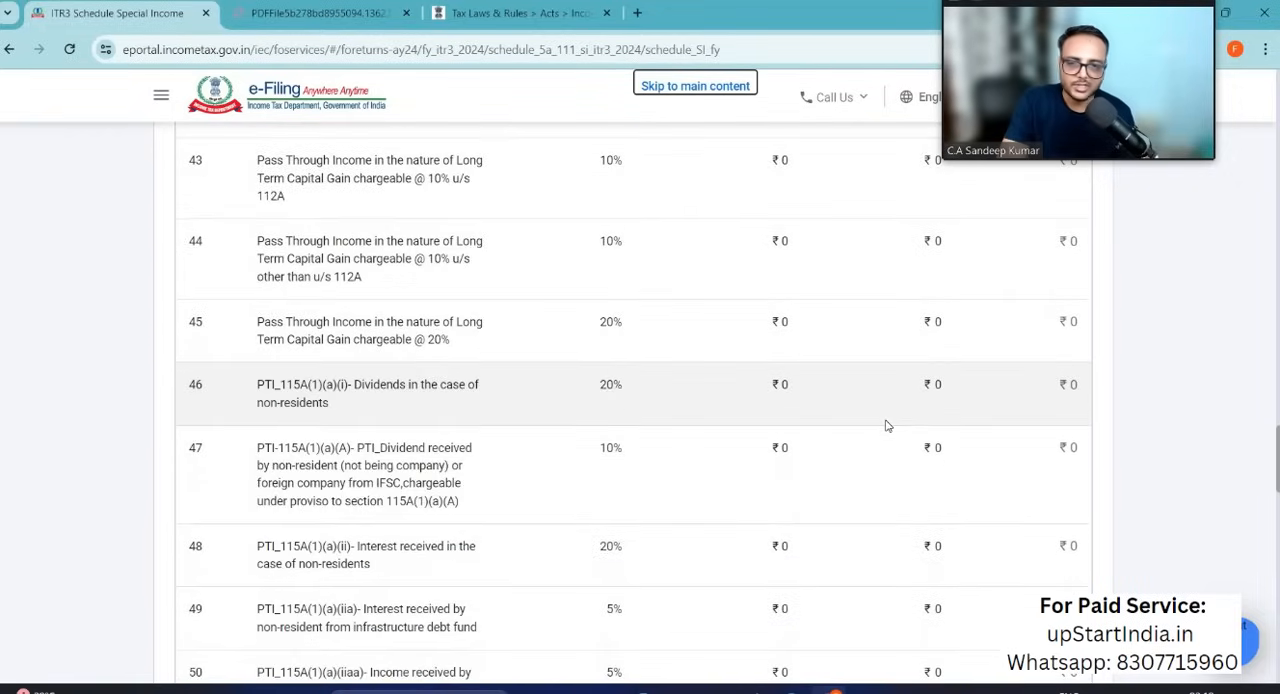
scroll(885, 426, "down", 10)
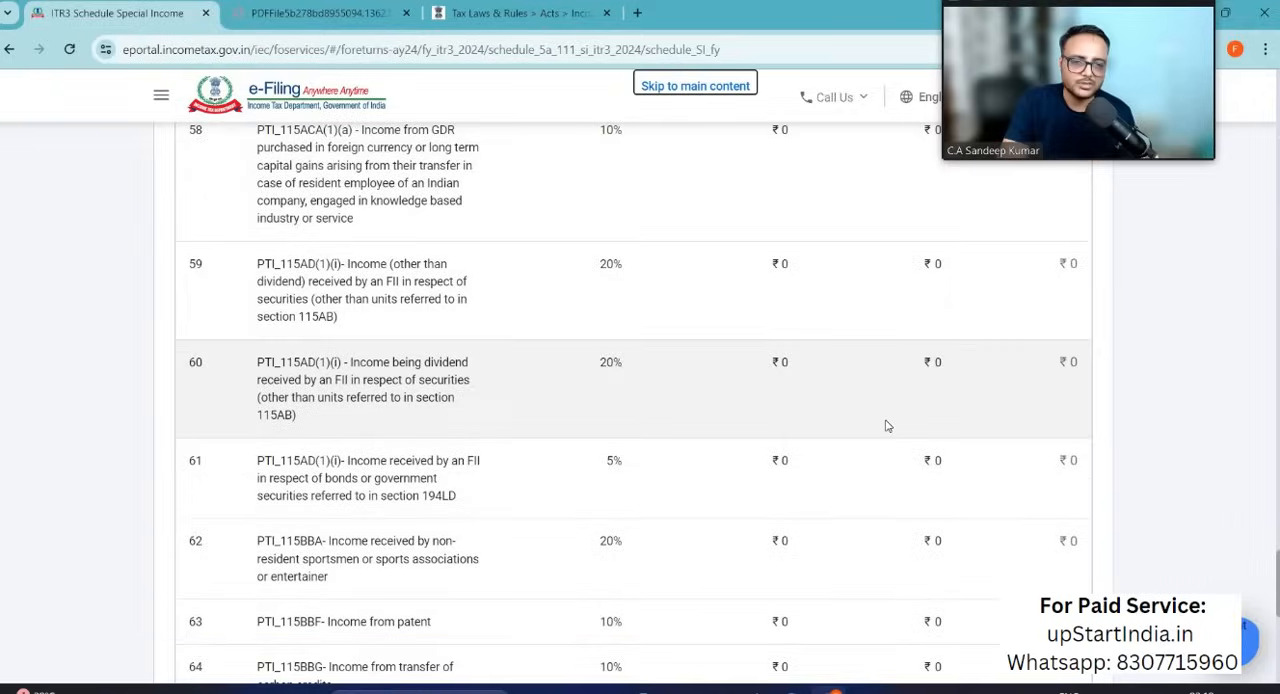
scroll(885, 426, "down", 3)
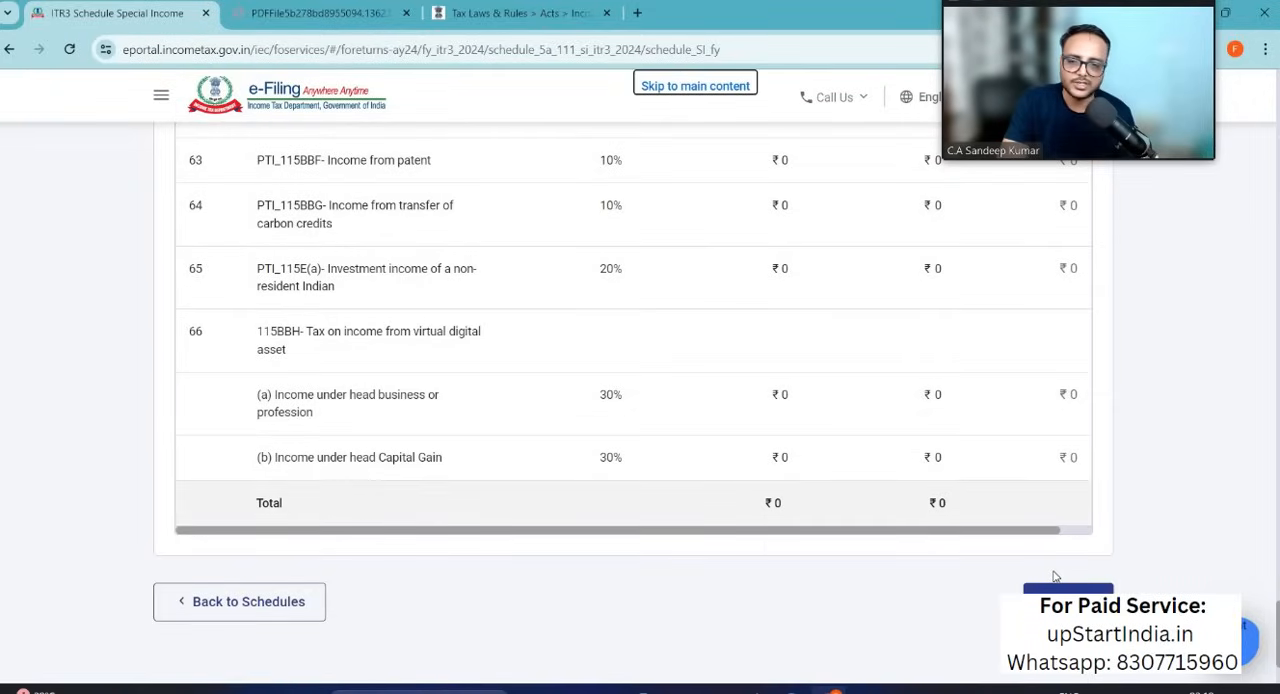
left_click(1068, 603)
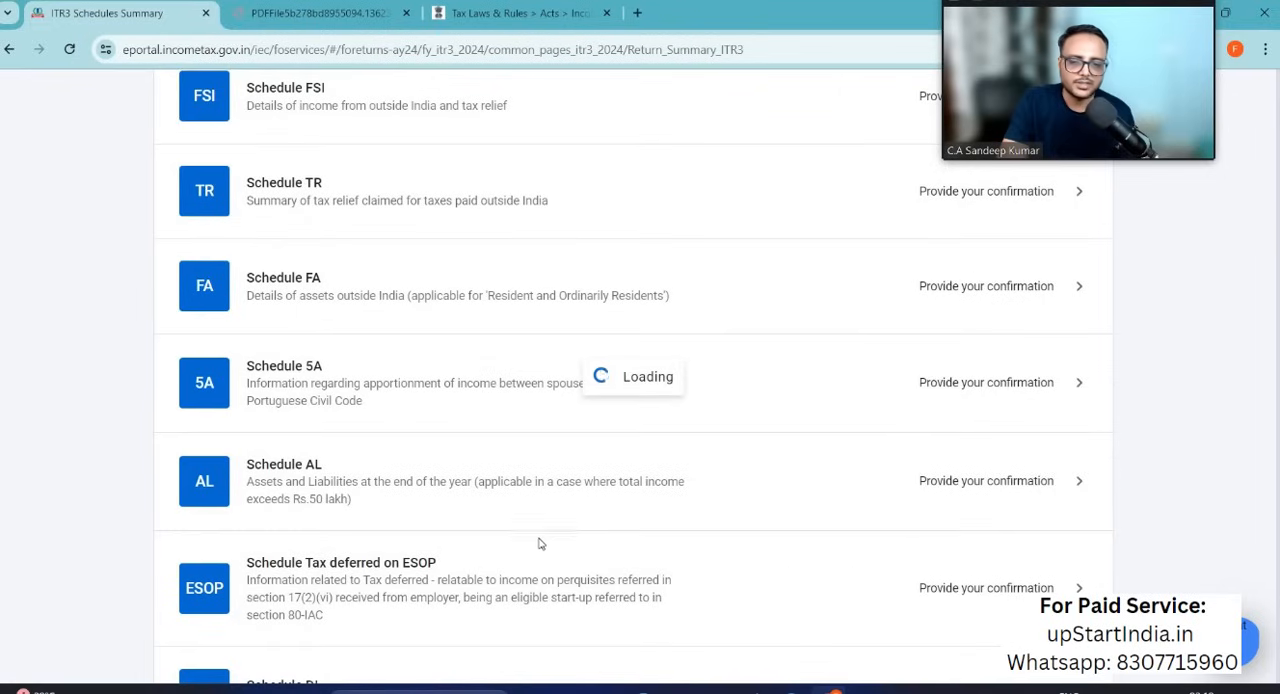
Step: Open Schedule AMTC and confirm it without adding any tax credit details under section 115JD
scroll(661, 564, "down", 12)
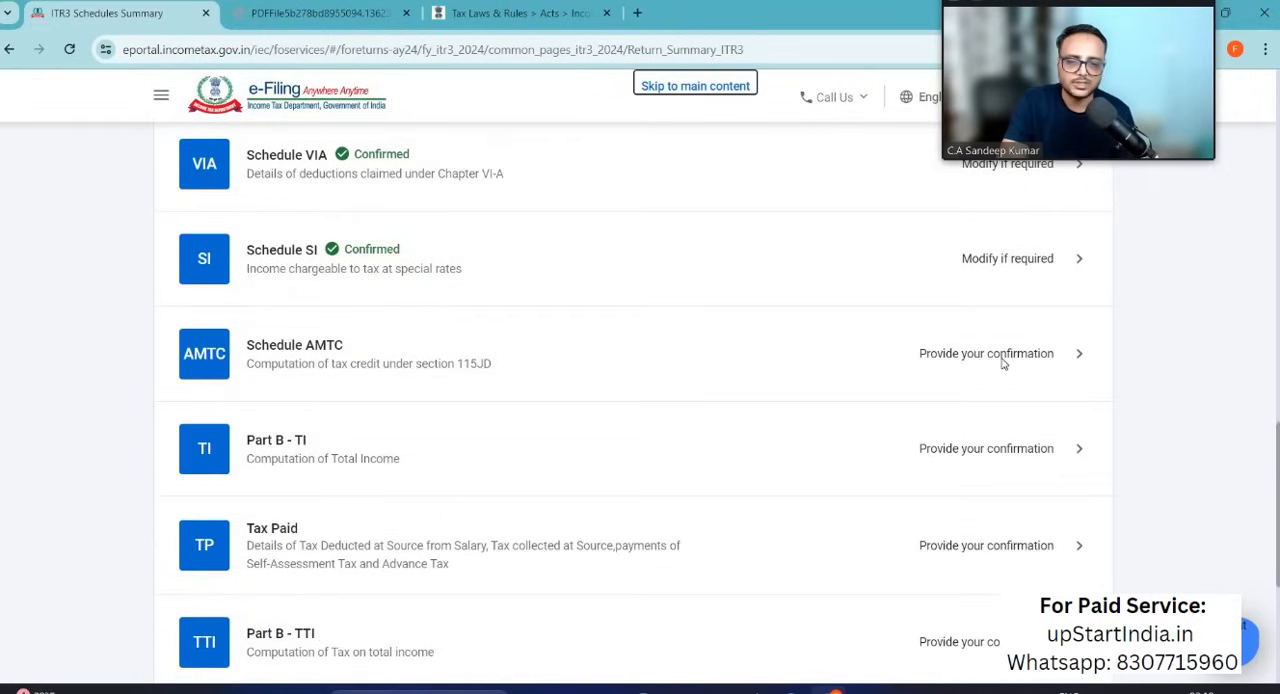
left_click(1003, 364)
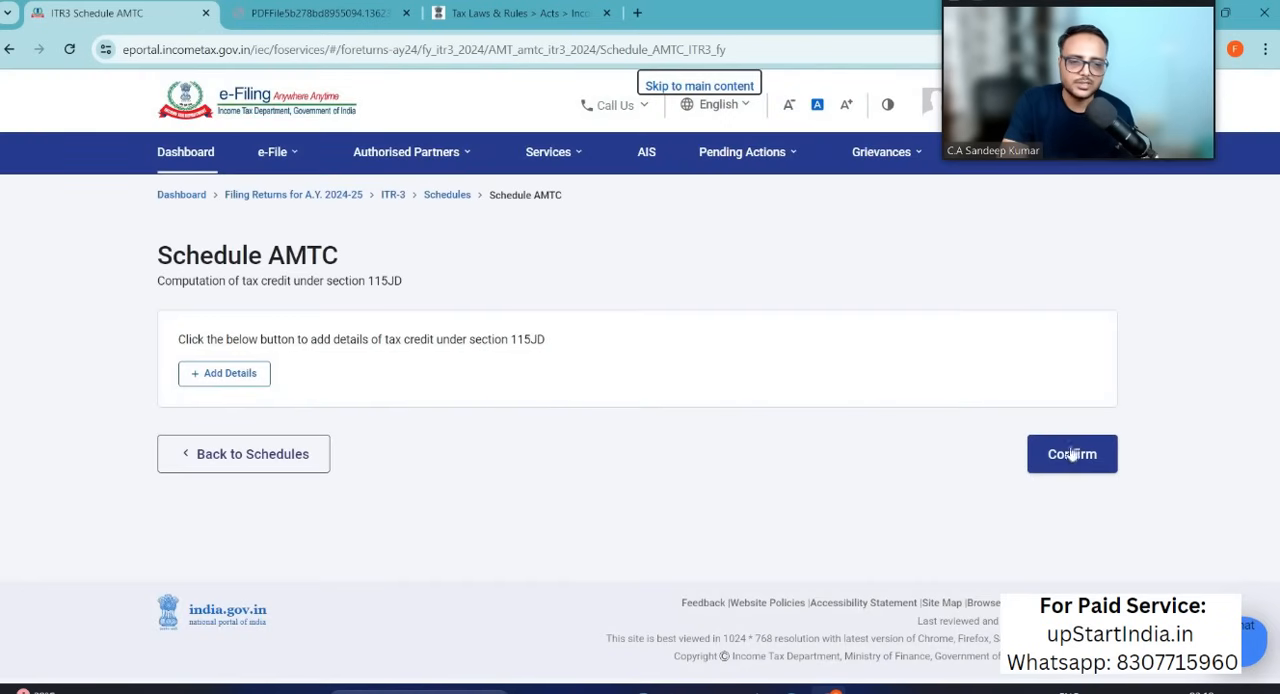
left_click(1072, 455)
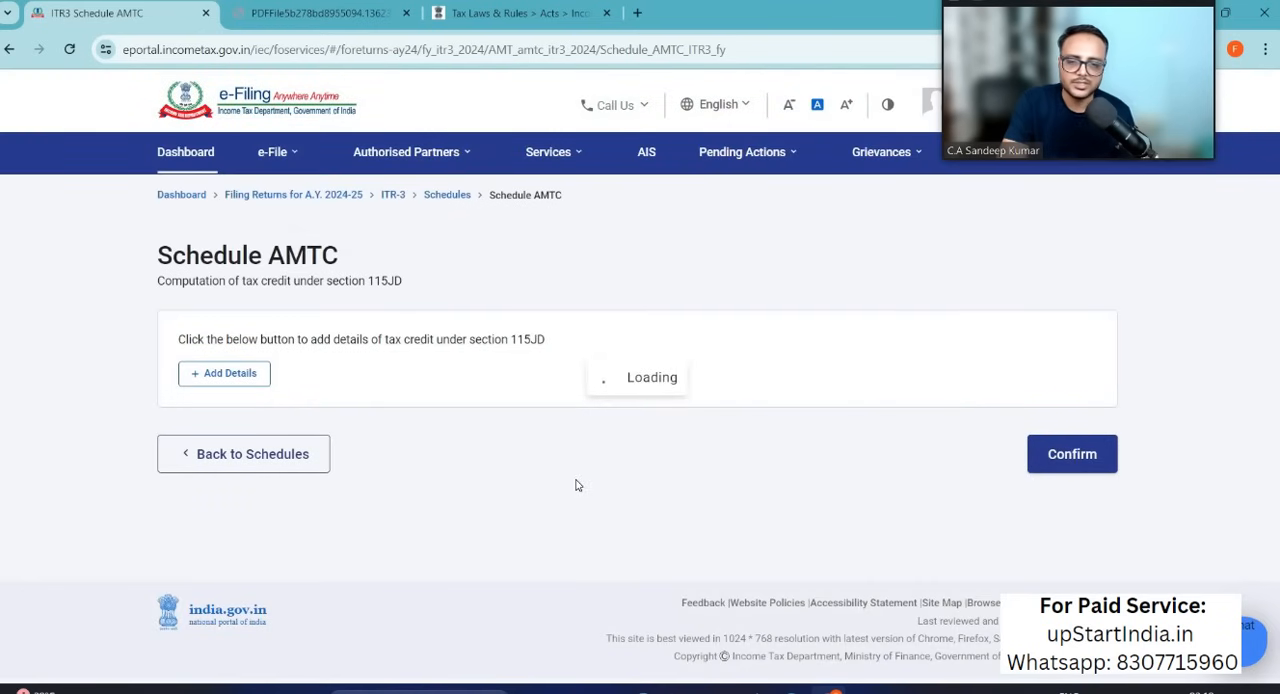
Step: Open Part B - TI, review the total income computation and the losses carried forward, and confirm it
scroll(576, 486, "down", 10)
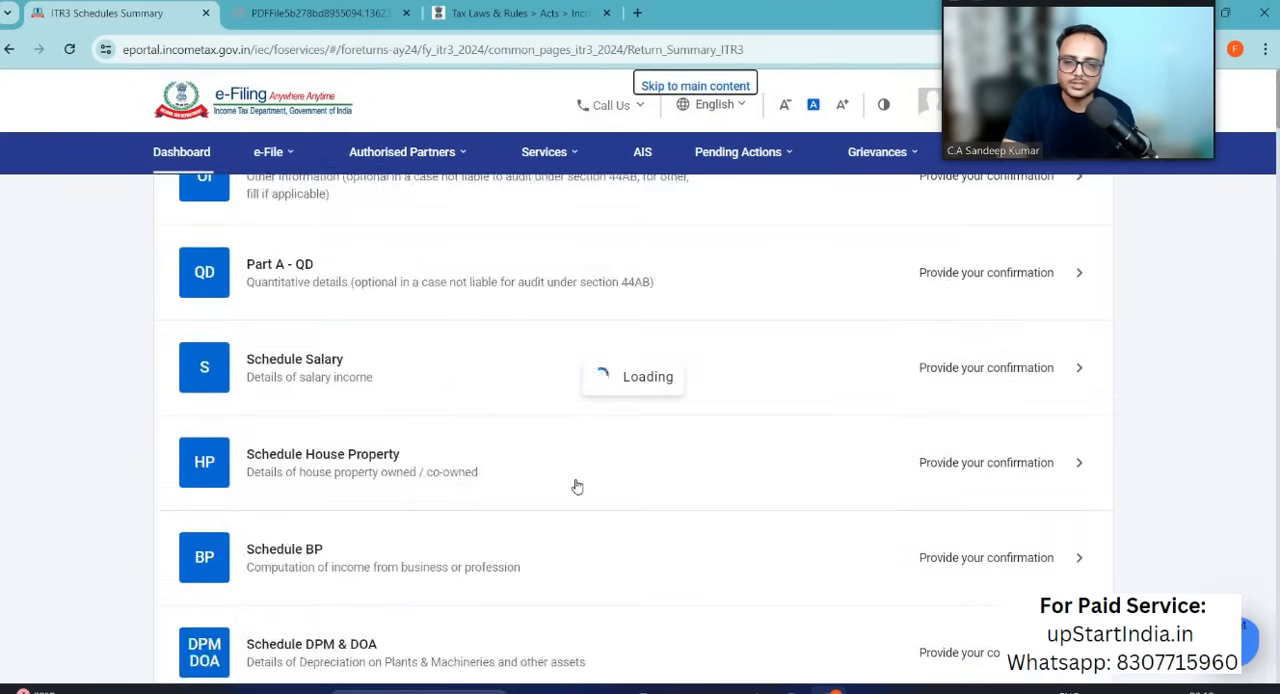
scroll(576, 486, "down", 15)
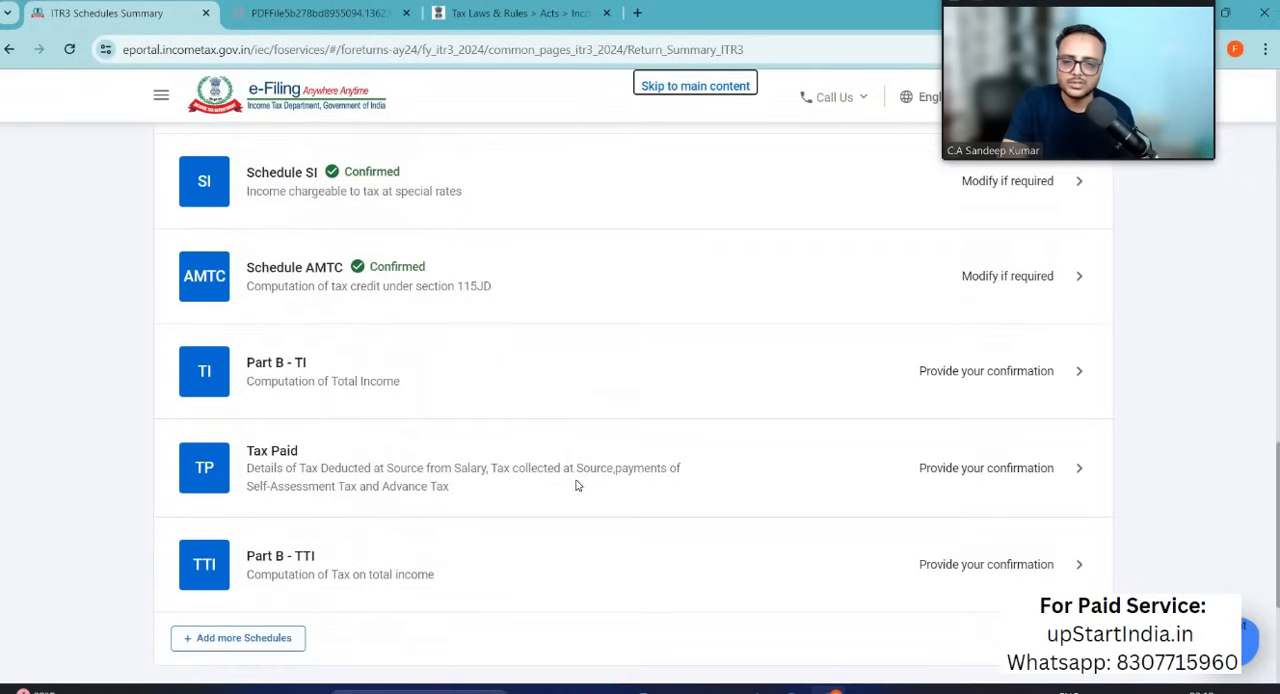
left_click(1006, 374)
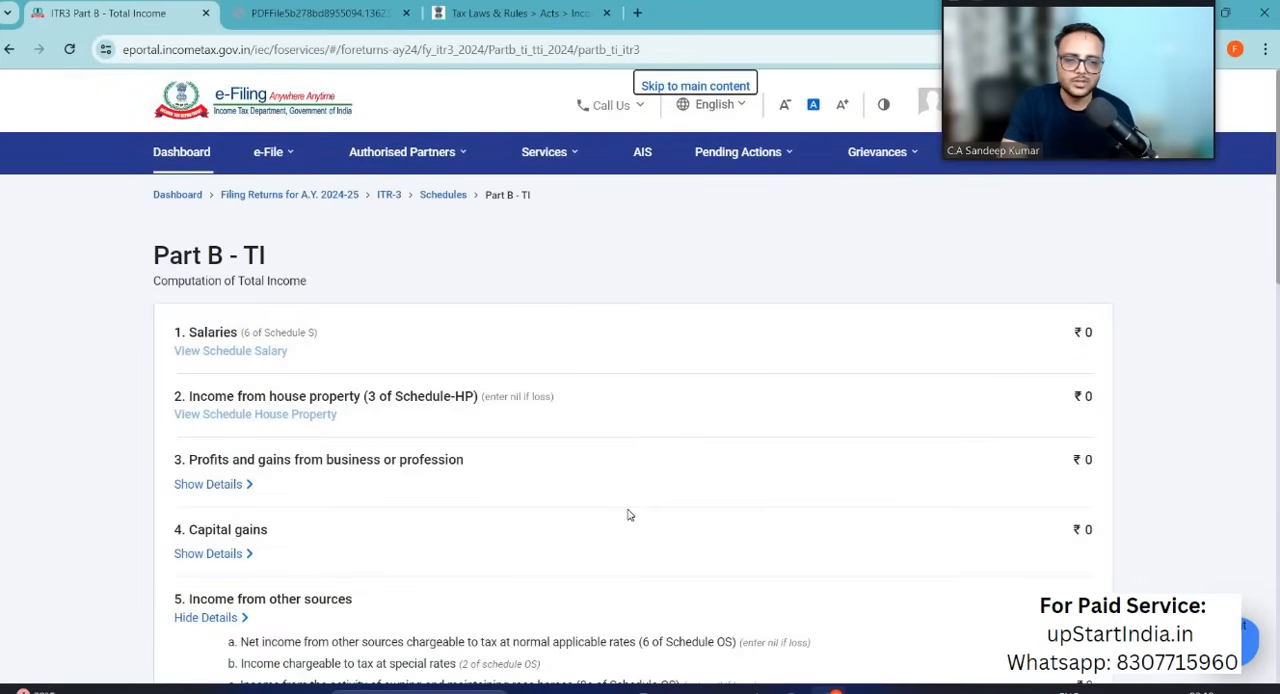
scroll(800, 441, "down", 13)
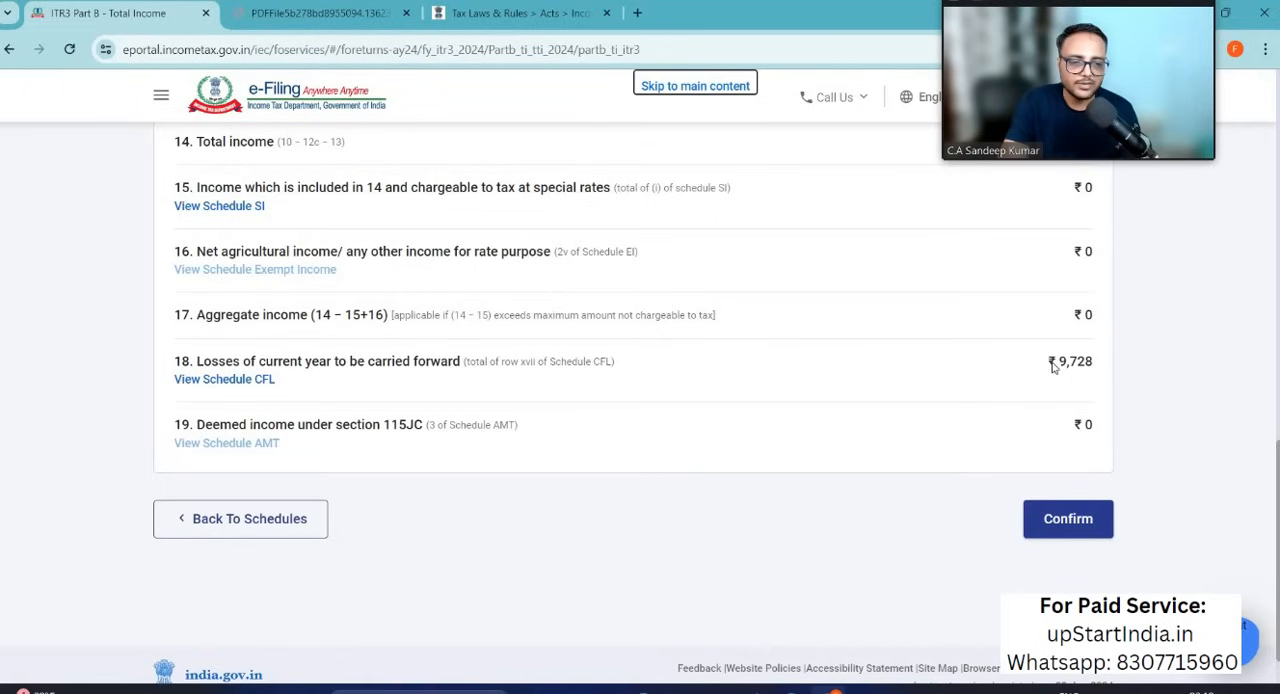
left_click(1072, 524)
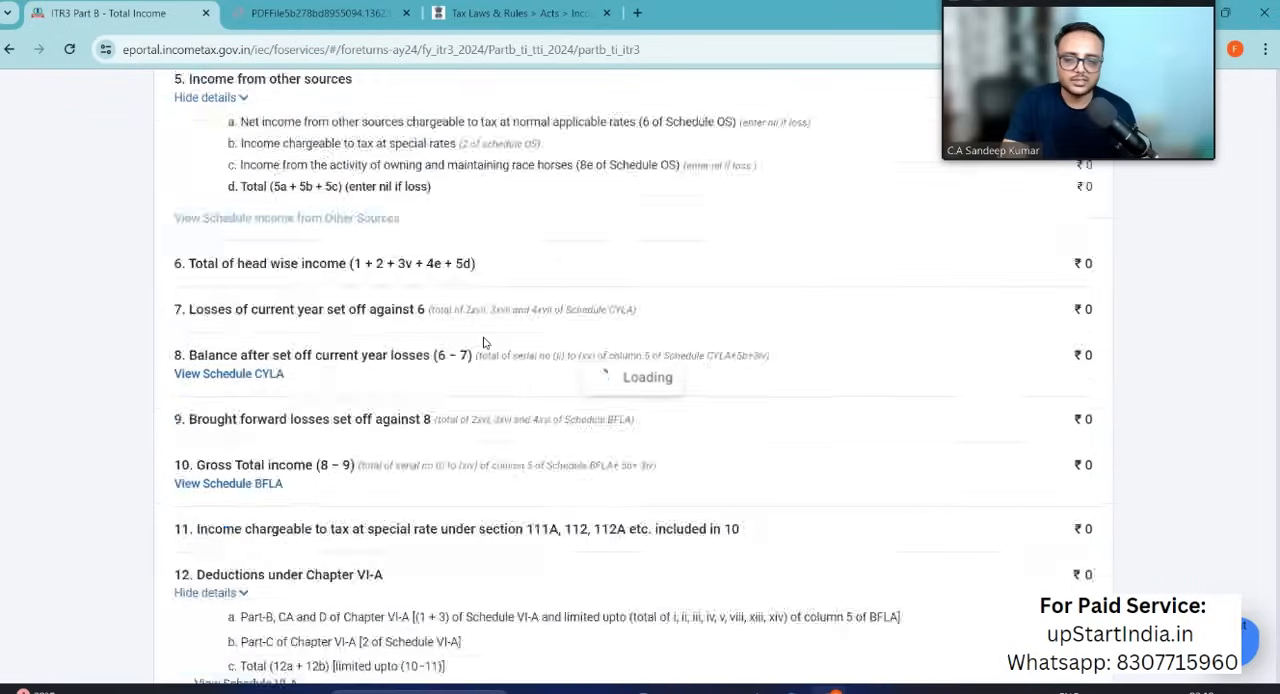
Step: Open the Tax Paid schedule, review the TDS, TCS, advance tax and self-assessment tax sections through to the total, and confirm it
scroll(513, 537, "down", 5)
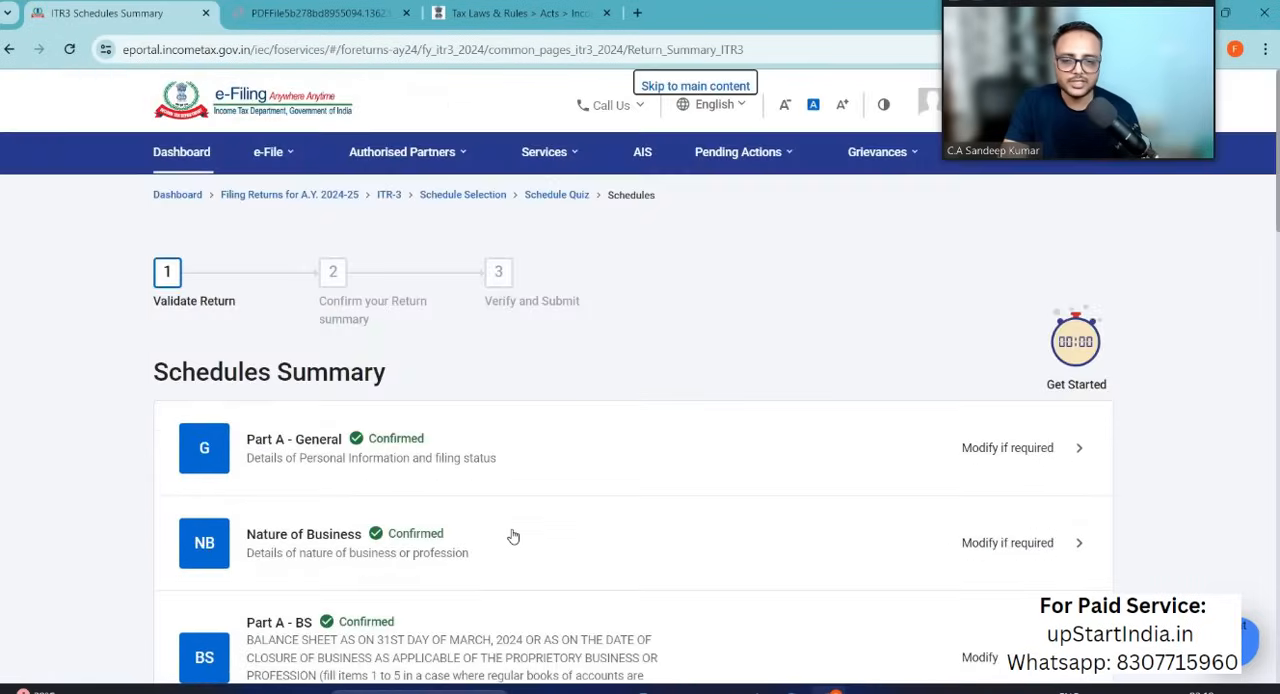
scroll(511, 536, "down", 5)
scroll(511, 536, "down", 5)
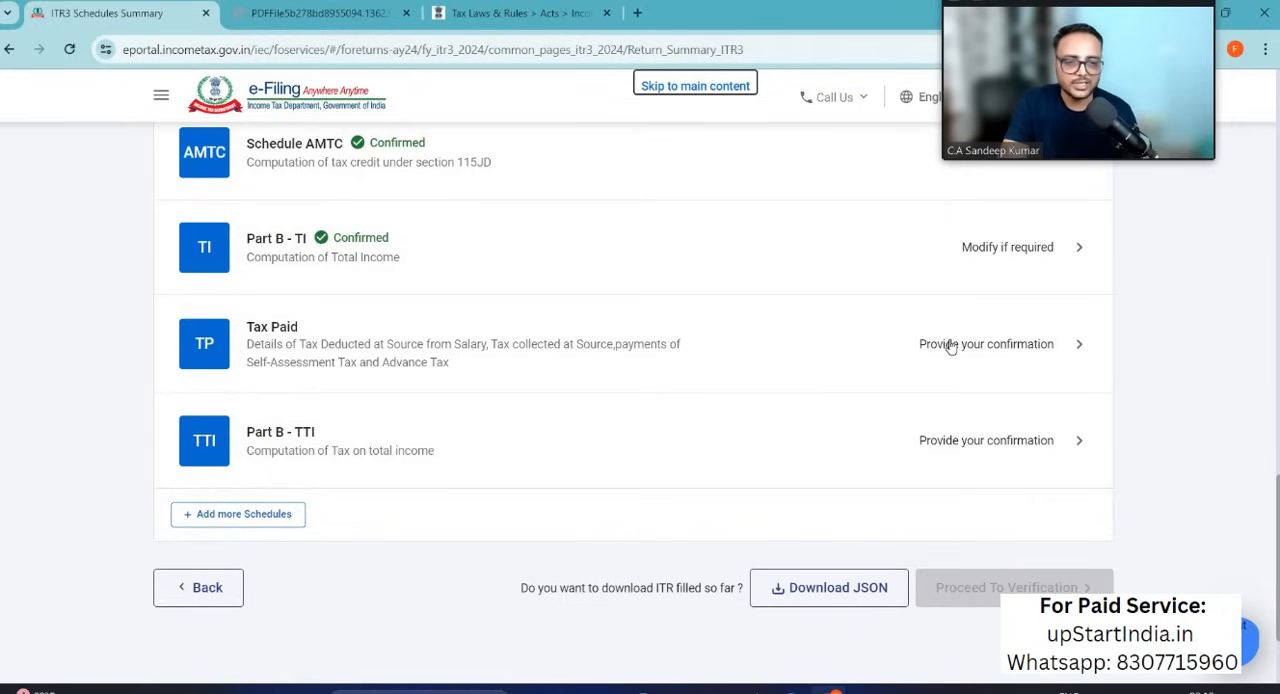
left_click(1015, 346)
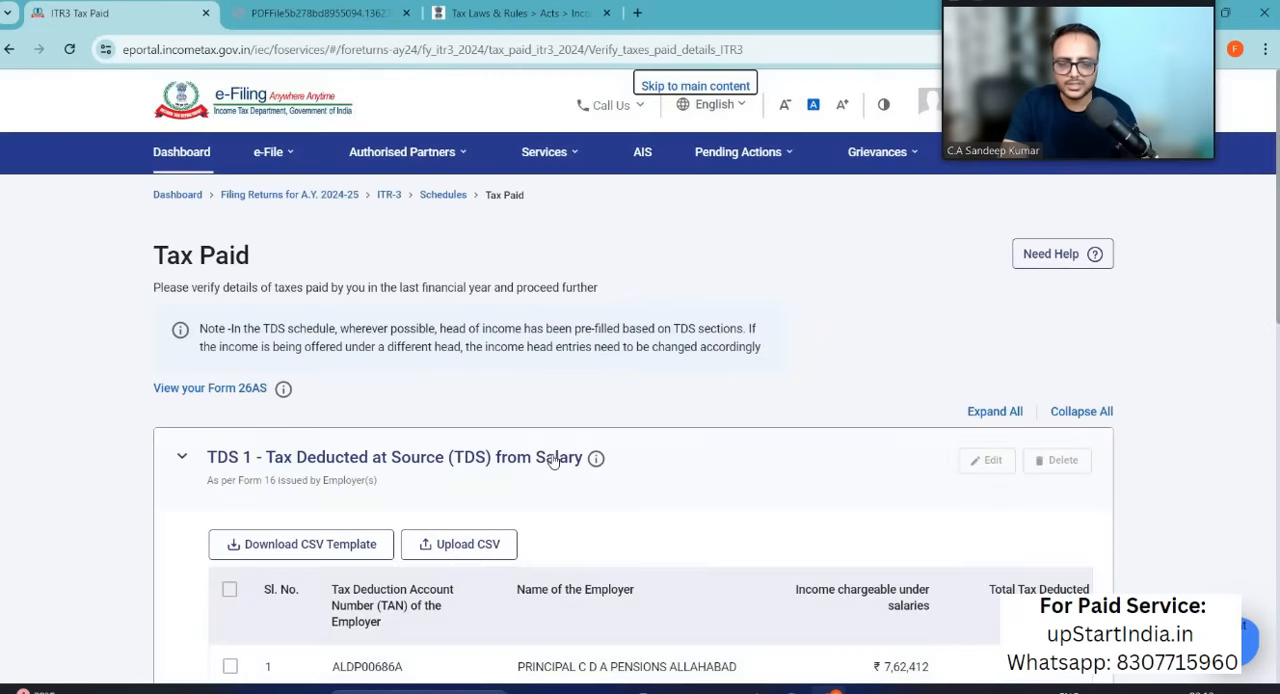
scroll(553, 460, "down", 5)
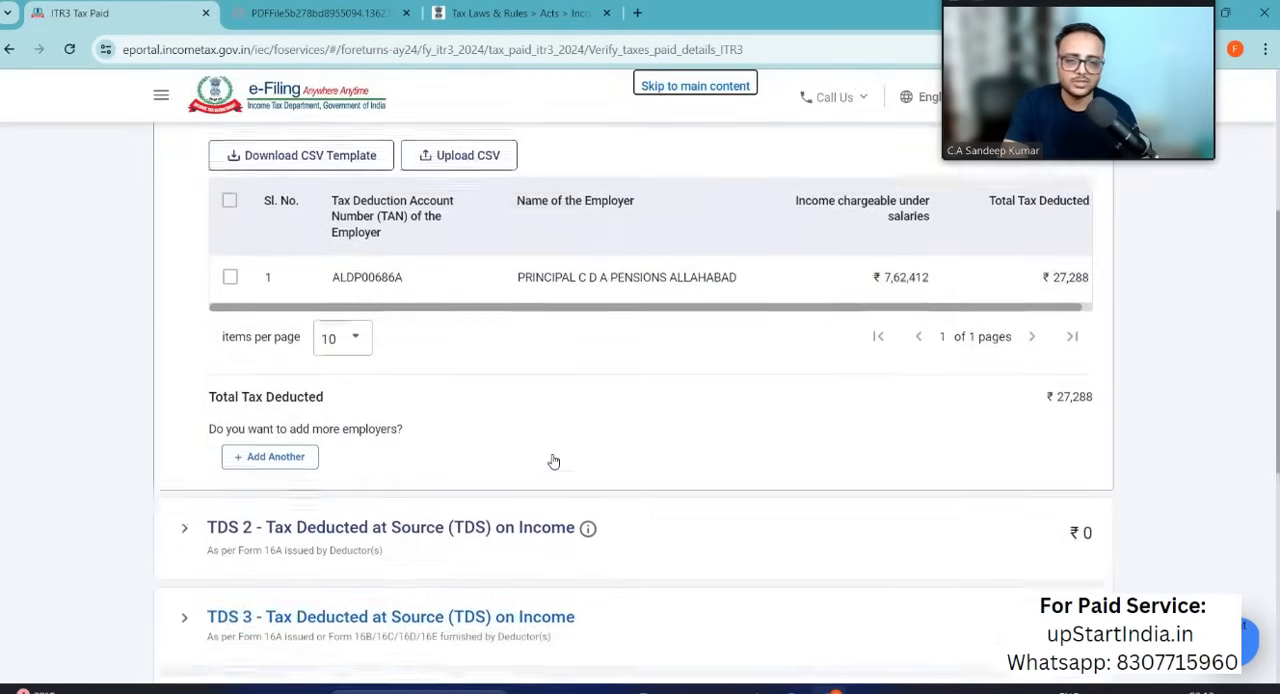
scroll(553, 460, "down", 3)
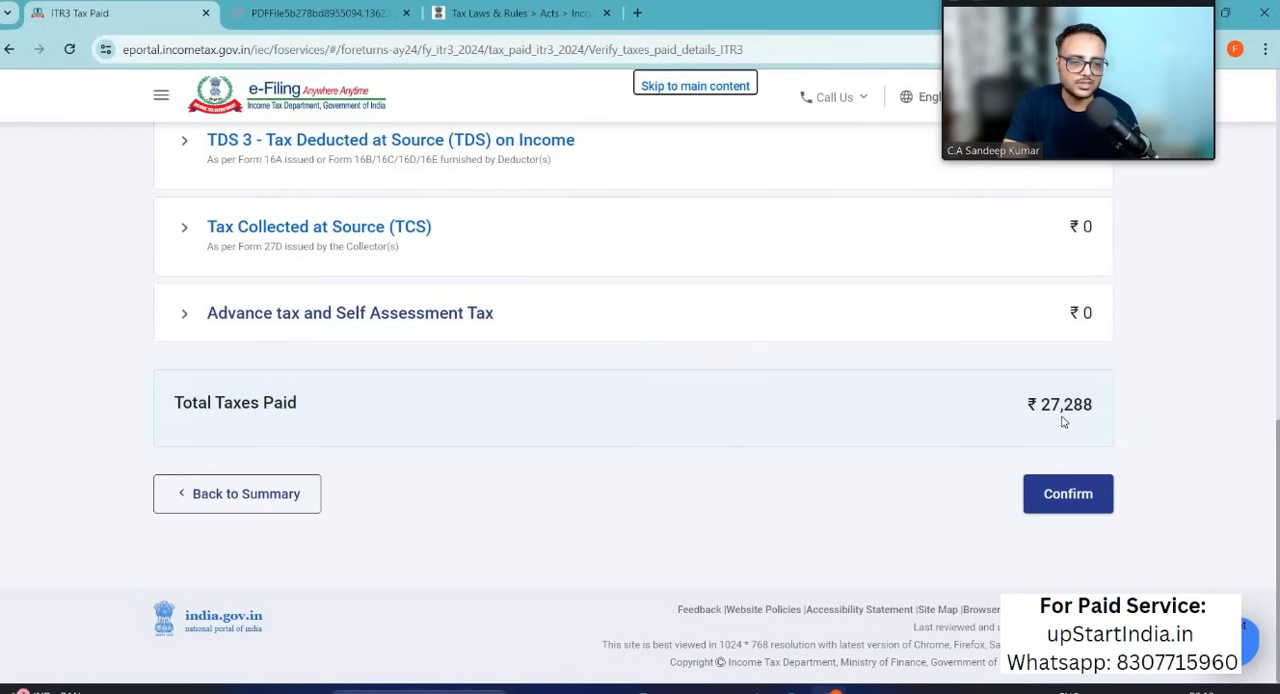
left_click(1062, 493)
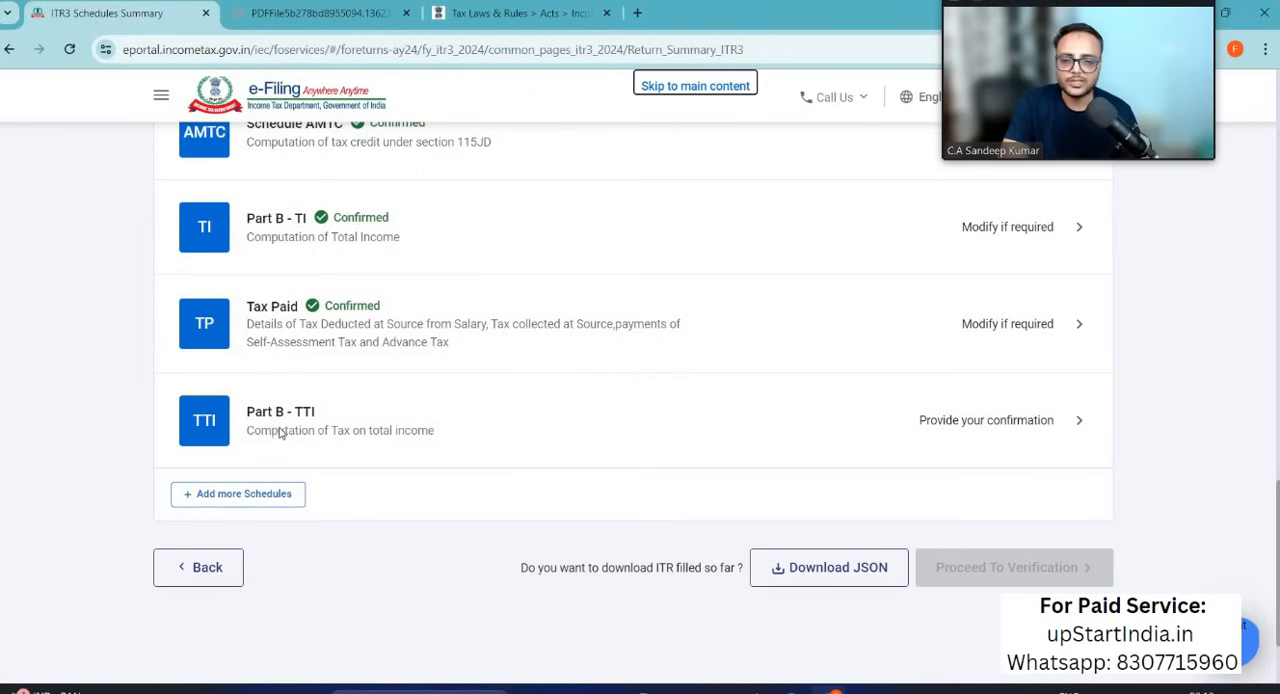
Step: Open Part B - TTI for confirmation and proceed from the declaration made in the capacity of Self to the return preview
left_click(1007, 424)
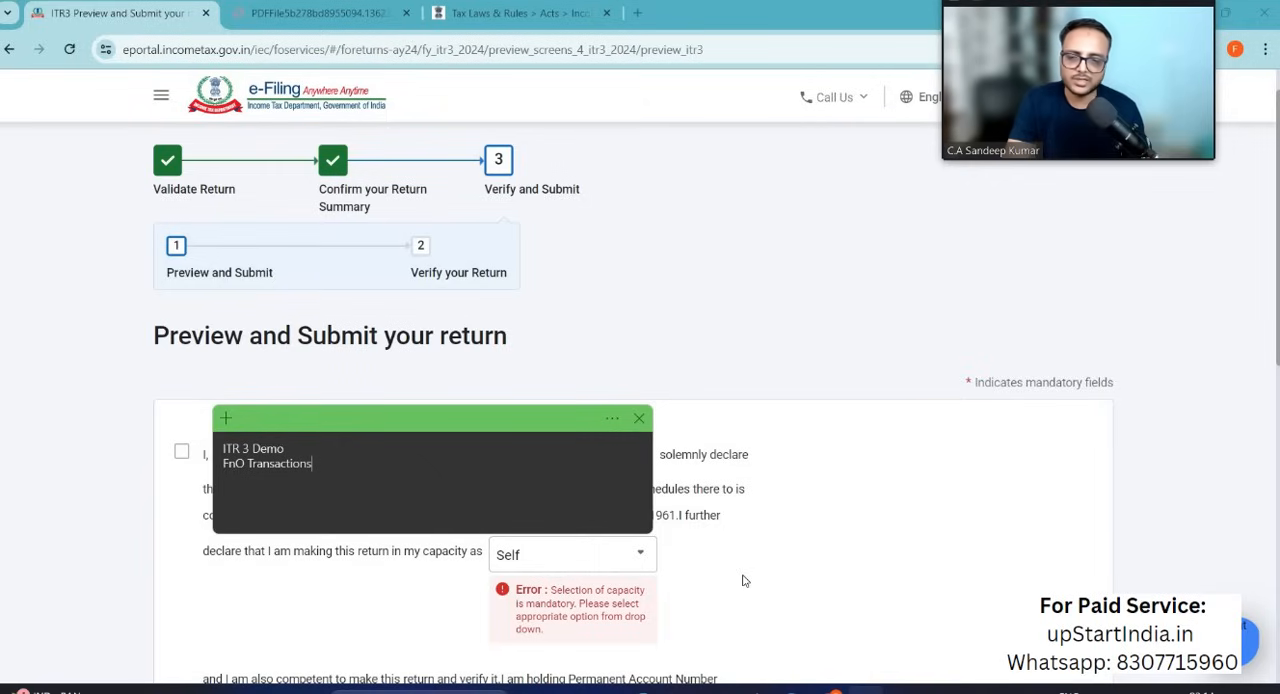
scroll(743, 580, "down", 10)
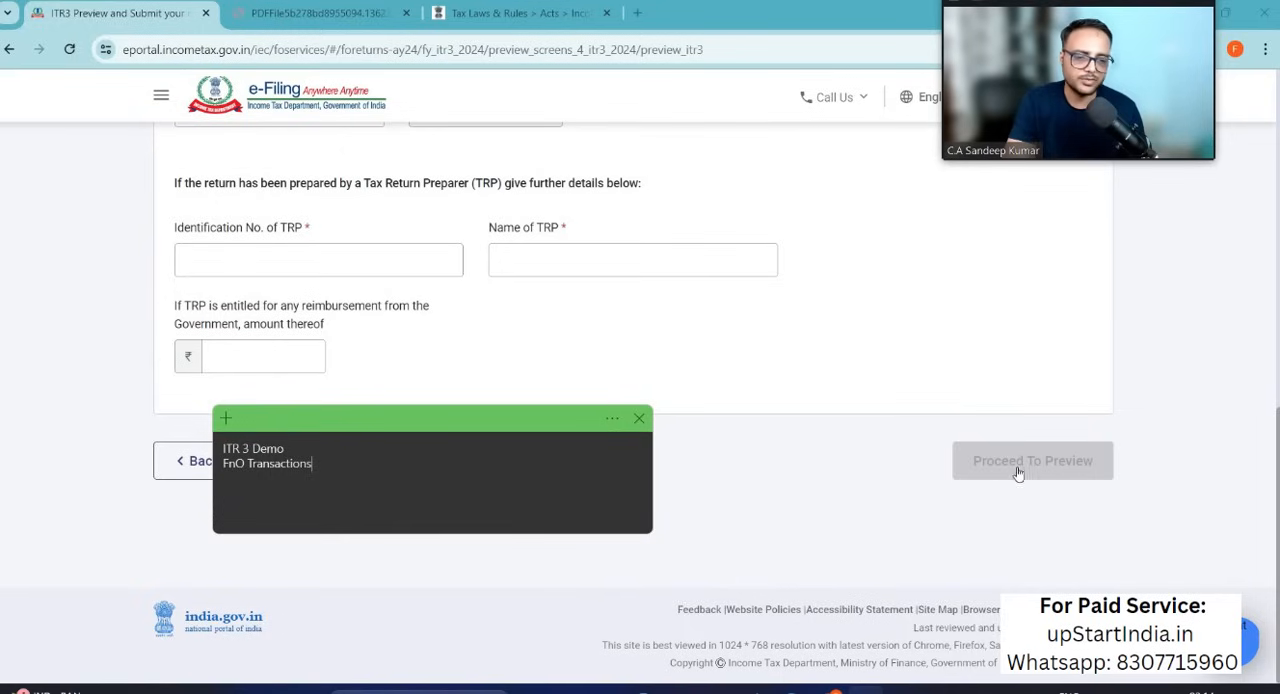
left_click(1014, 534)
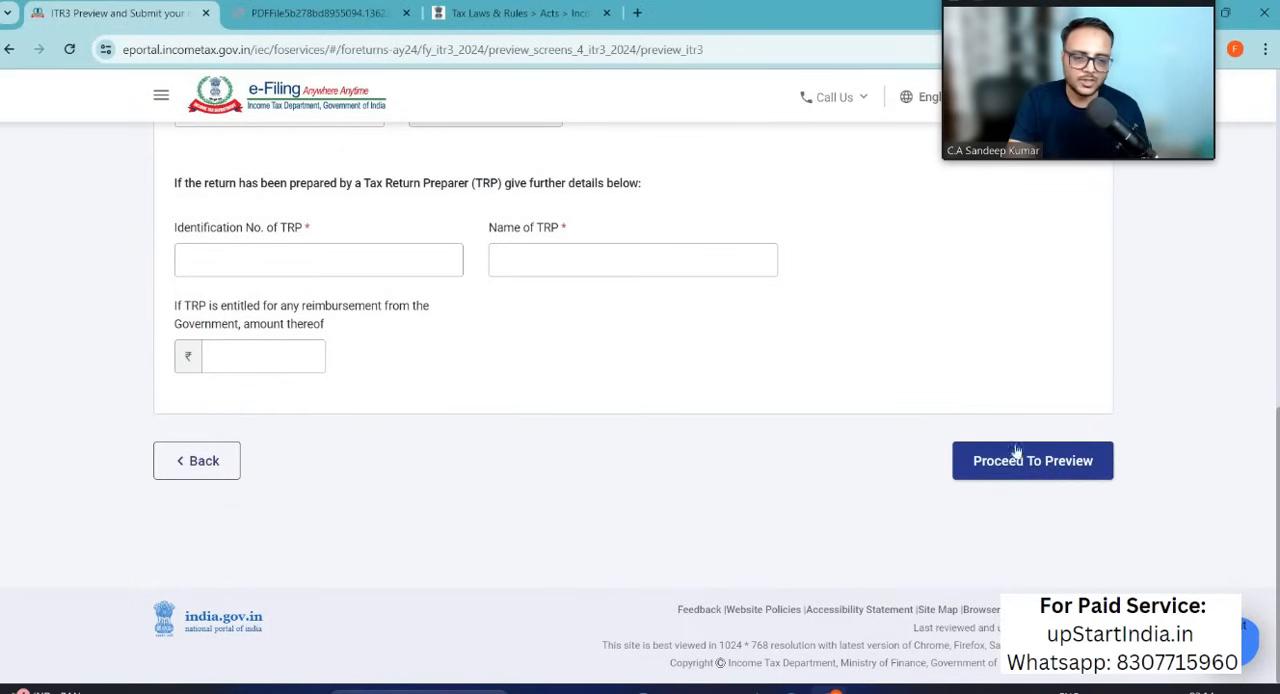
left_click(1033, 452)
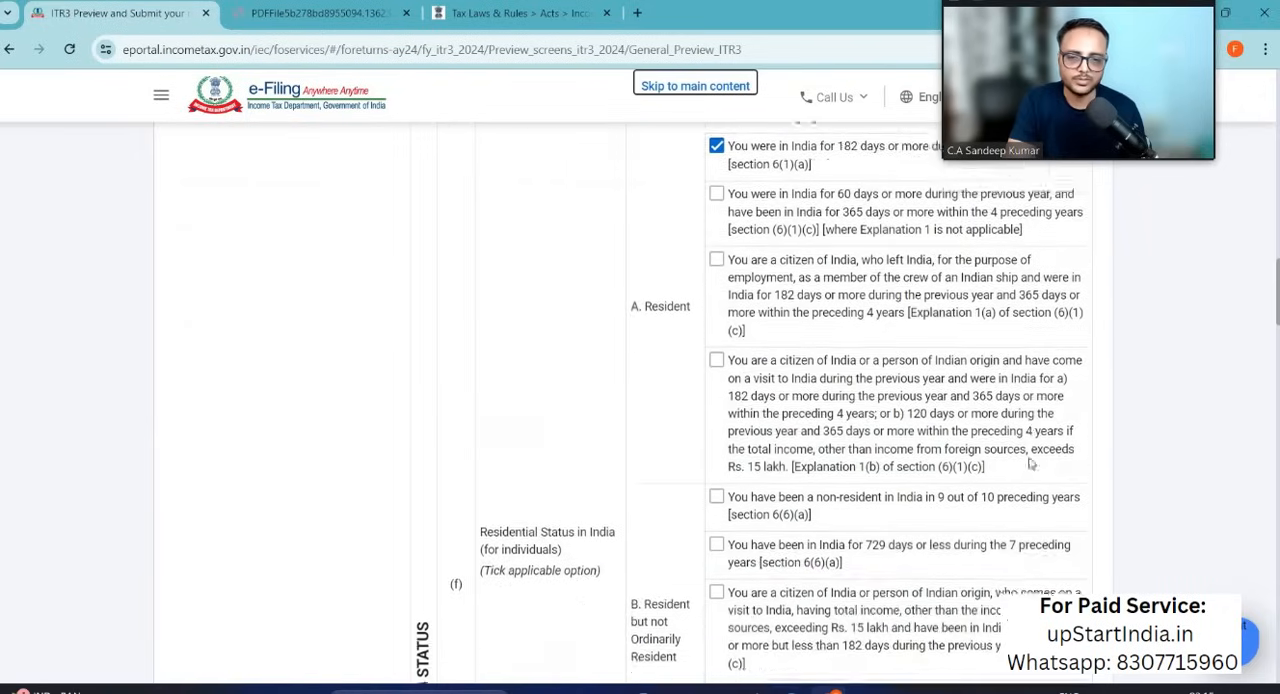
Step: Go through the ITR-3 return preview to its end and proceed to validation
scroll(1031, 463, "down", 6)
scroll(1031, 463, "down", 15)
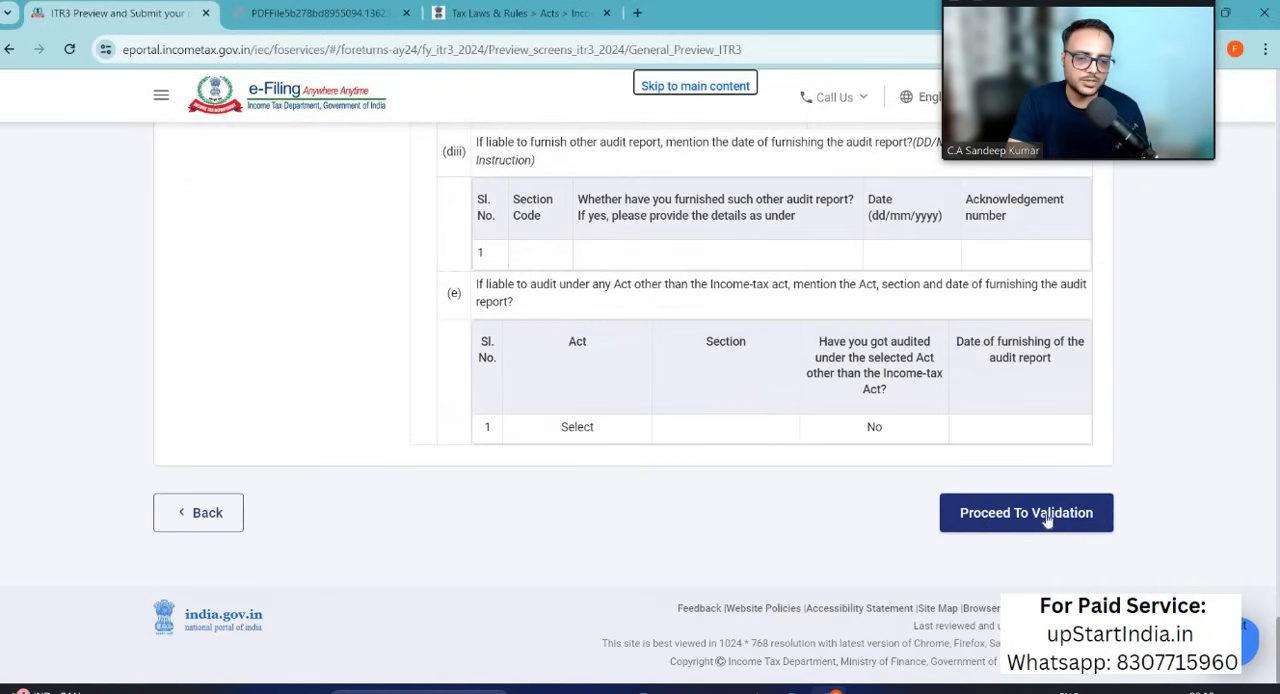
left_click(1040, 520)
scroll(598, 572, "down", 1)
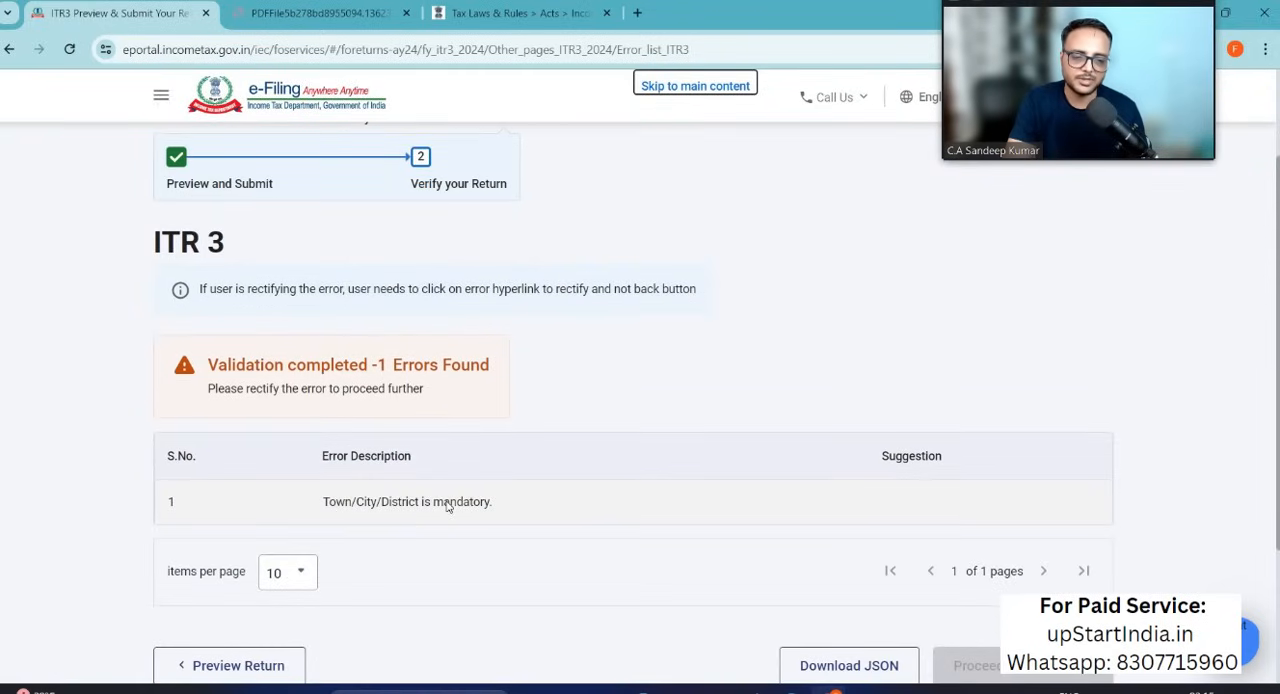
Step: Open the mandatory Town/City/District error from the validation list and confirm the Part A - General information
left_click(1078, 520)
scroll(1060, 518, "down", 1)
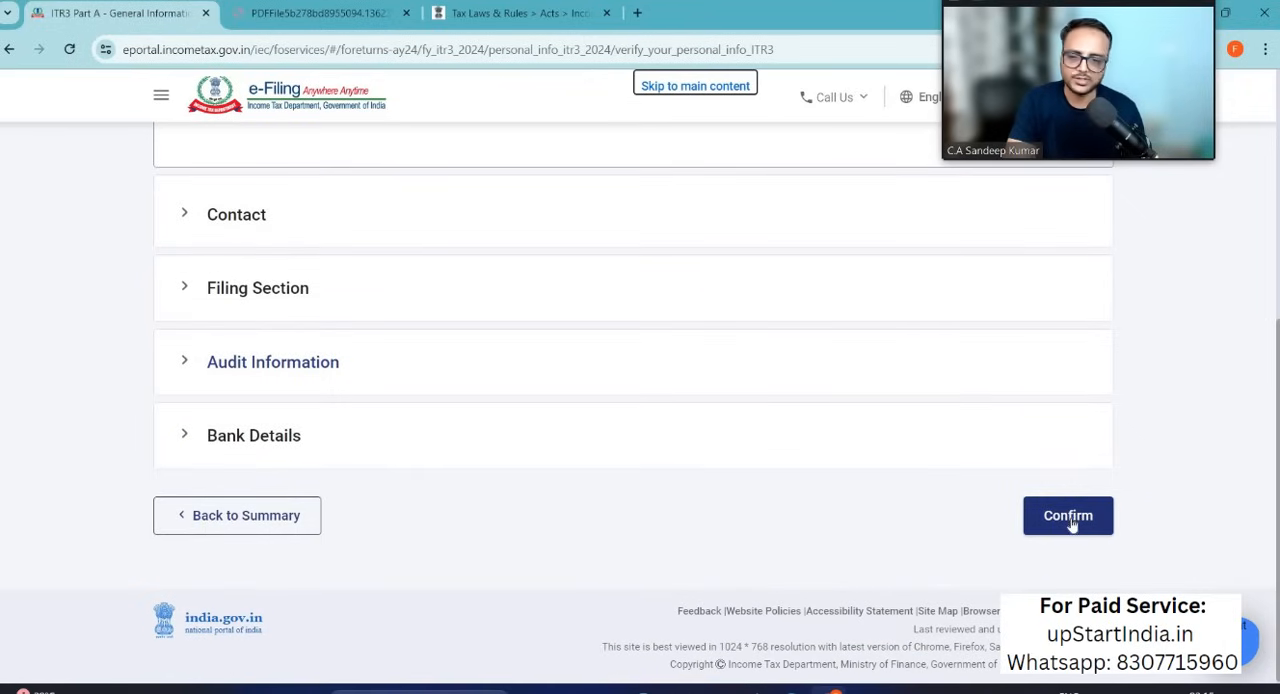
left_click(1068, 516)
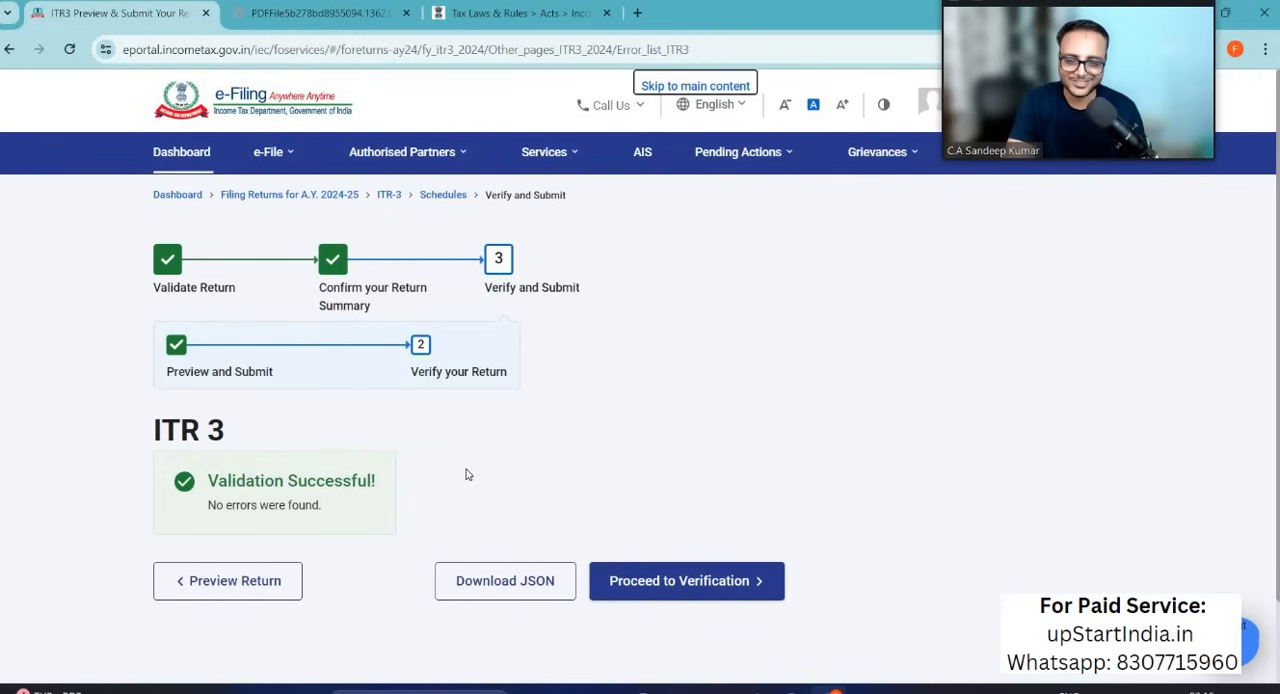
Step: Proceed to verification and examine the error descriptions and suggestions about TDS on salary and the Salary Schedule
scroll(539, 497, "down", 1)
scroll(536, 497, "down", 2)
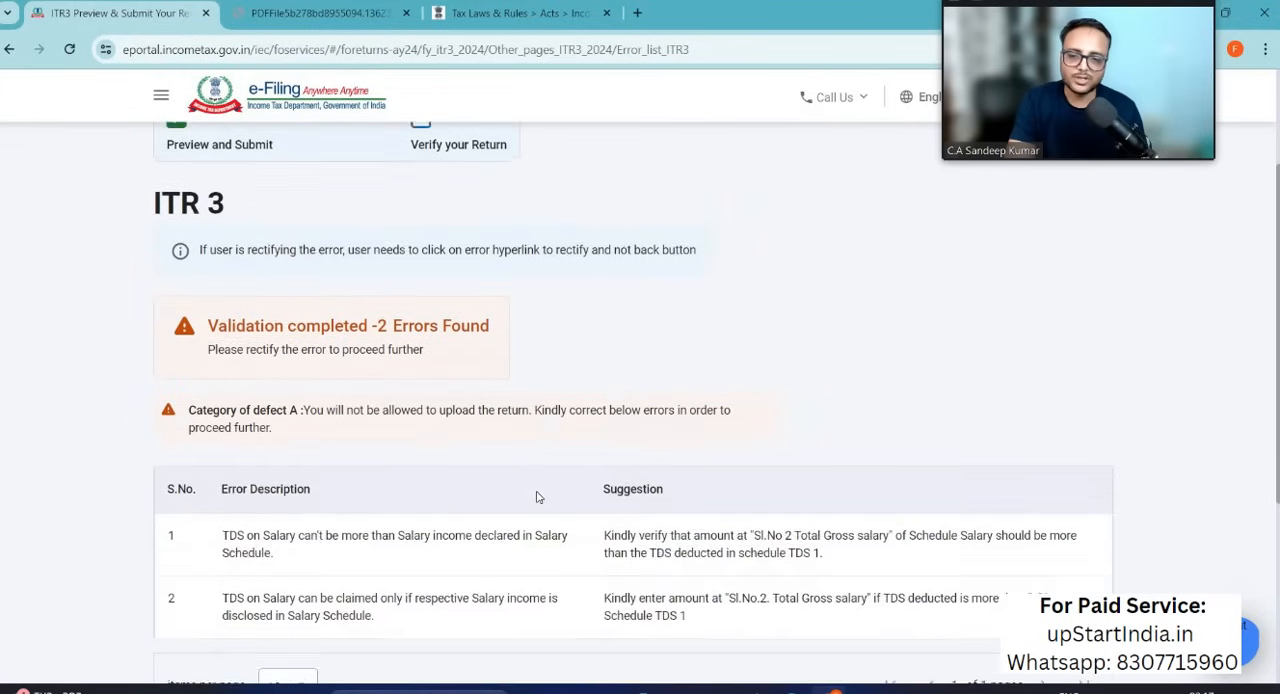
scroll(400, 448, "down", 2)
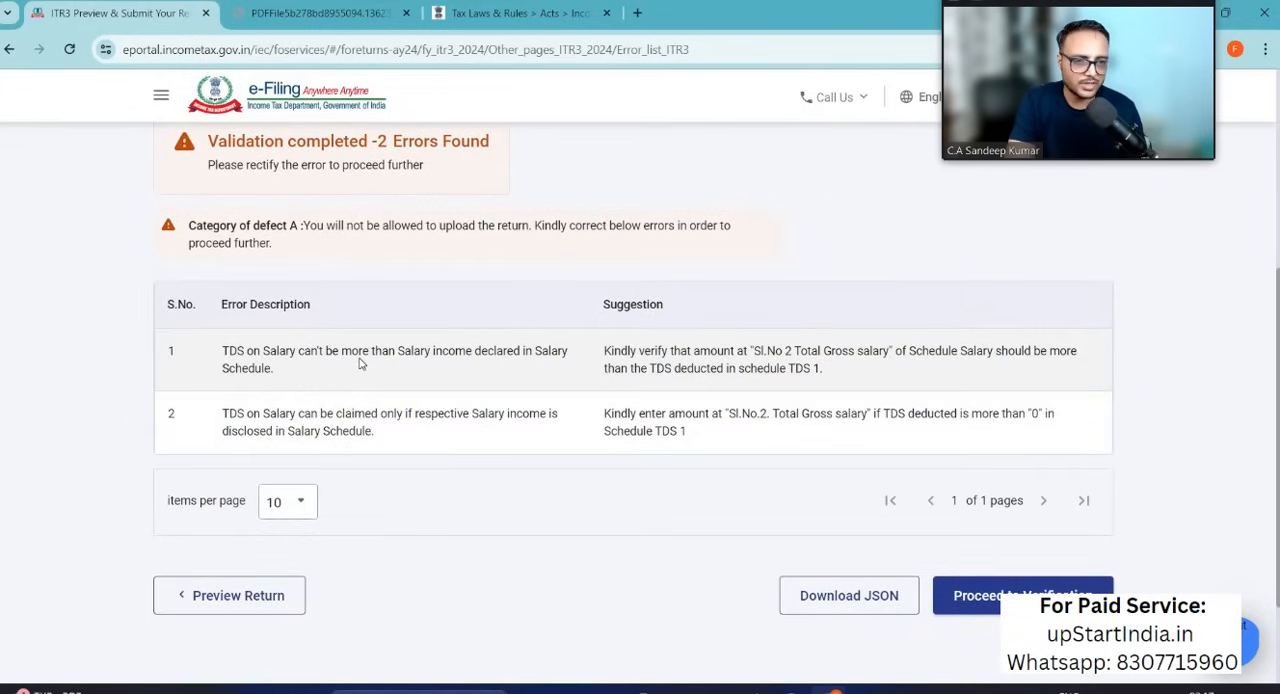
scroll(361, 364, "up", 1)
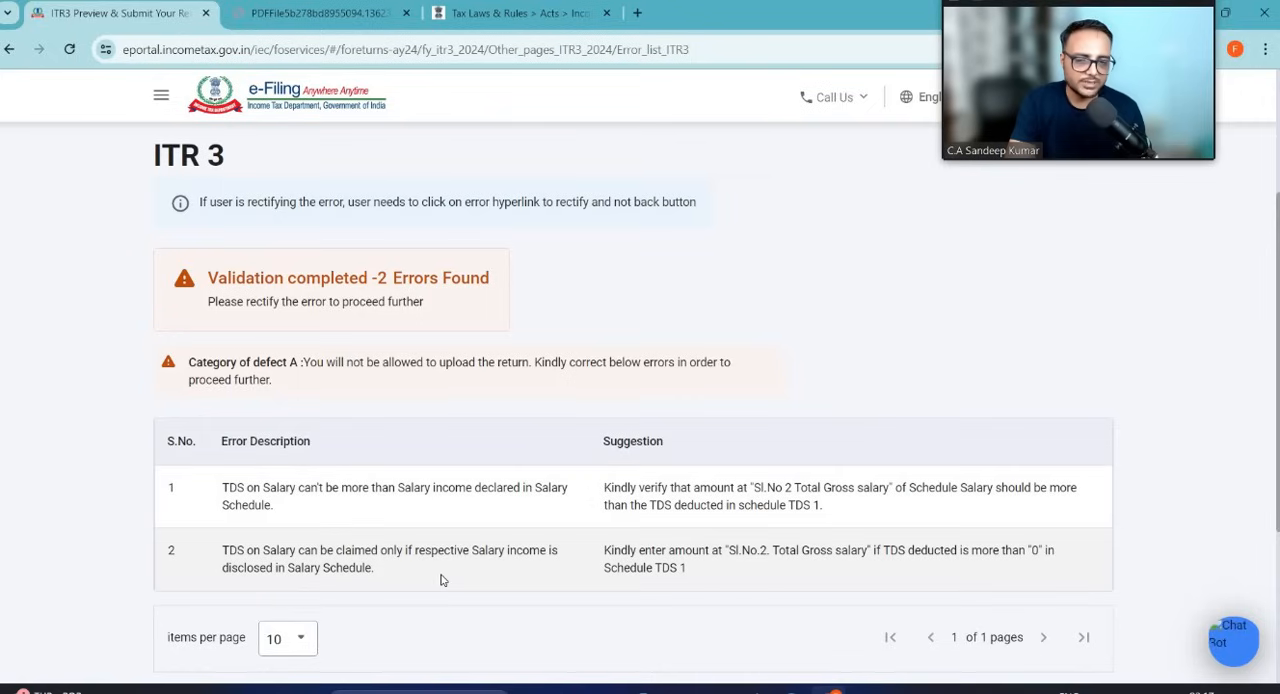
scroll(441, 580, "down", 2)
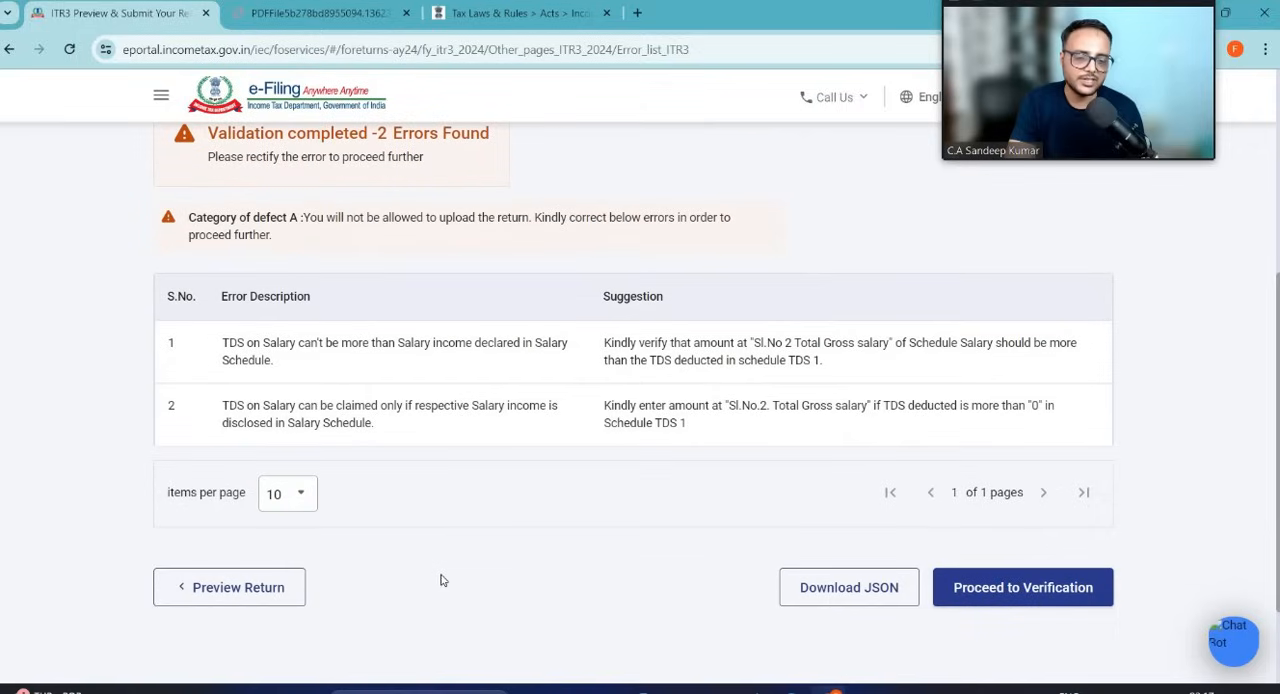